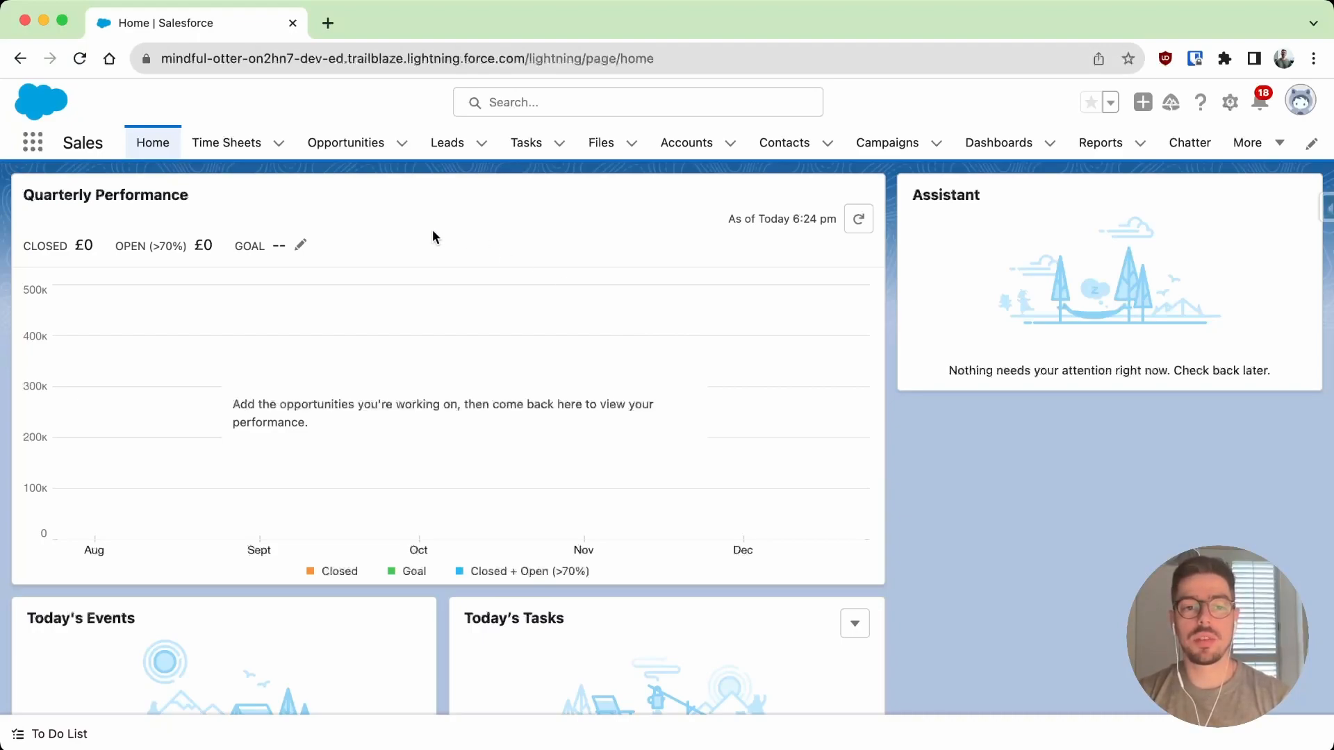
- Open time sheet A-0000 and review its related time sheet entries and its details
click(236, 143)
click(143, 313)
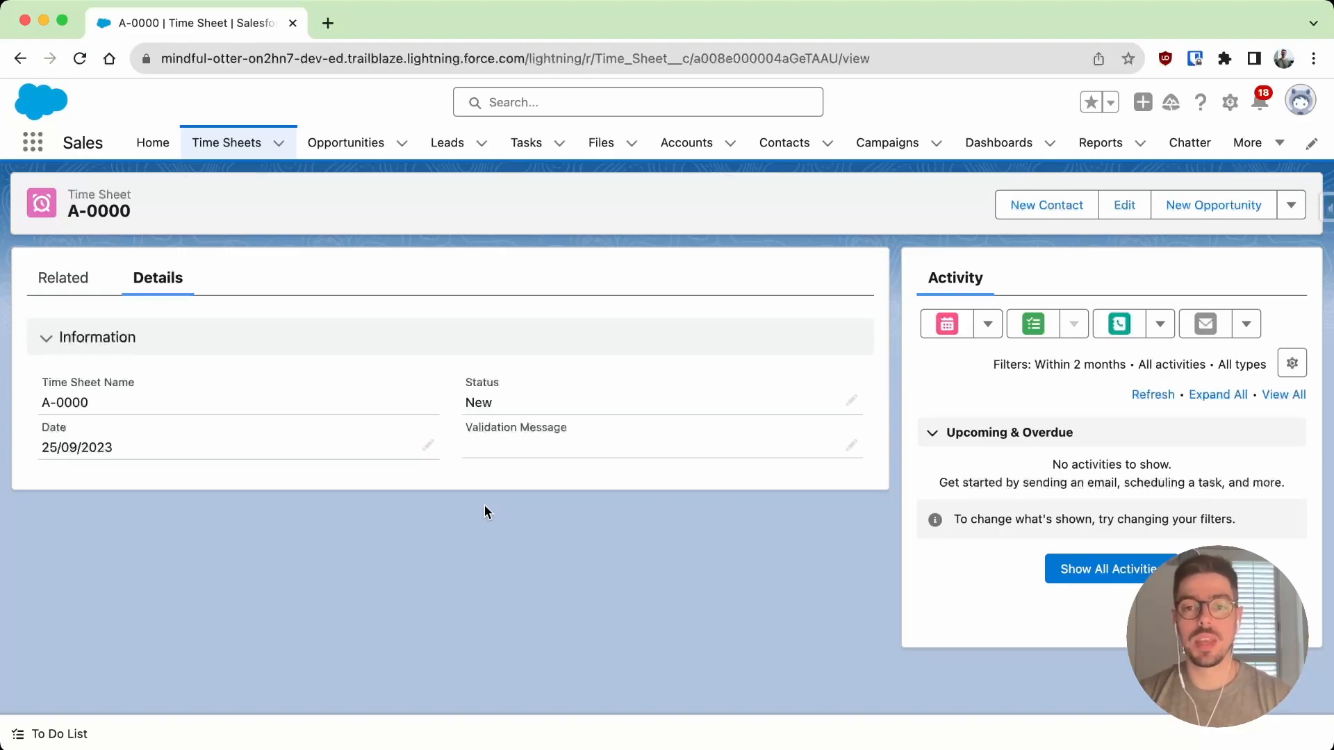
click(80, 278)
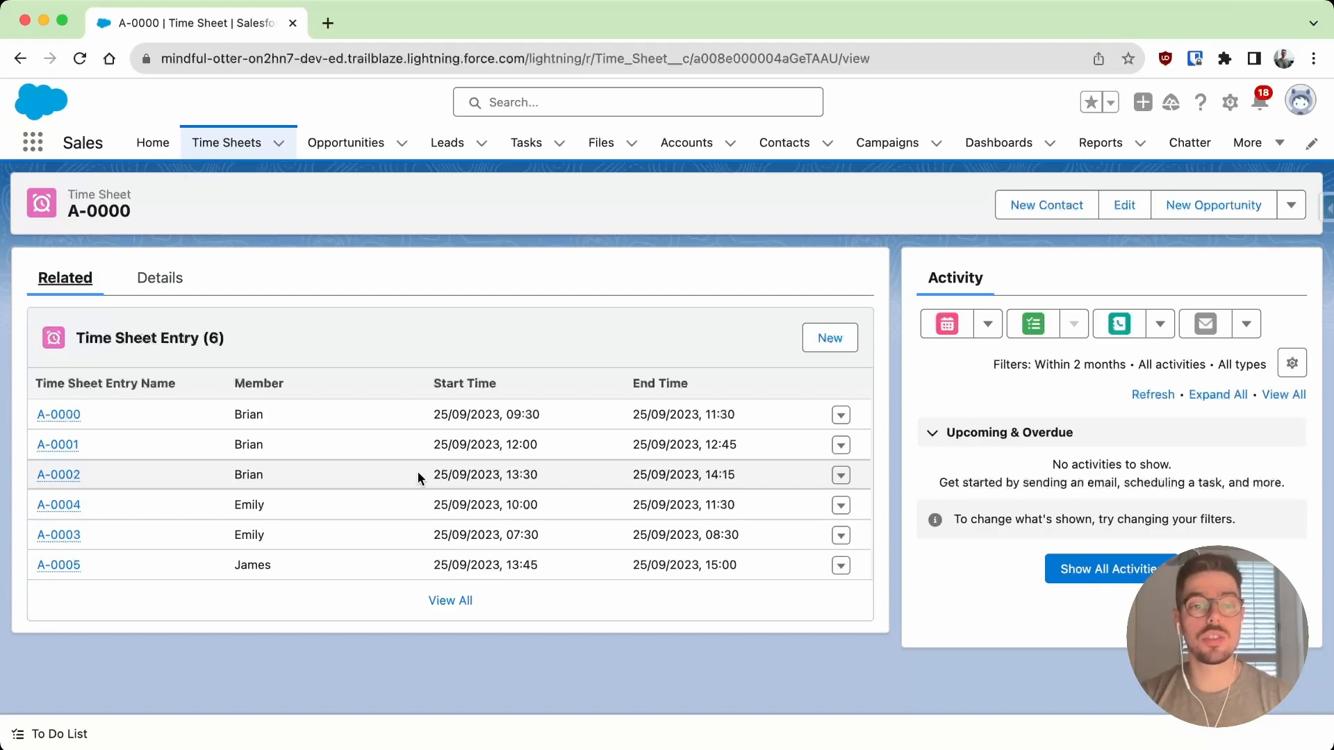
click(156, 286)
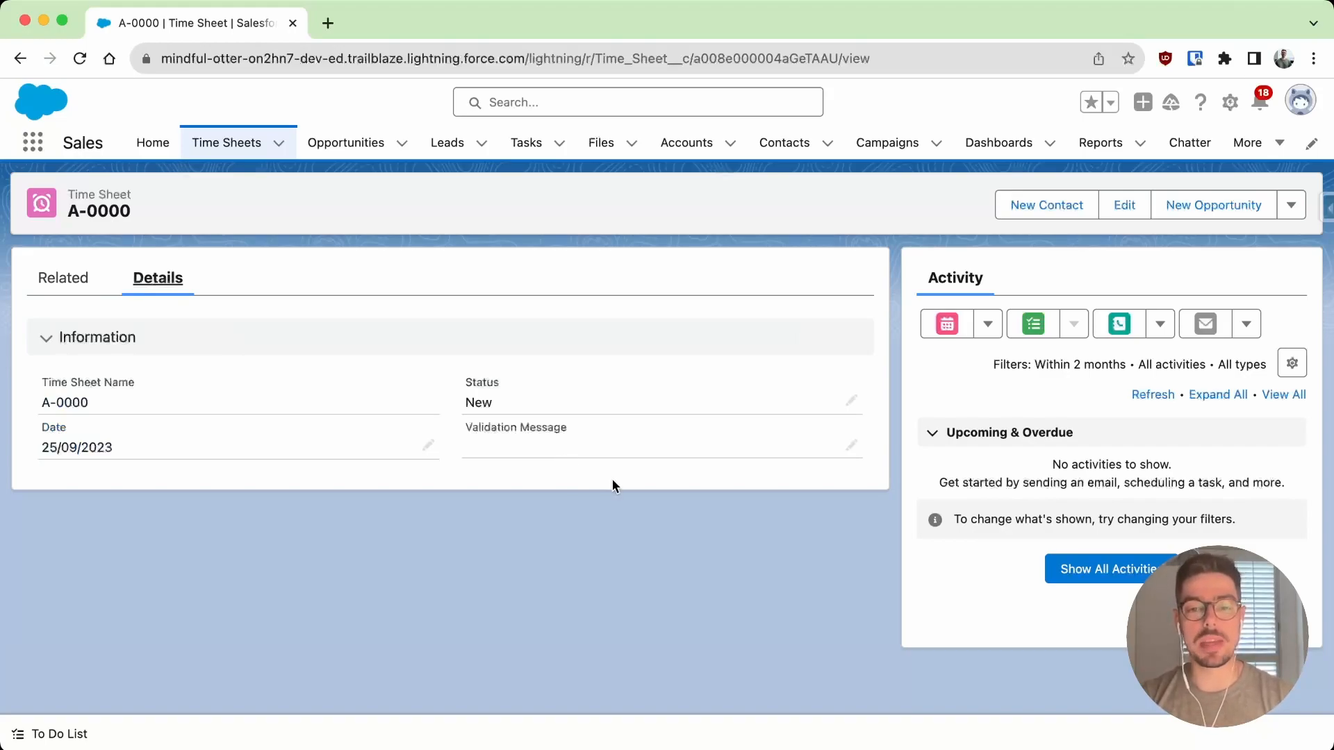
- Go to Setup and open the Flows page by searching for "flow"
click(1229, 103)
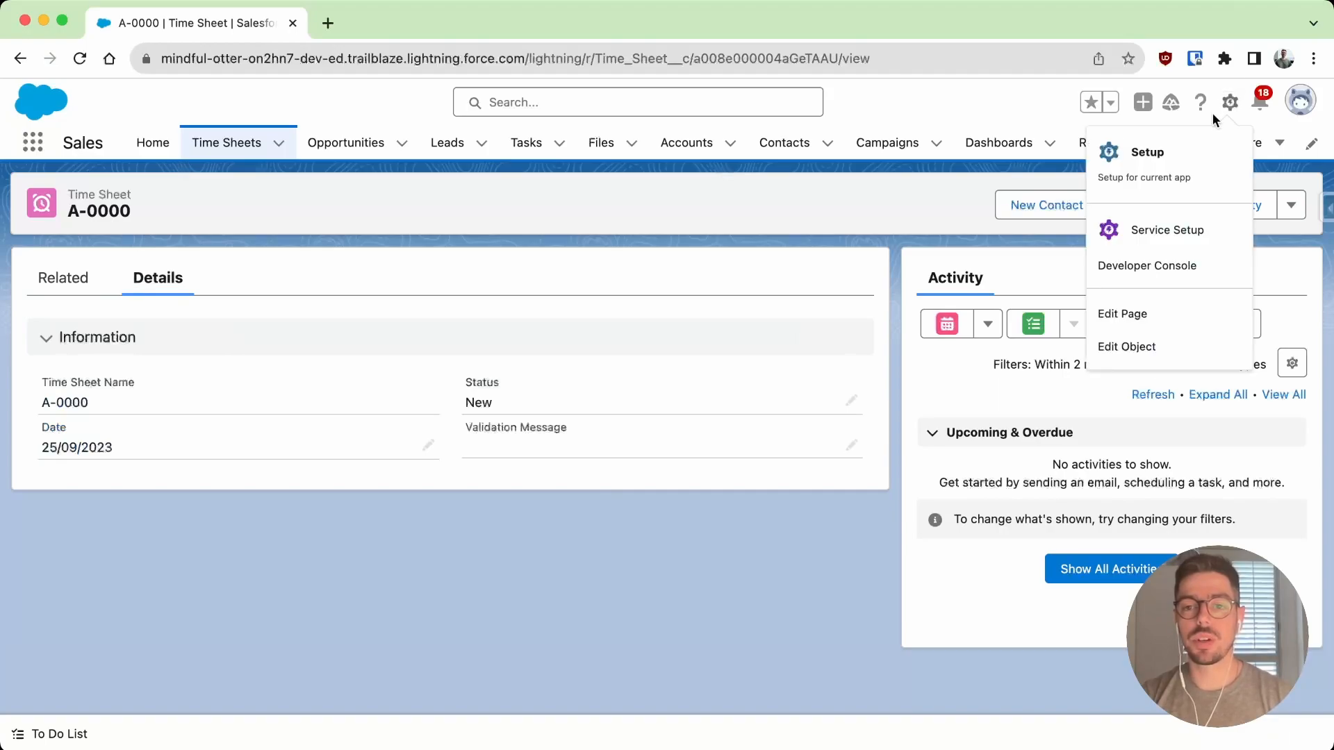
click(1177, 154)
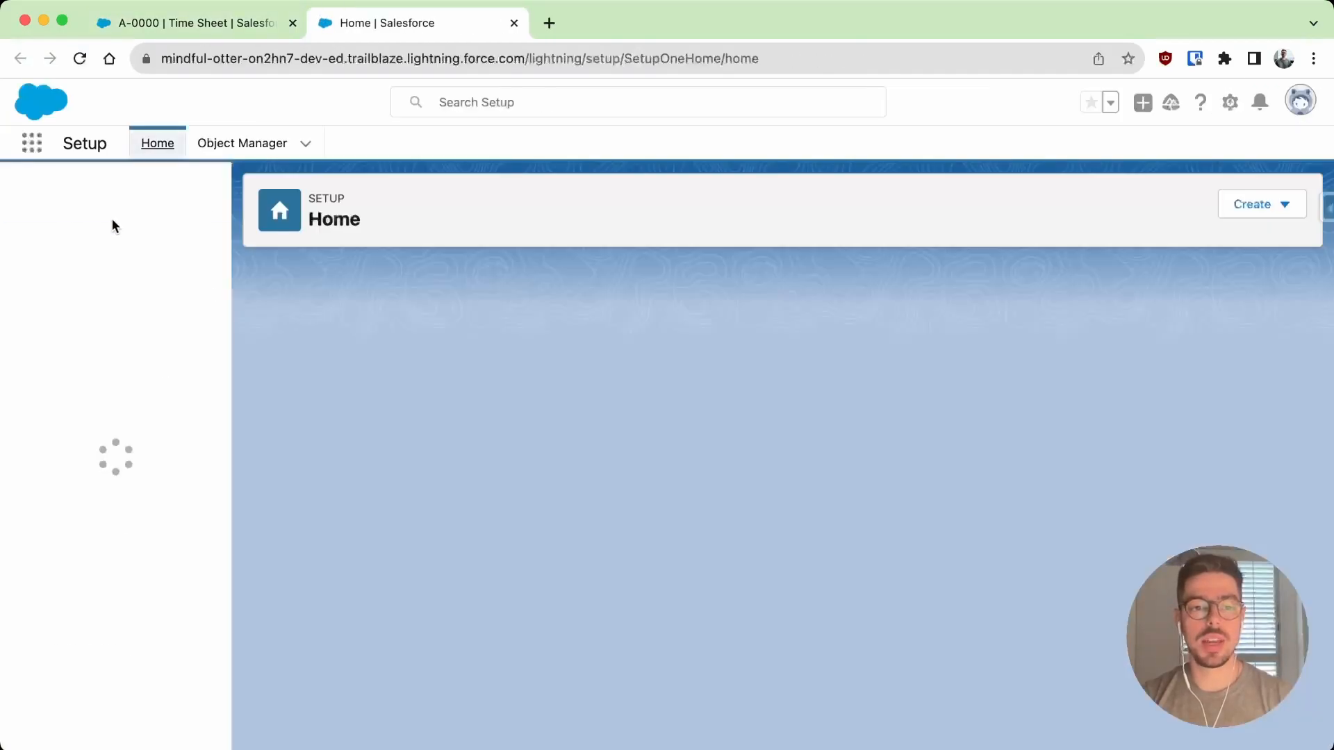
text(flow)
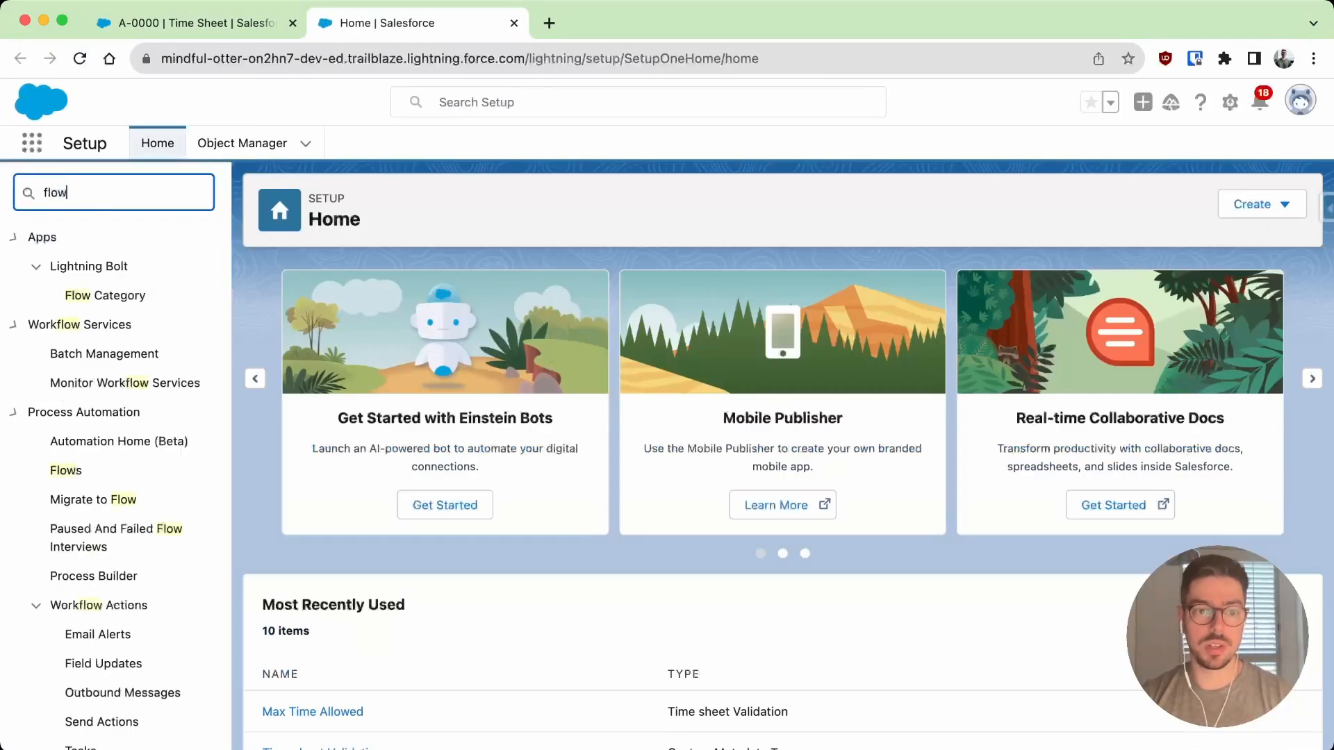
click(66, 472)
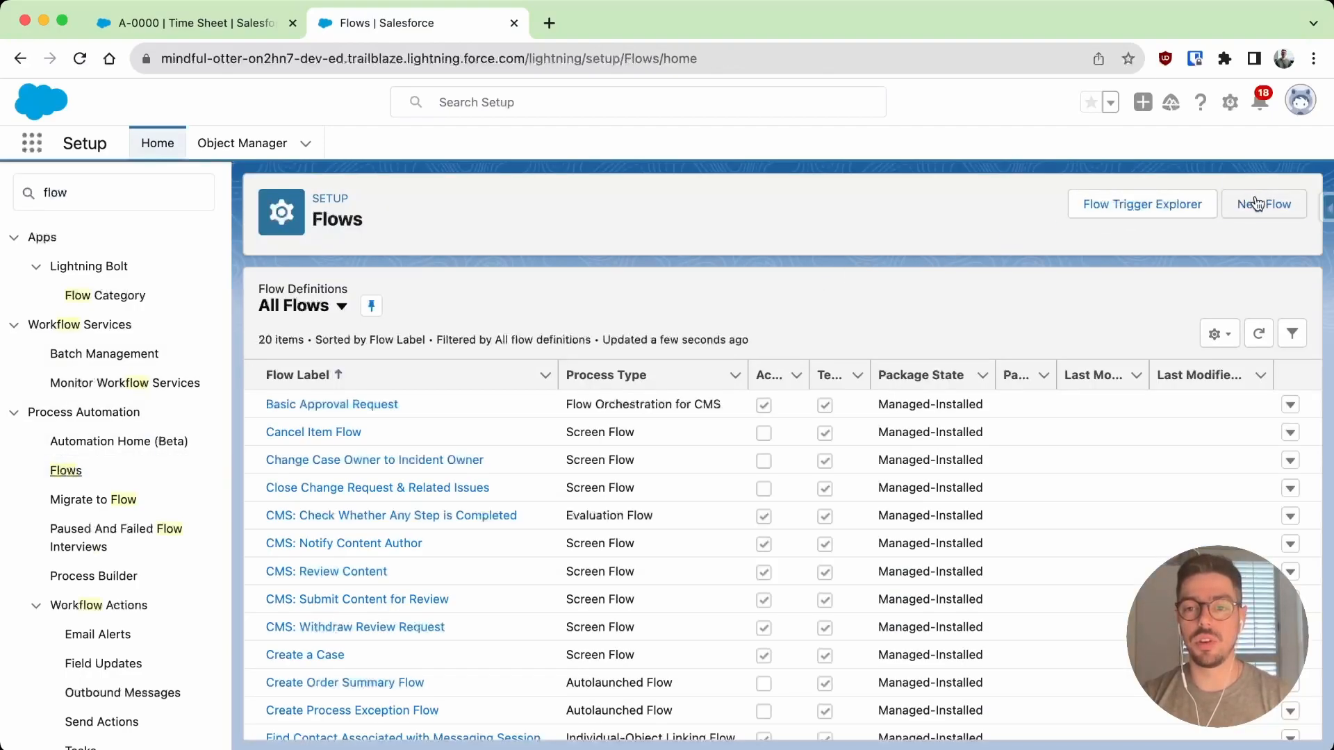
- Create a new flow of the Record-Triggered Flow type
click(1258, 203)
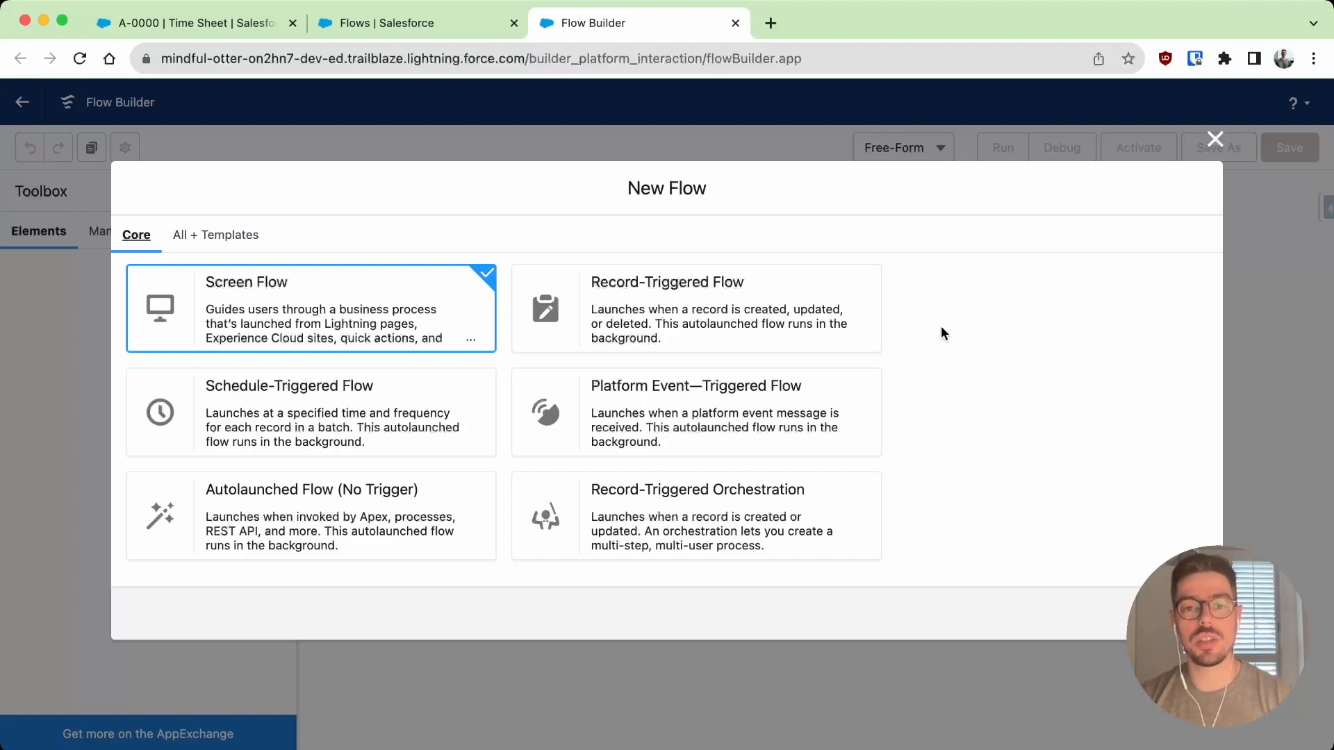
click(832, 324)
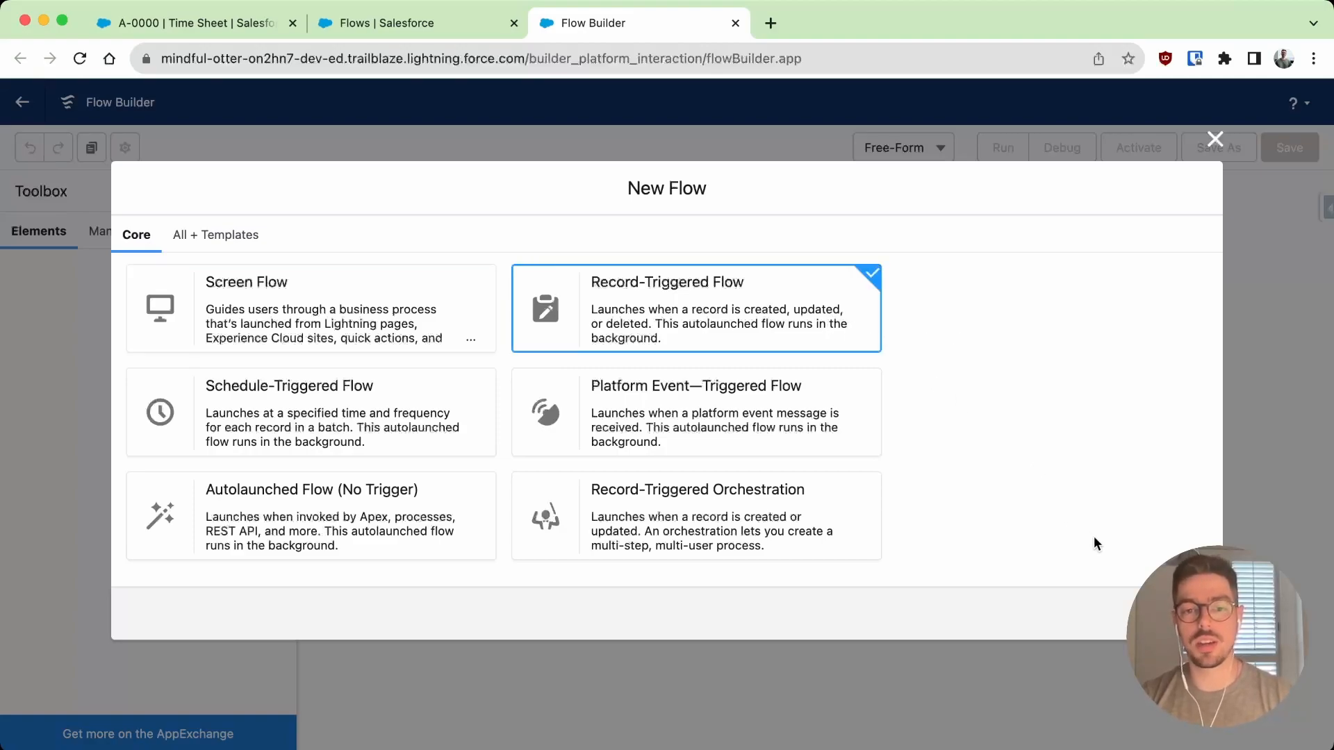
click(1180, 615)
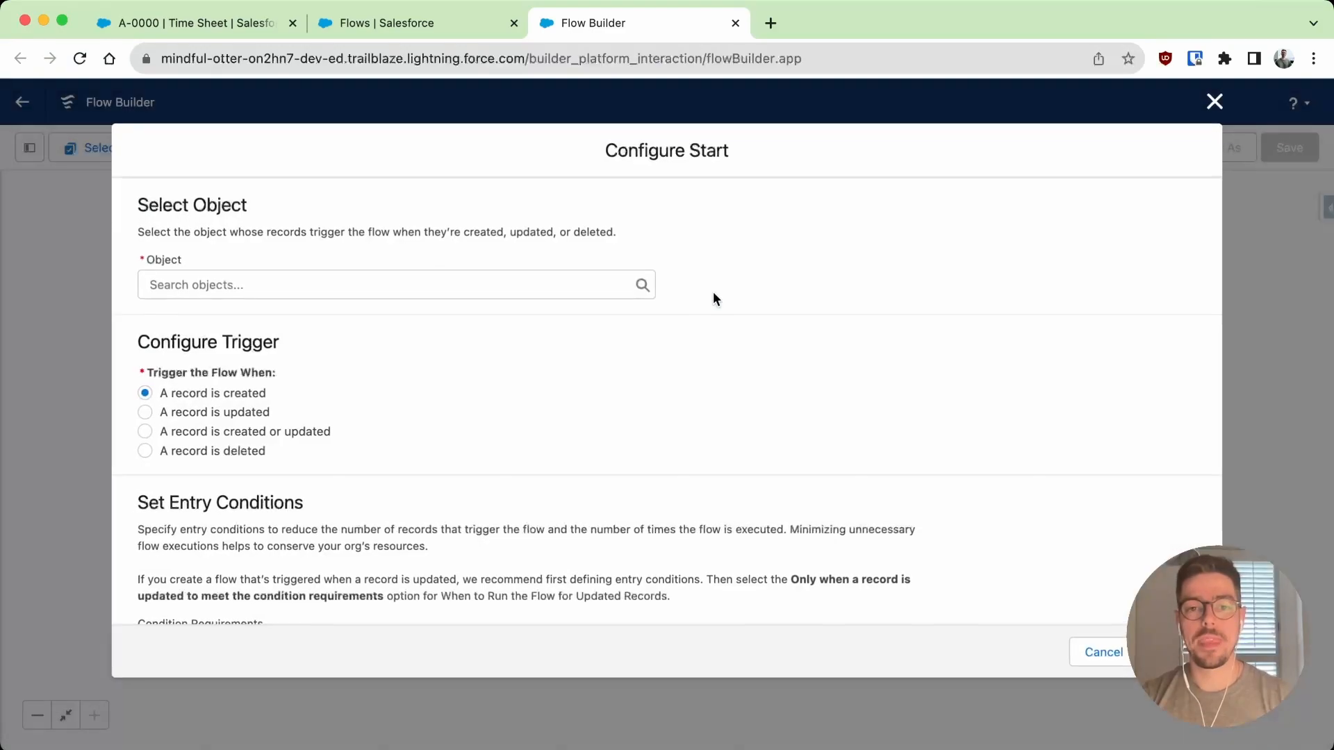
- Set the flow's object to Time Sheet and trigger it when a record is updated
click(544, 277)
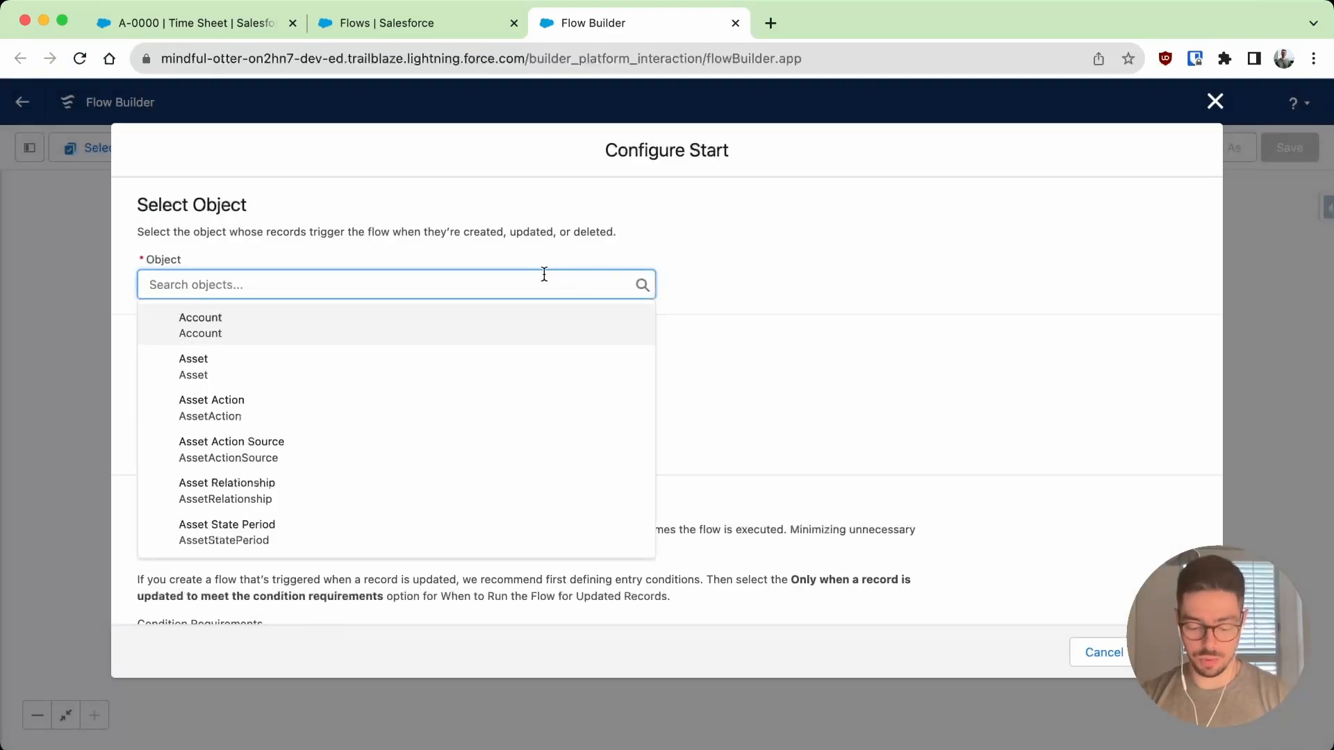
text(Time Shee)
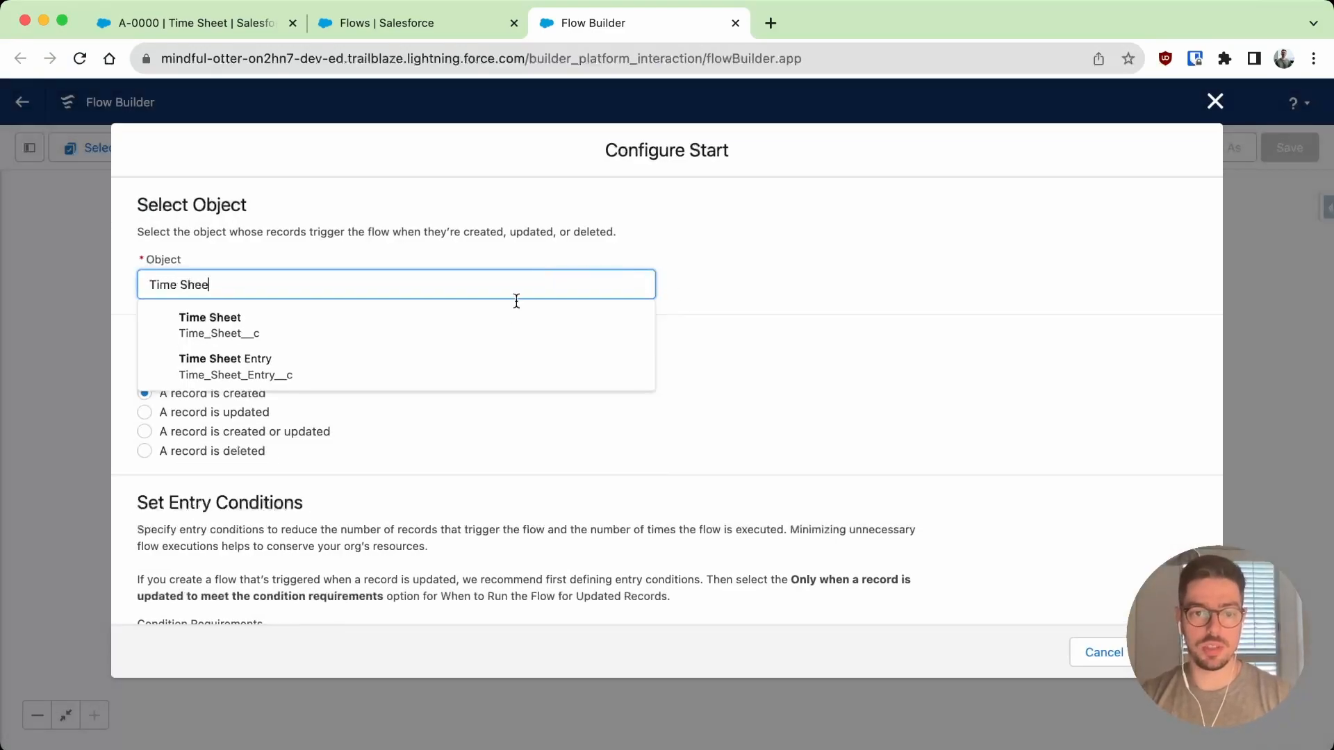
click(472, 341)
click(253, 412)
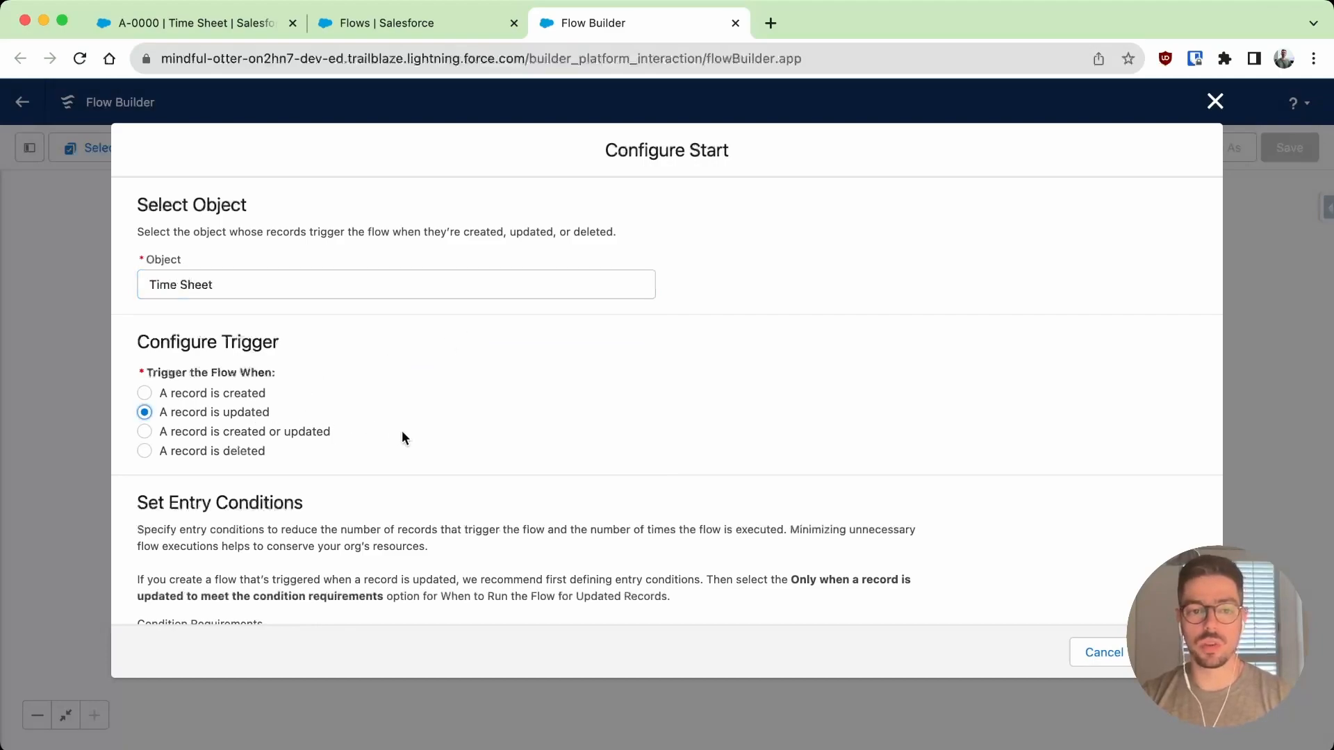
- Set the flow's entry condition requirements to All Conditions Are Met (AND)
scroll(406, 433, down, 1)
scroll(406, 440, down, 1)
click(376, 525)
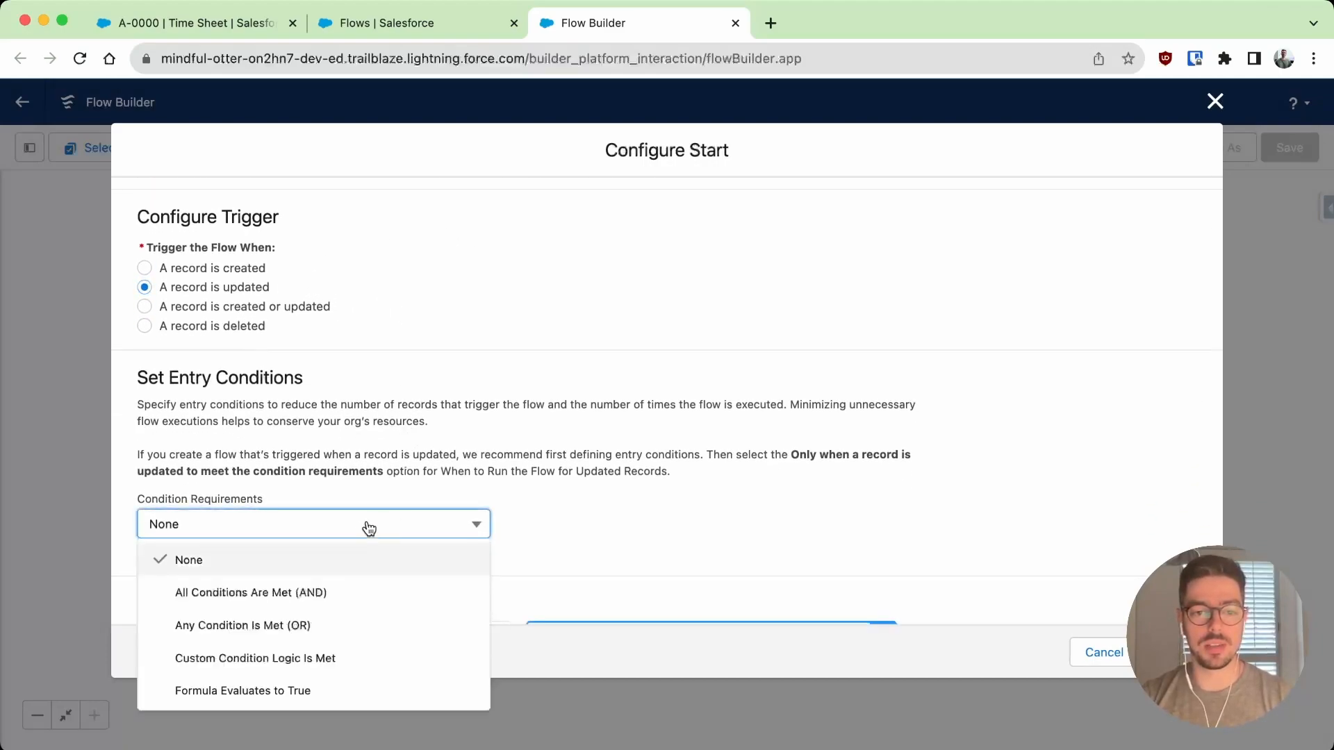
click(342, 590)
- Add the entry condition Status__c Equals Submitted and finish the start configuration
scroll(538, 536, down, 3)
click(500, 431)
text(staut)
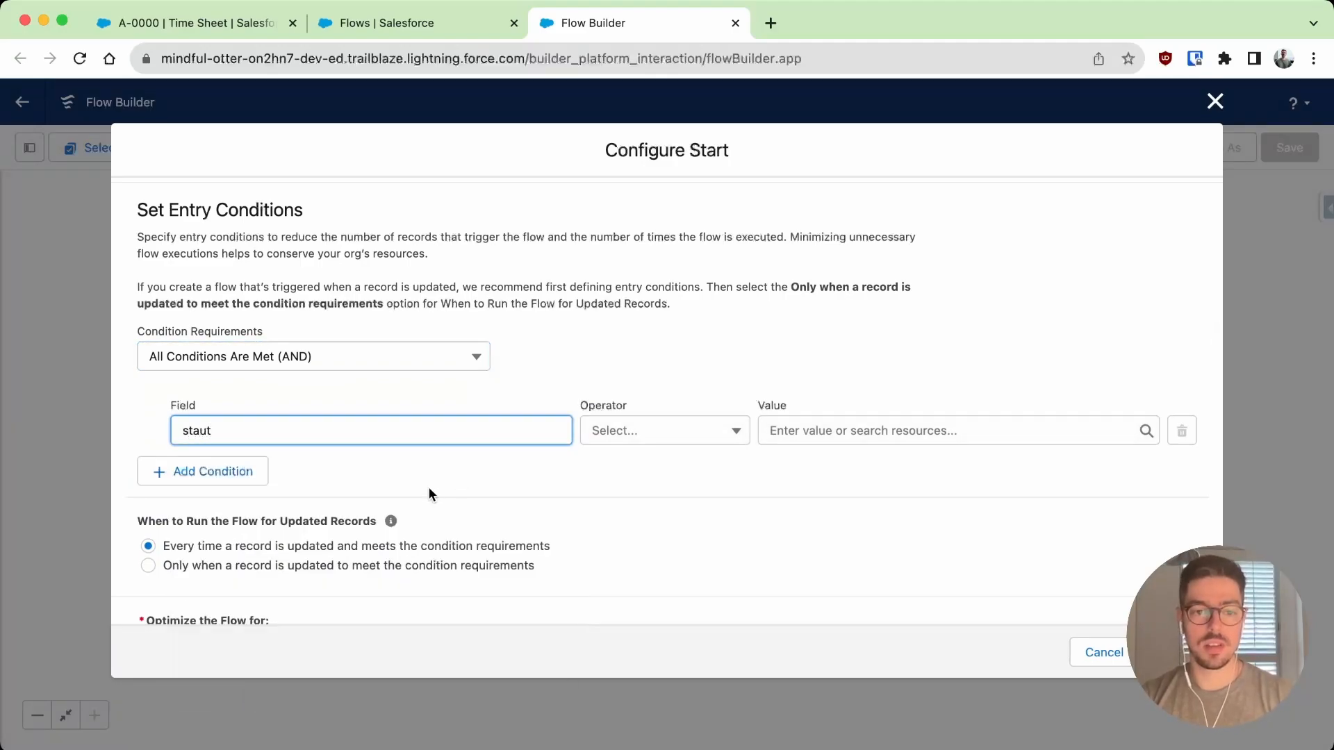
key(BackSpace)
key(BackSpace)
text(tus)
mouse_move(391, 517)
click(407, 476)
click(837, 434)
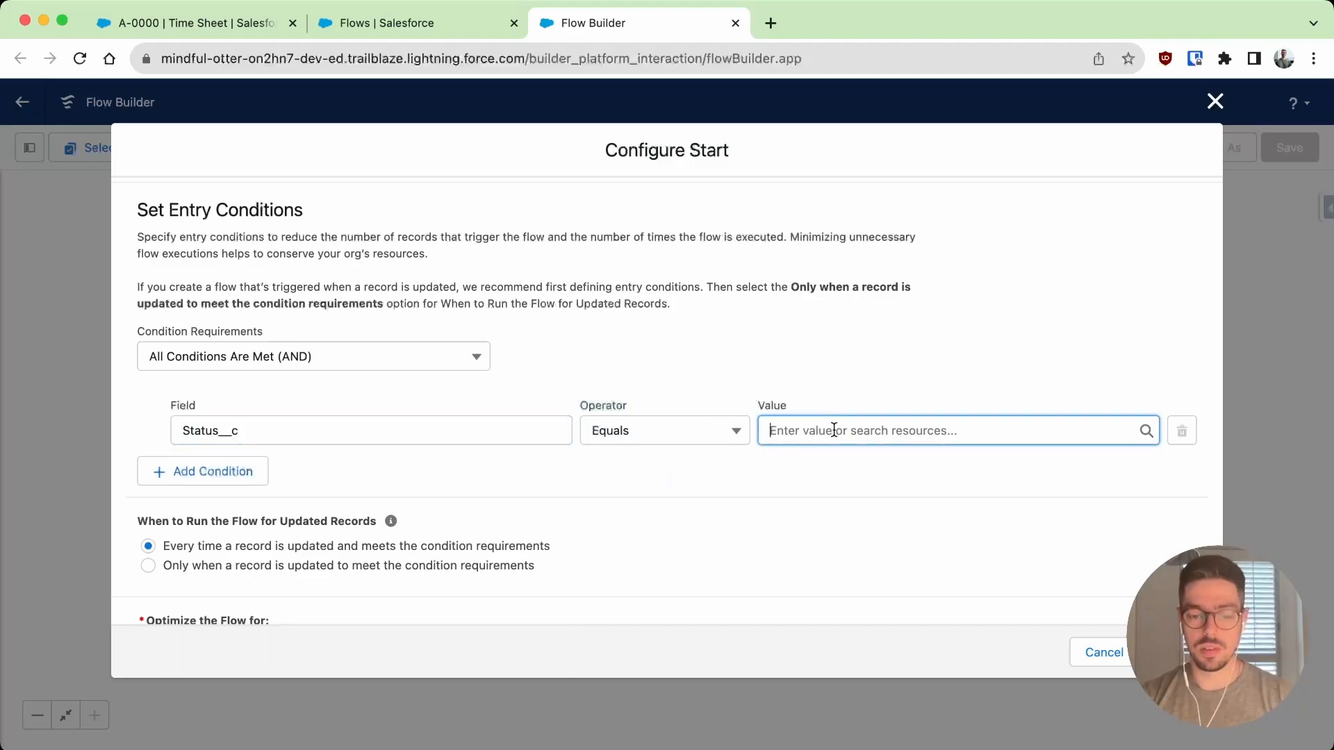
text(sub)
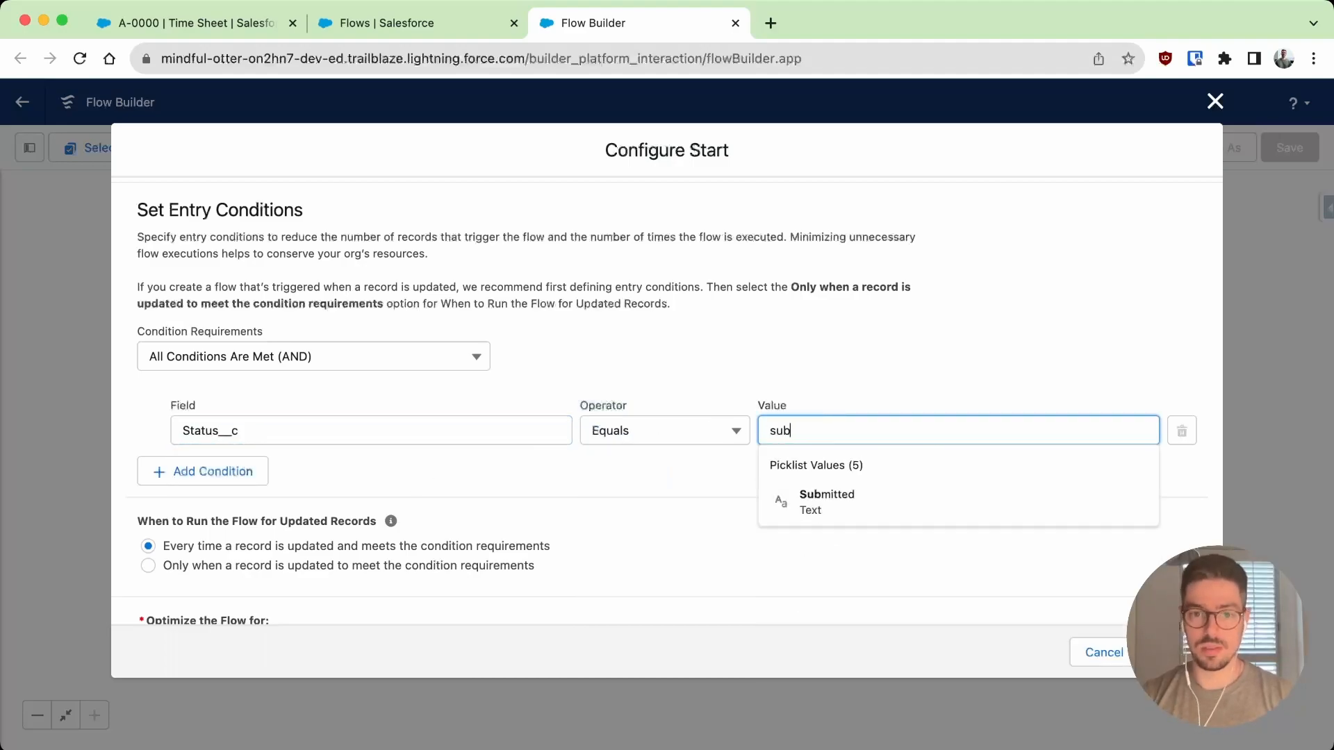
click(861, 497)
click(1164, 652)
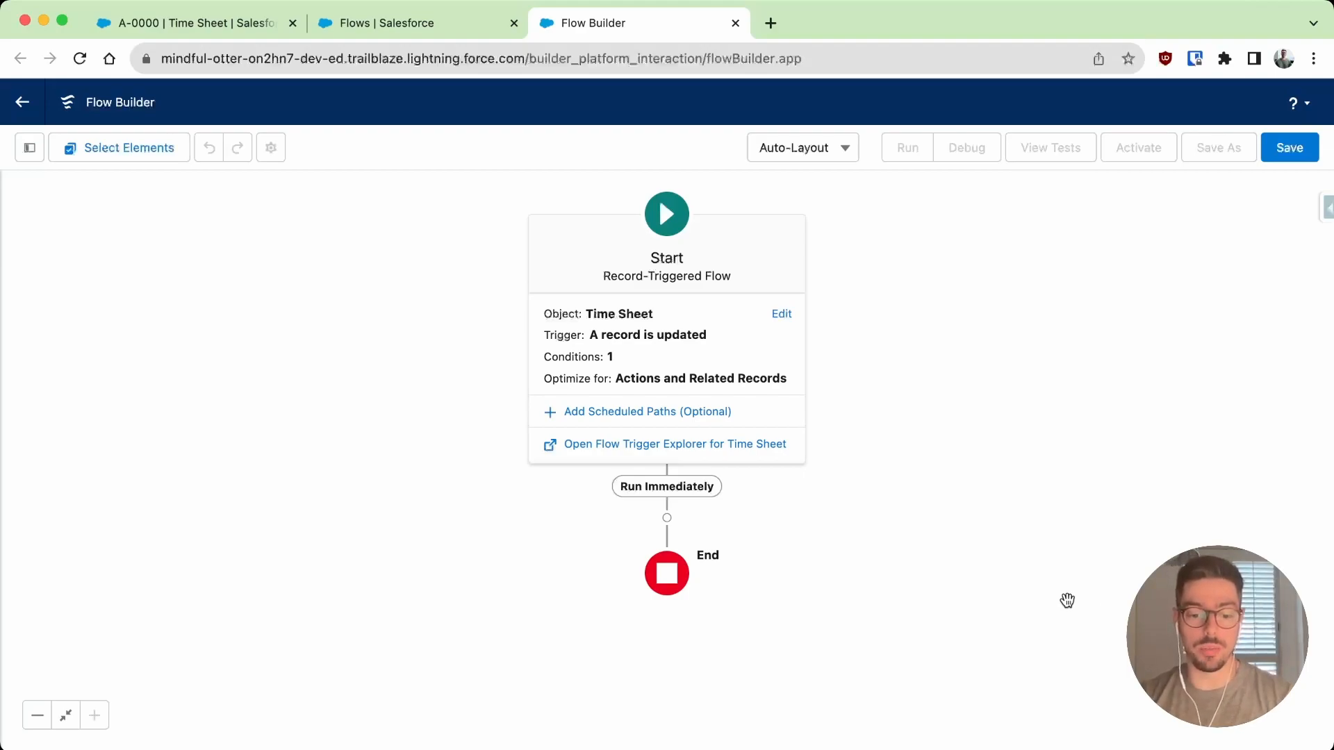
- Add a Get Records element after the Run Immediately path
click(667, 518)
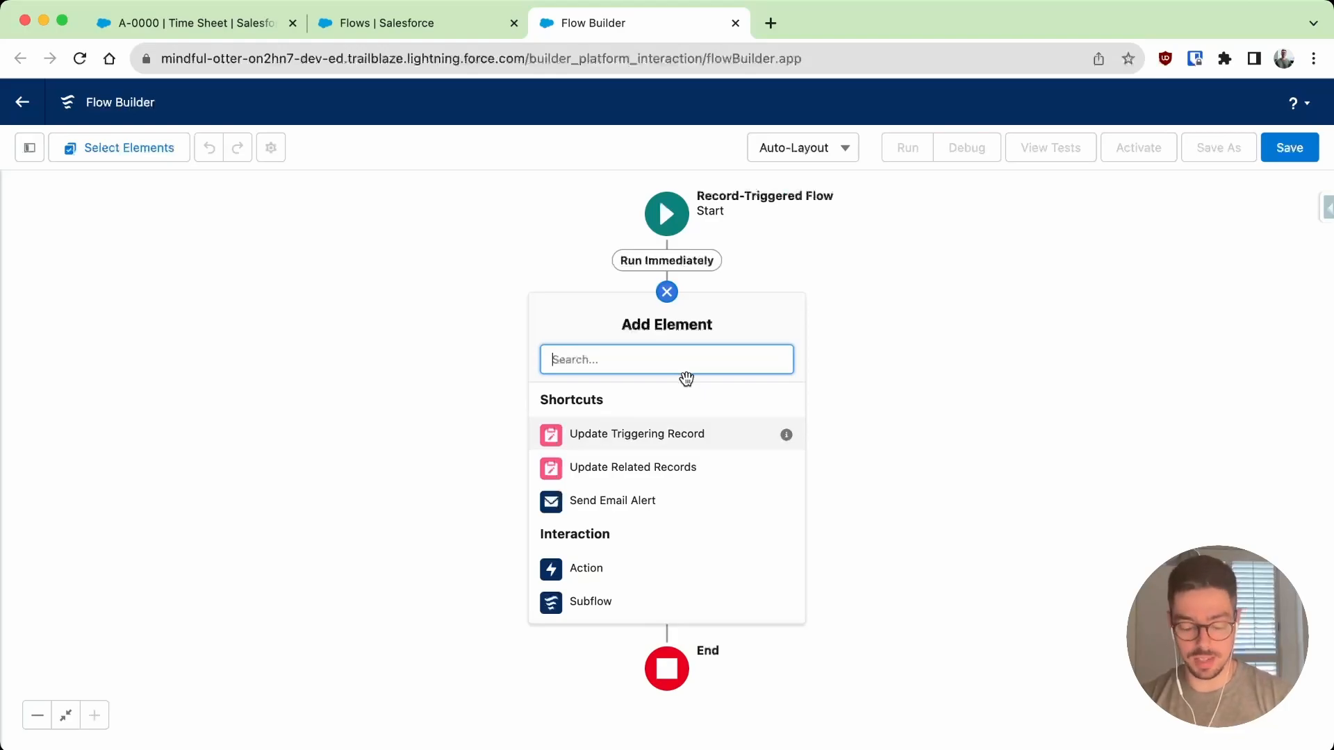
text(get)
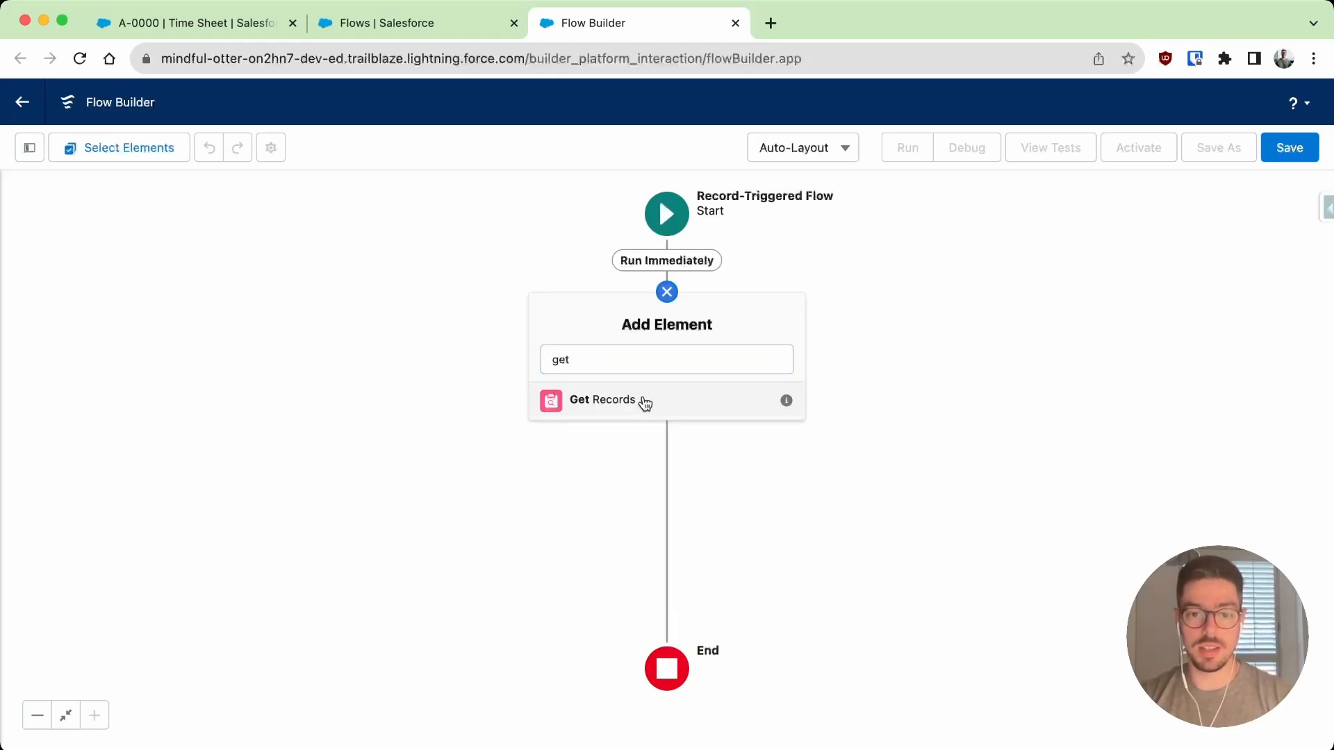
click(648, 403)
- Label the Get Records element "get Custom Meta Data Type"
text(get)
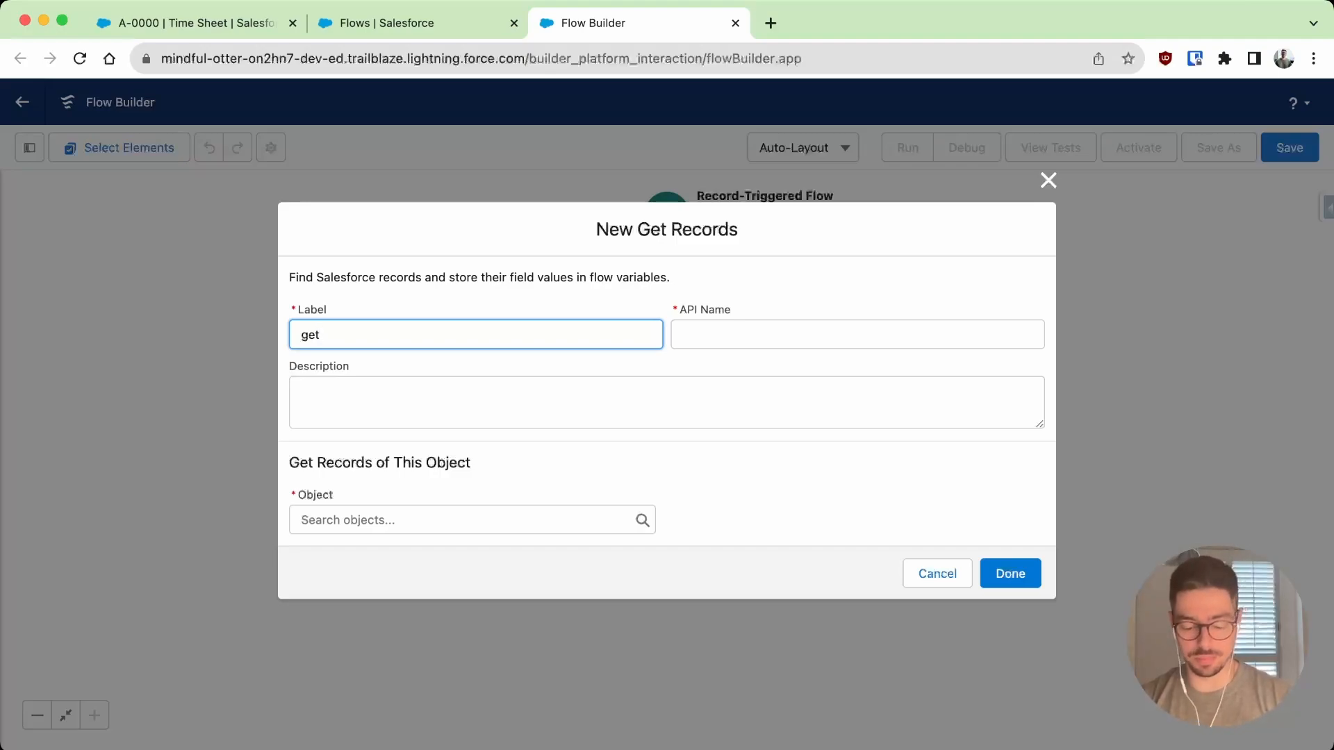
text(Cutom Met)
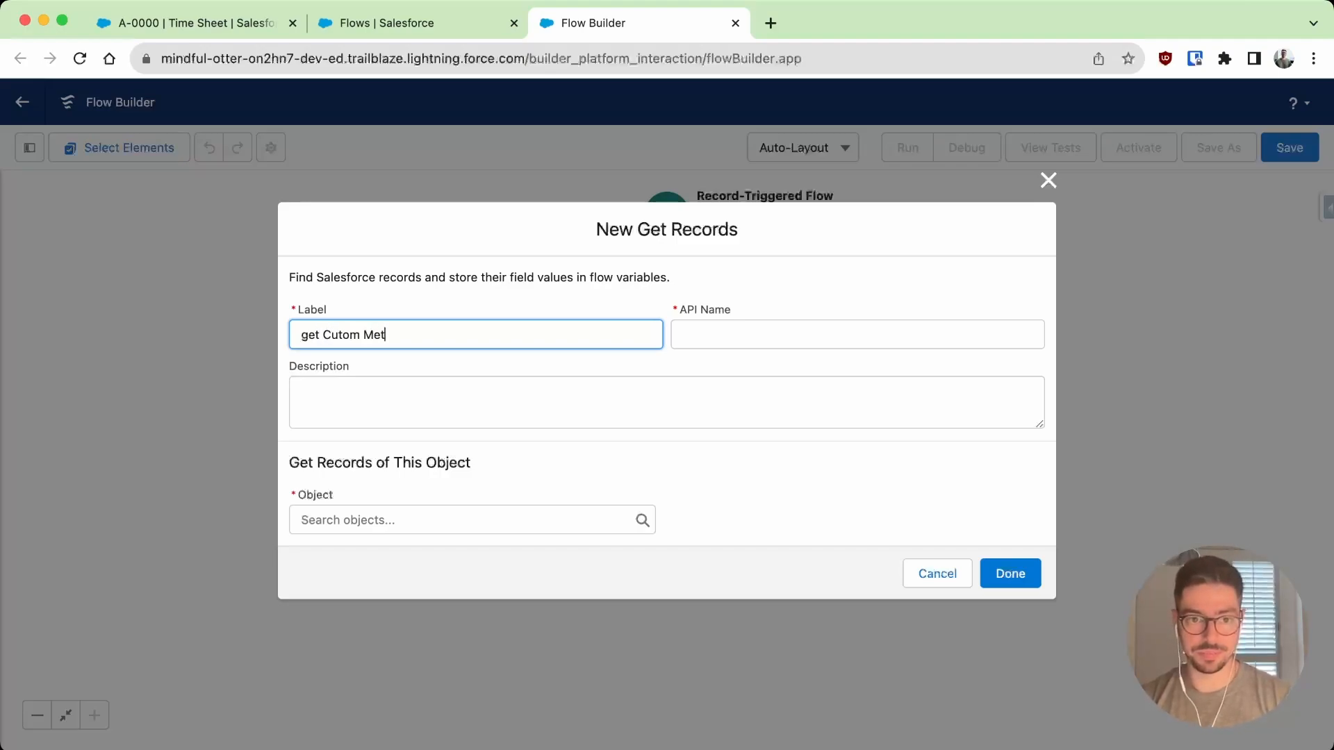
key(BackSpace)
key(BackSpace)
key(BackSpace)
key(BackSpace)
key(BackSpace)
key(BackSpace)
key(BackSpace)
text(sto)
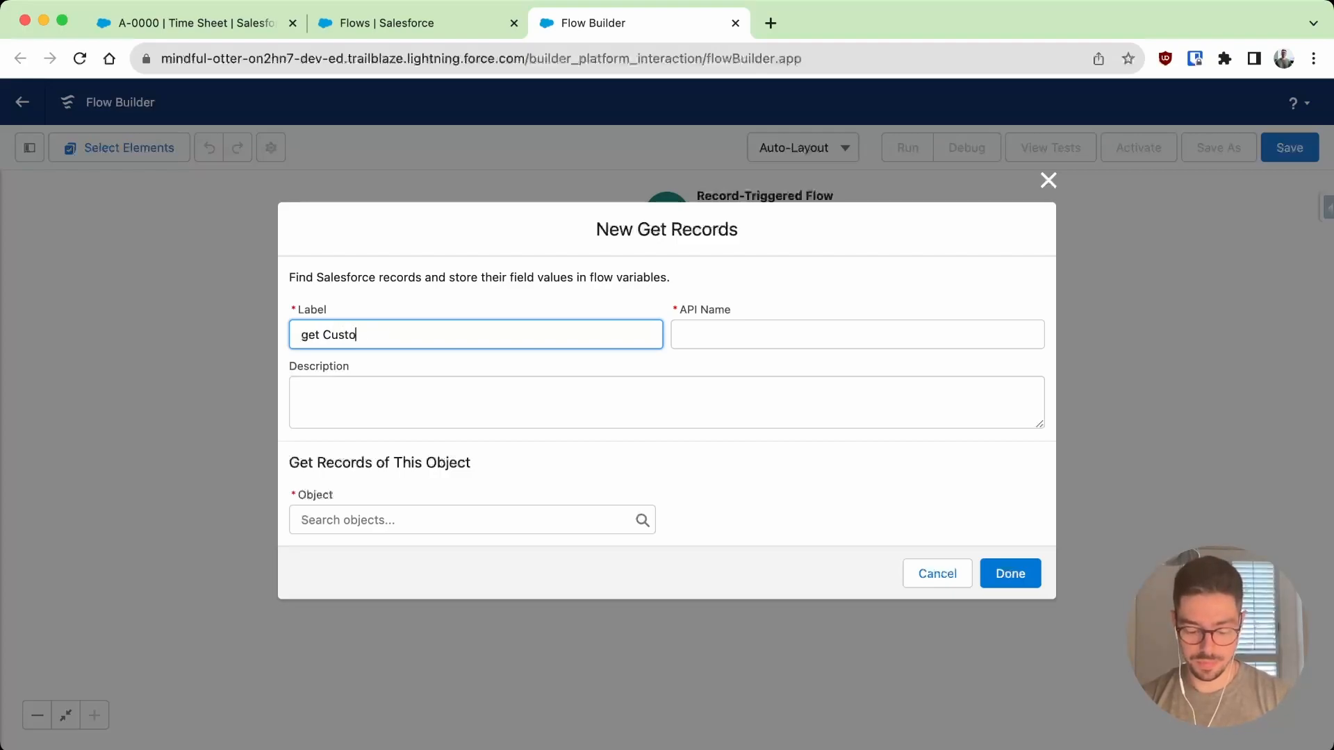
text(m Meta Data Typoe)
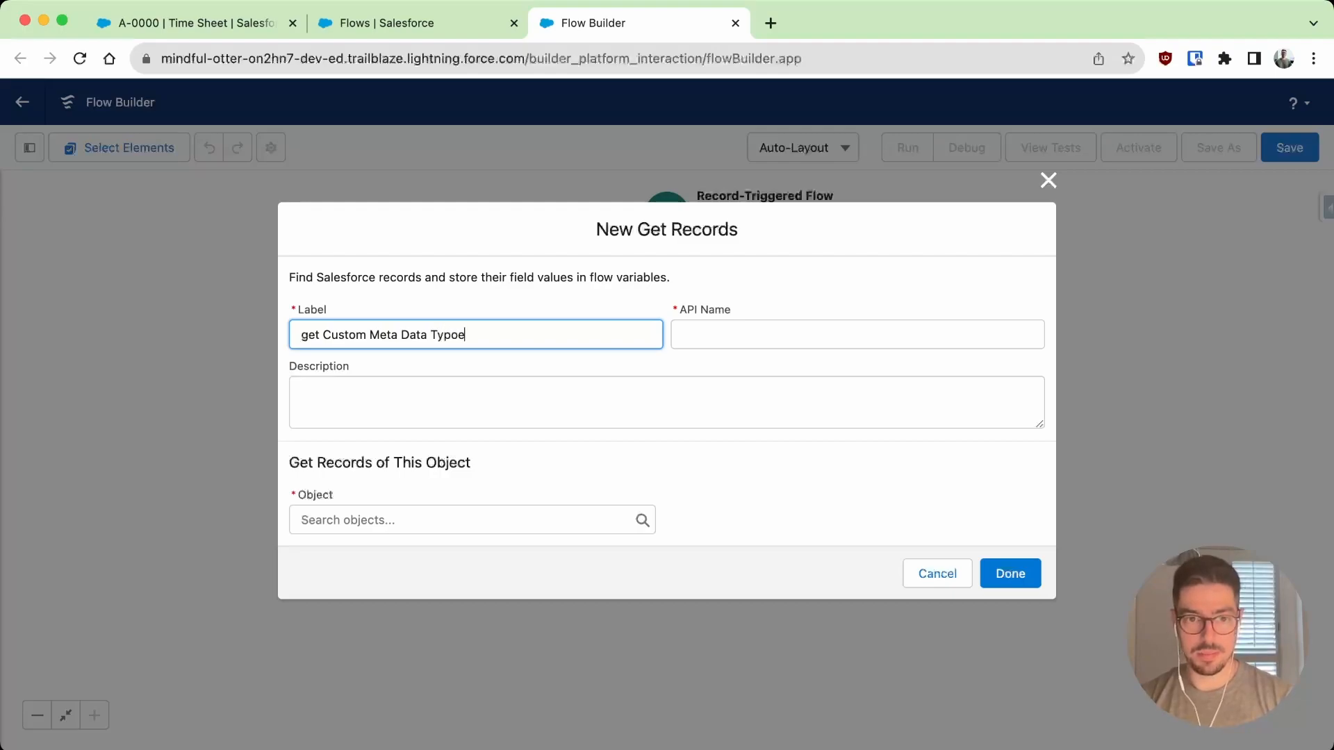
key(Tab)
click(536, 328)
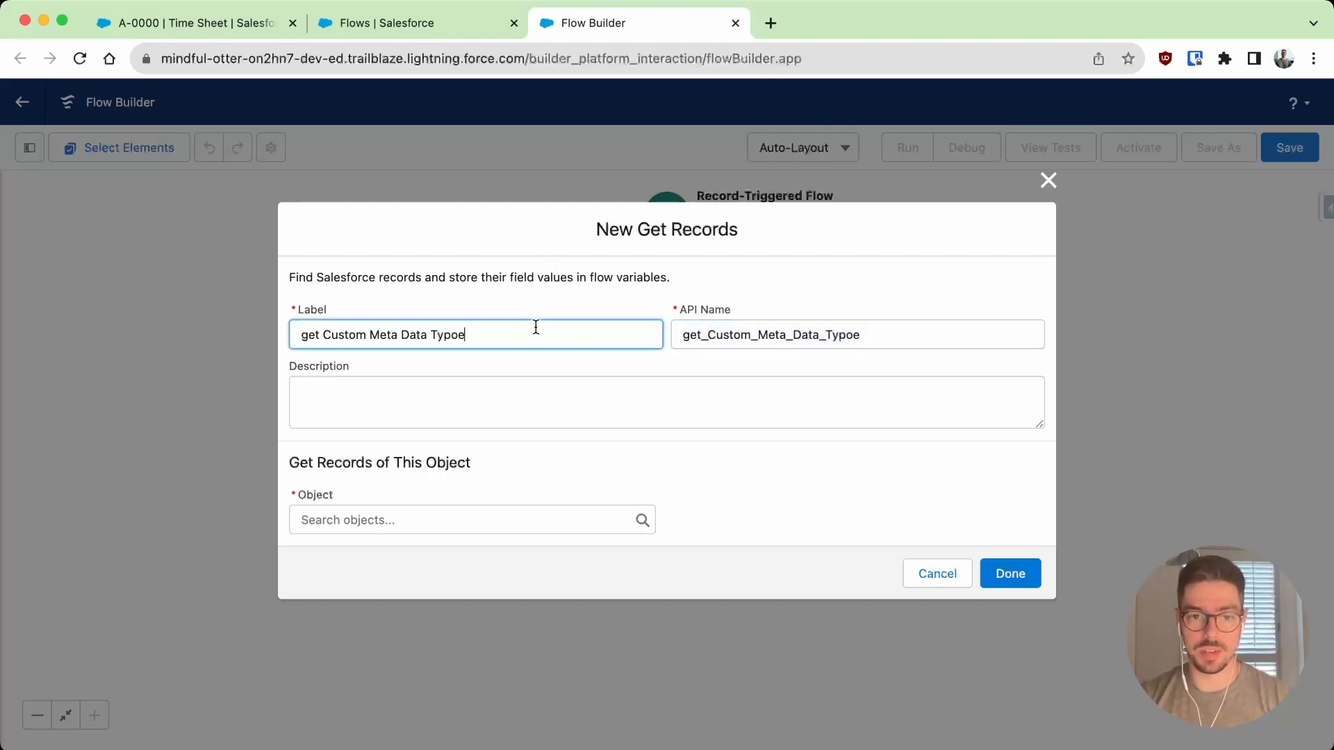
key(BackSpace)
key(BackSpace)
key(BackSpace)
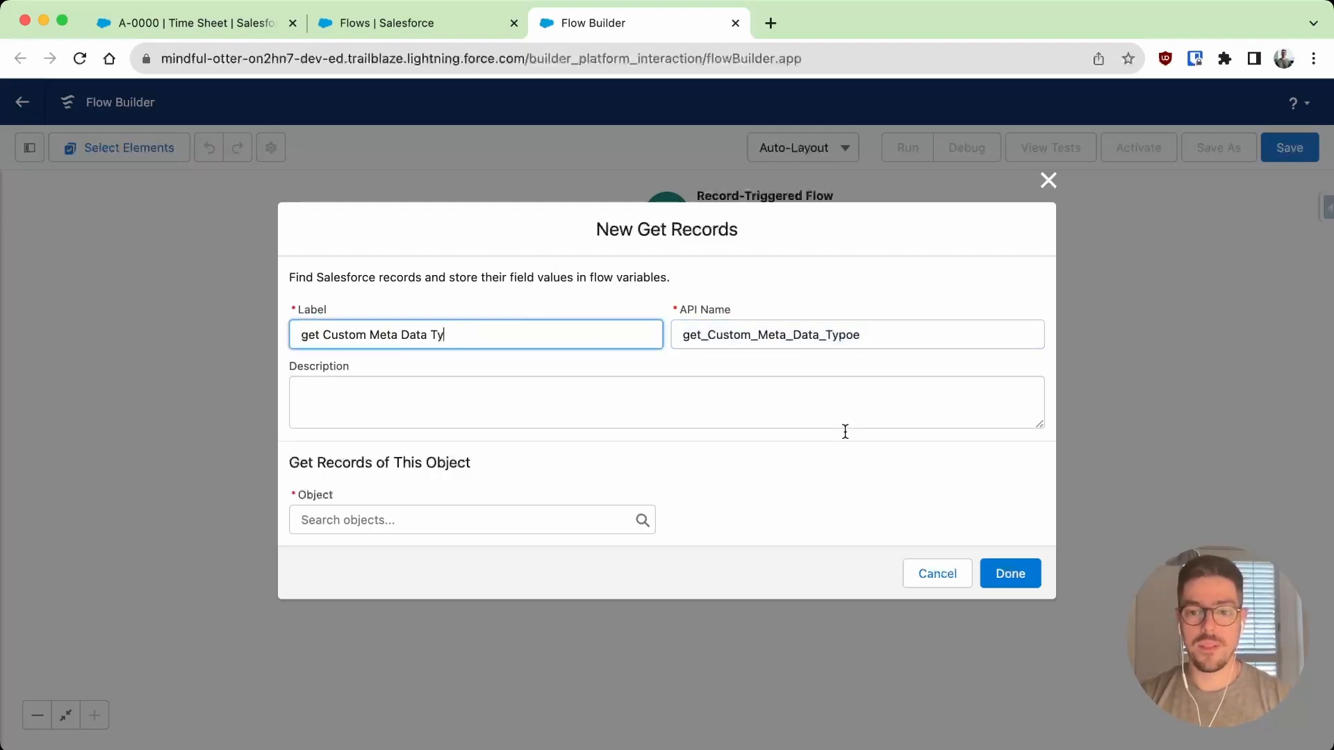
text(pe)
- Correct the element's API name to get_Custom_Meta_Data_Type
click(873, 333)
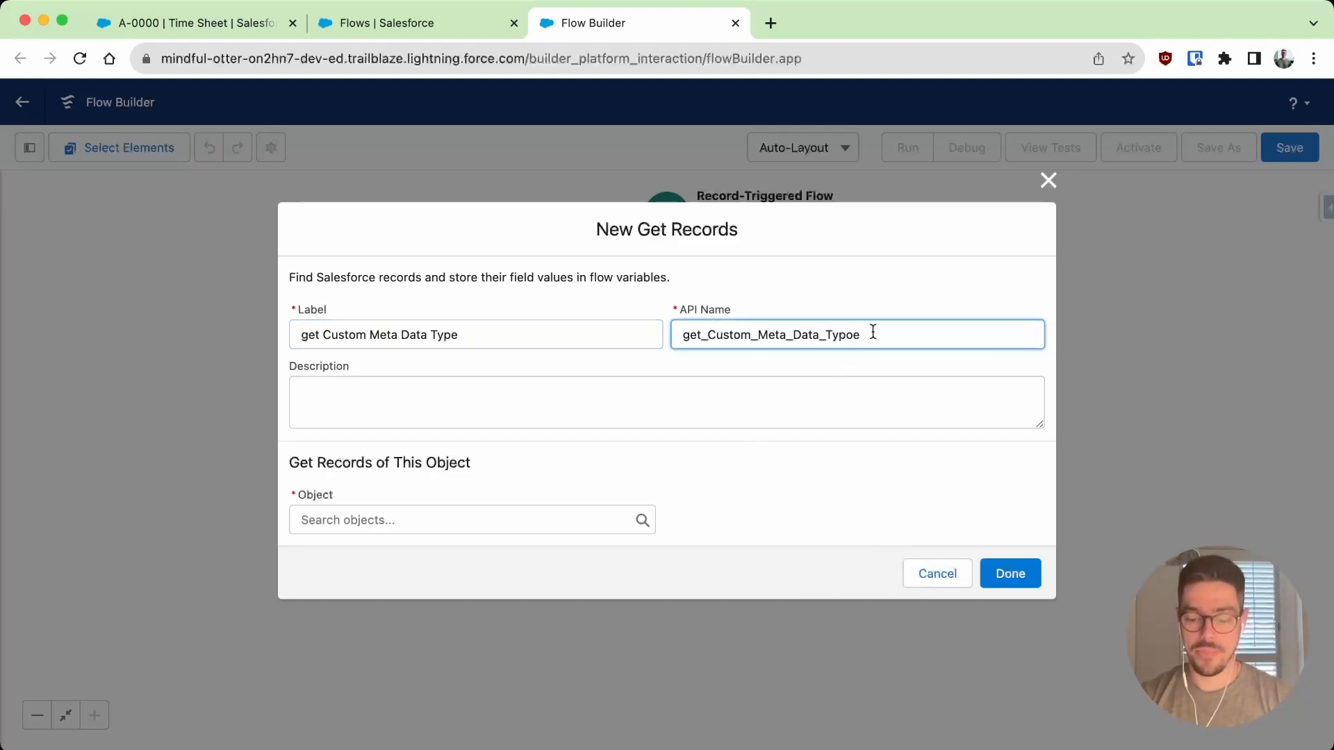
key(BackSpace)
key(BackSpace)
text(e)
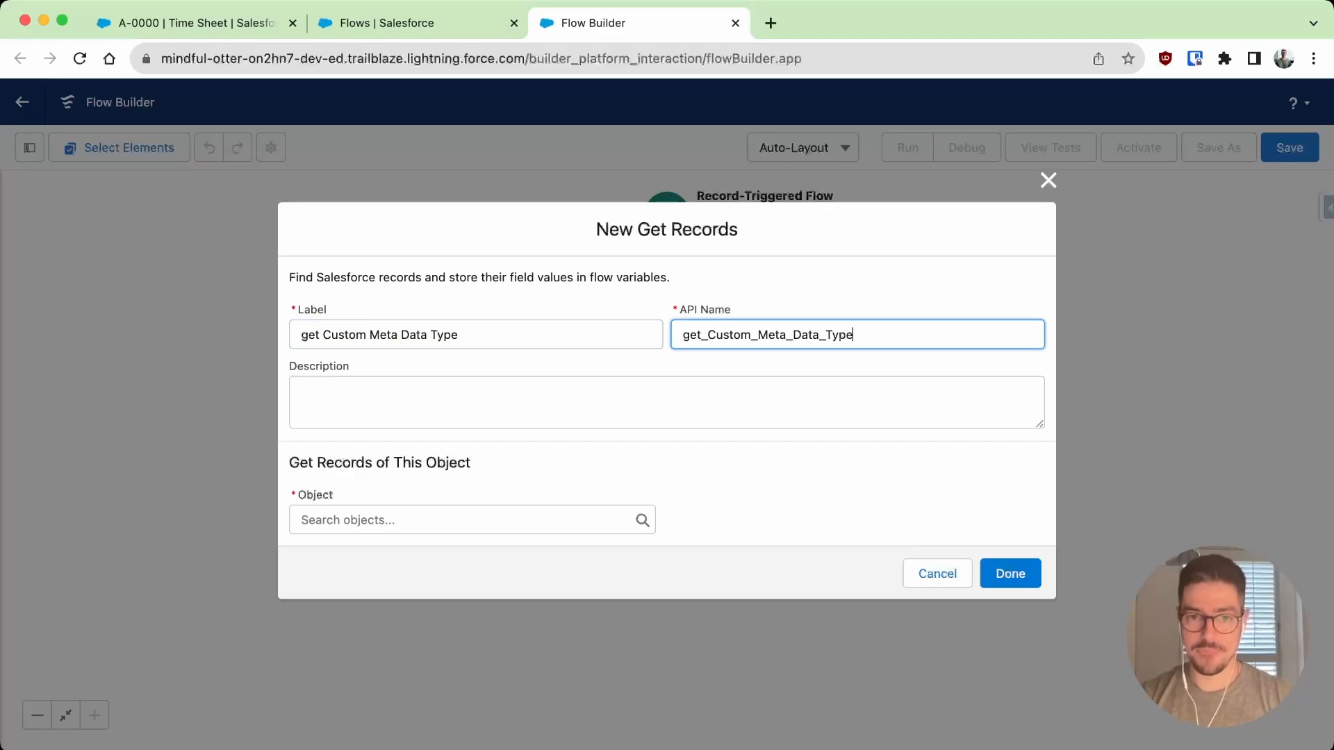
click(823, 378)
- Choose Time sheet Validation as the object whose records are retrieved
click(461, 523)
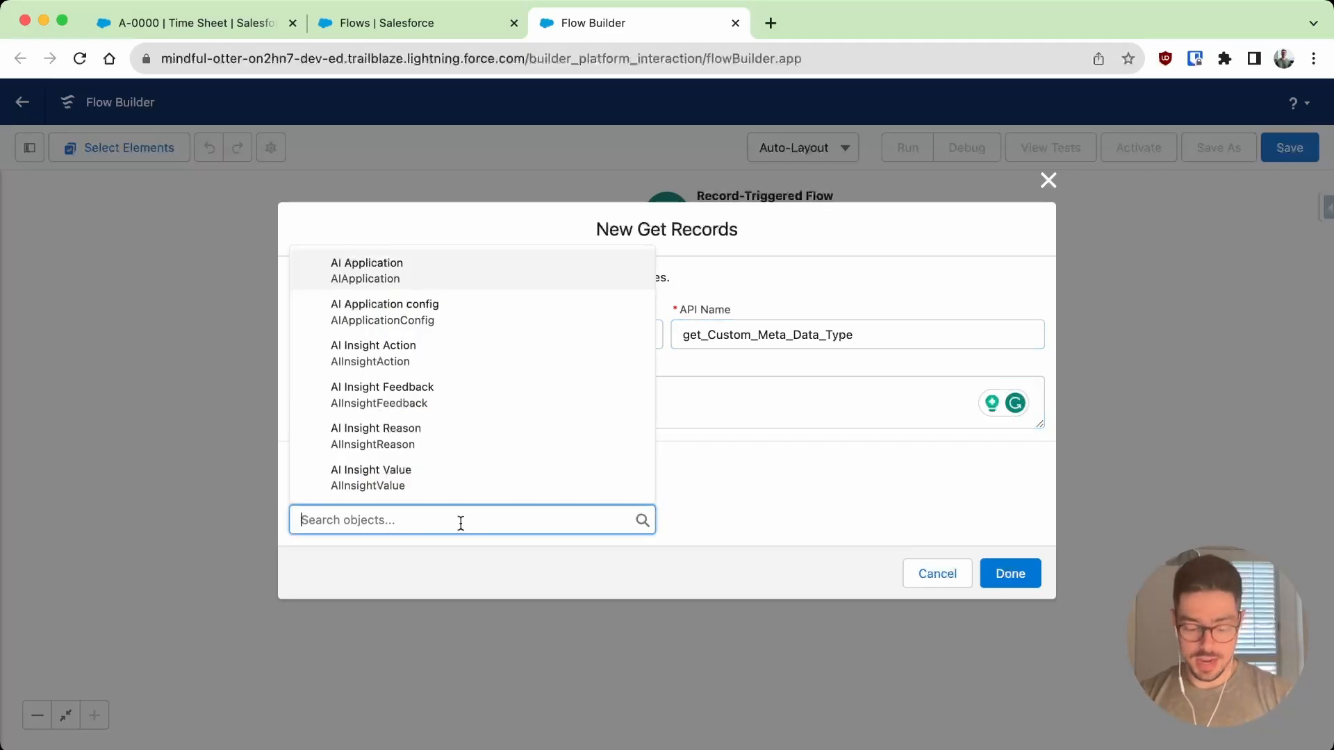
text(time shee)
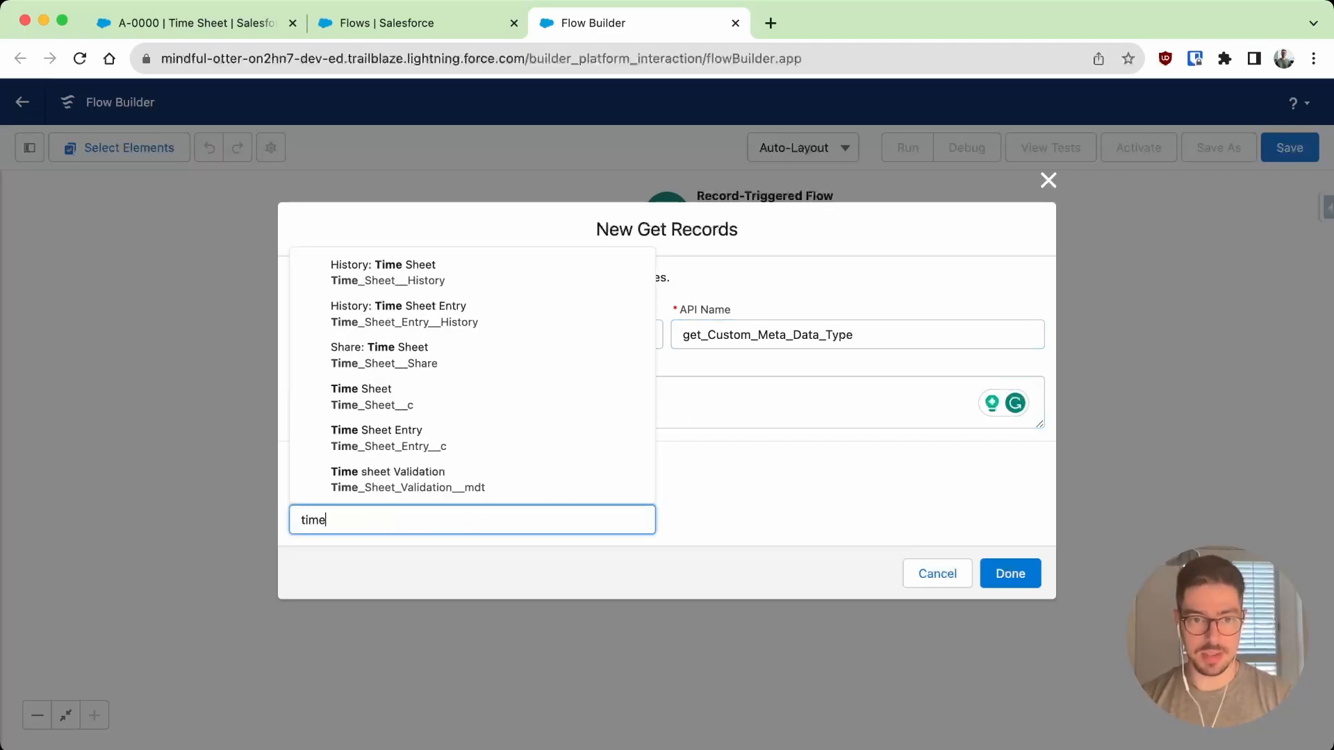
click(483, 480)
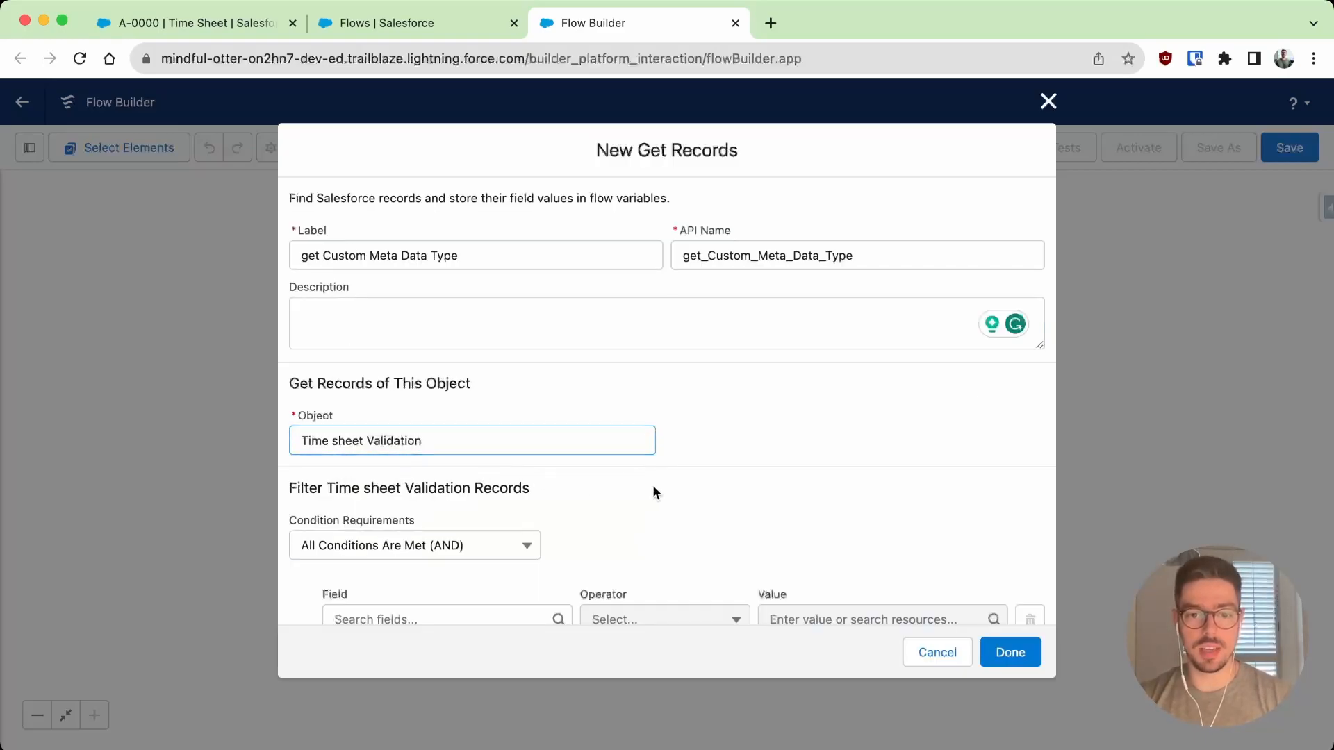
- Set the condition requirements to None so all Time sheet Validation records are retrieved, and finish the Get Records element
scroll(653, 486, down, 2)
click(507, 459)
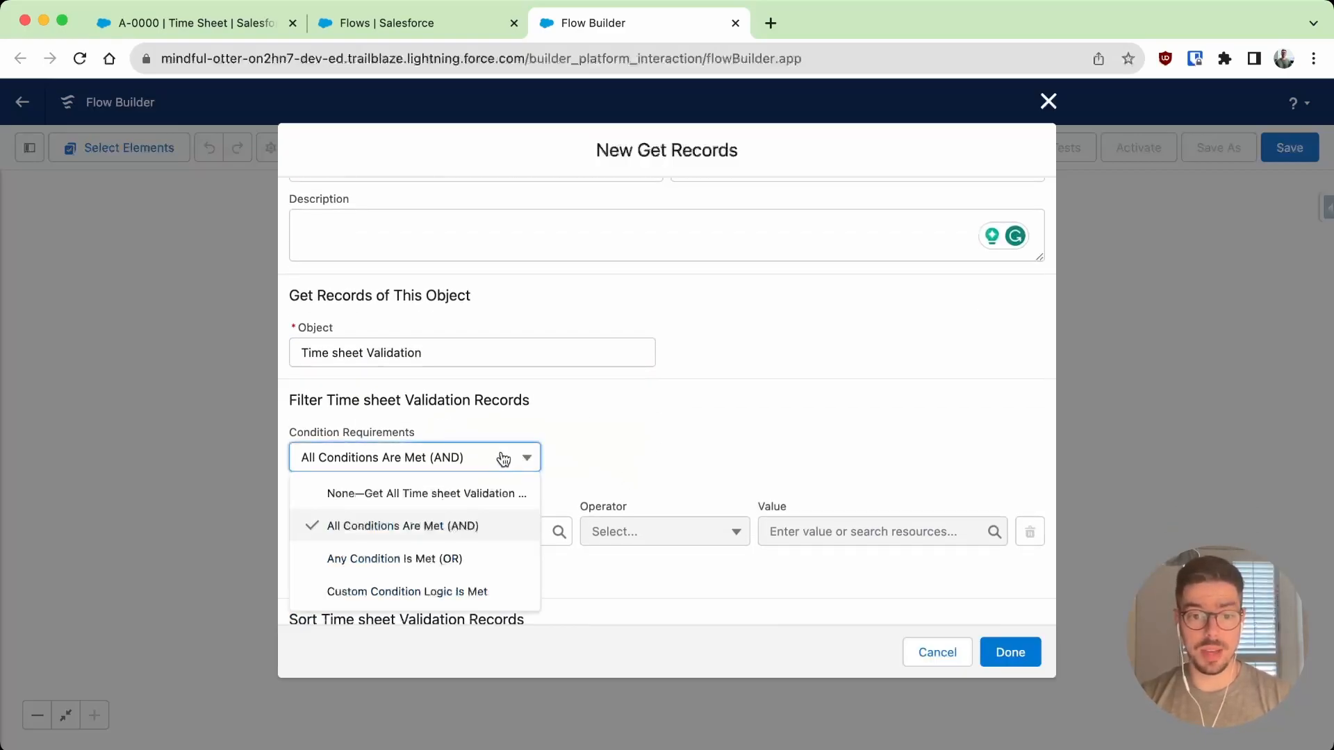
click(486, 491)
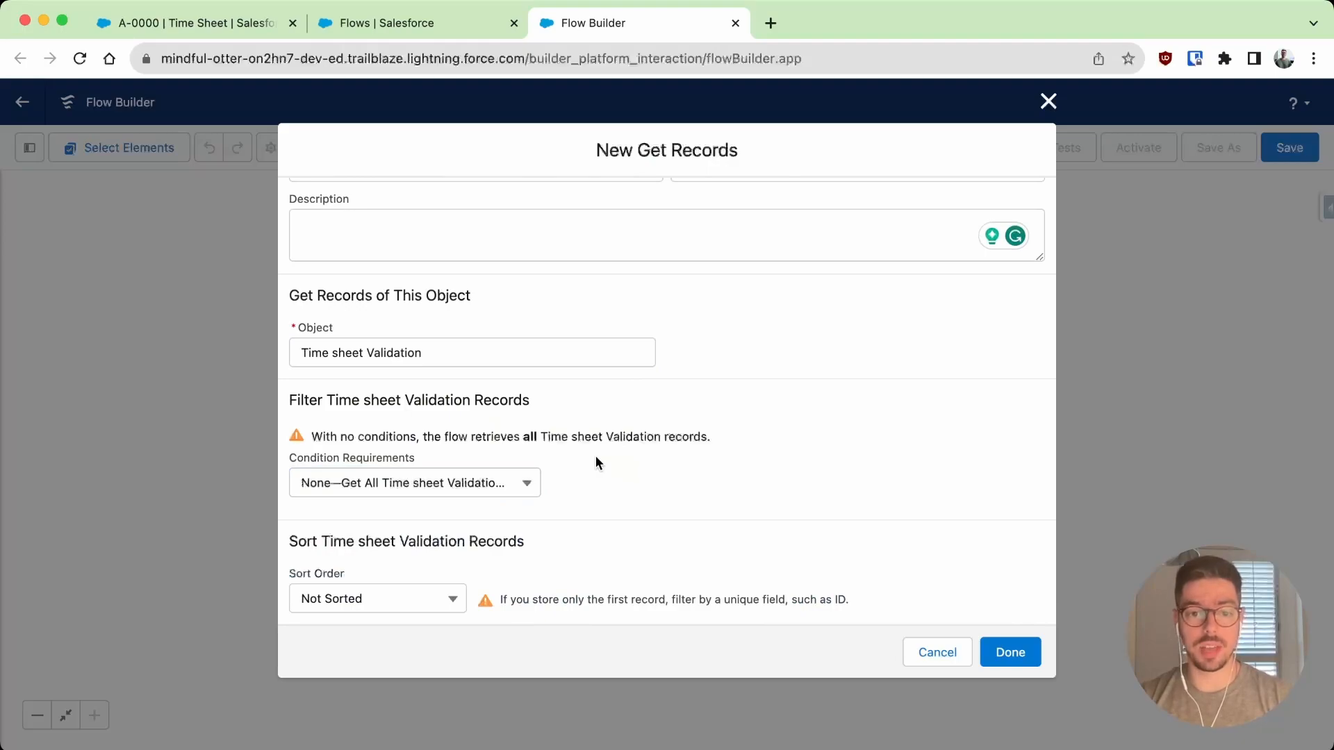
scroll(597, 460, down, 3)
scroll(595, 456, down, 1)
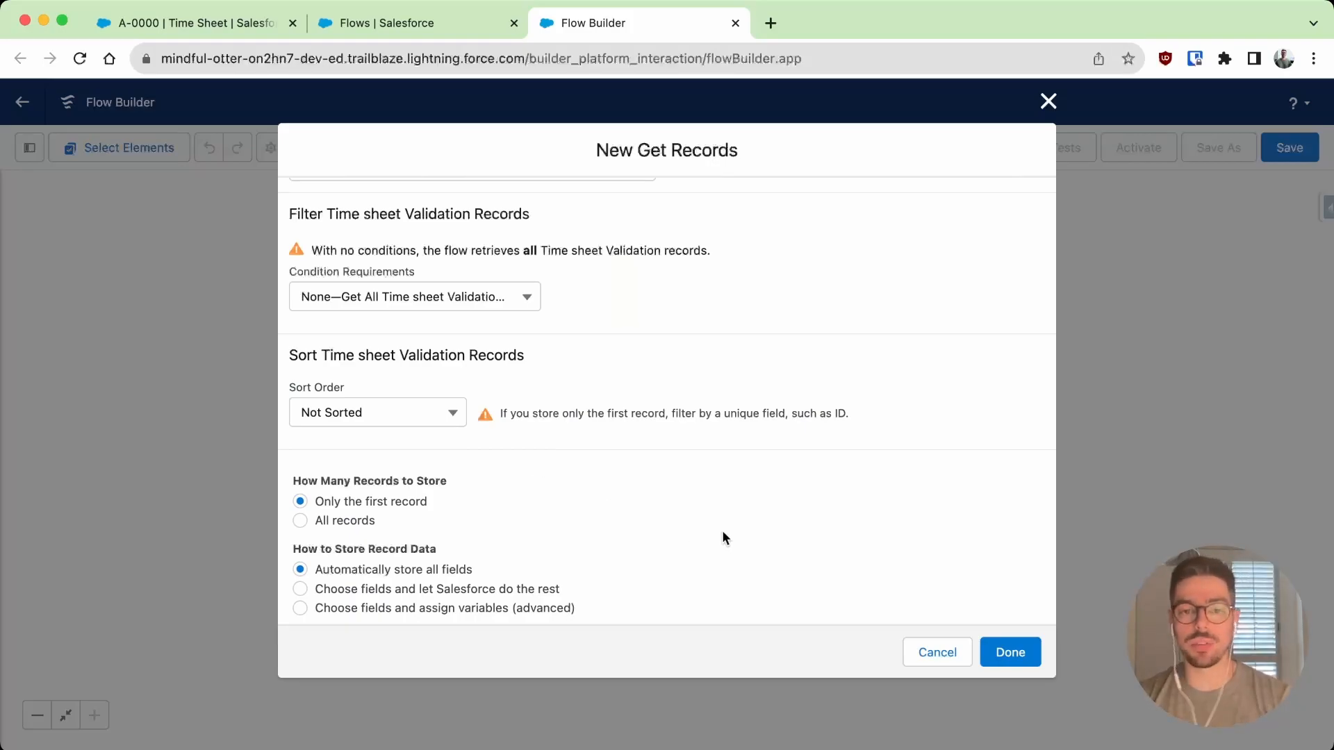
click(1013, 651)
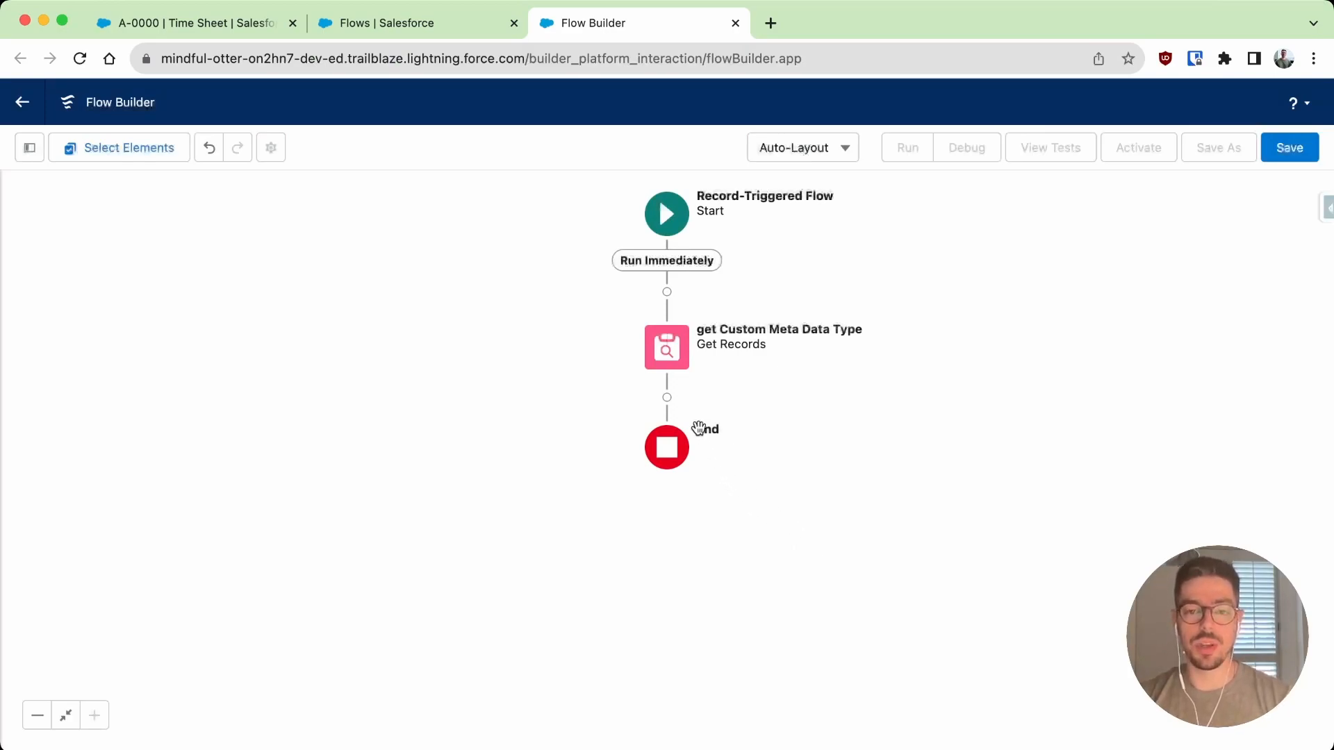
- Add a Get Records element labelled "get Time Sheet" after the get Custom Meta Data Type element
click(667, 394)
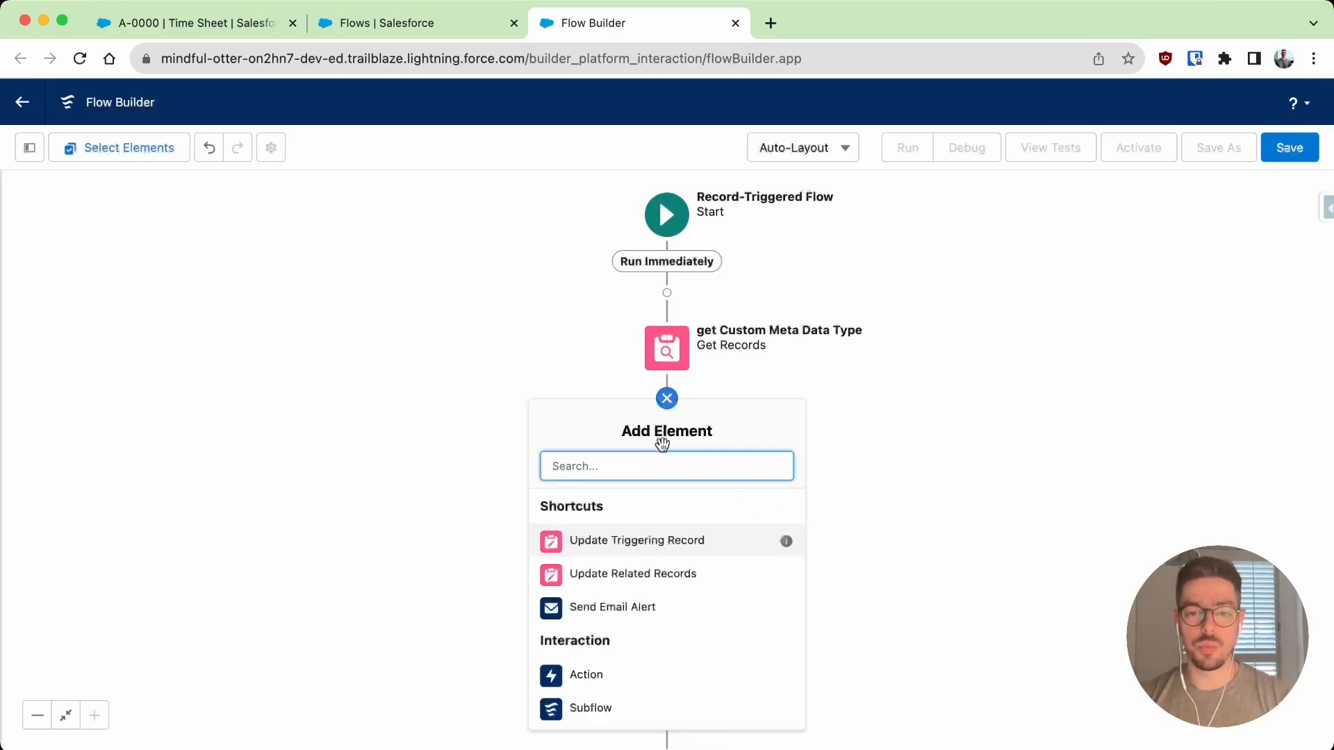
text(get)
click(606, 496)
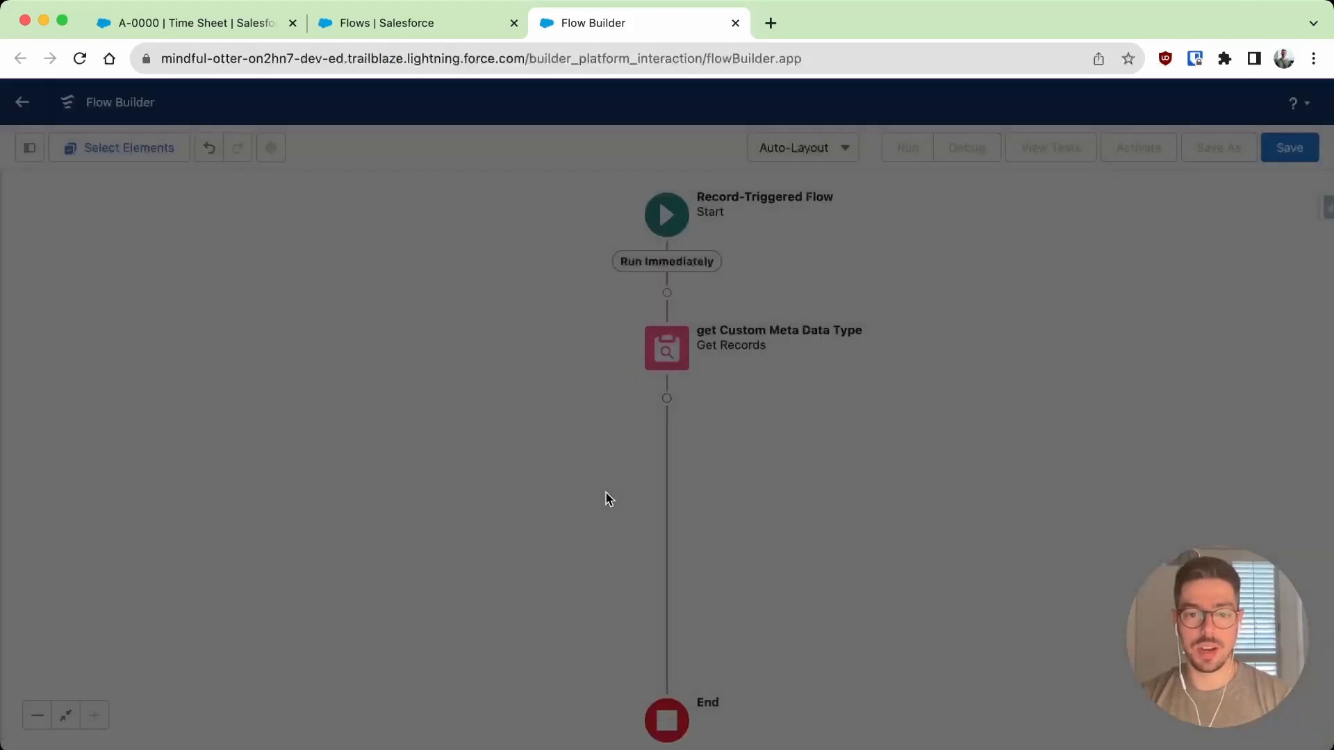
text(get Time Sheet)
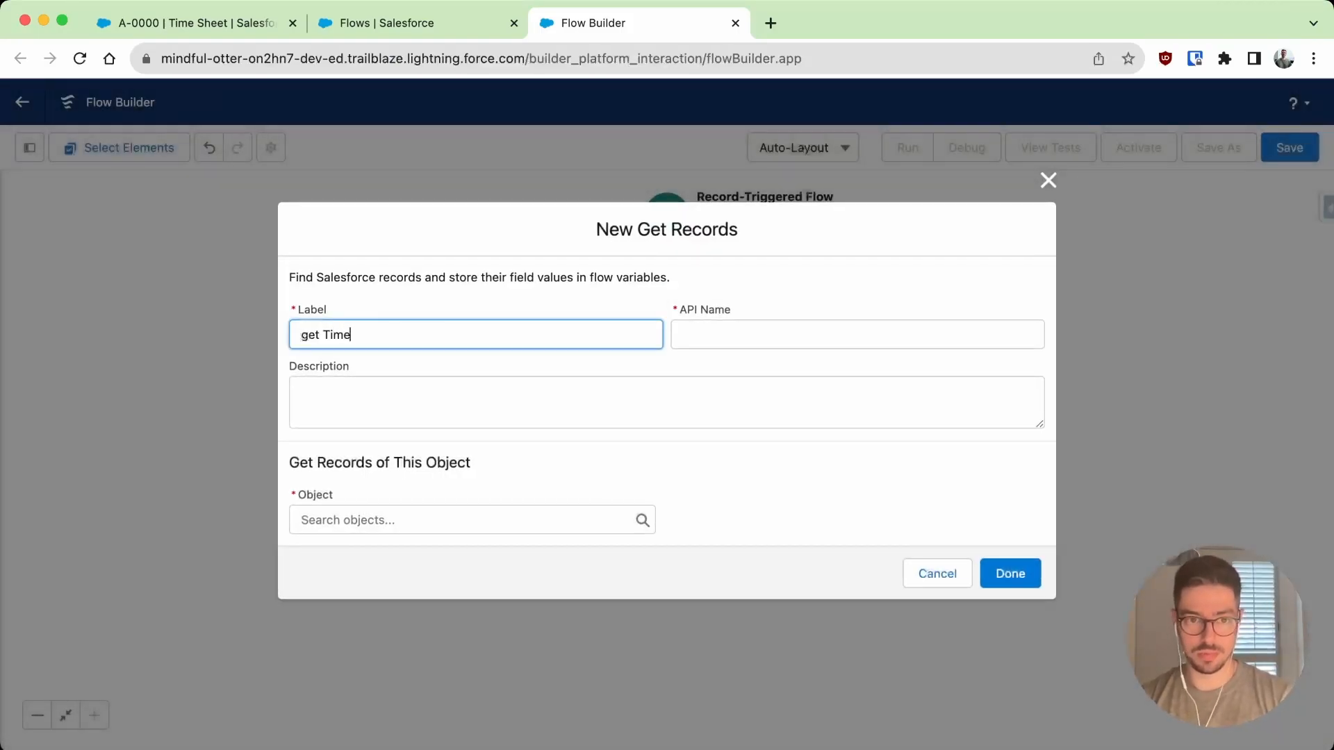
key(Tab)
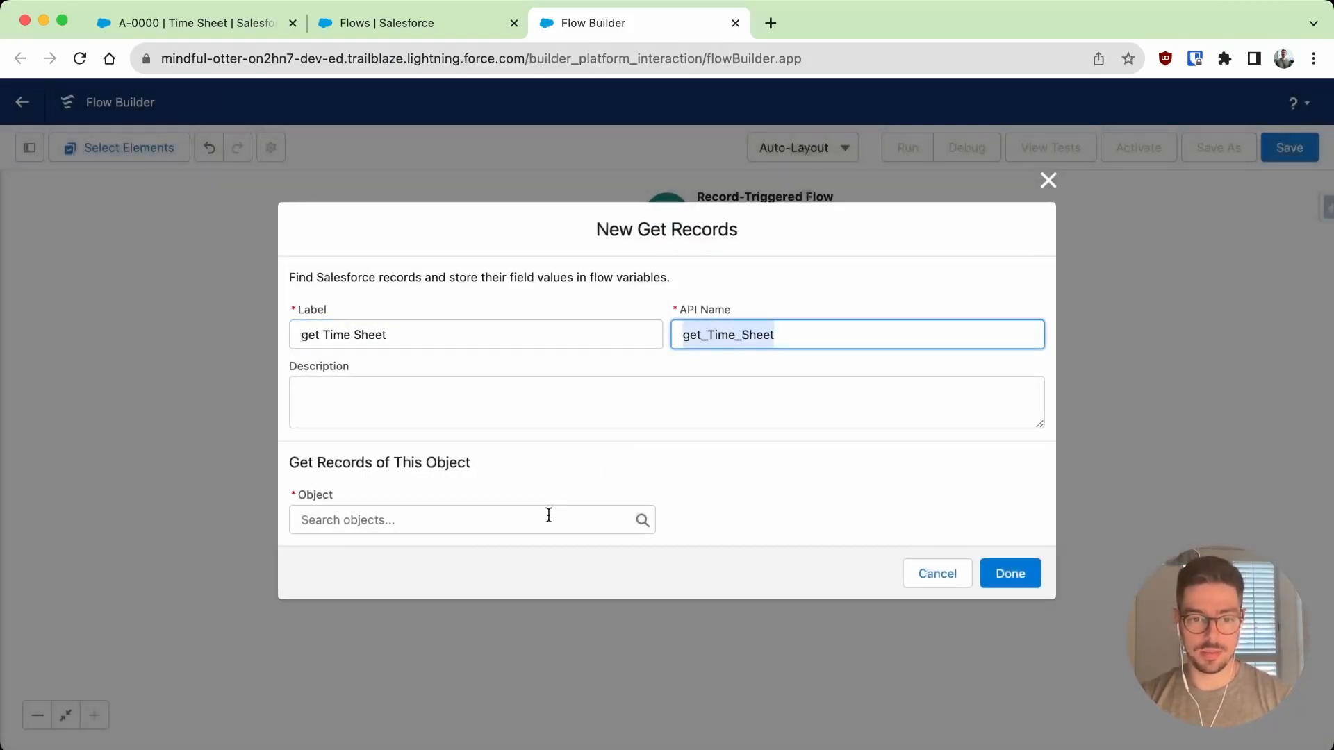
- Choose Time Sheet as the object whose records are retrieved
click(549, 515)
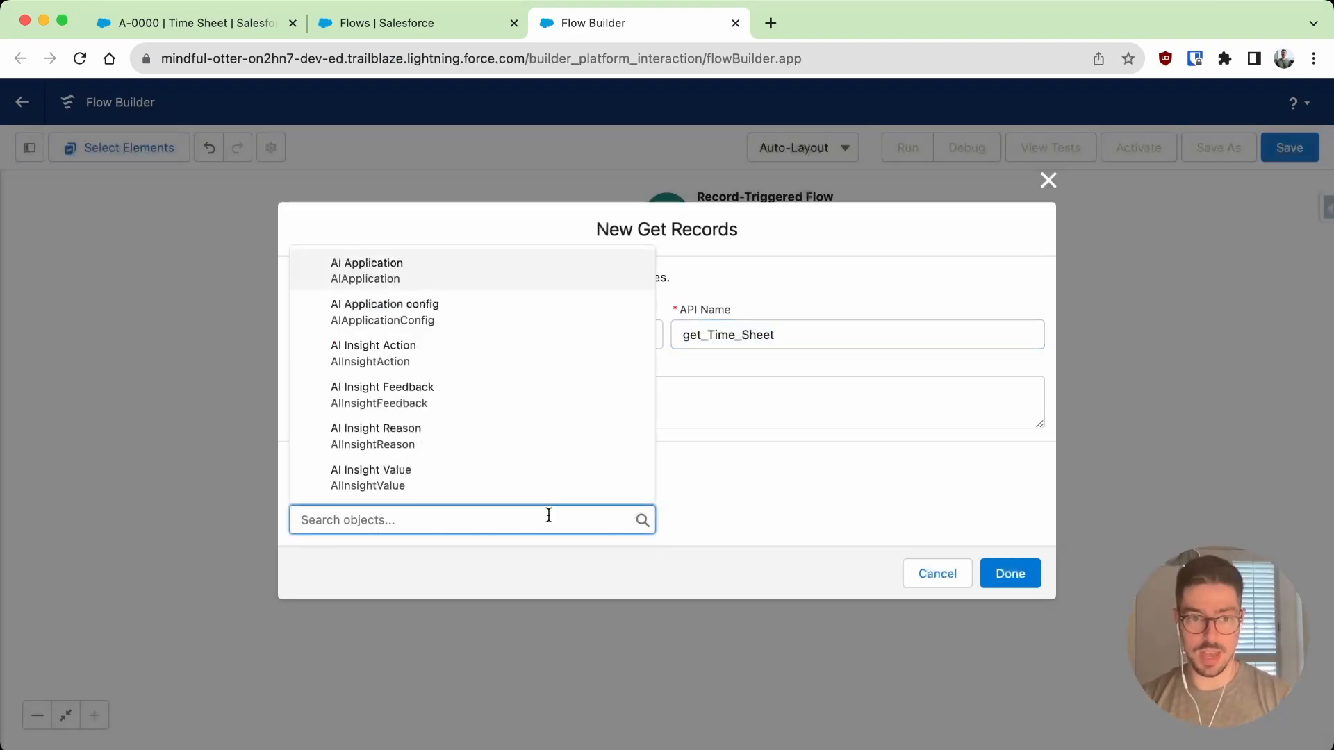
text(Time Shee)
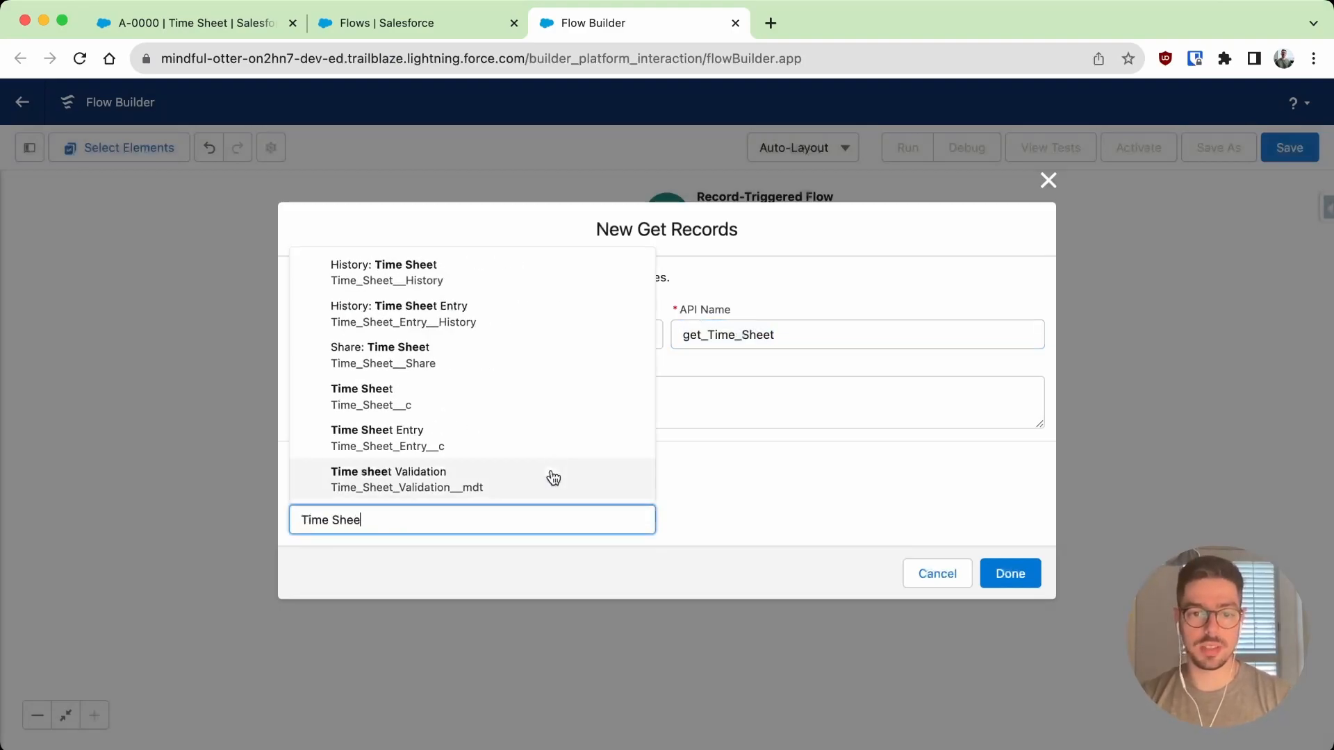
click(538, 417)
- Filter the Time Sheet records where Id equals the triggering record's Id ($Record > Record ID), and finish the element
scroll(575, 518, down, 3)
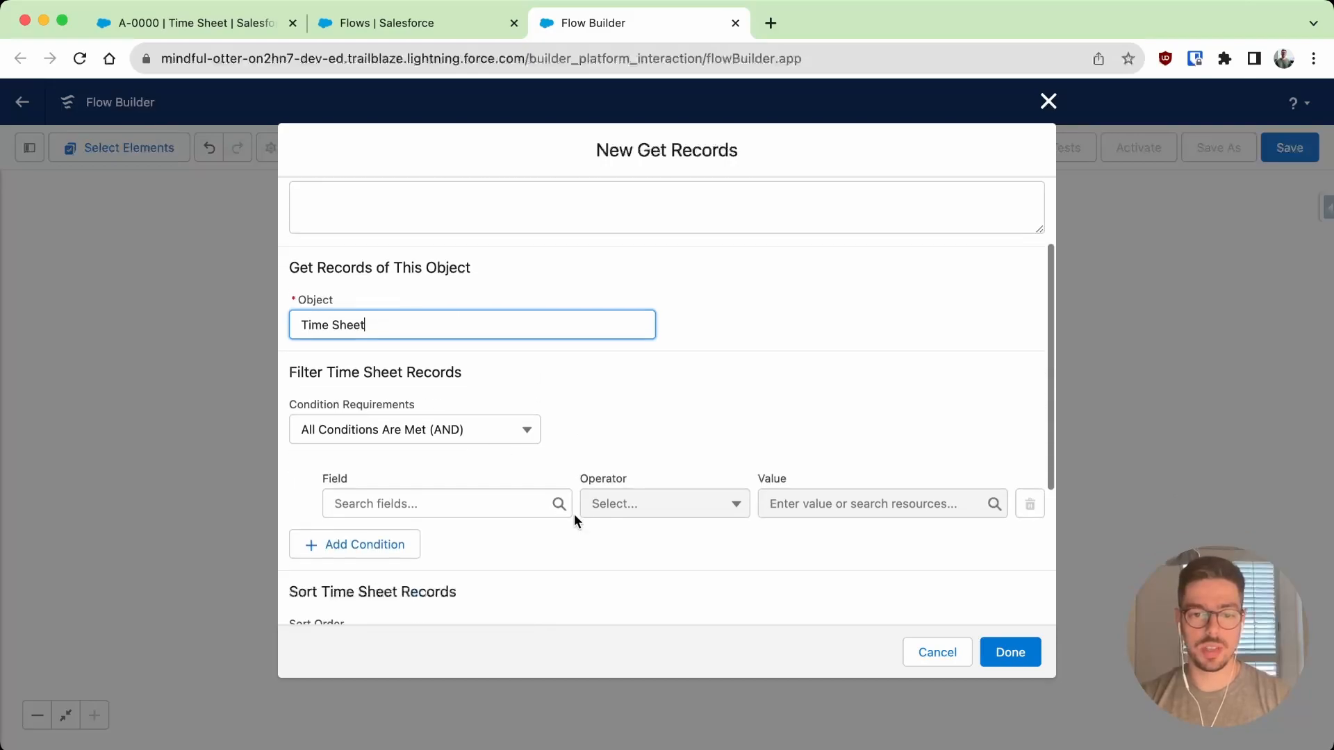
click(486, 459)
text(Id)
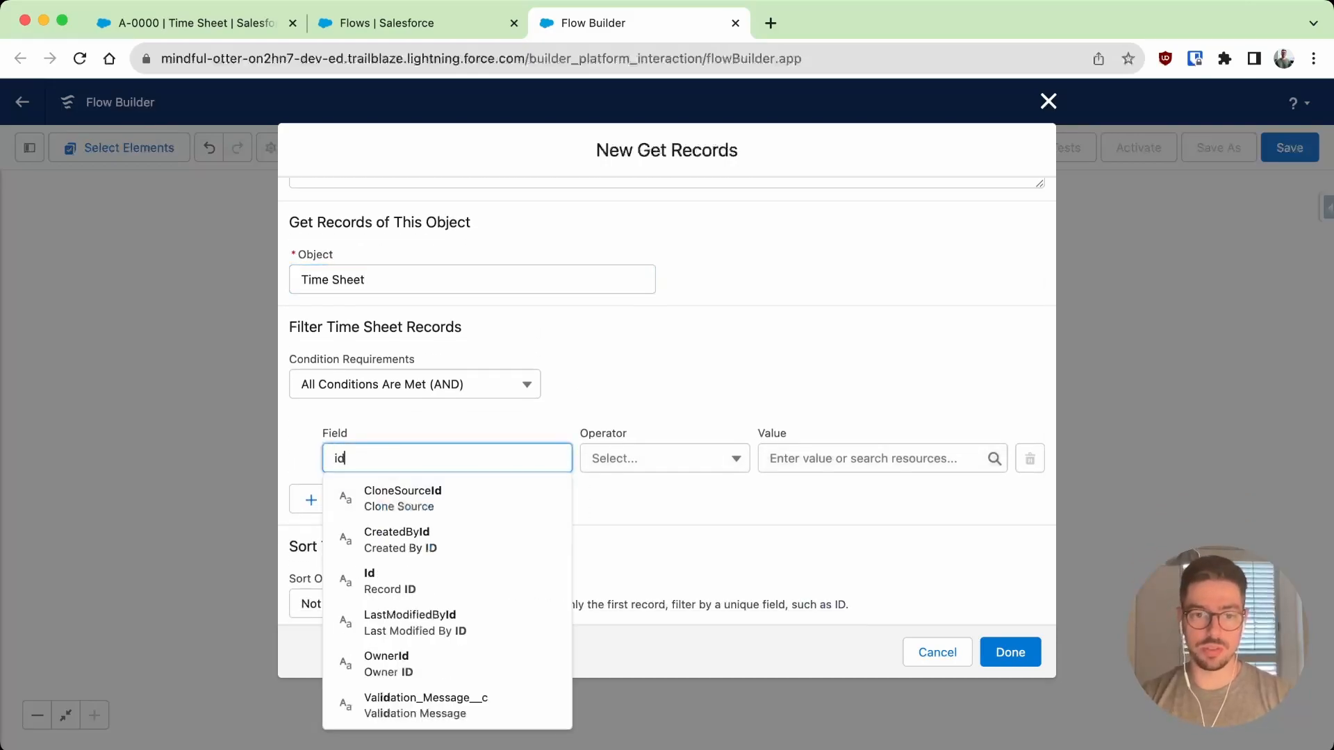
click(423, 583)
click(840, 457)
text(record)
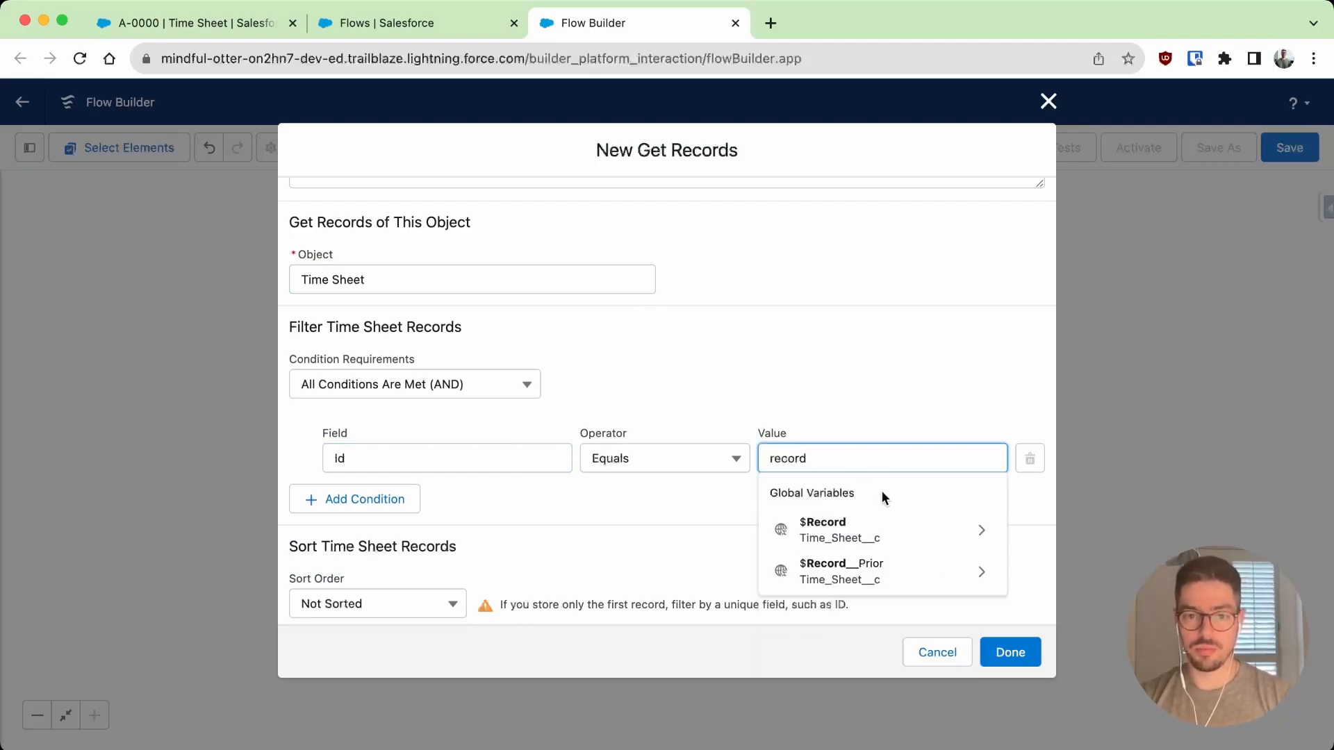
click(879, 533)
text(id)
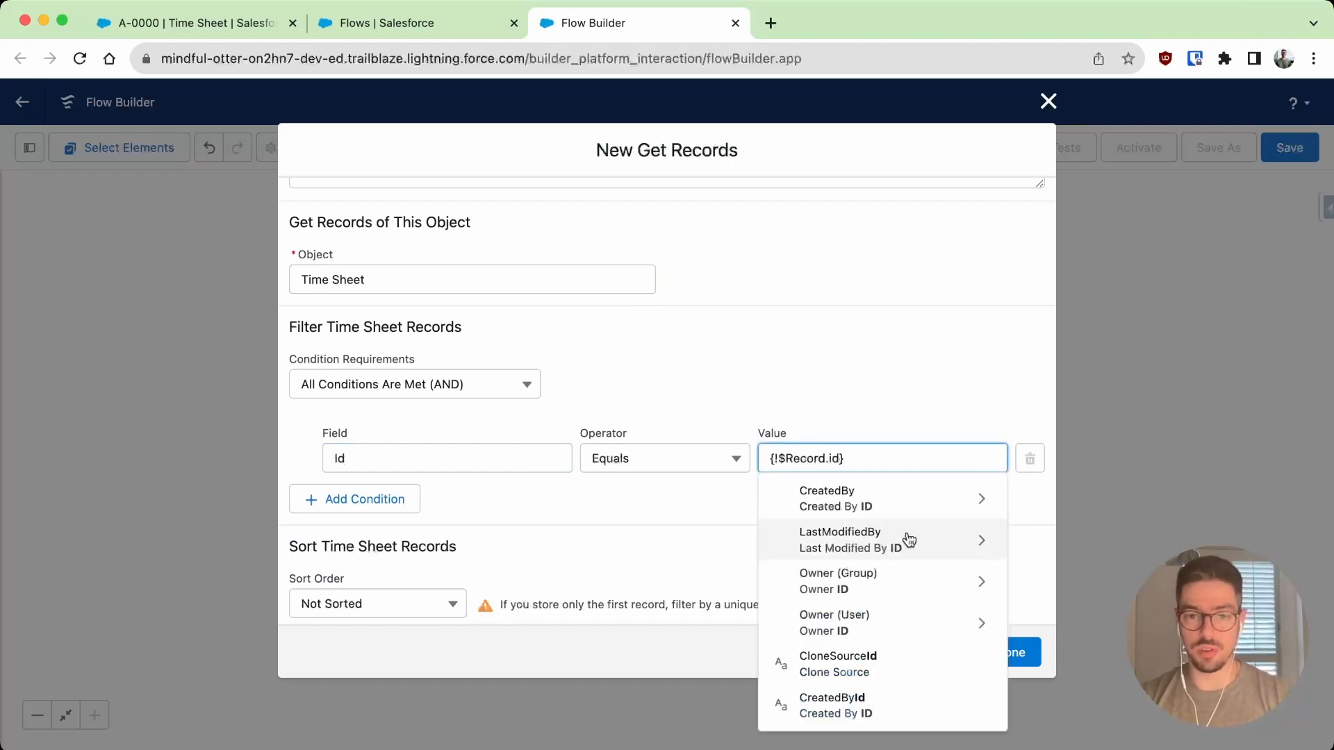
scroll(871, 615, down, 3)
click(868, 610)
click(789, 497)
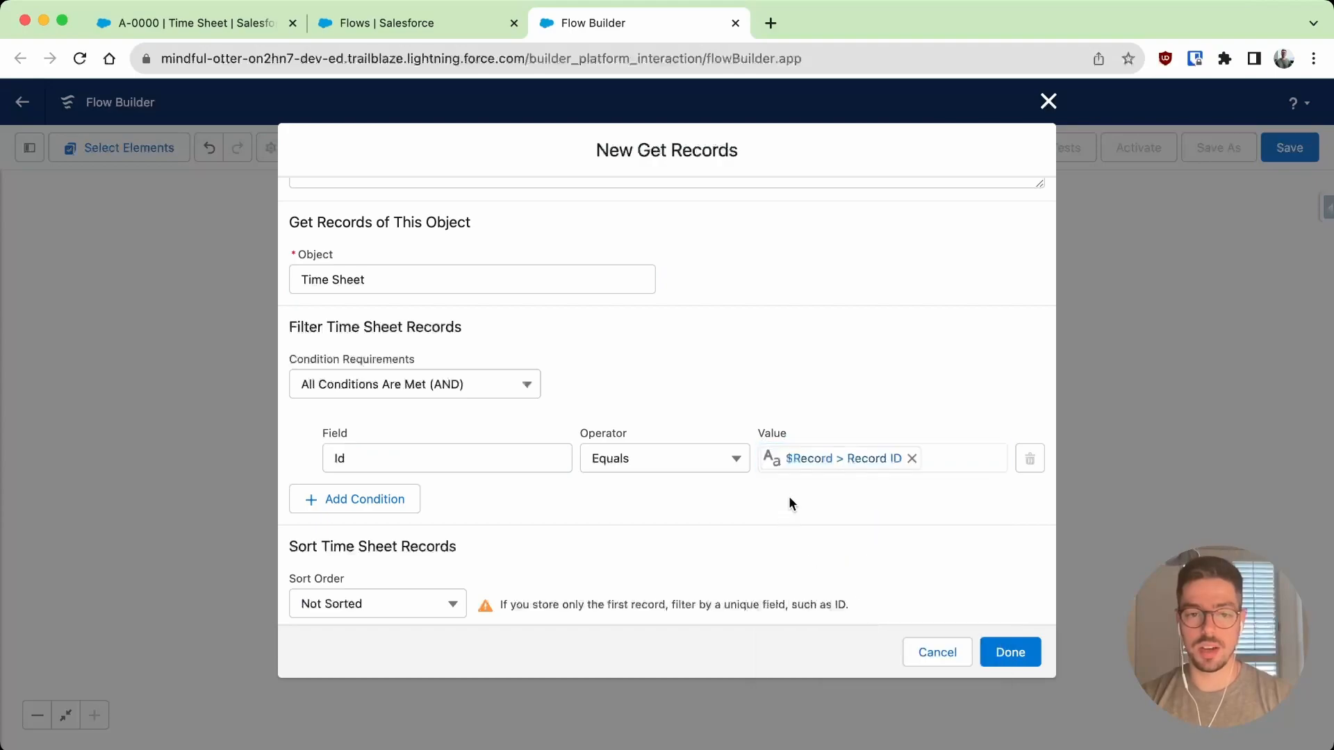
scroll(744, 527, down, 5)
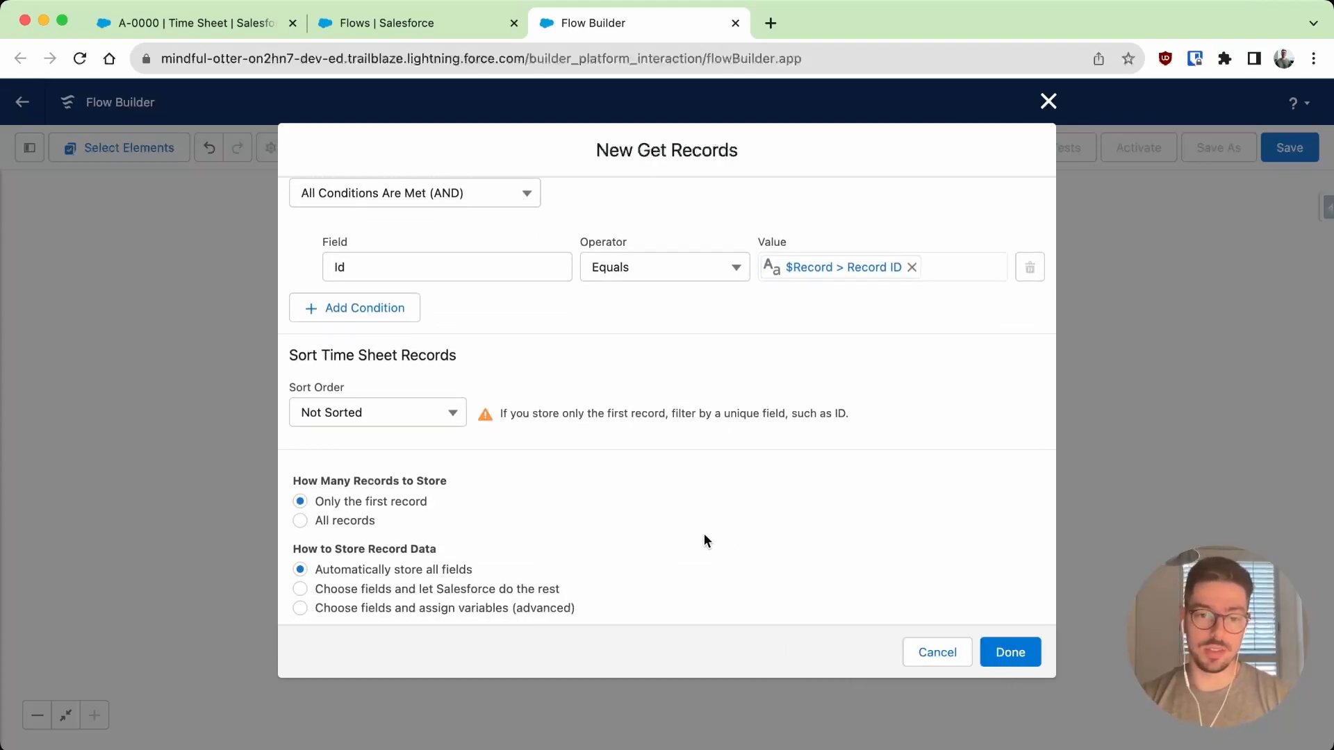
click(1010, 652)
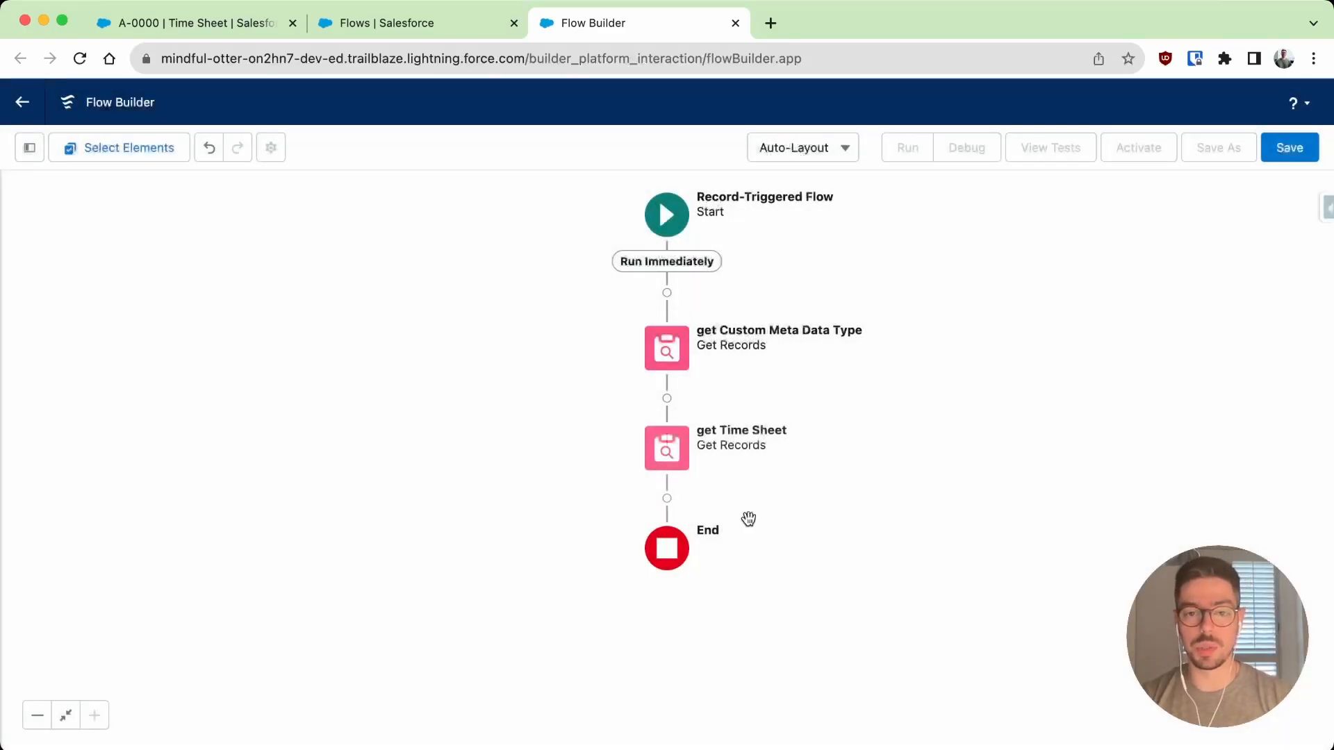
- Add a Get Records element labelled "get Time Sheet Entry" after the get Time Sheet element
click(667, 499)
text(get)
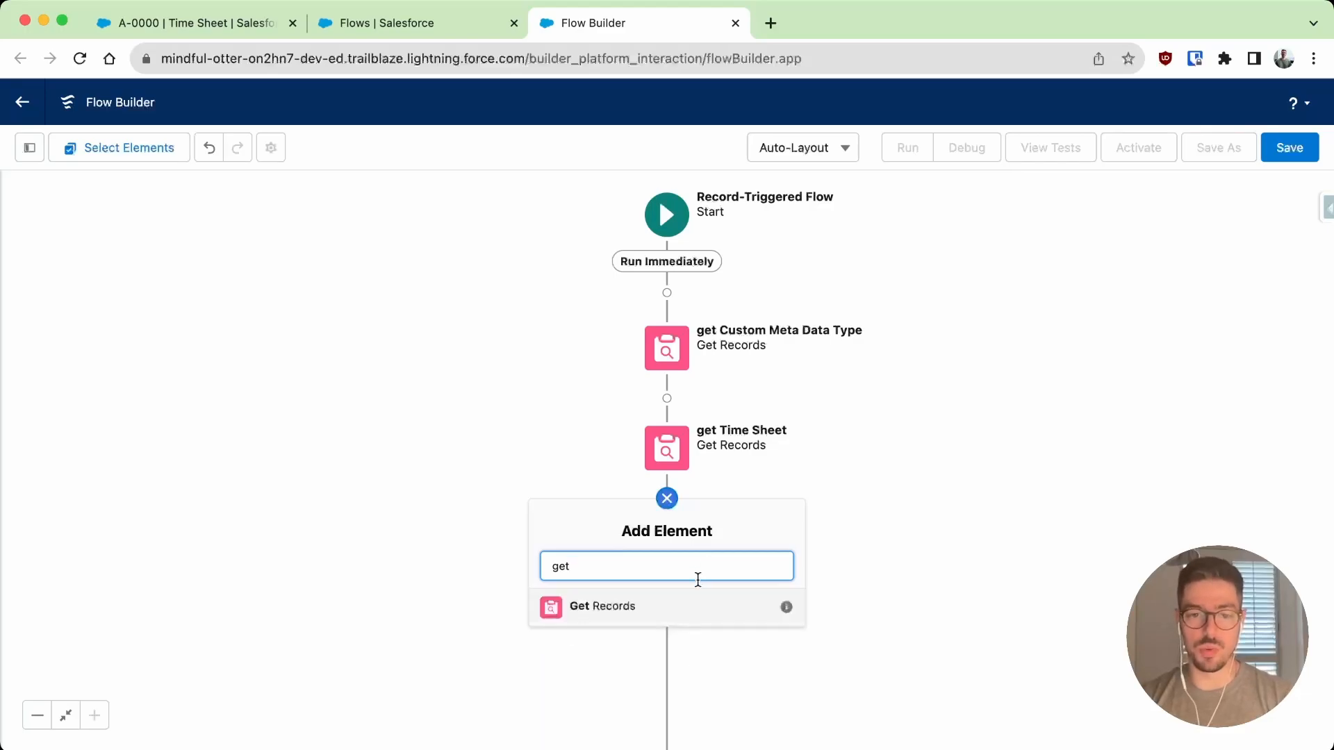
click(670, 607)
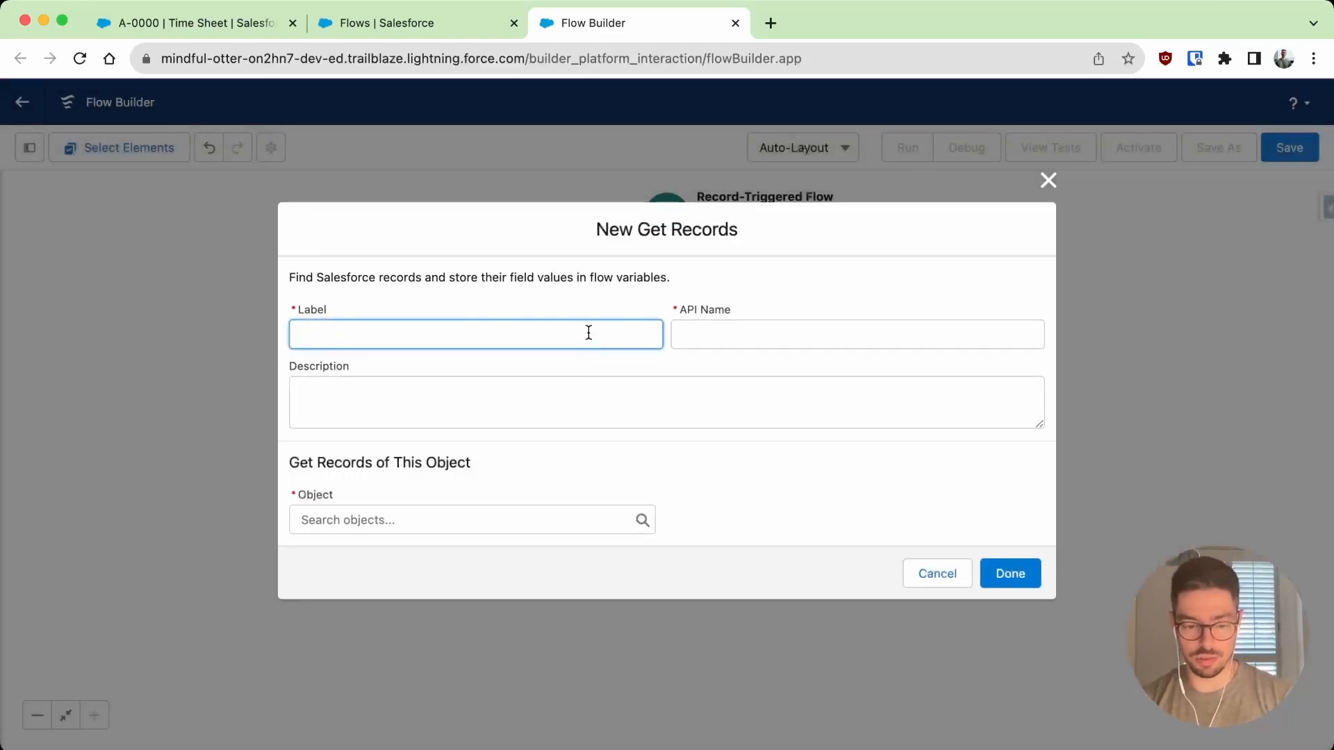
text(get )
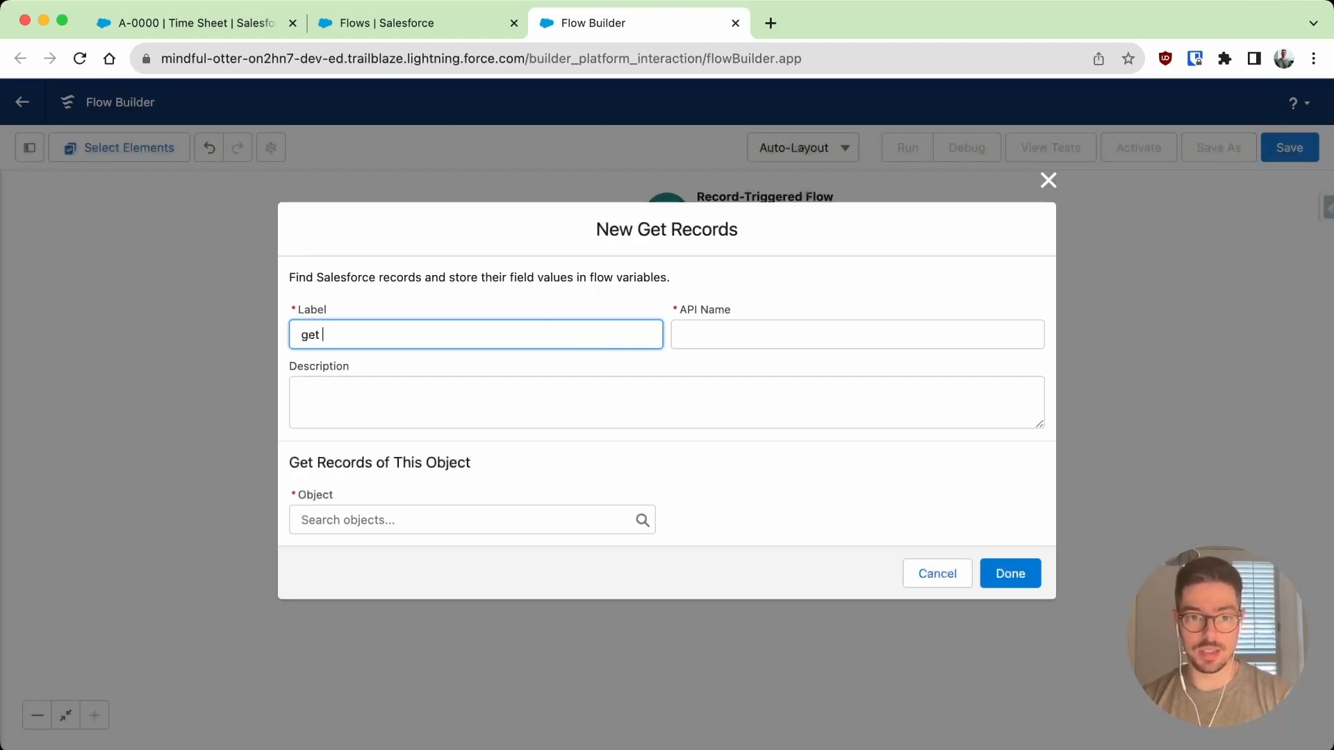
text(Time Sheet Entrie)
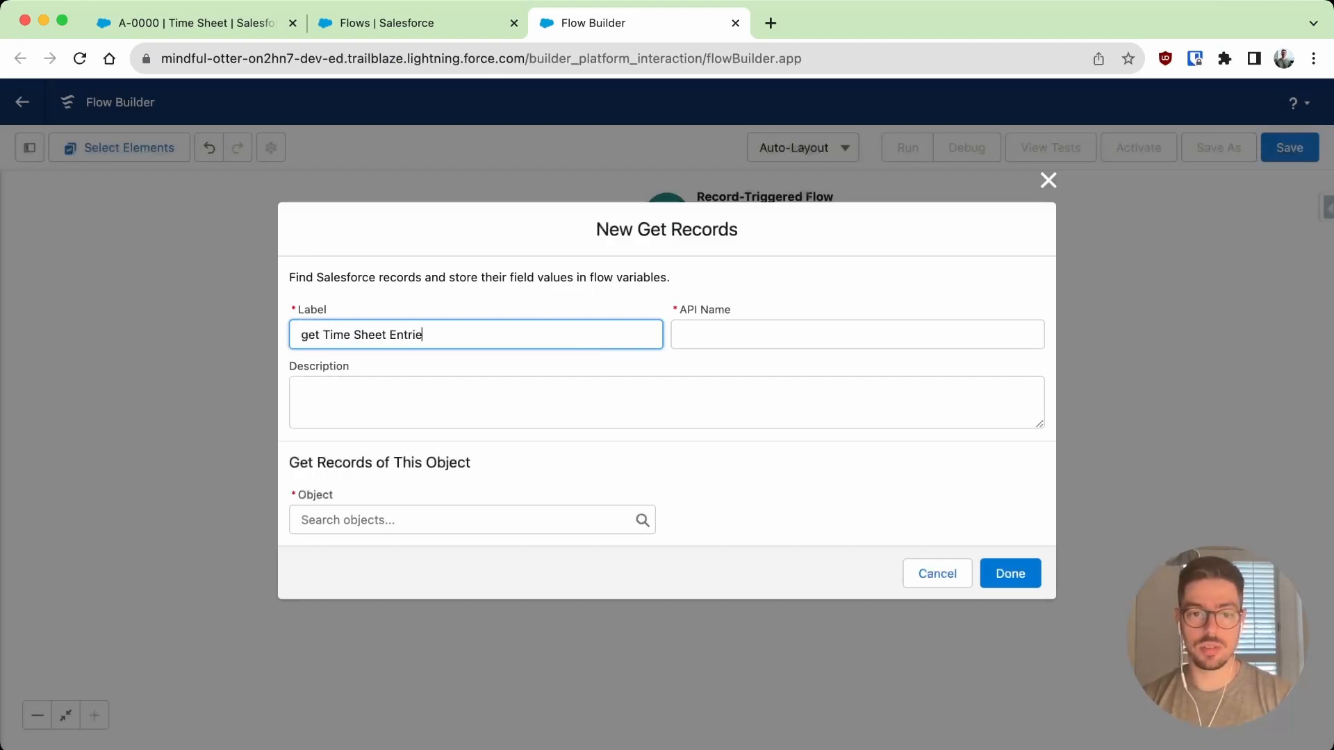
key(BackSpace)
key(BackSpace)
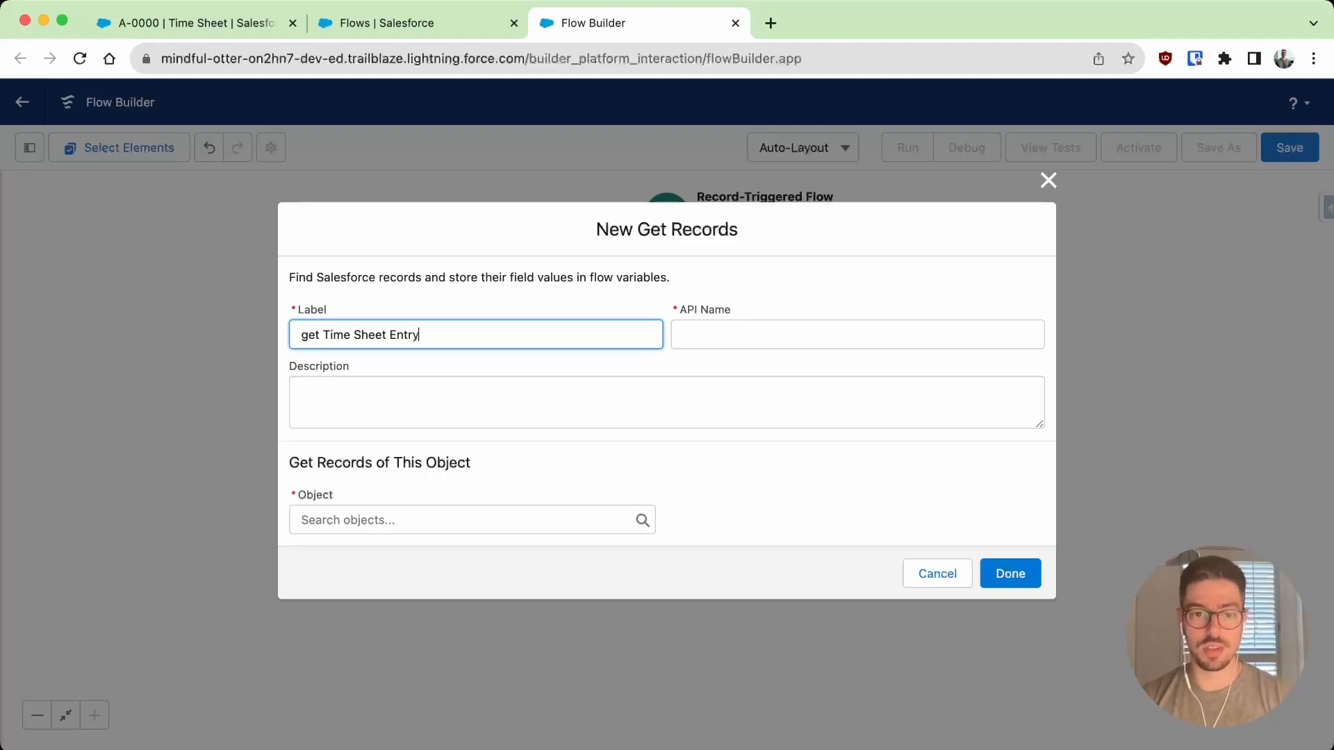
key(Tab)
- Choose Time Sheet Entry as the object for the get Time Sheet Entry element
click(565, 514)
text(Time Sheet)
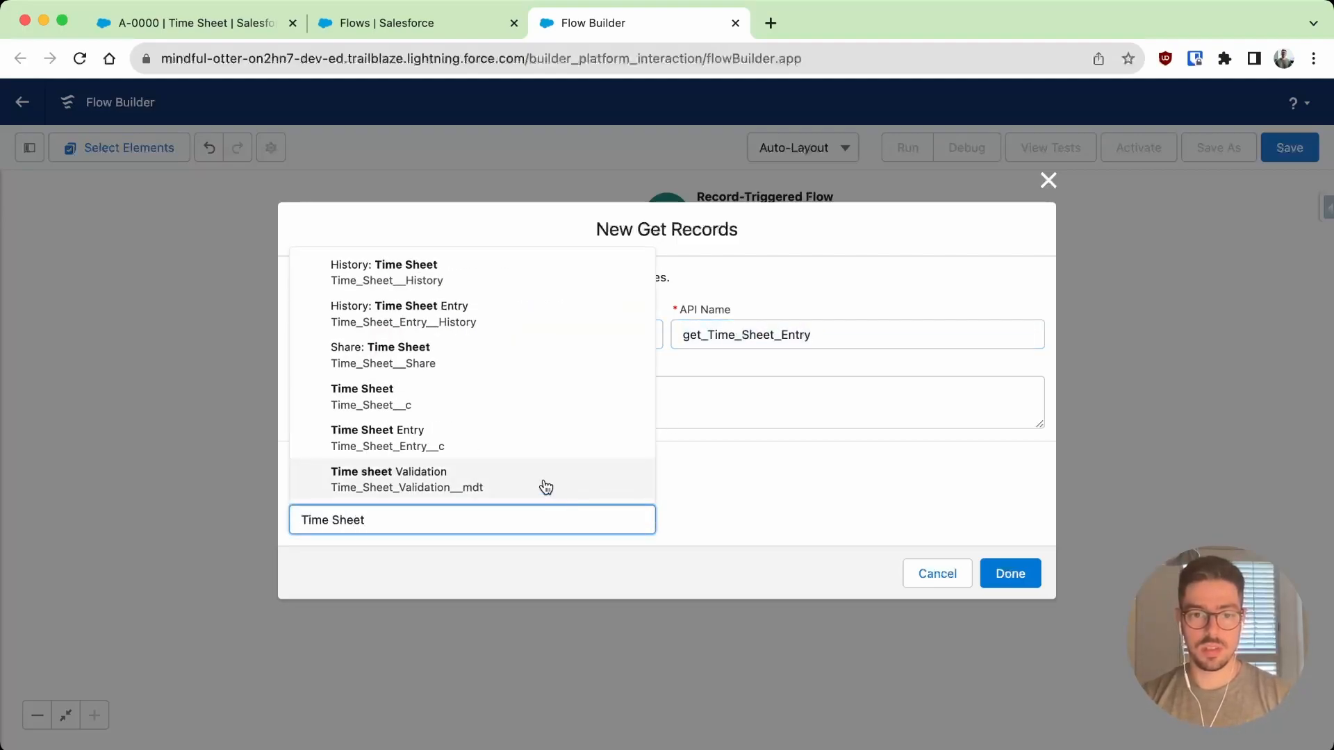
click(498, 438)
- Filter the Time Sheet Entry records where Time_Sheet__c equals the Id of the Time Sheet retrieved by get_Time_Sheet
scroll(618, 522, down, 2)
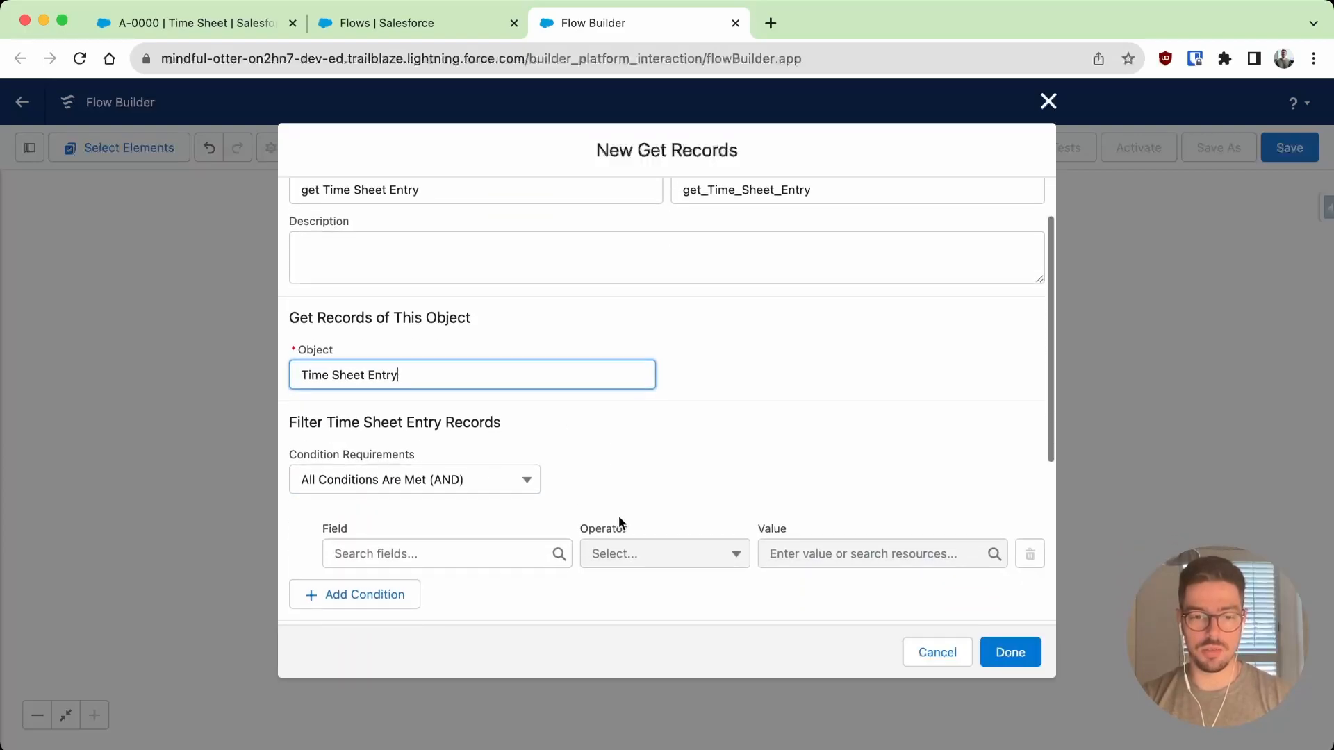
click(497, 553)
text(time)
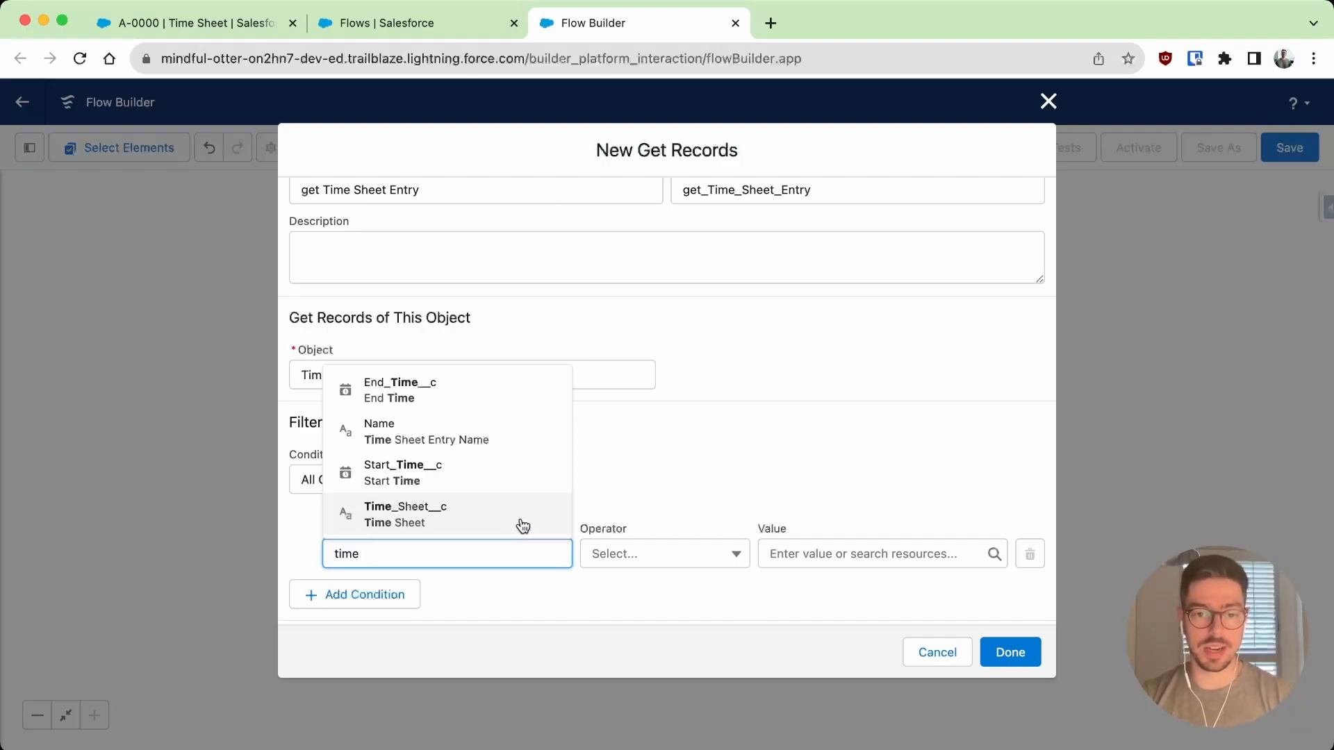
click(520, 524)
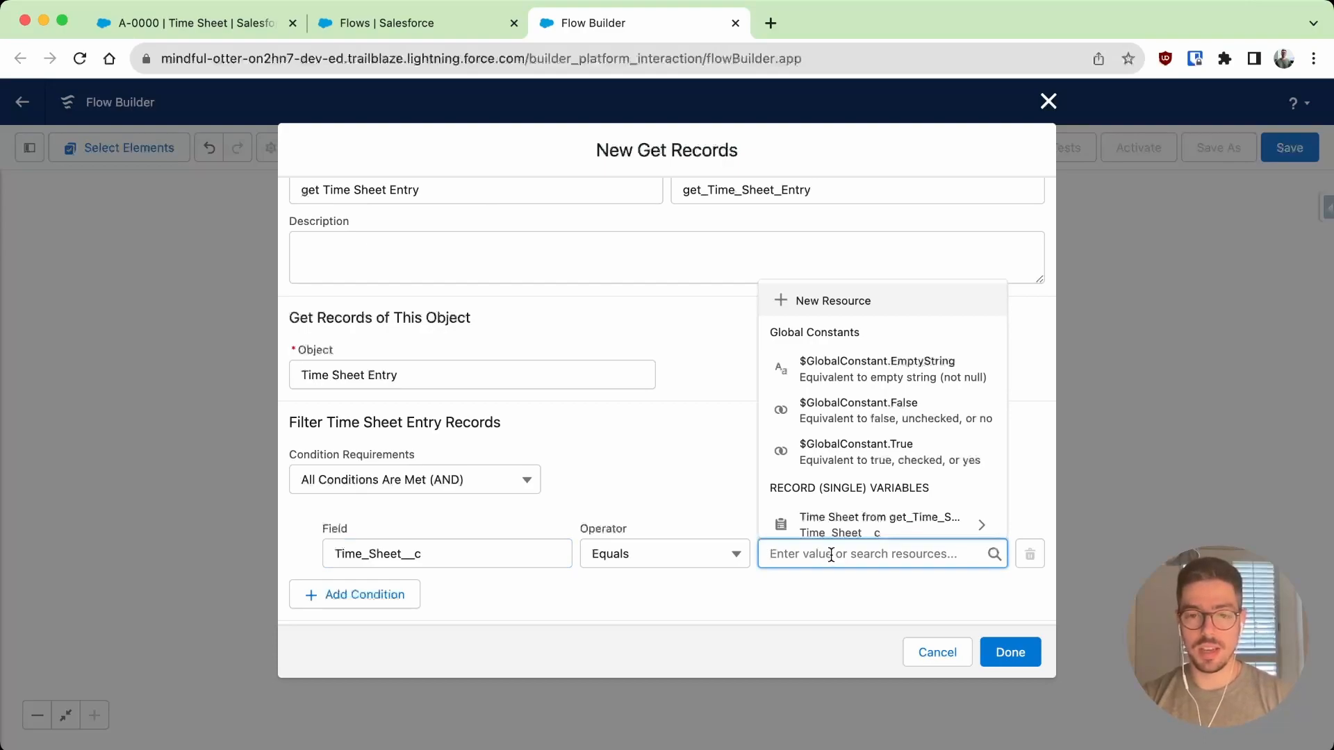
scroll(882, 507, down, 1)
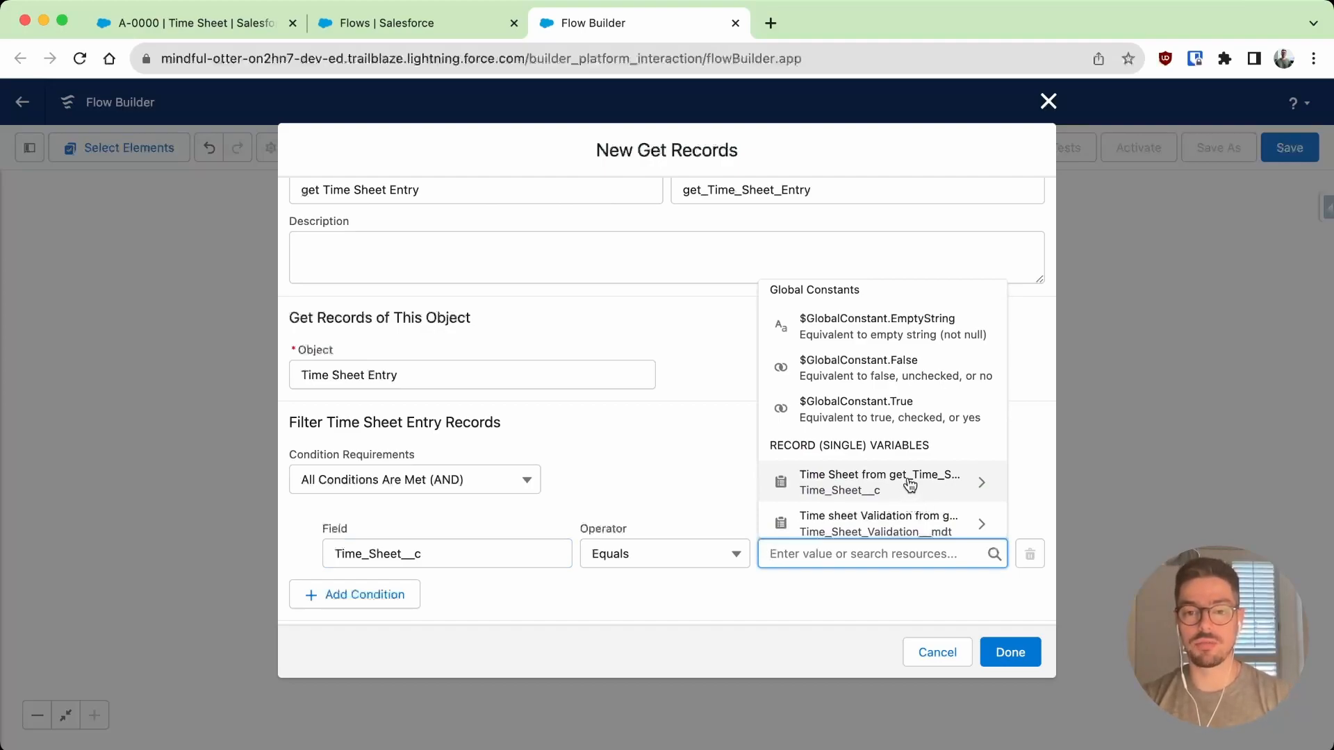
click(910, 484)
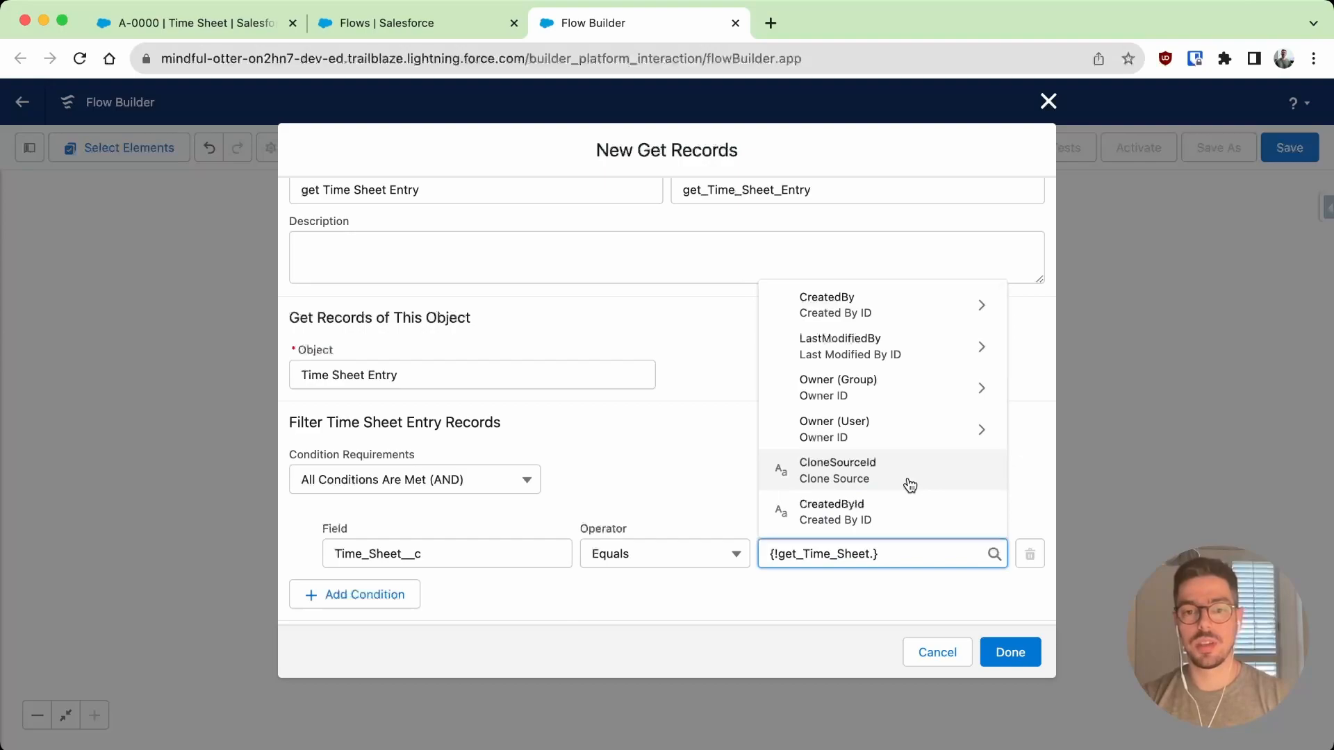
text(id)
scroll(903, 473, down, 2)
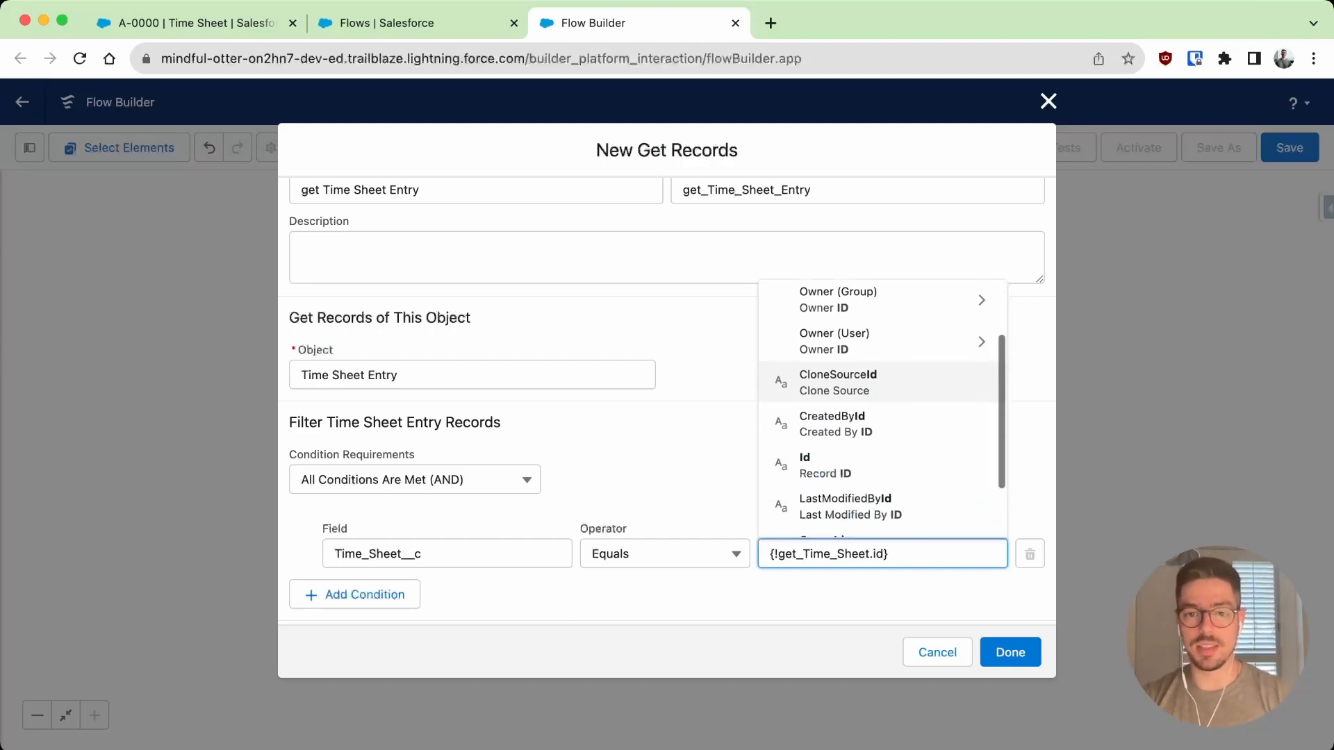
click(887, 432)
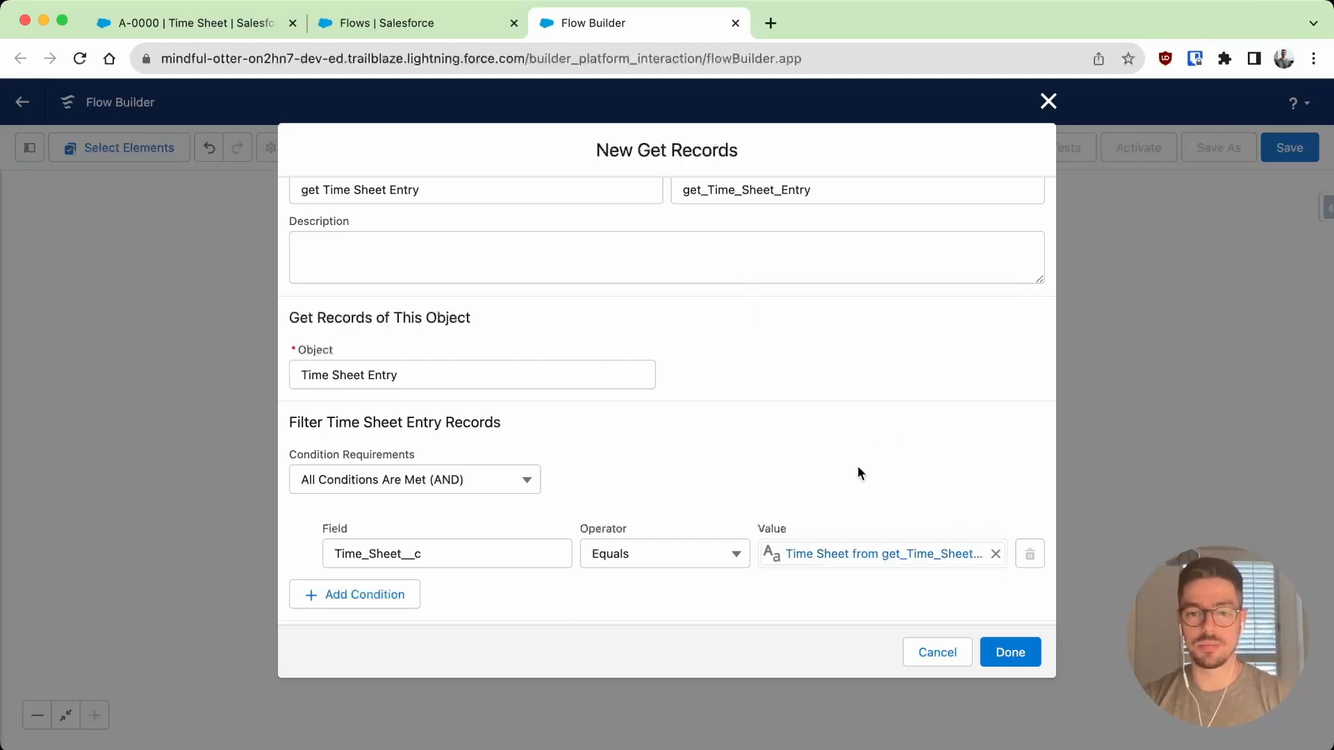
- Sort the Time Sheet Entry records in ascending order by Member__c
scroll(856, 467, down, 2)
scroll(695, 511, down, 3)
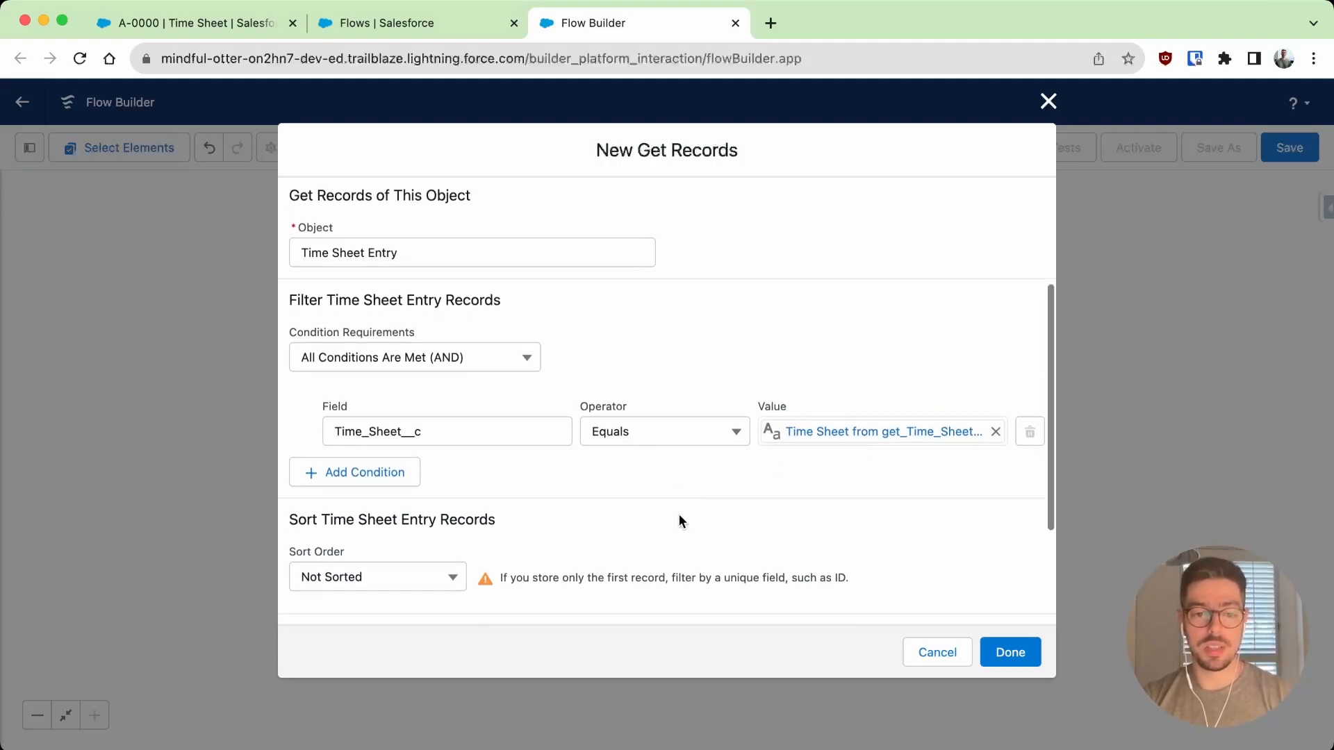
click(442, 504)
click(411, 535)
click(563, 502)
text(mem)
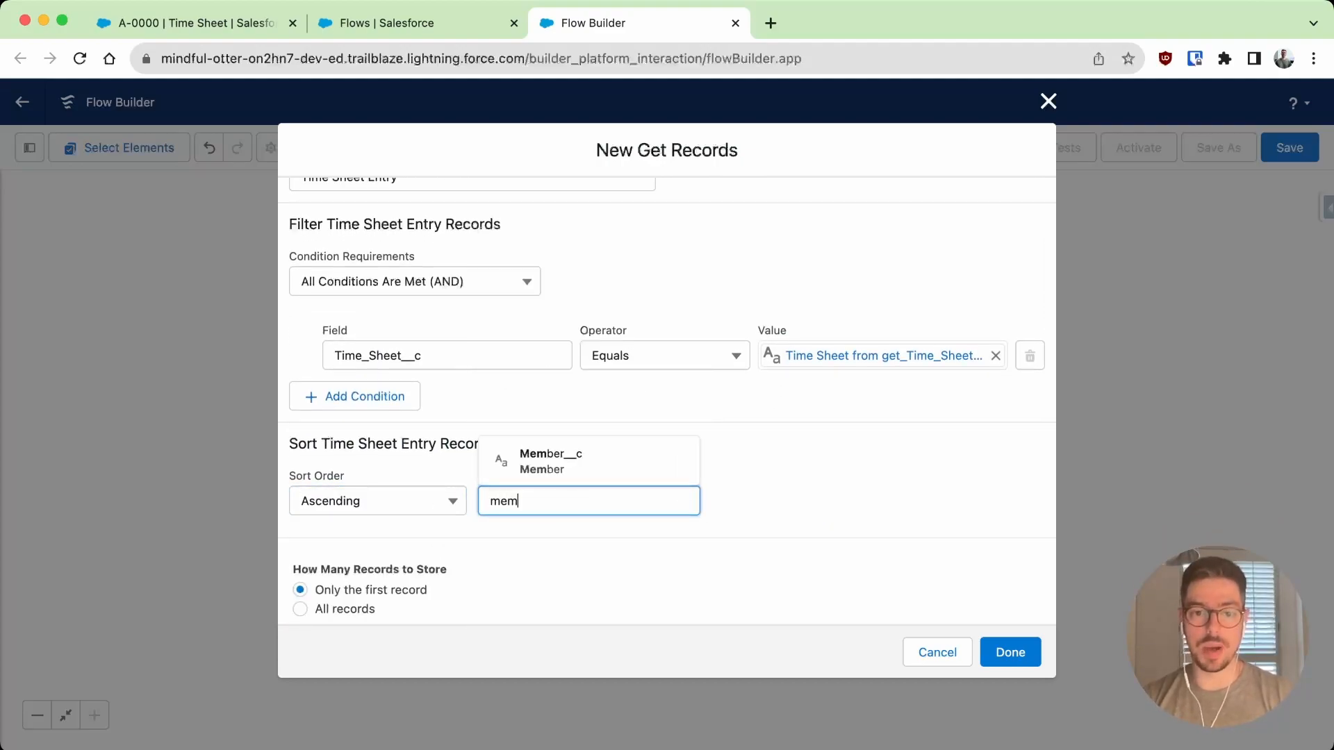
click(563, 460)
click(777, 494)
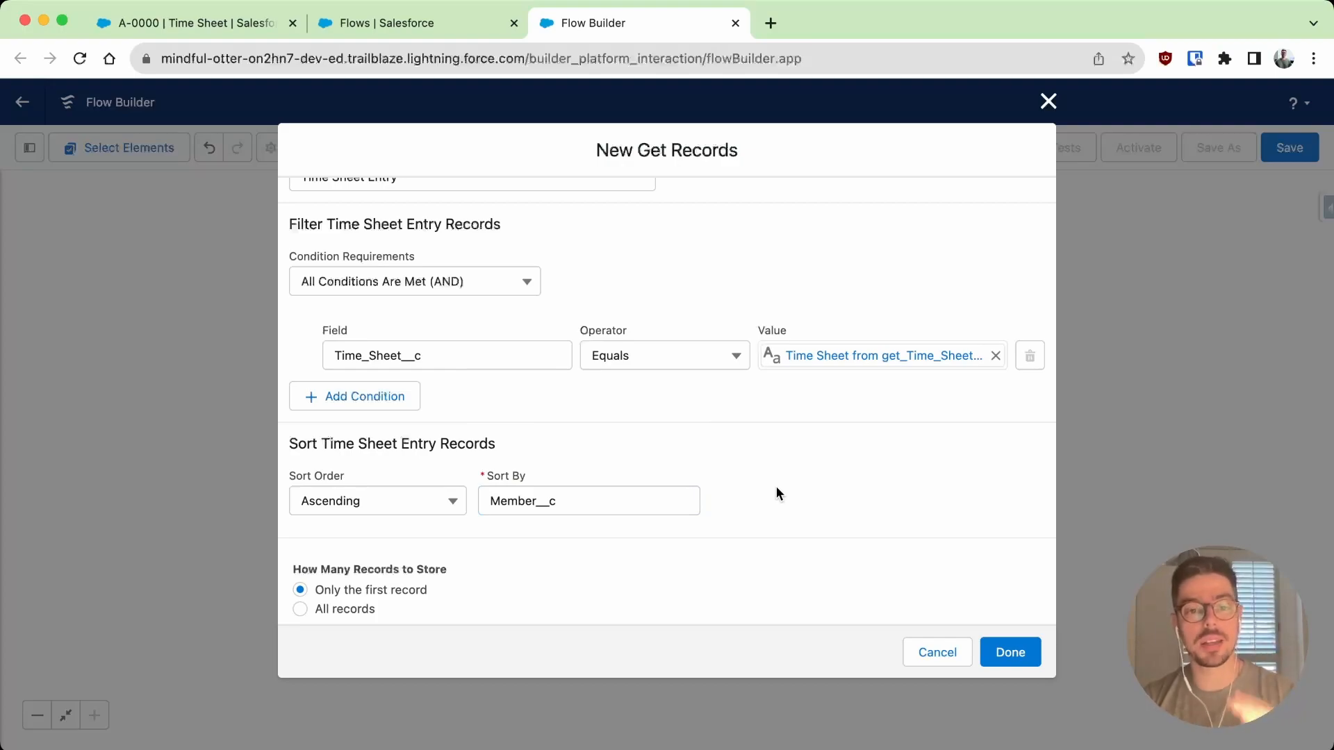
- Store all matching Time Sheet Entry records instead of only the first, and finish the element
scroll(776, 489, down, 3)
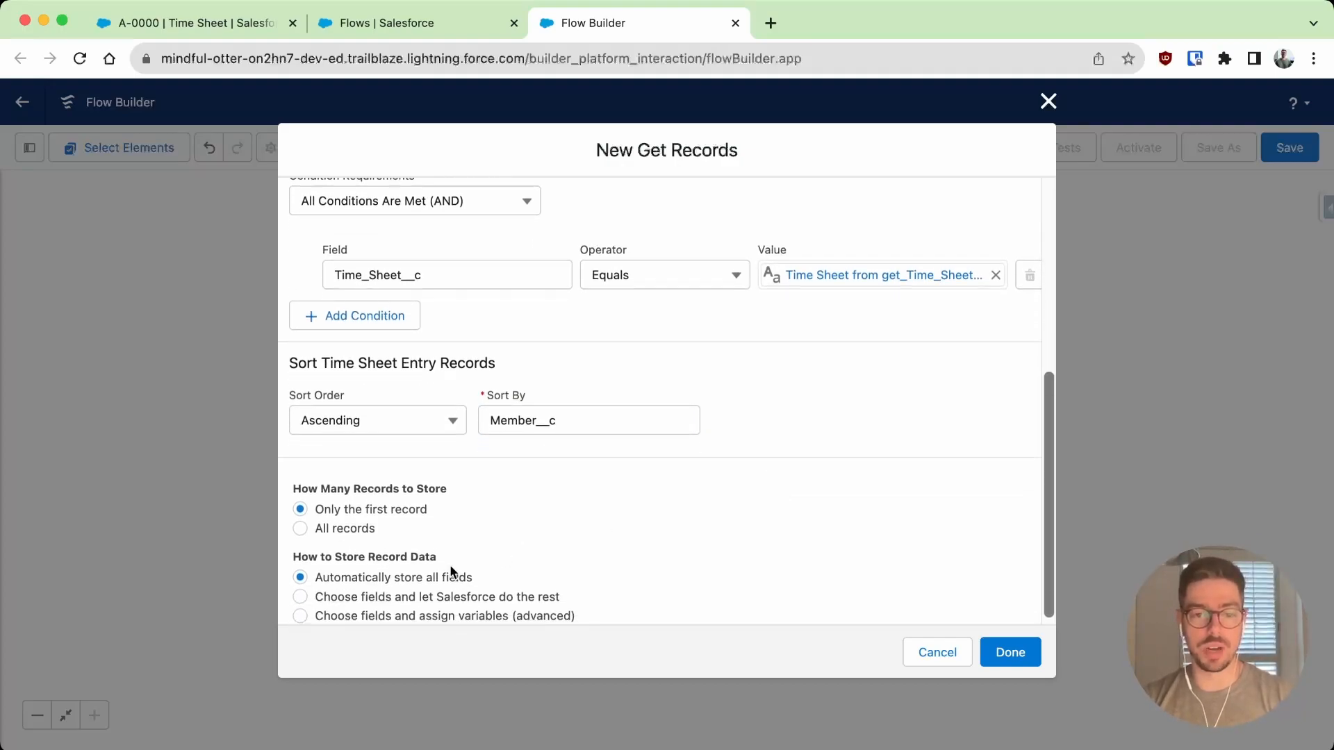
click(356, 529)
scroll(685, 507, down, 1)
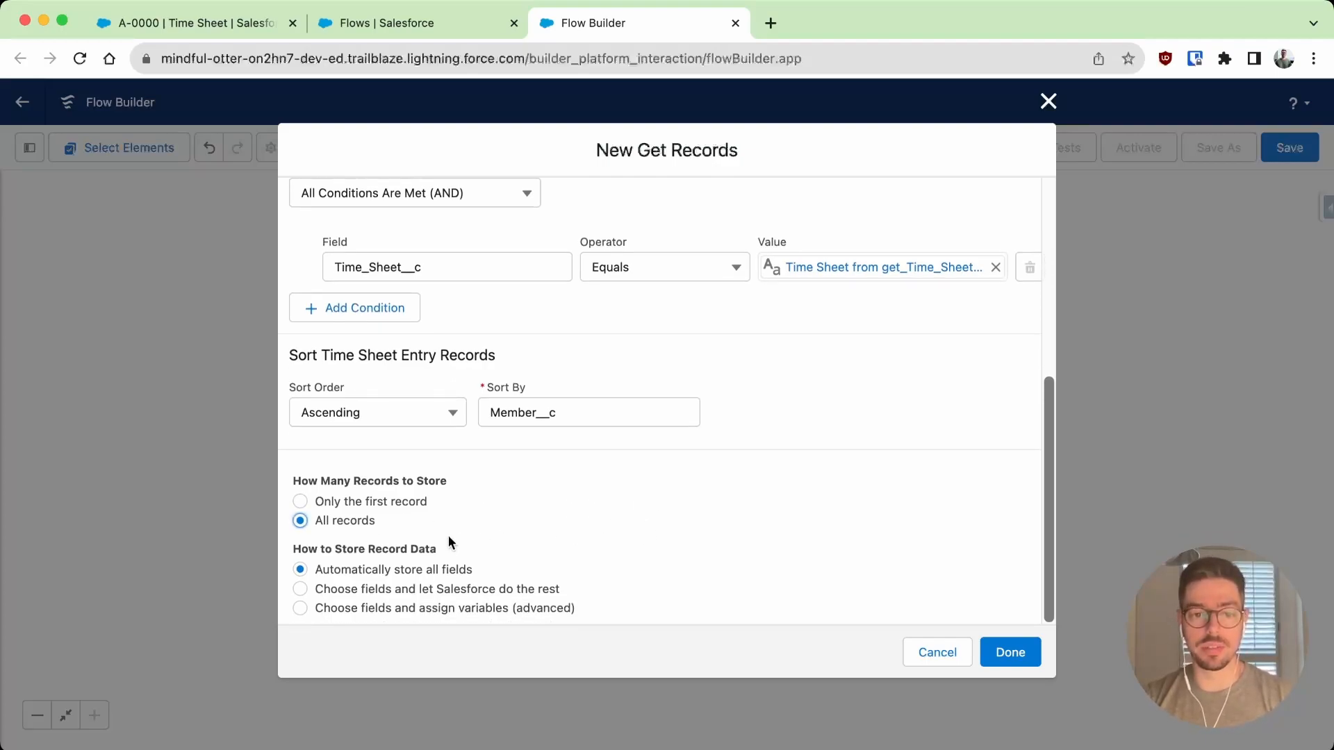
click(1019, 653)
- Add a Loop element labelled "loop Time Sheet Entry" directly after the get Time Sheet Entry element
drag(978, 623, 969, 577)
click(660, 553)
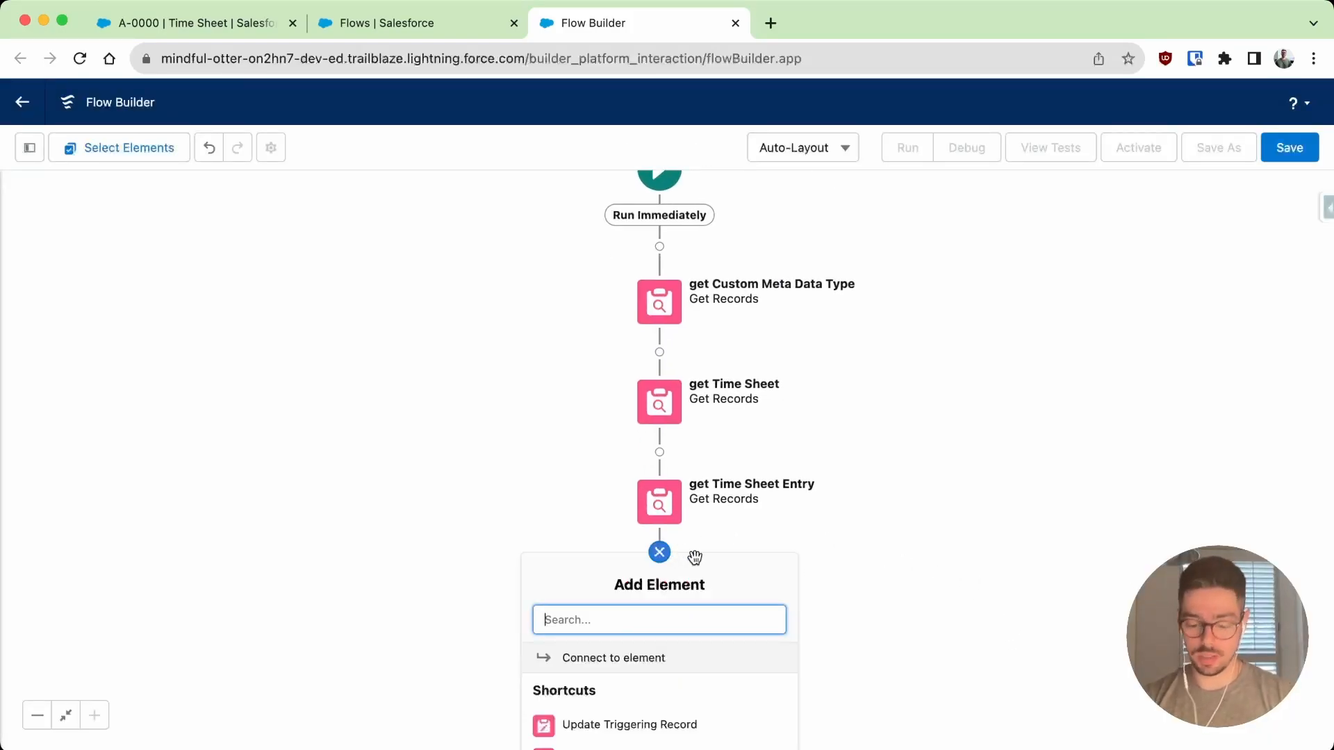
text(loop)
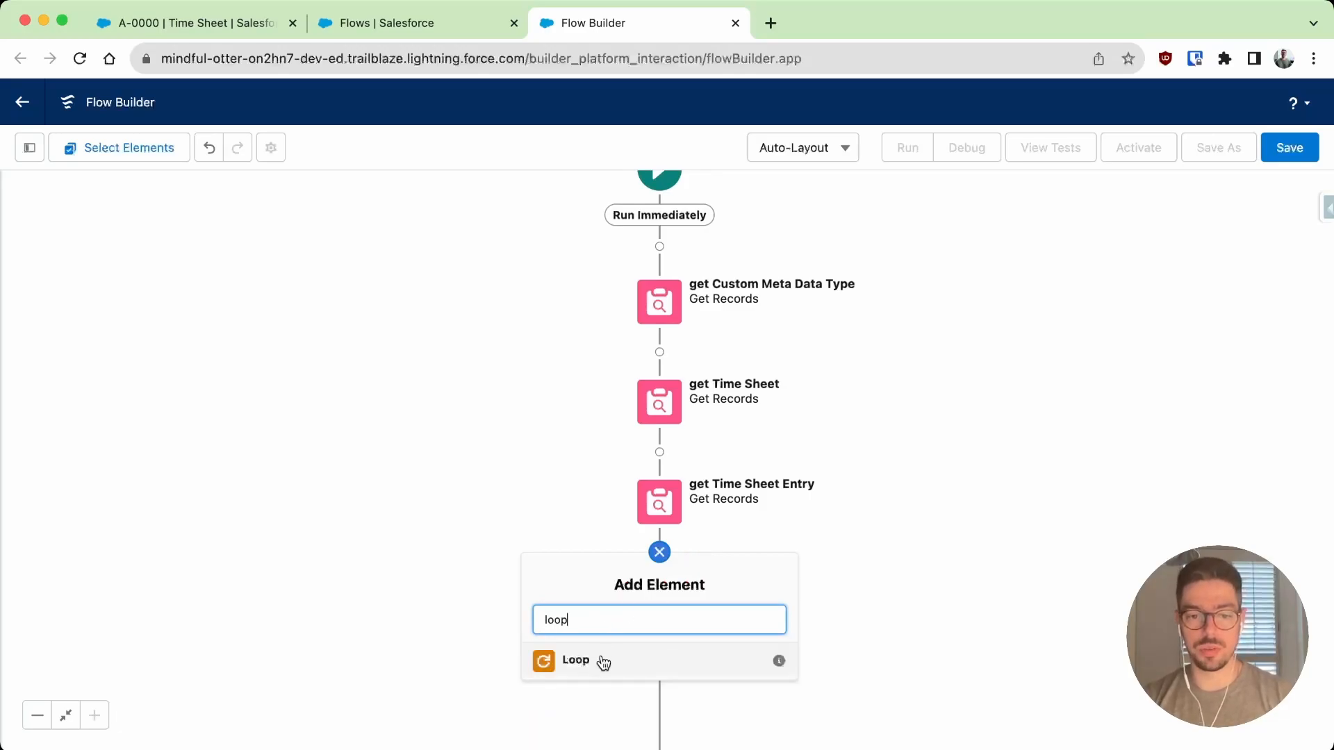
click(605, 661)
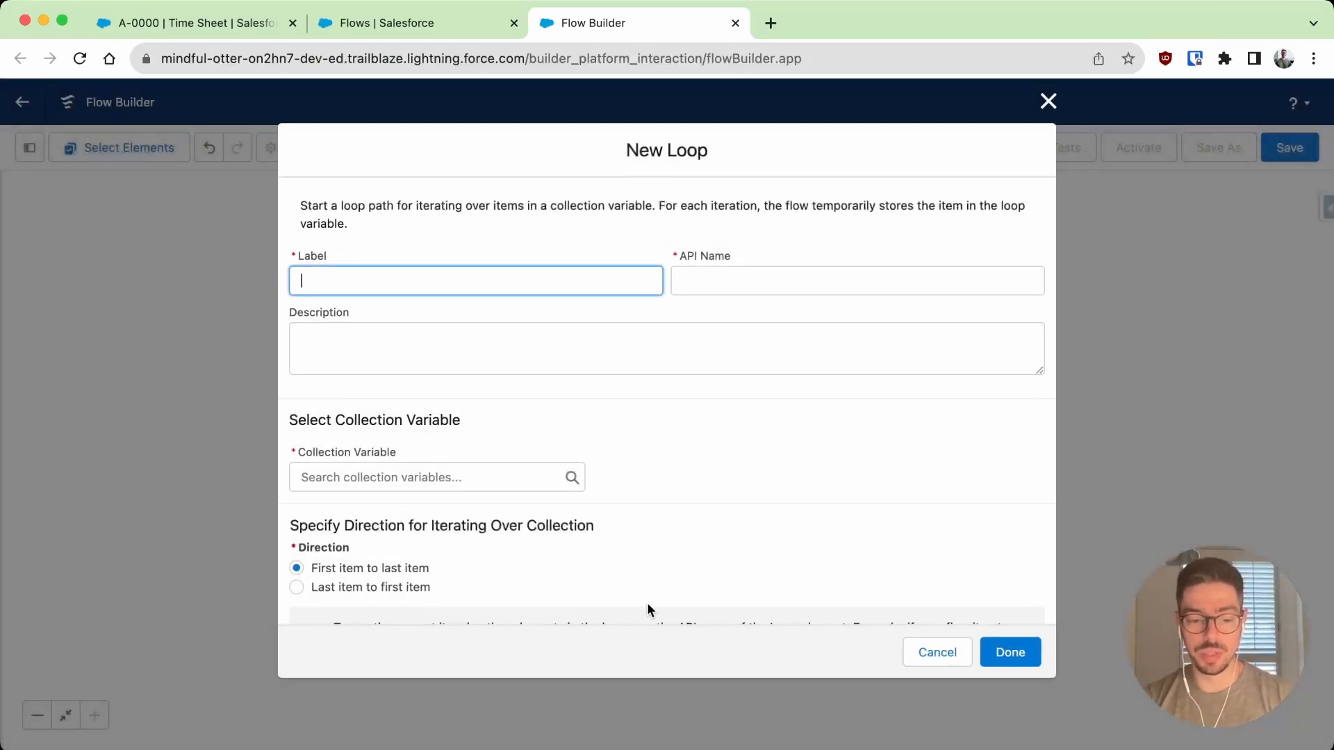
text(loo)
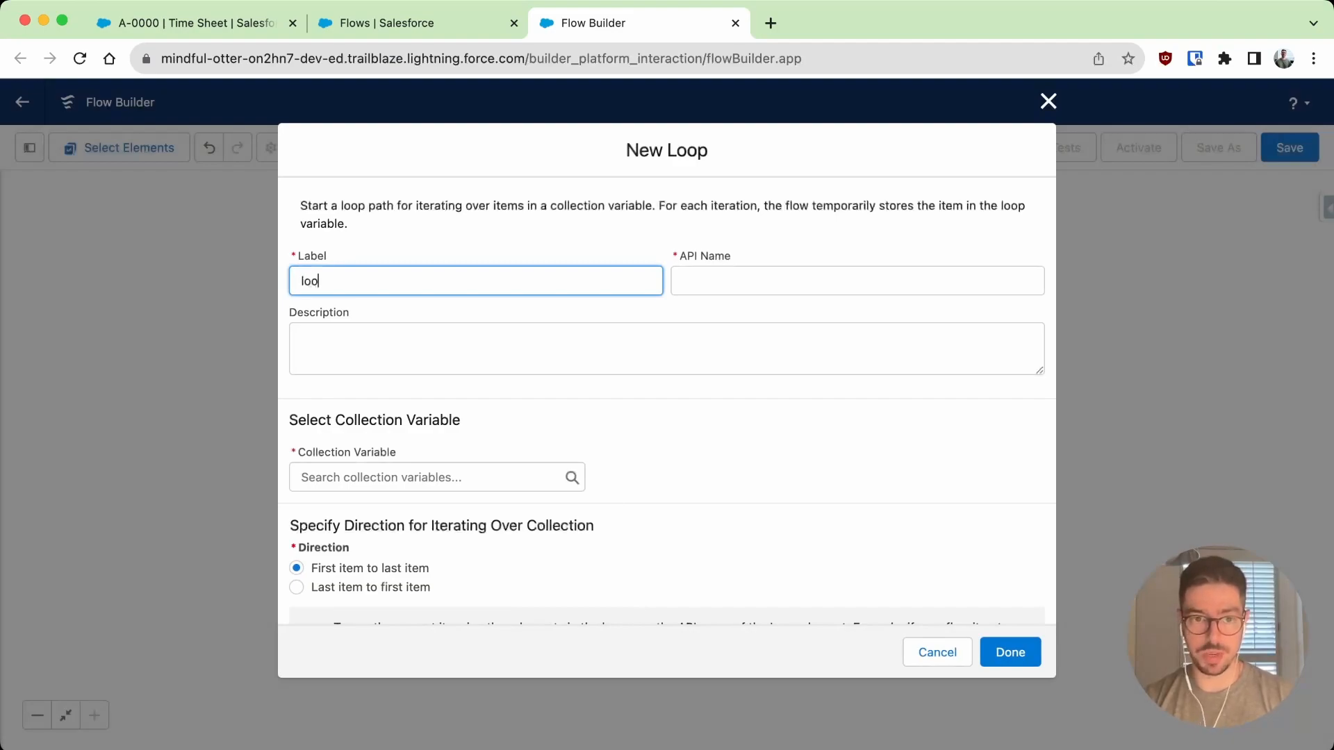
text(p Time Sheet Entry)
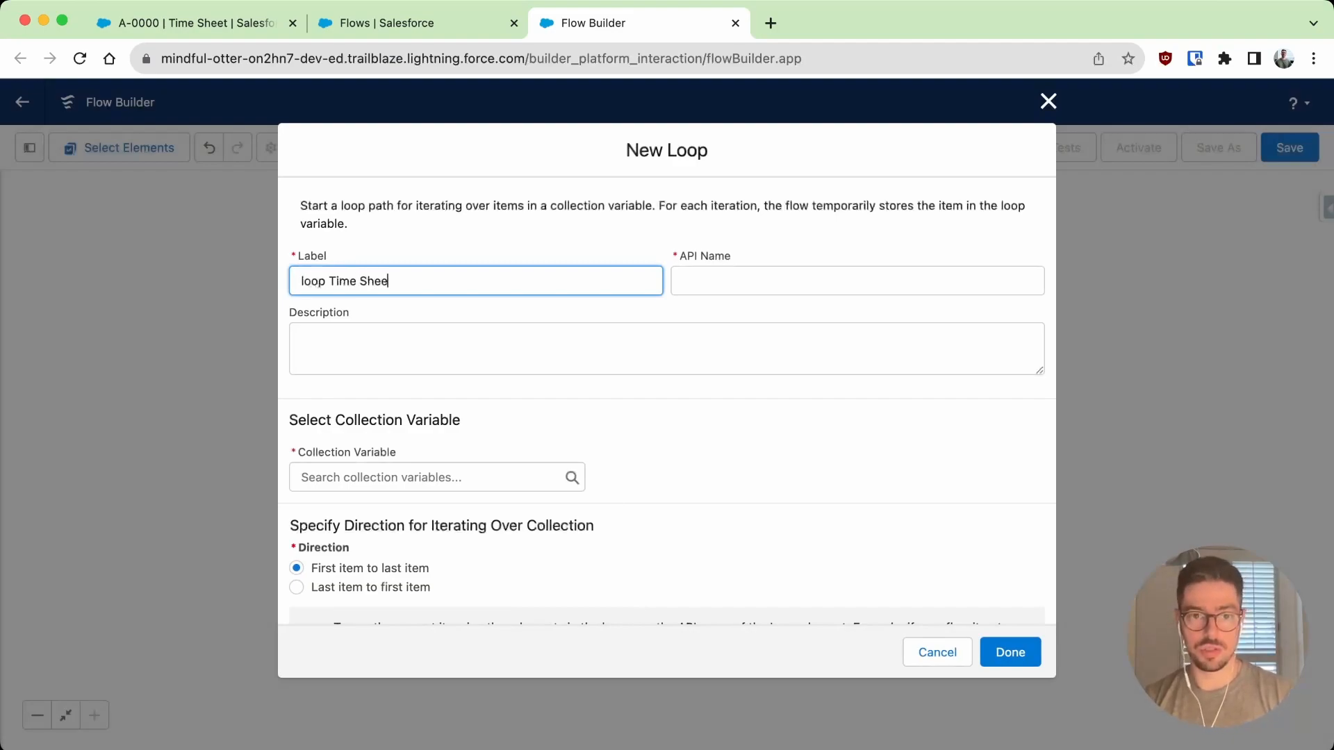
key(Tab)
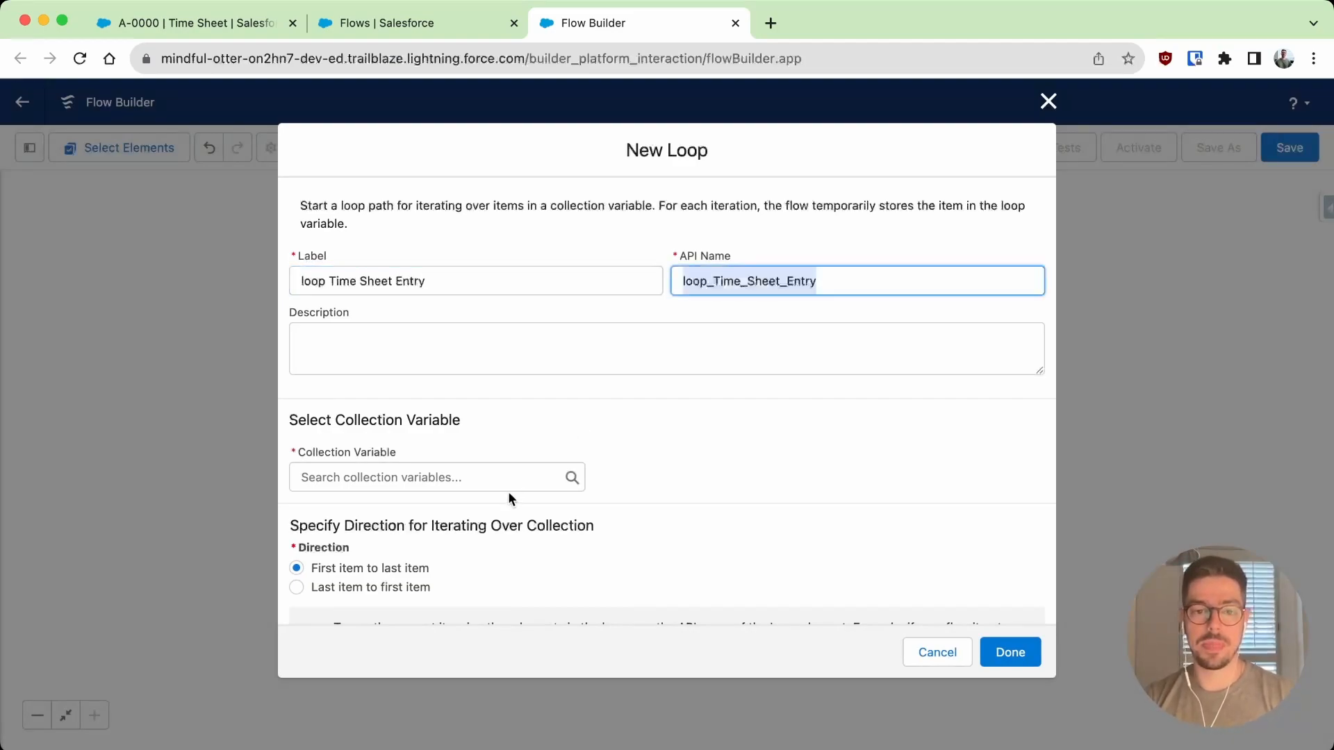
- Set the loop's collection variable to Time Sheet Entry from get_Time_Sheet_Entry and finish the element
click(494, 477)
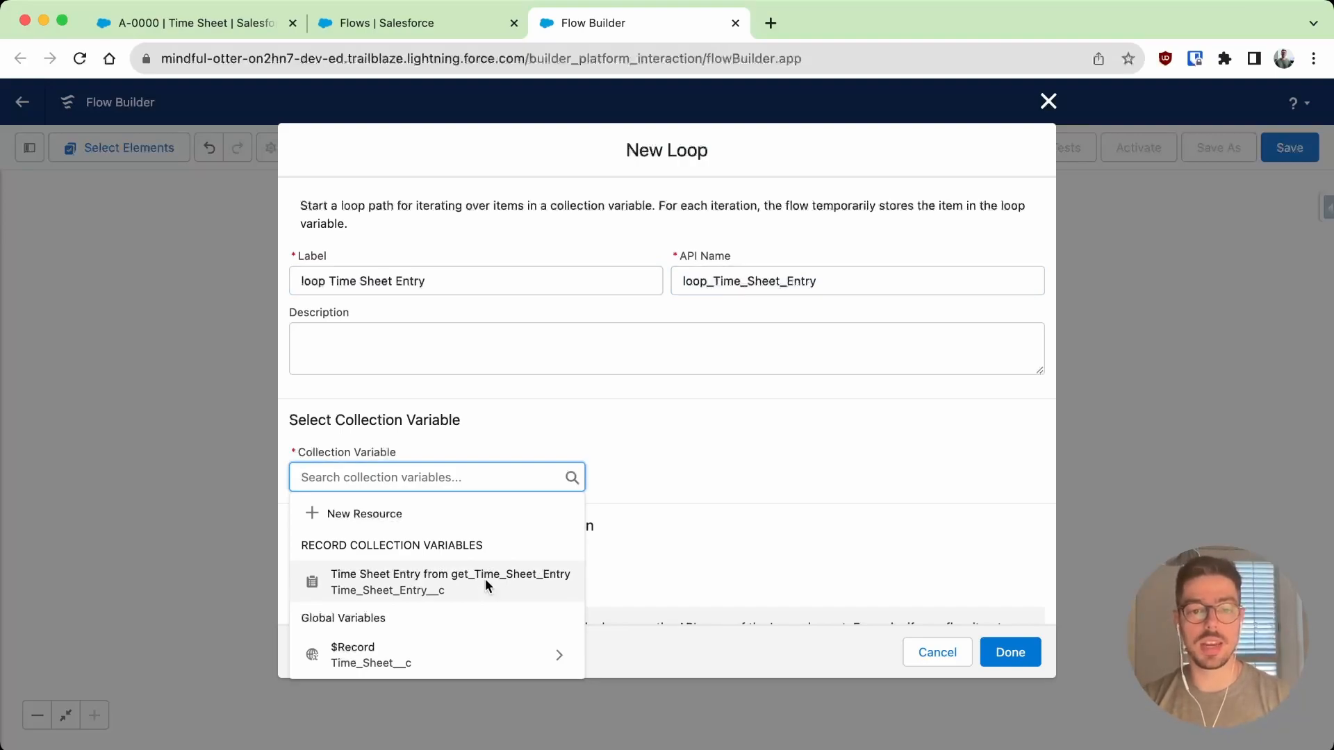
click(457, 577)
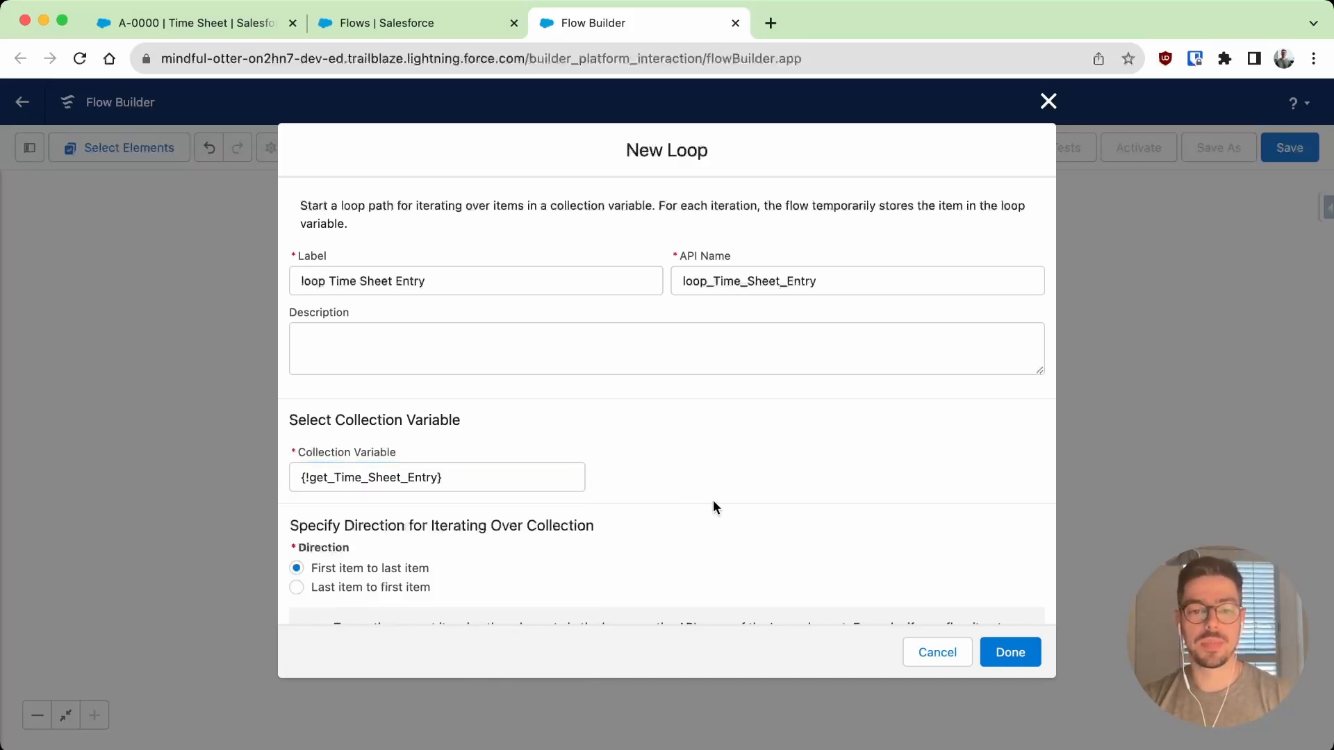
scroll(713, 499, down, 2)
click(1011, 652)
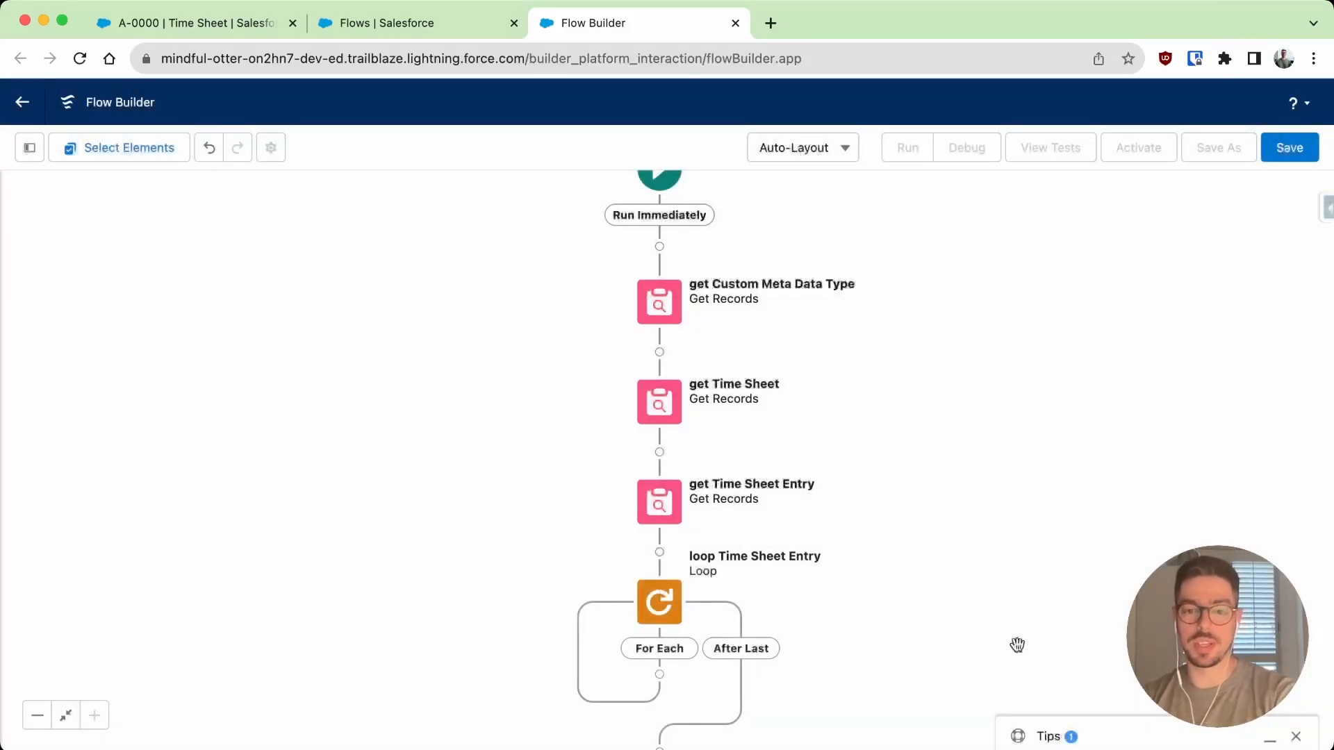
- Add a Decision element on the For Each path of the Time Sheet Entry loop
drag(977, 640, 968, 503)
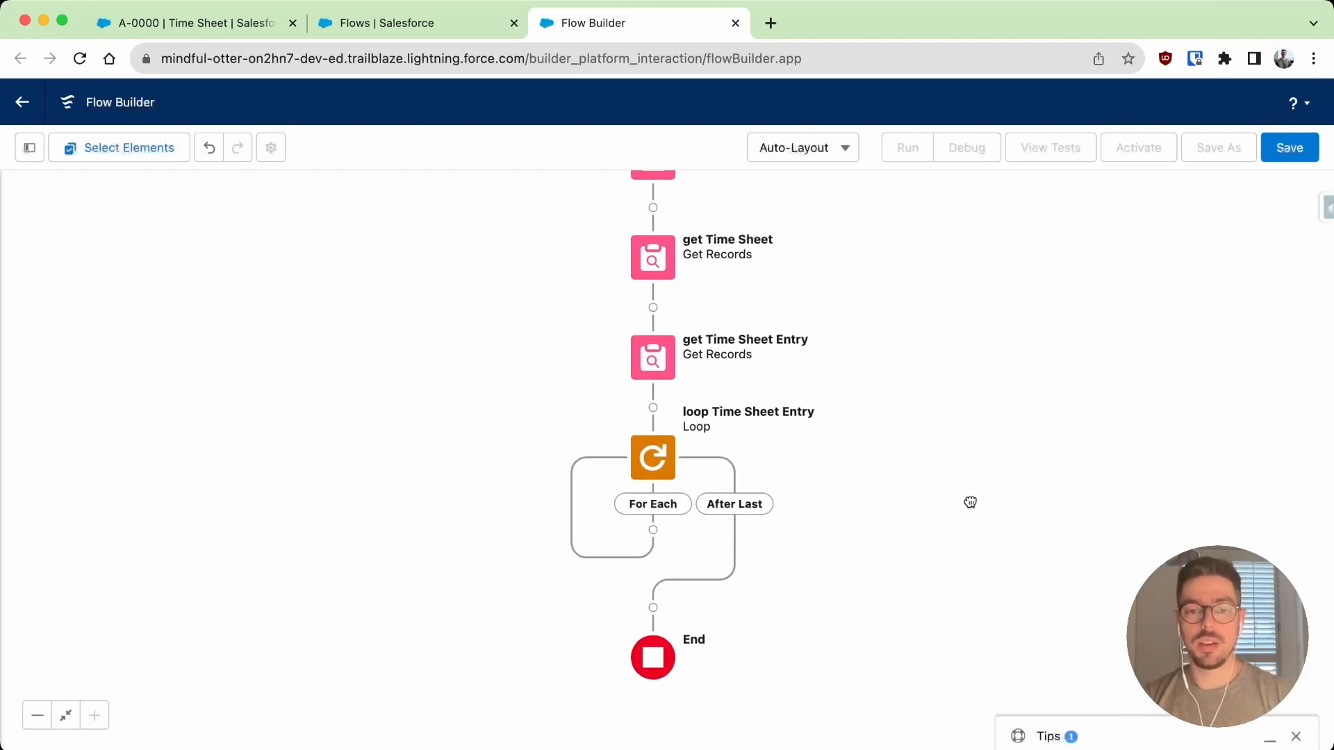
click(656, 530)
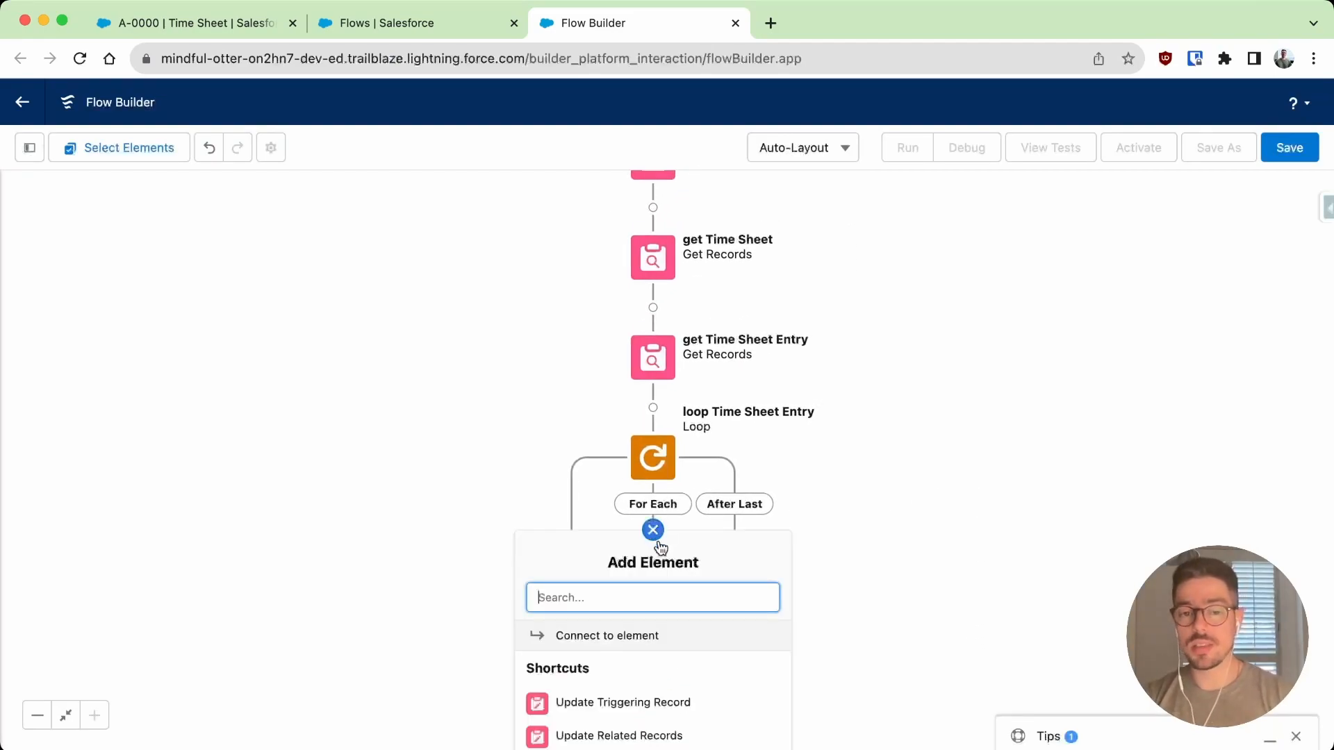
text(de)
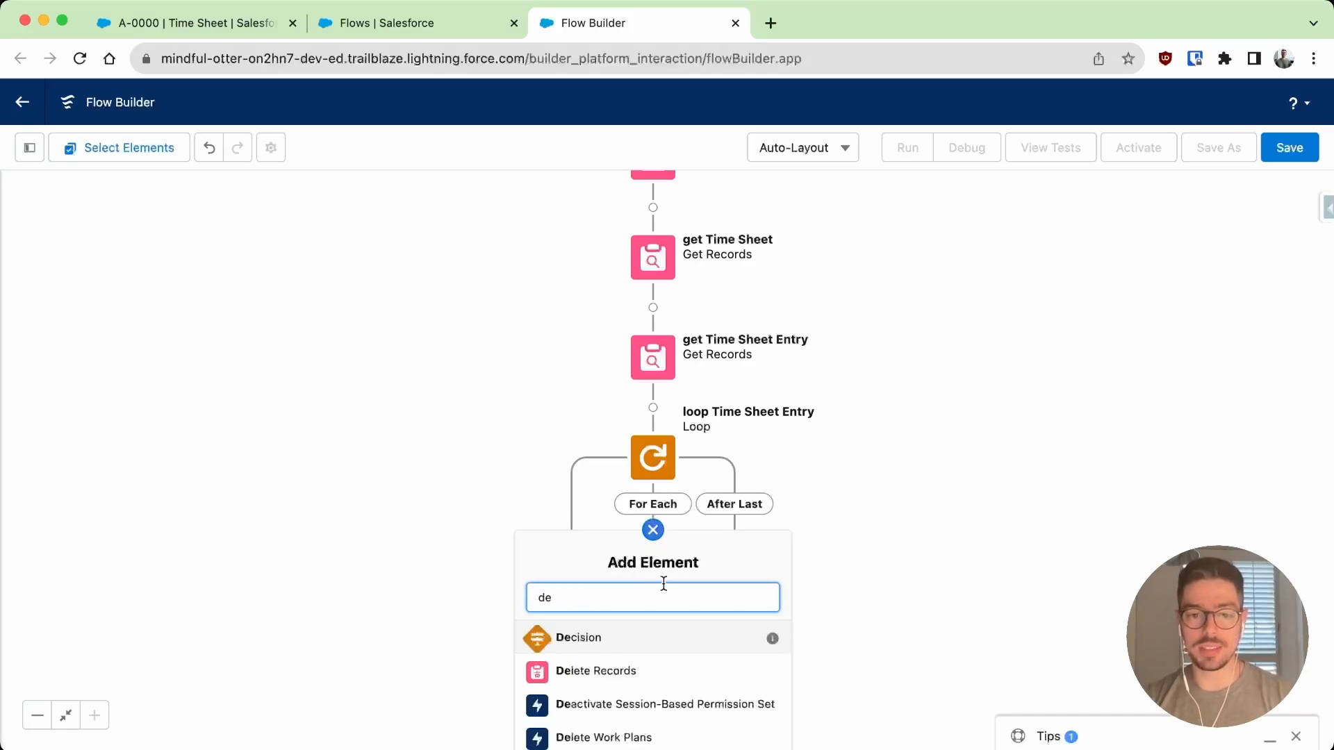
click(649, 639)
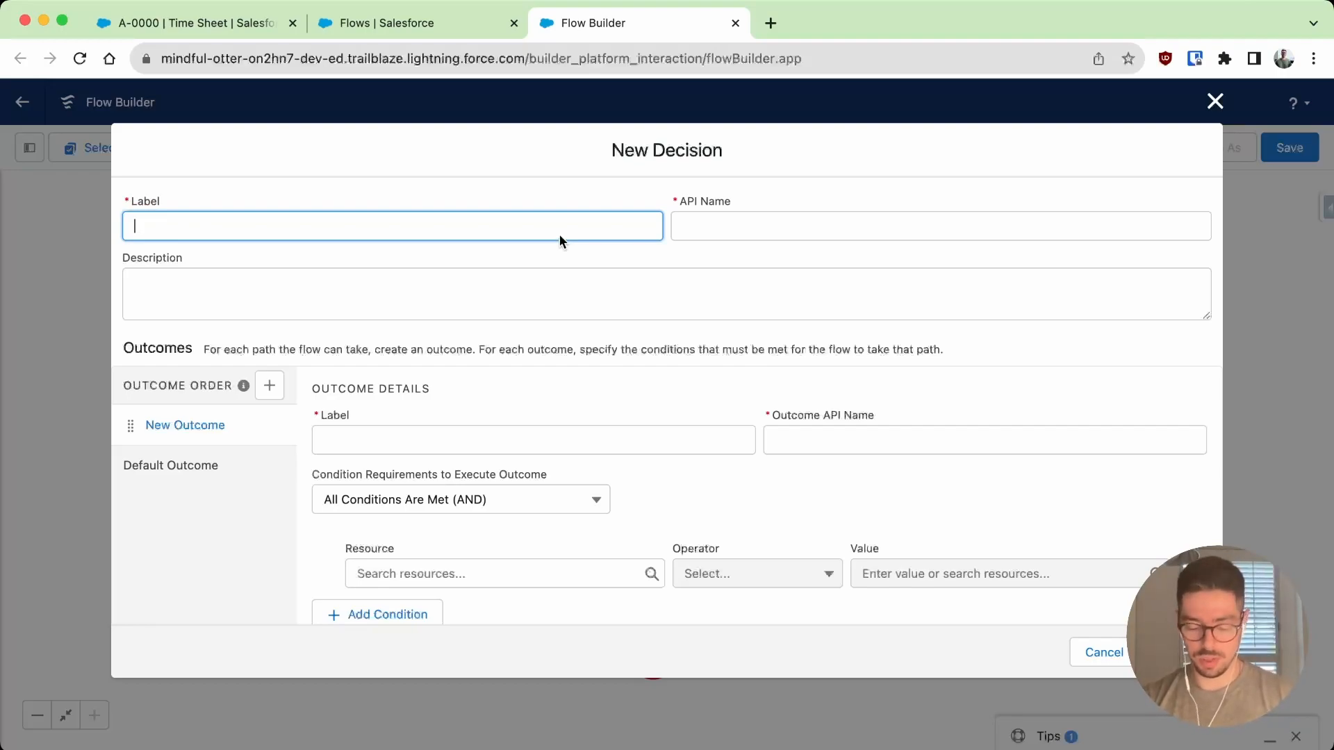
- Label the decision "des Does current Member equals Looped Member" and keep the matching generated API name
text(des)
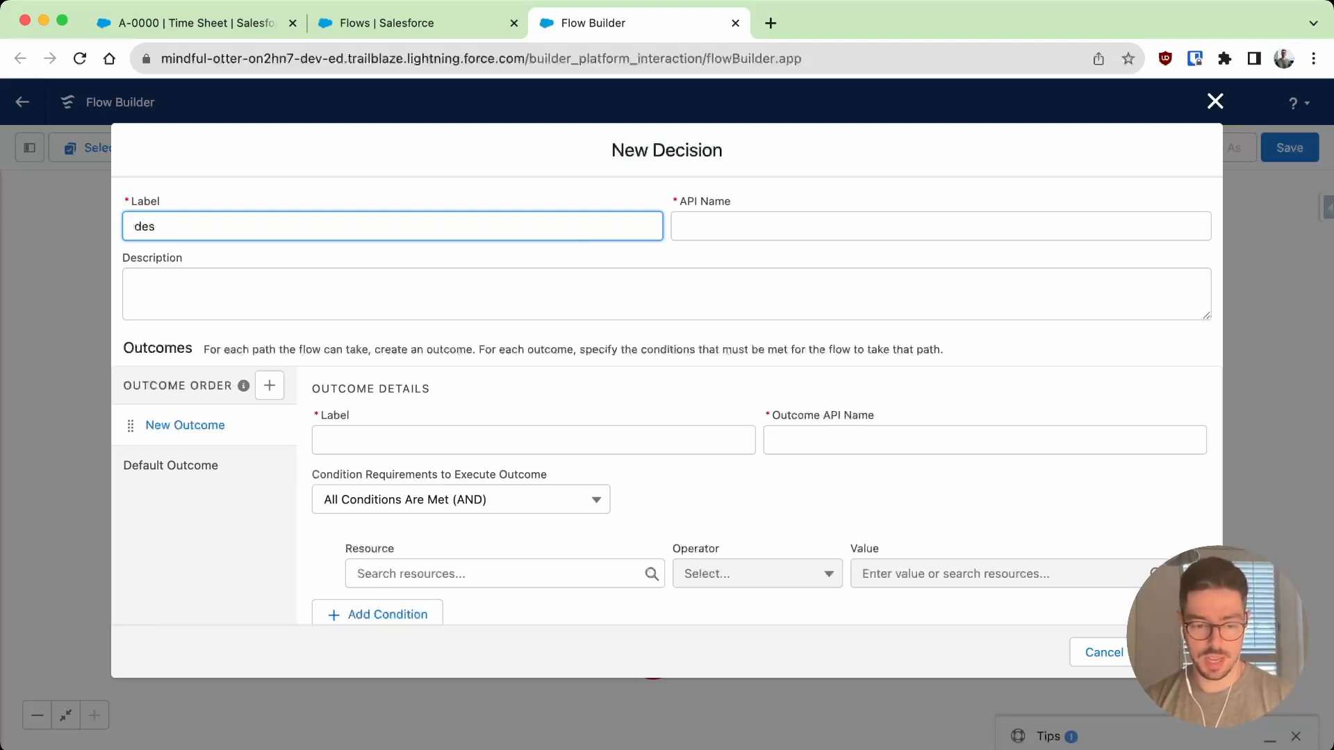
text(Does curr)
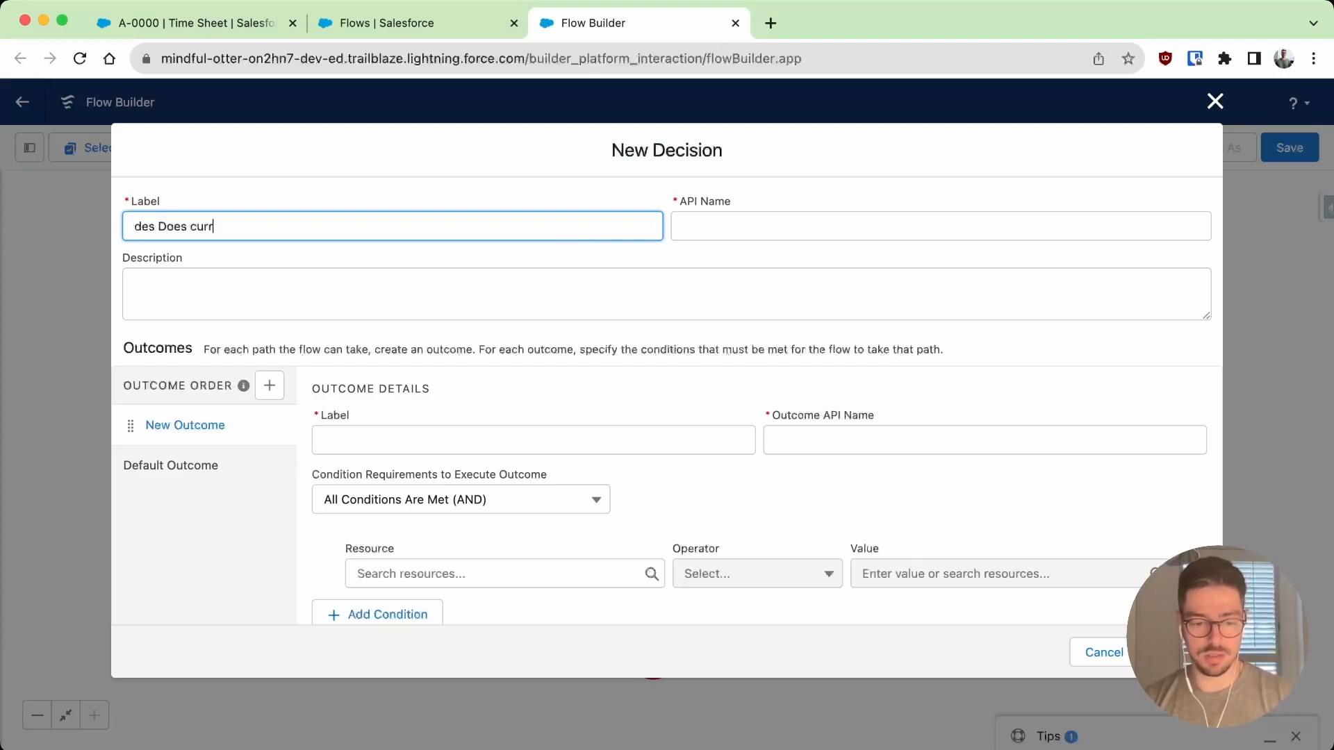
text(ent Member)
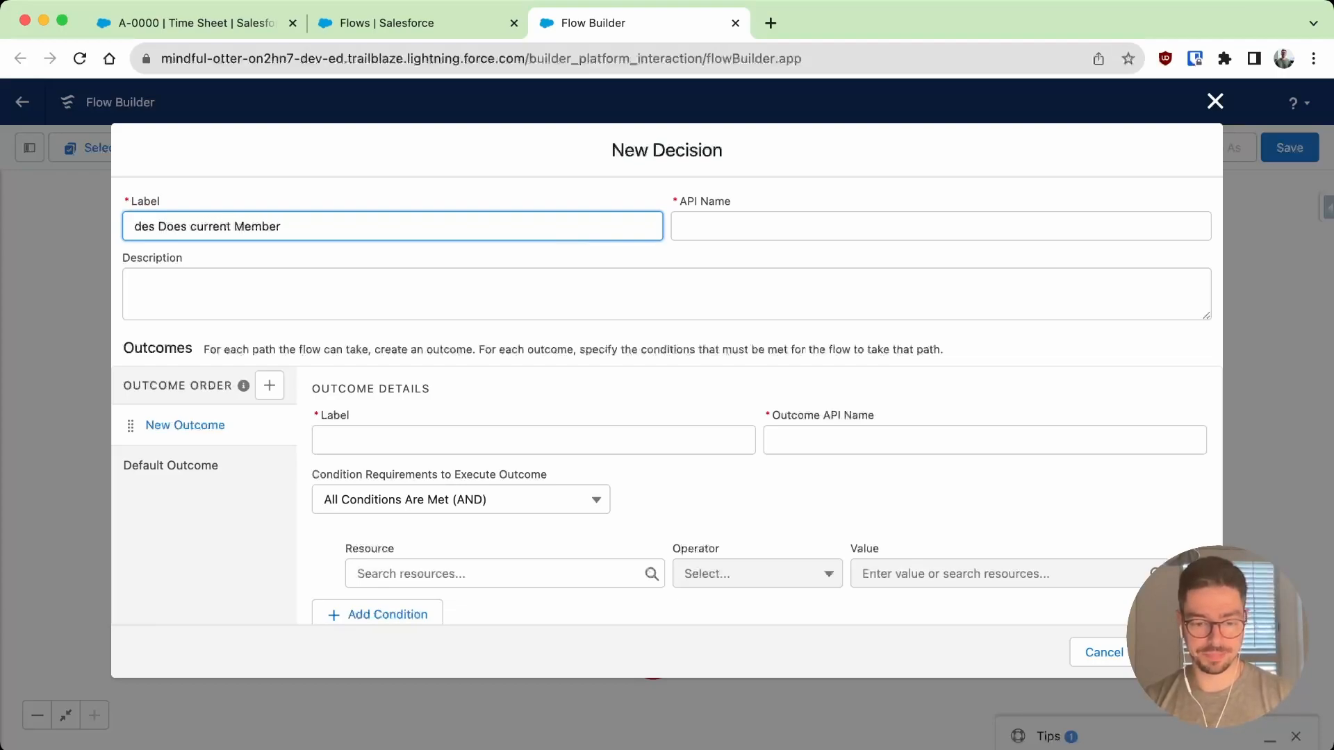
text( euq)
key(BackSpace)
key(BackSpace)
text(quals )
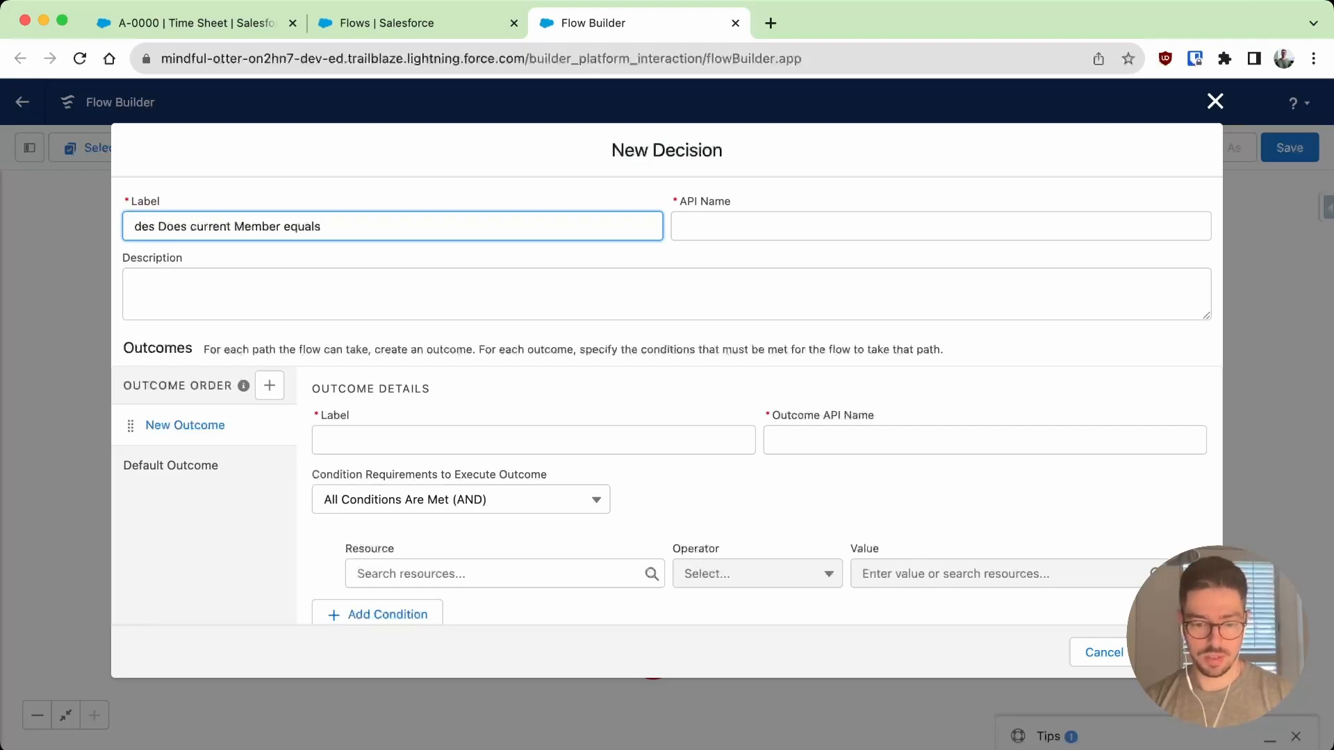
text(Looped )
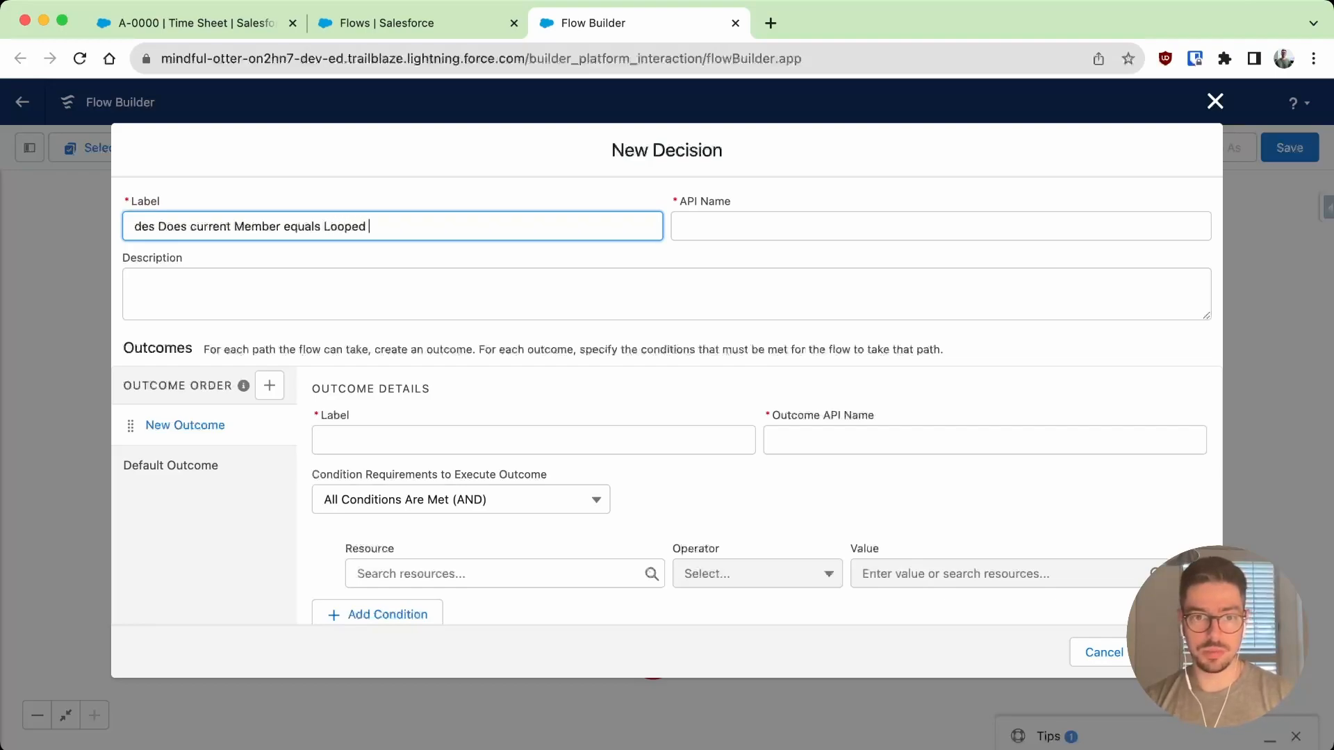
text(Member)
key(Tab)
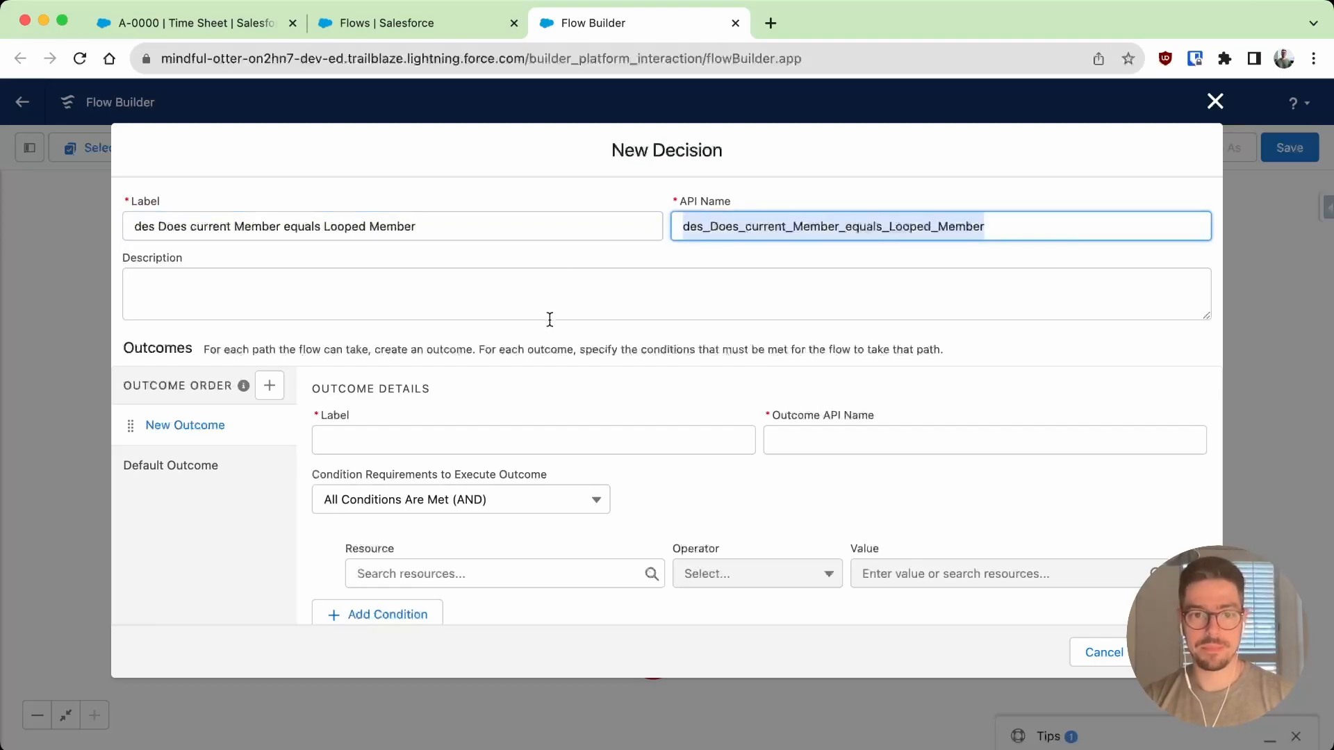
- Label the decision's first outcome "Yes" with the same API name
click(535, 434)
text(Yes)
key(Tab)
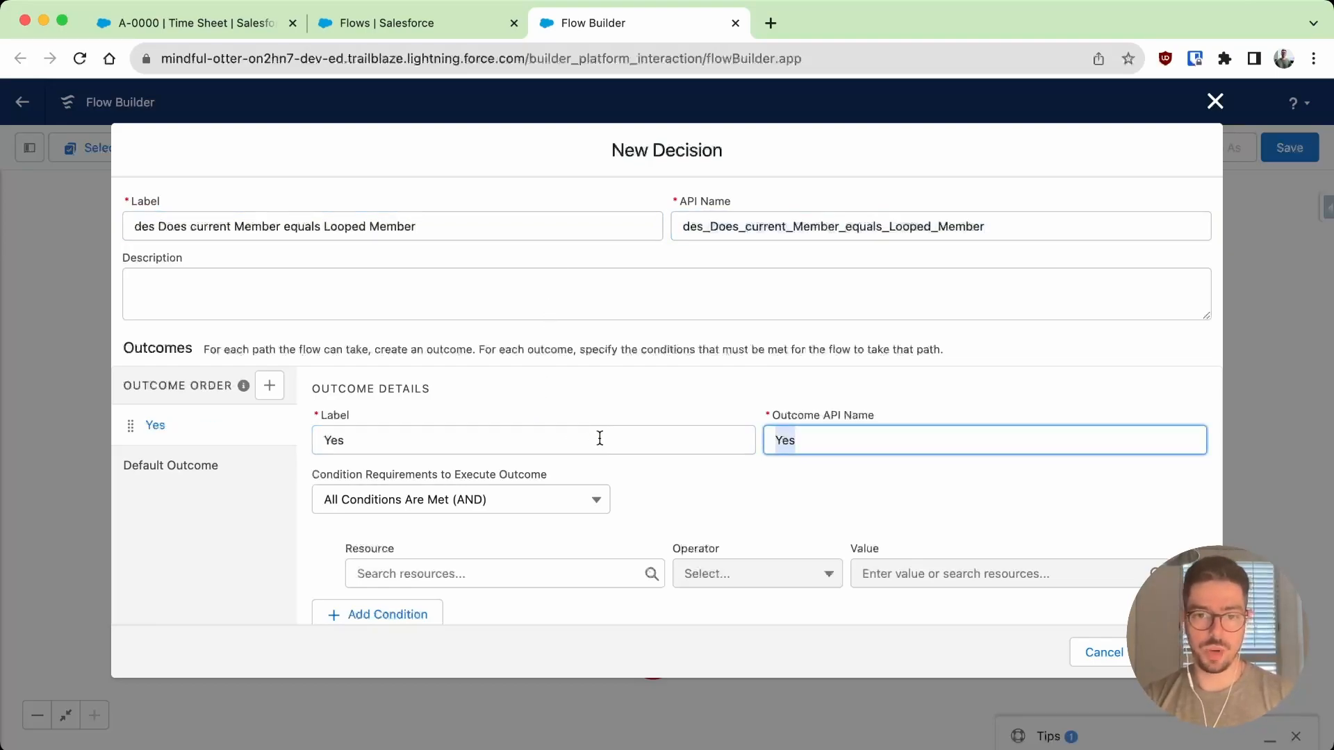
- Create a Text variable named varCurrentMember as the resource for the Yes outcome's condition
scroll(693, 539, down, 1)
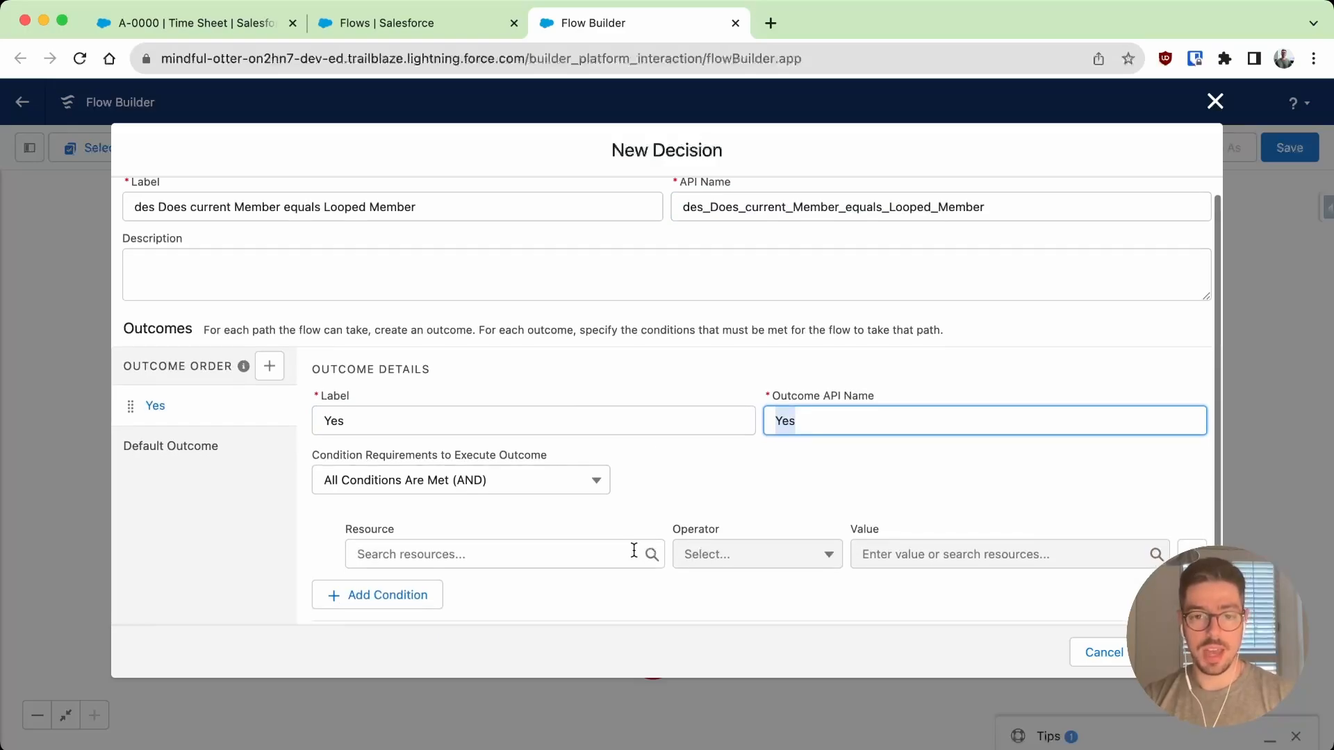
click(633, 552)
click(493, 306)
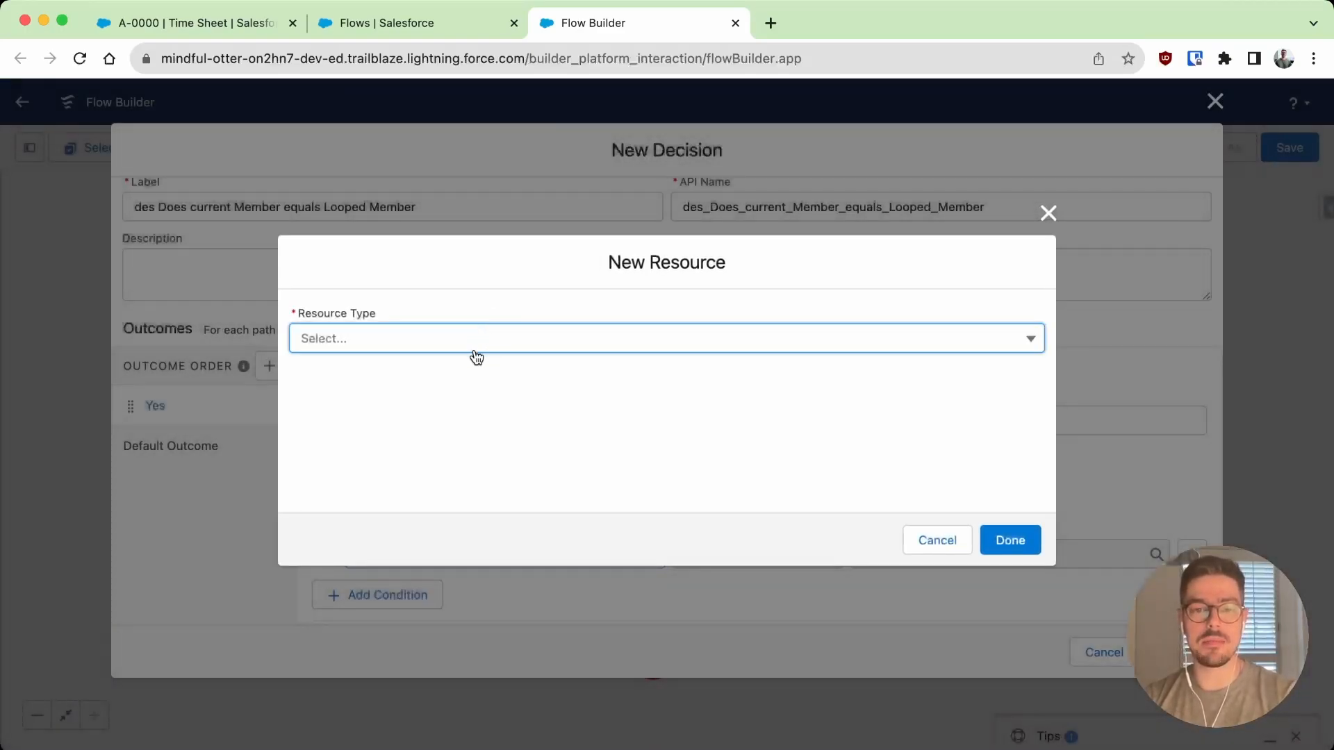
click(476, 356)
click(459, 372)
click(455, 374)
text(varCurrentMember)
key(Tab)
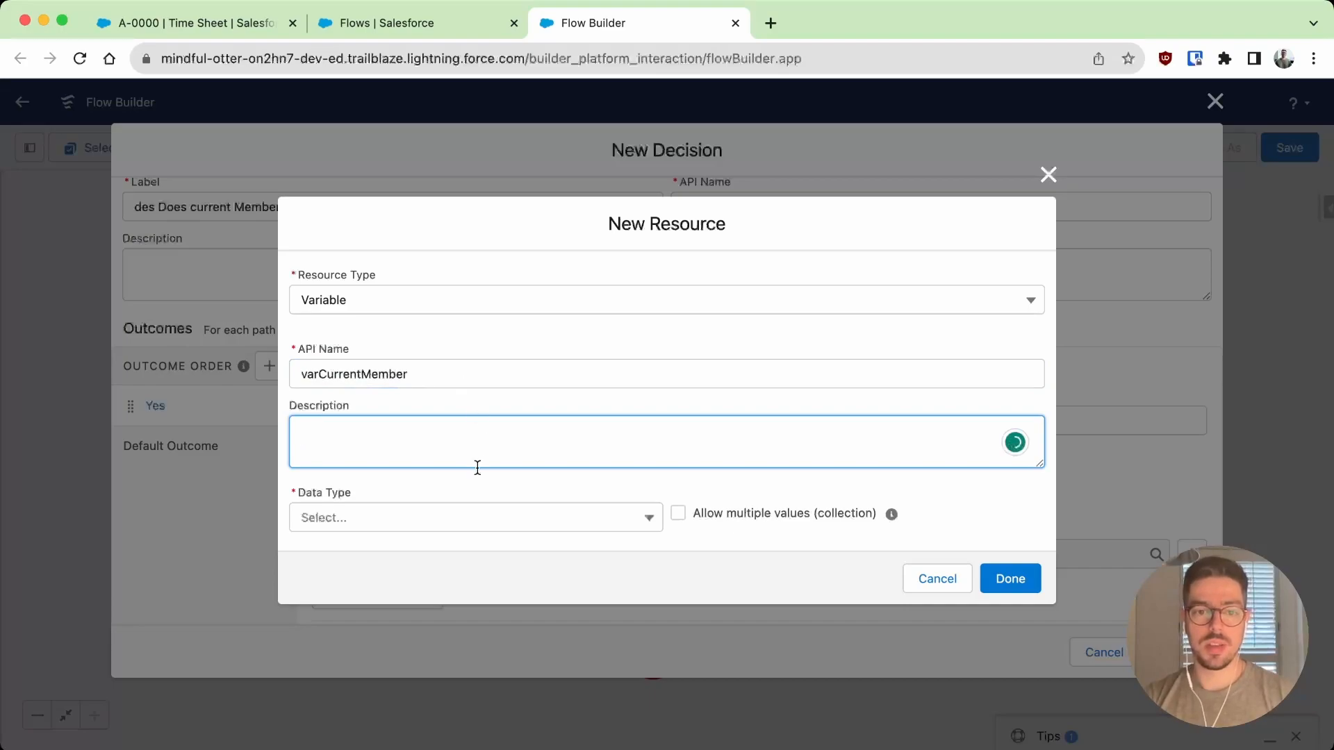
click(485, 525)
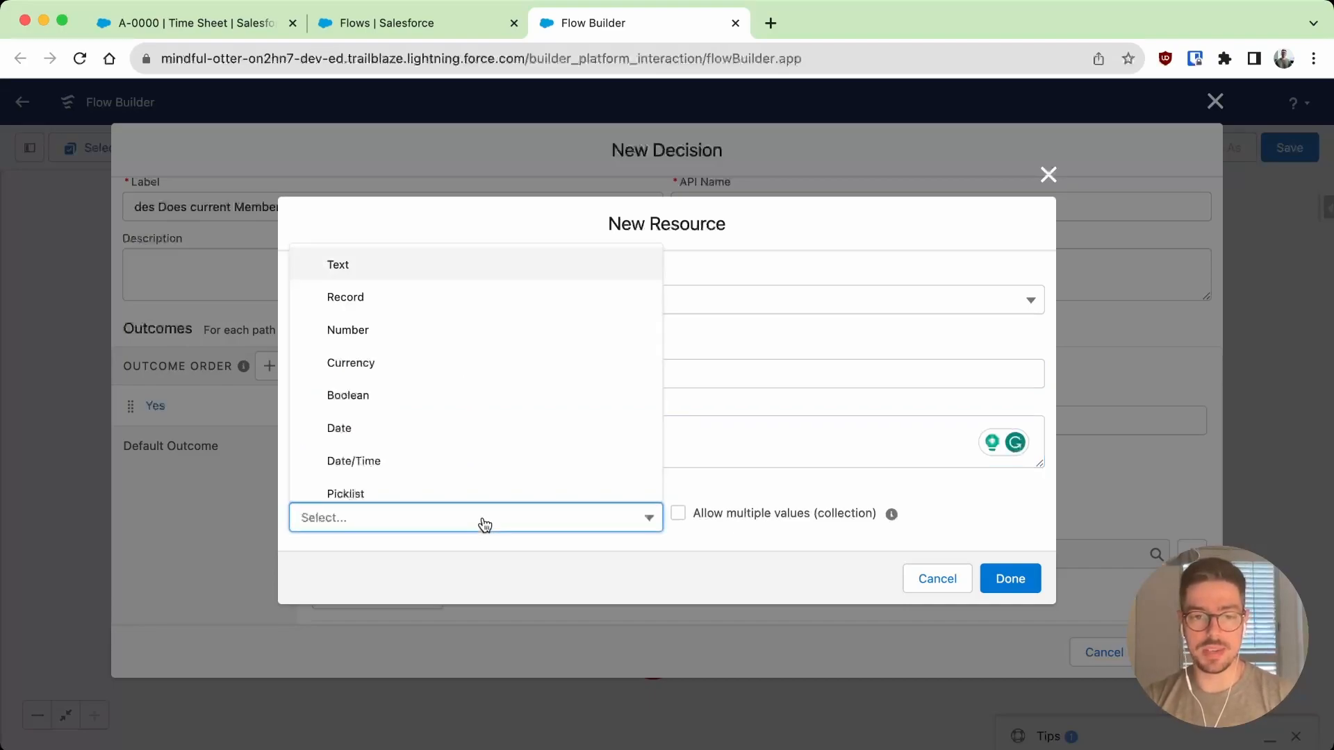
click(411, 275)
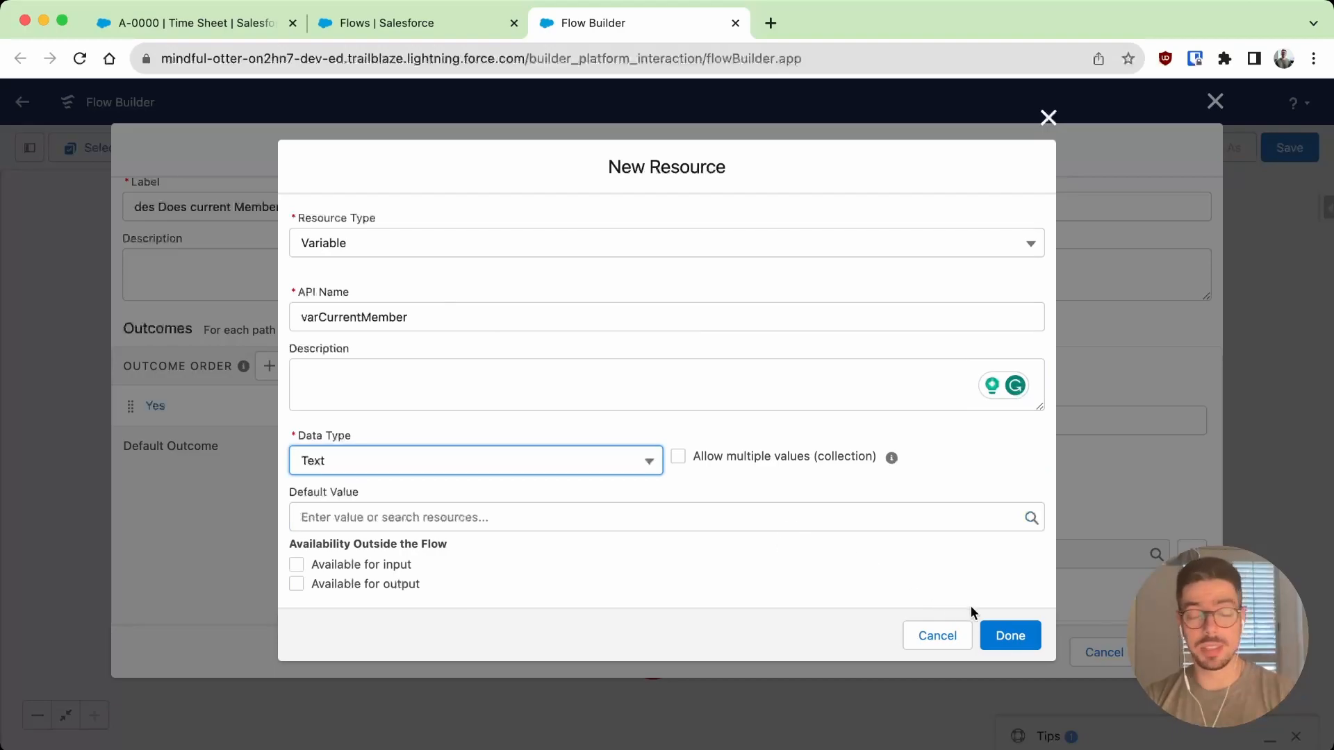
click(1012, 635)
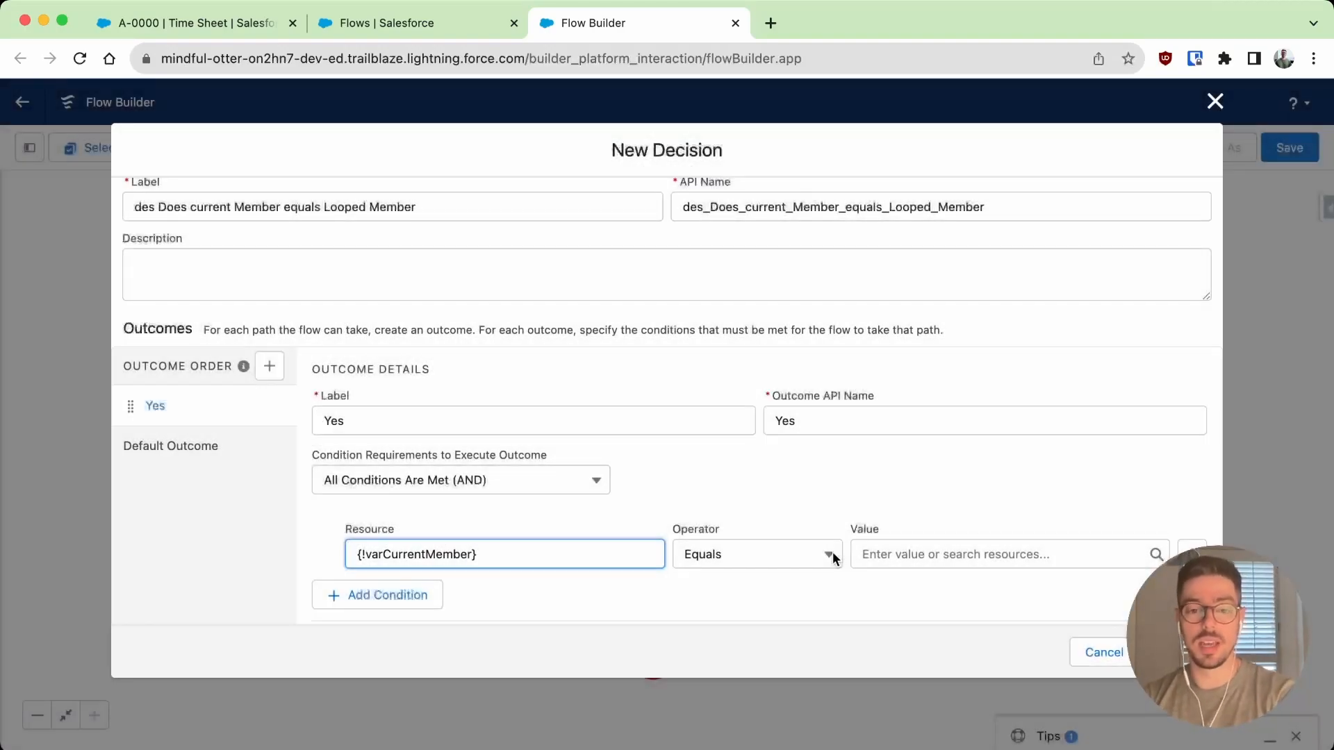
- Complete the Yes condition so varCurrentMember equals Member__c of the current item from loop_Time_Sheet_Entry
click(869, 579)
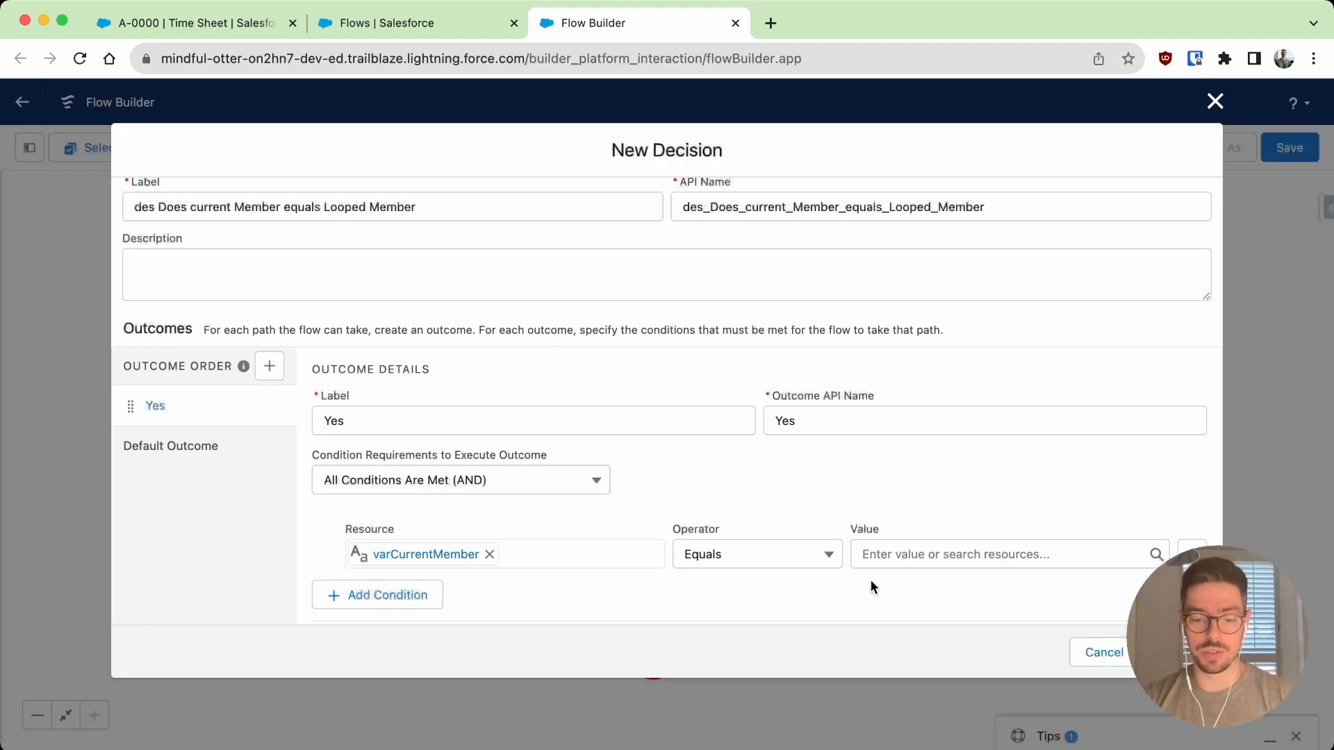
click(911, 560)
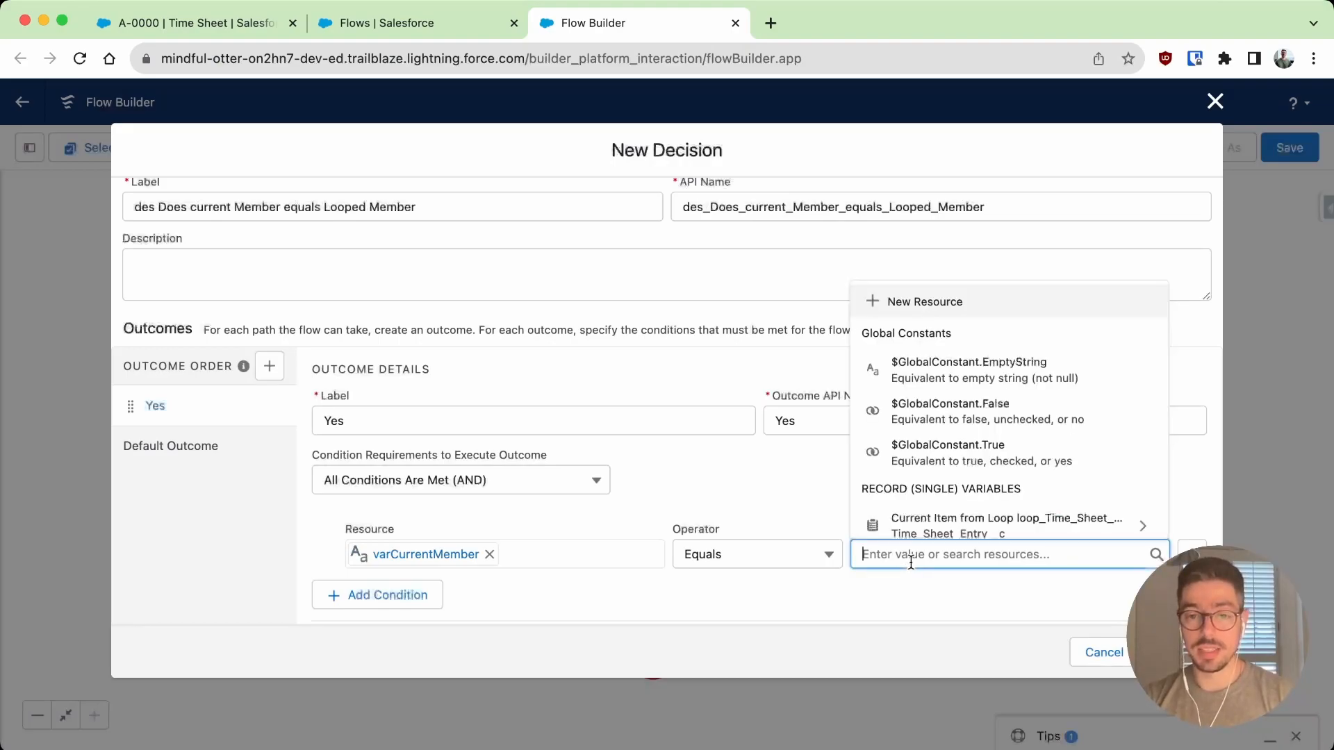
click(1007, 531)
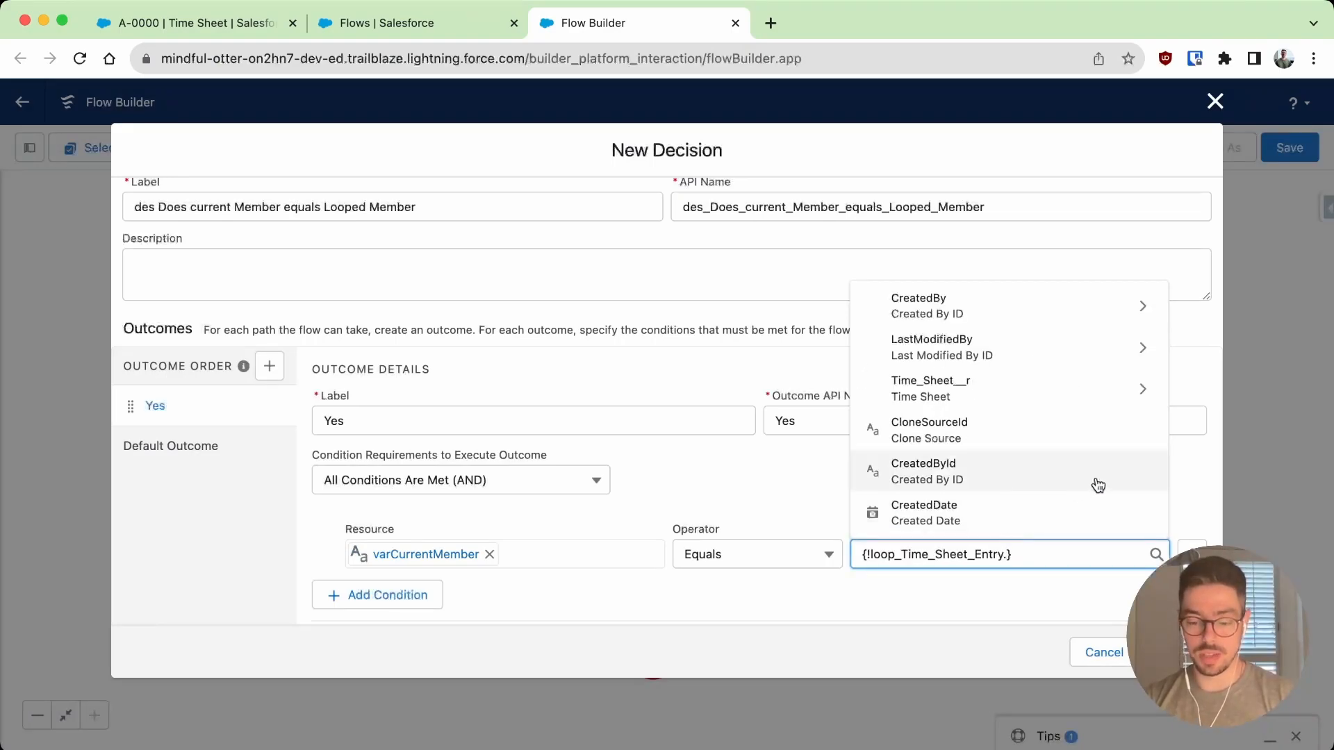
text(mem)
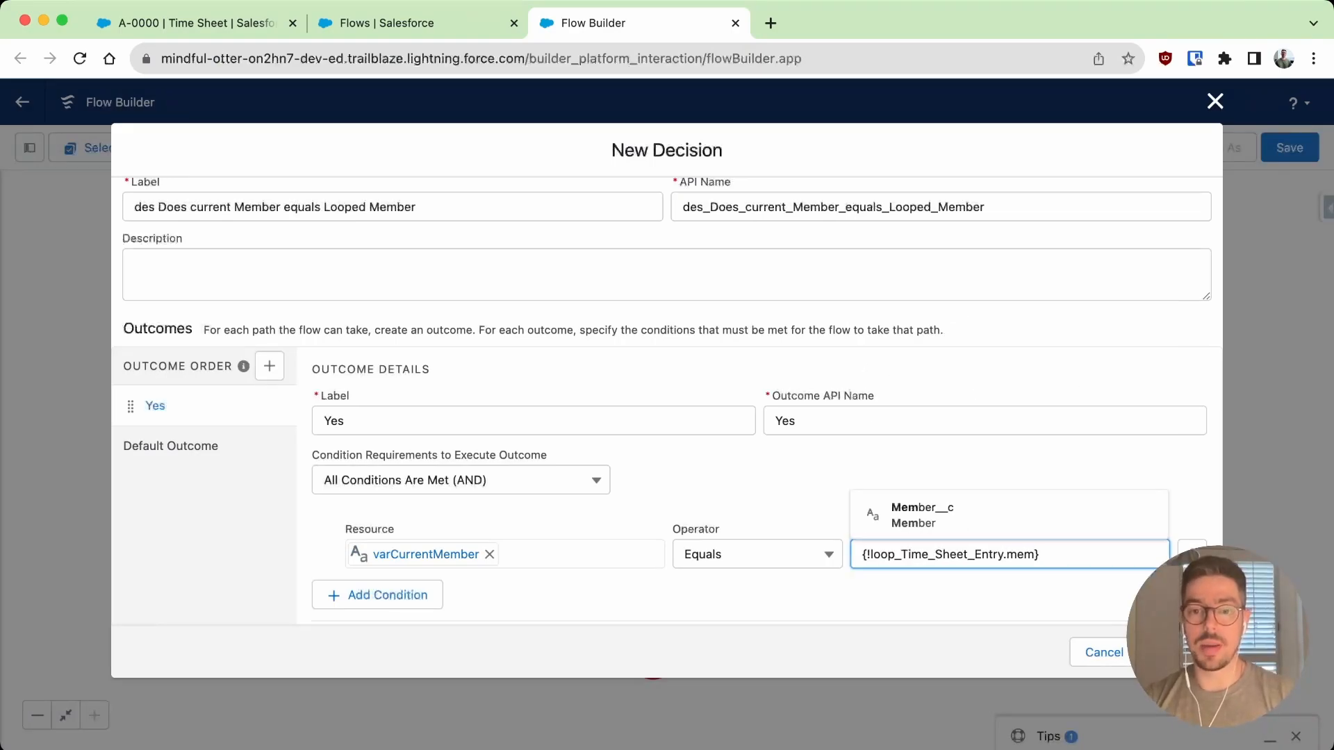
click(1039, 511)
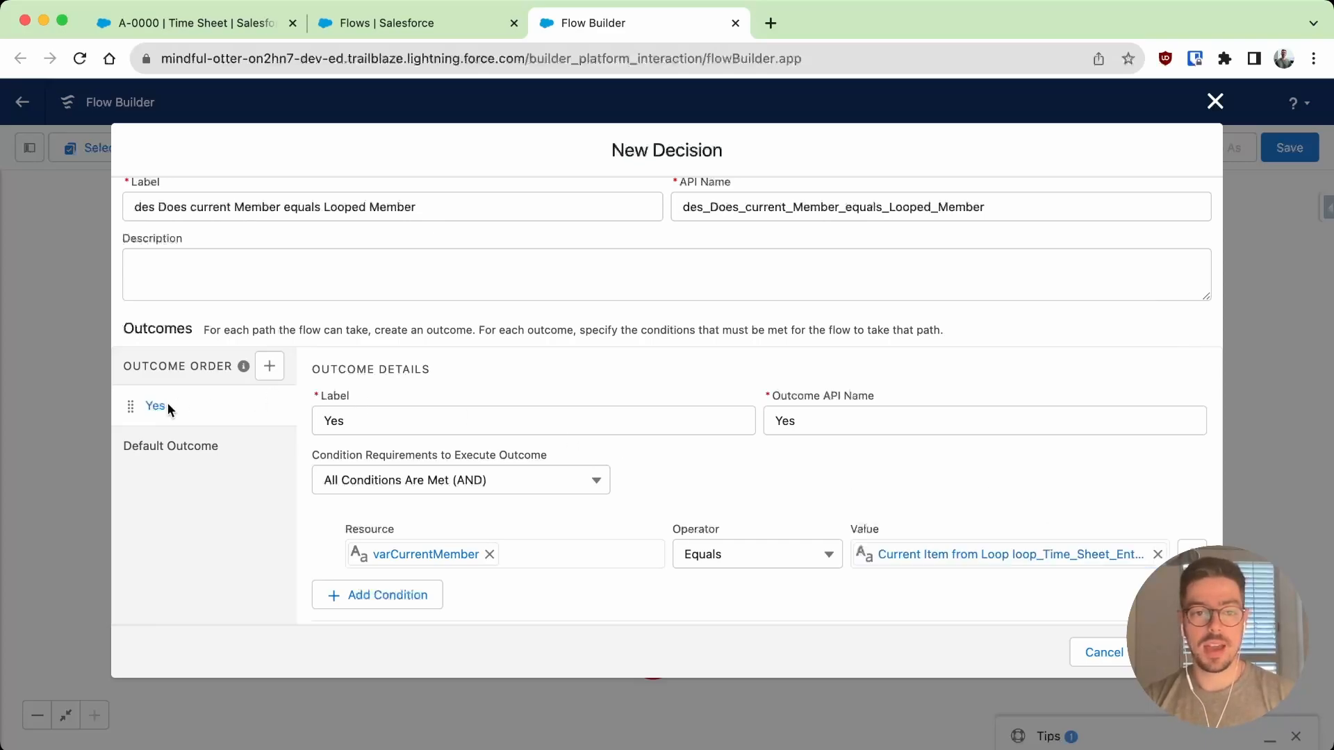
- Rename the decision's default outcome to "No" and finish the Decision element
click(173, 464)
triple_click(433, 436)
text(No)
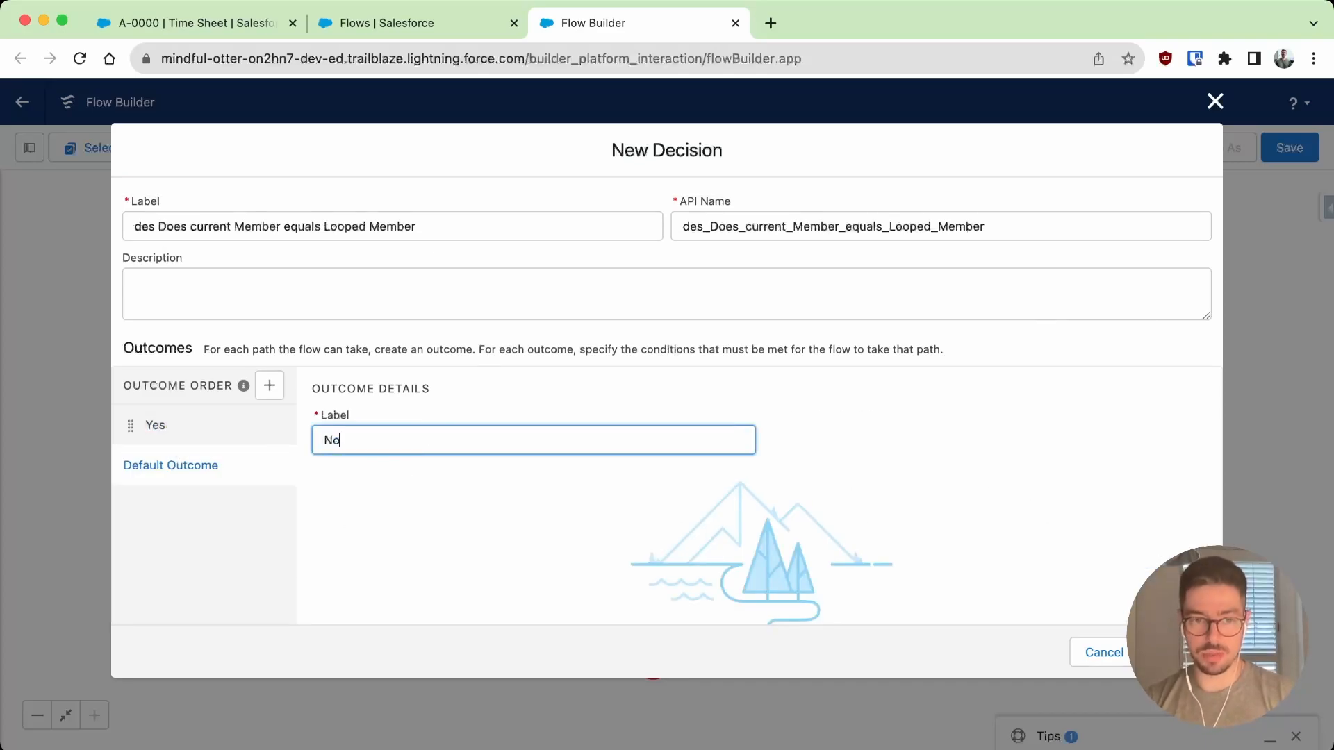
click(556, 494)
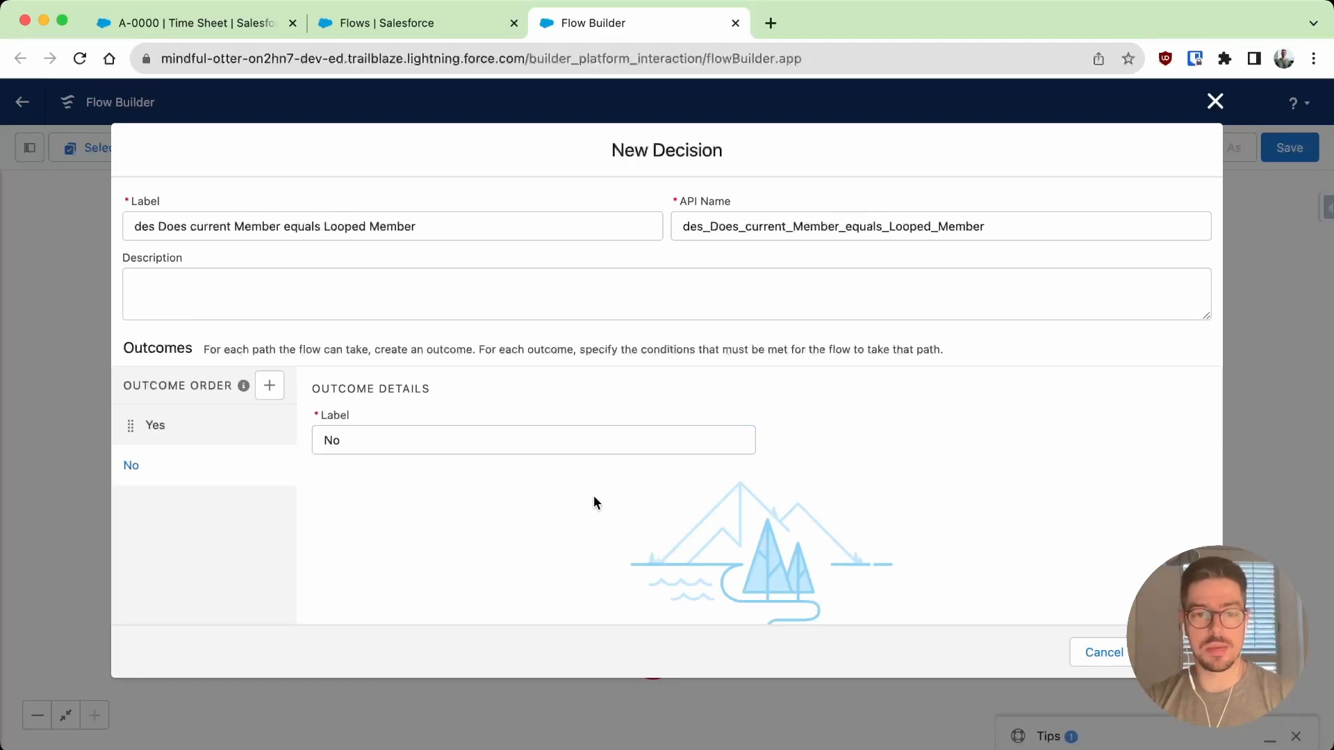
click(1173, 651)
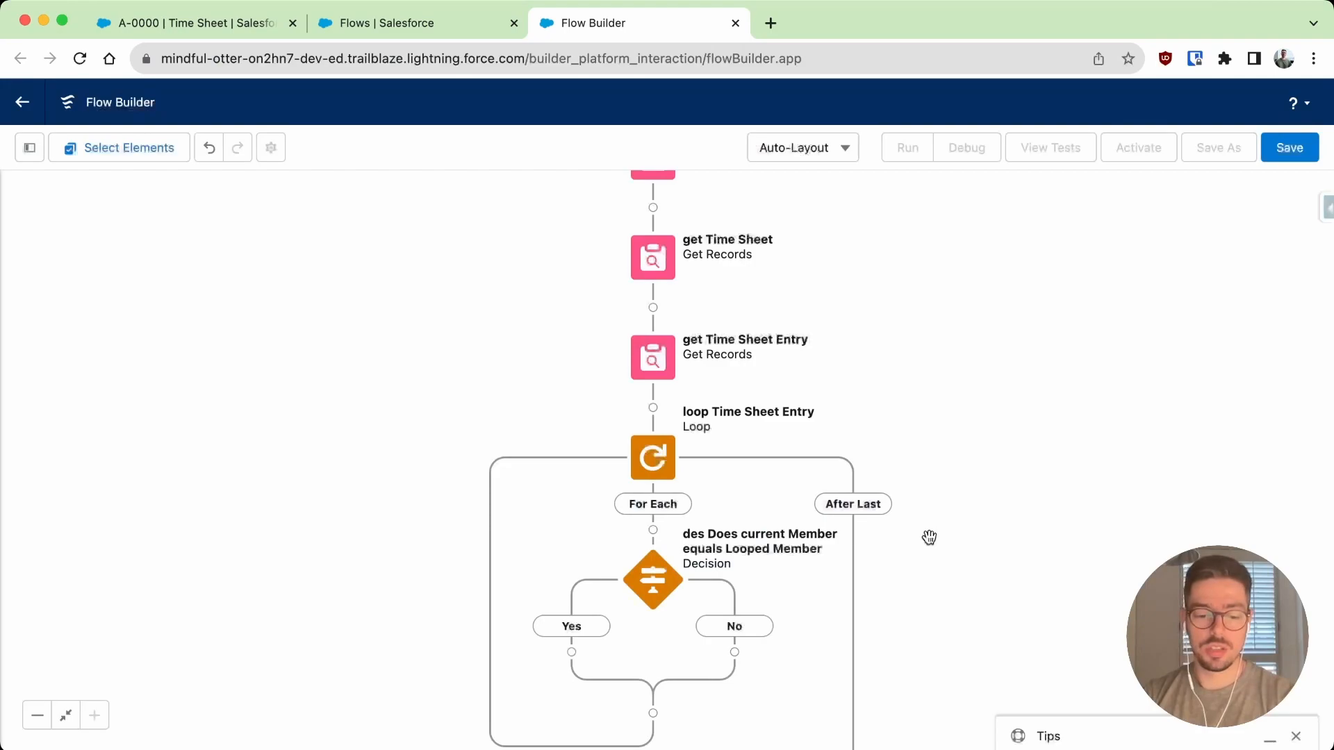
drag(970, 554, 959, 477)
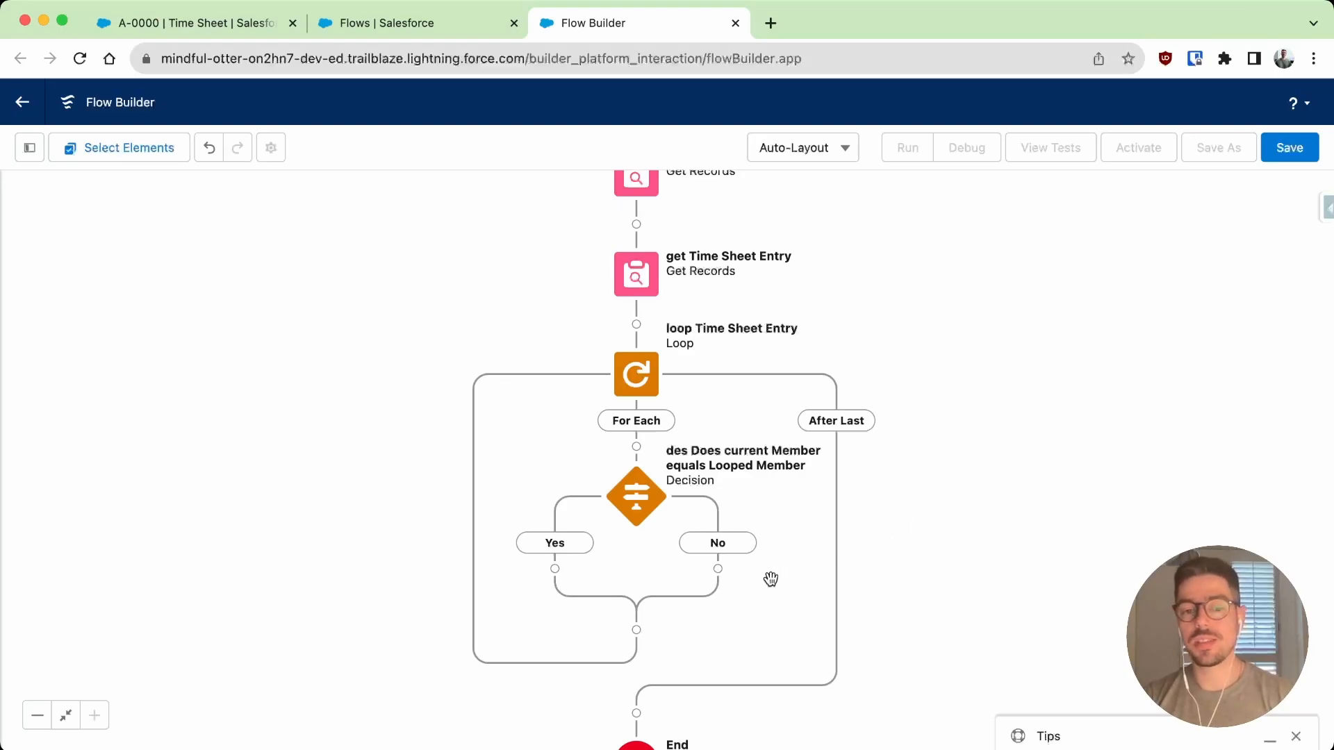
- Add an Assignment element on the decision's No path, labelled "set Member and Reset Count" with API name set_Member_and_Reset_Count
click(718, 568)
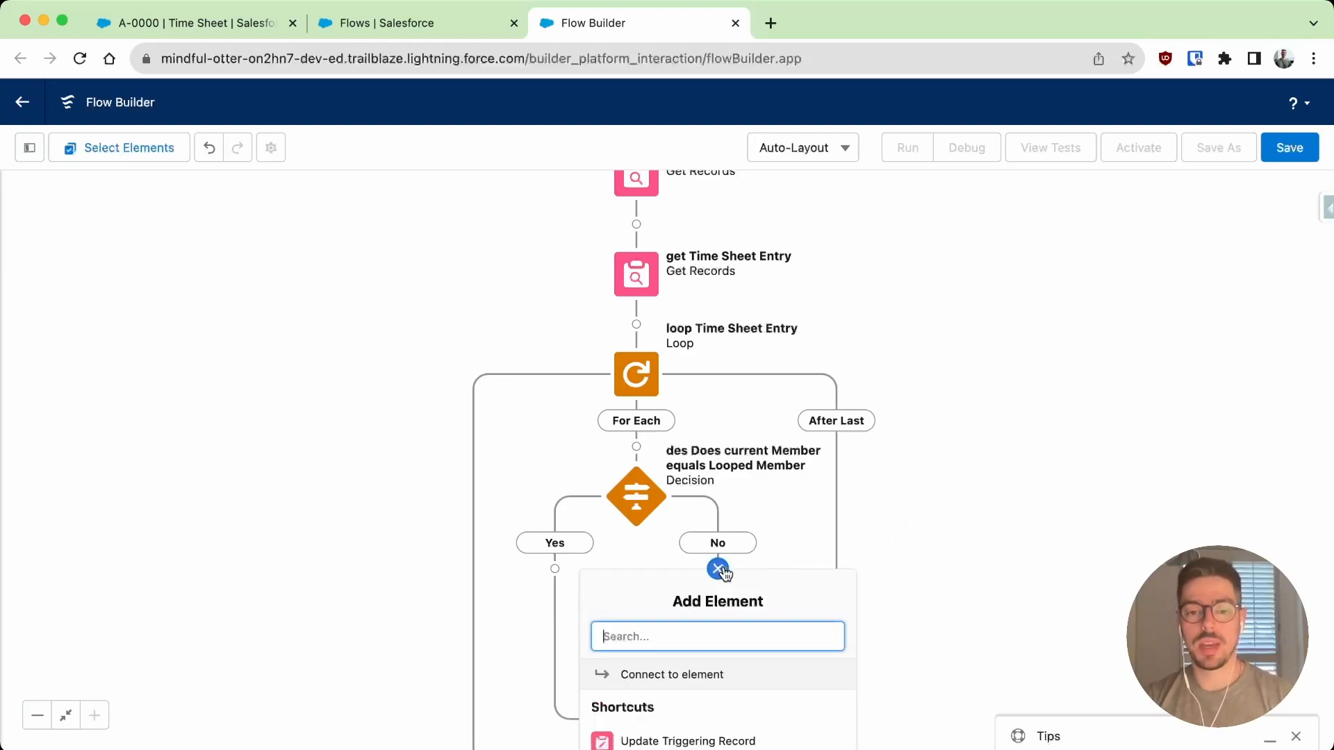
text(ass)
click(739, 669)
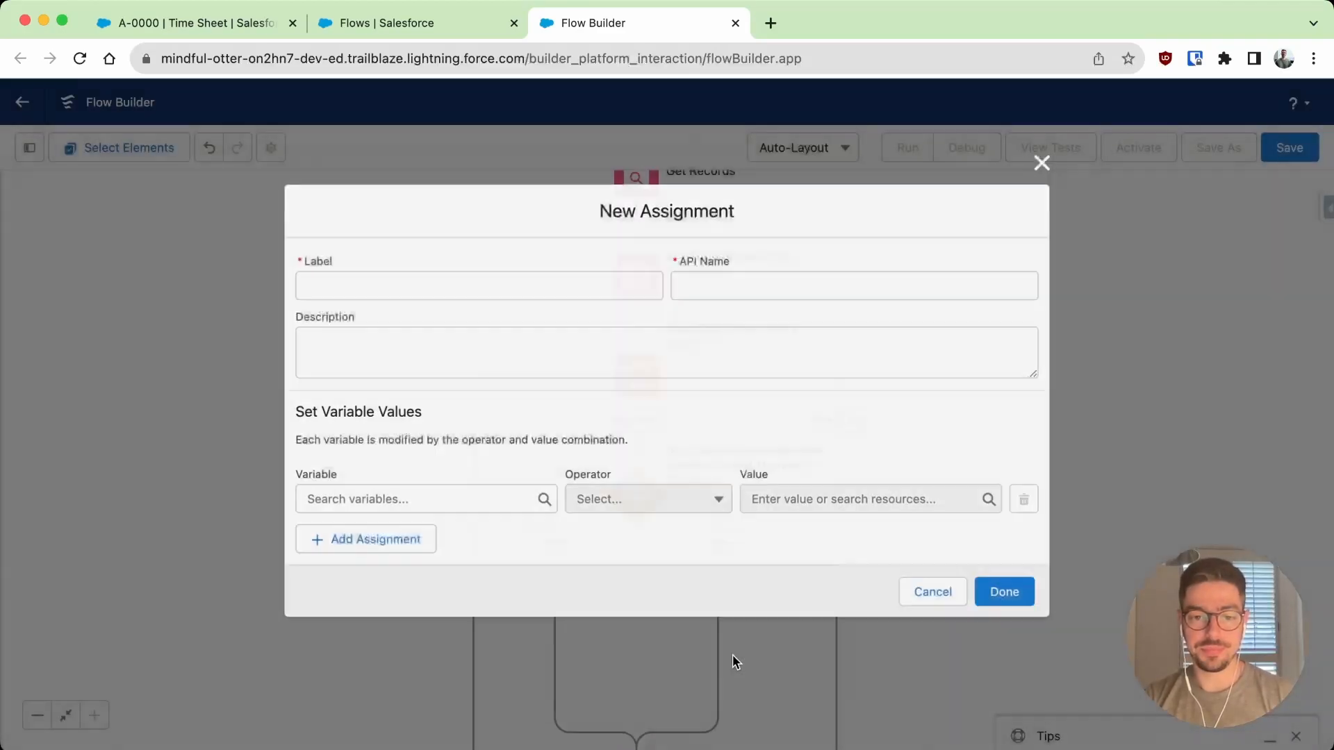
text(set)
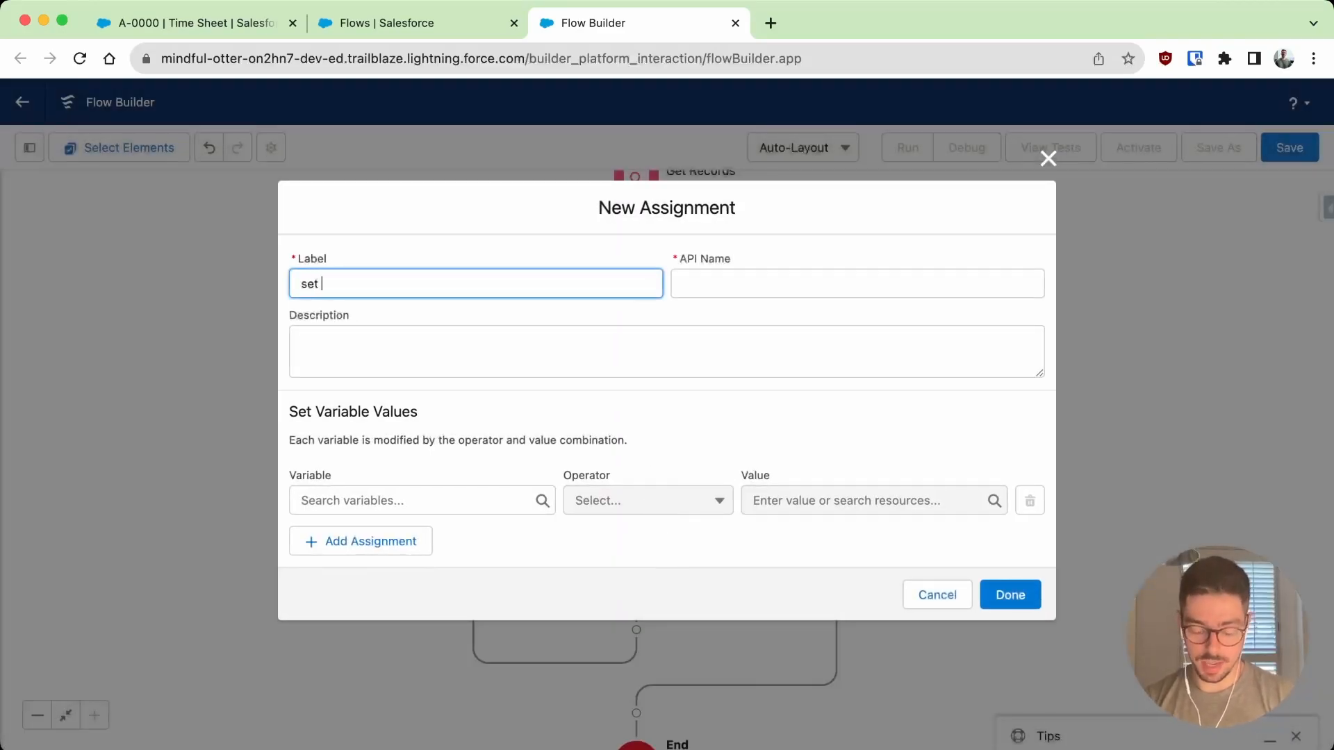
text( Mem)
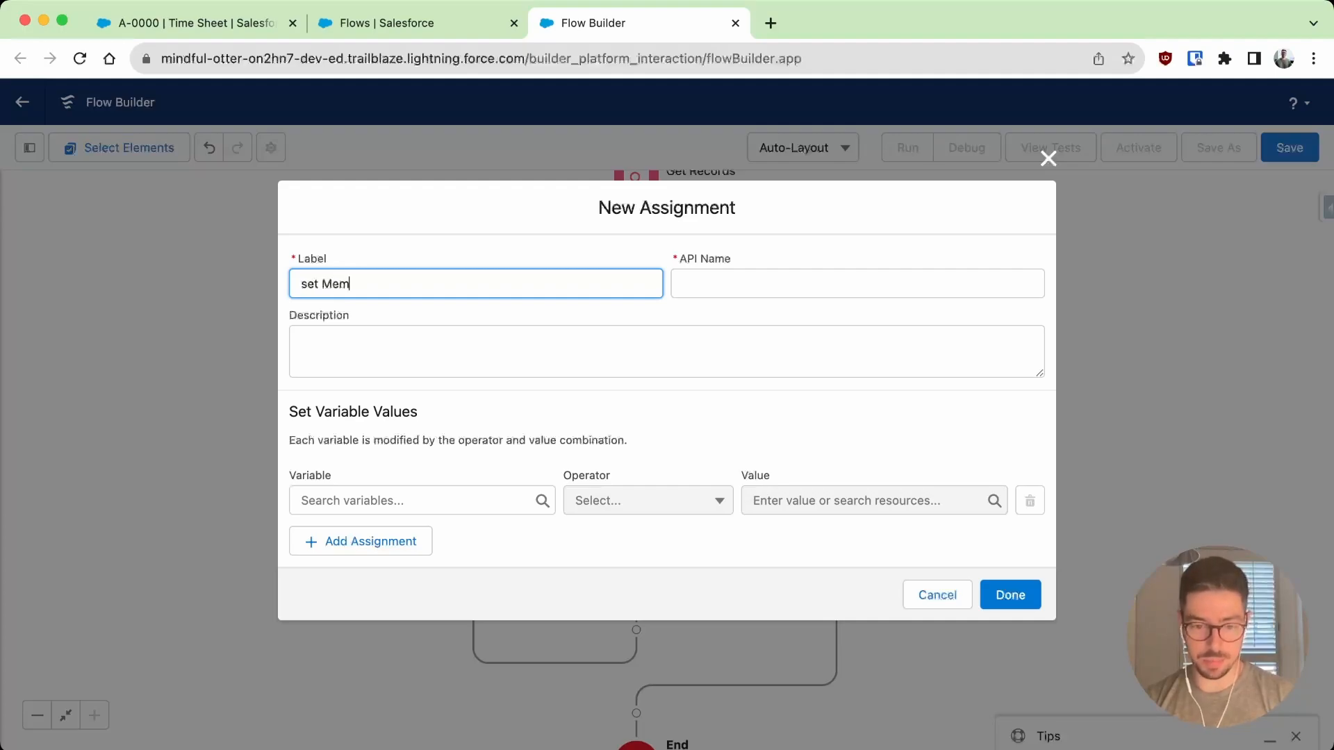
text(ber adn)
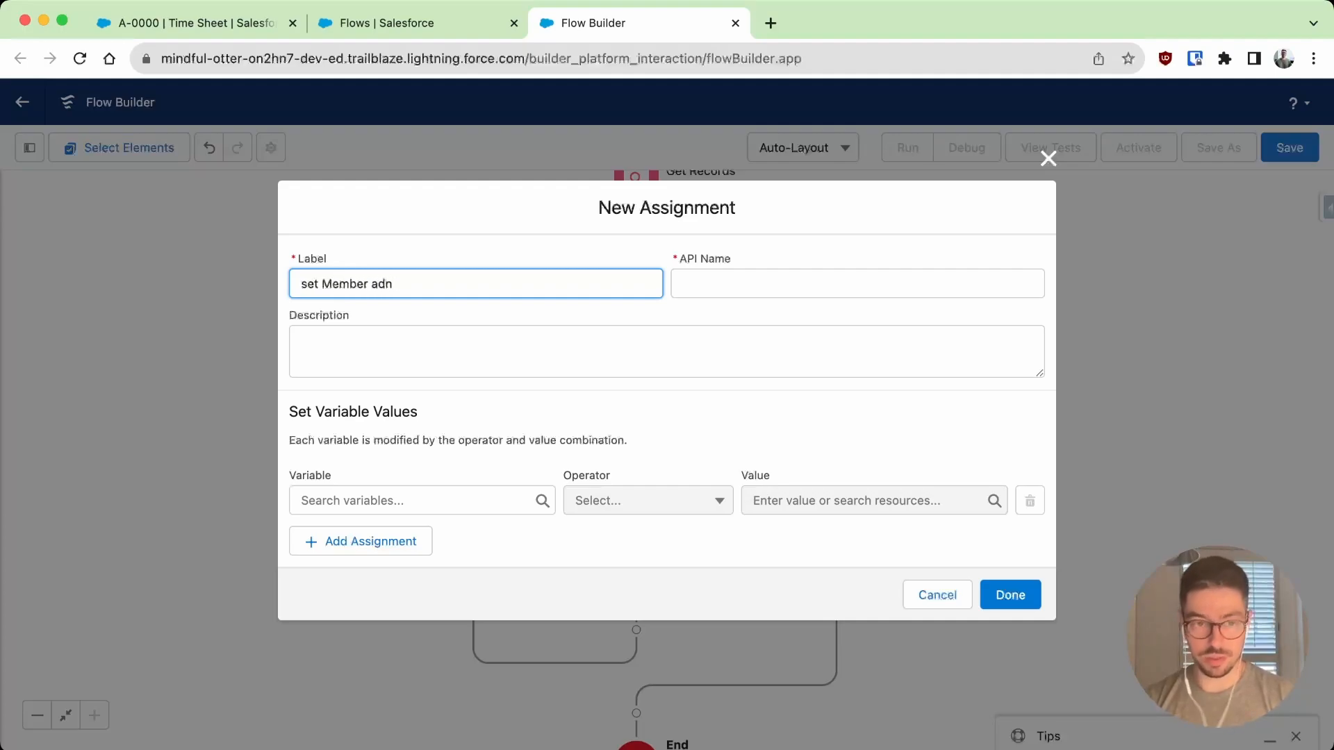
key(BackSpace)
key(BackSpace)
text(nd Reset Cou)
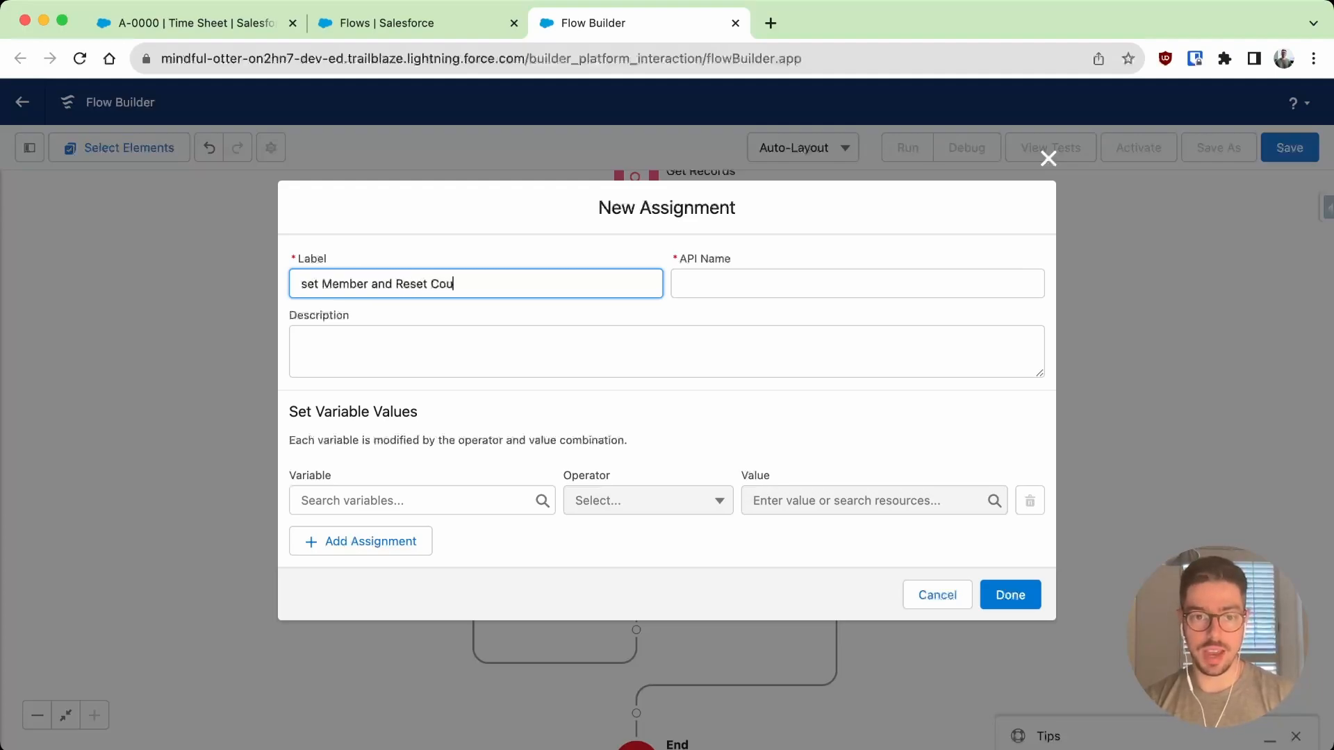
text(nt)
key(Tab)
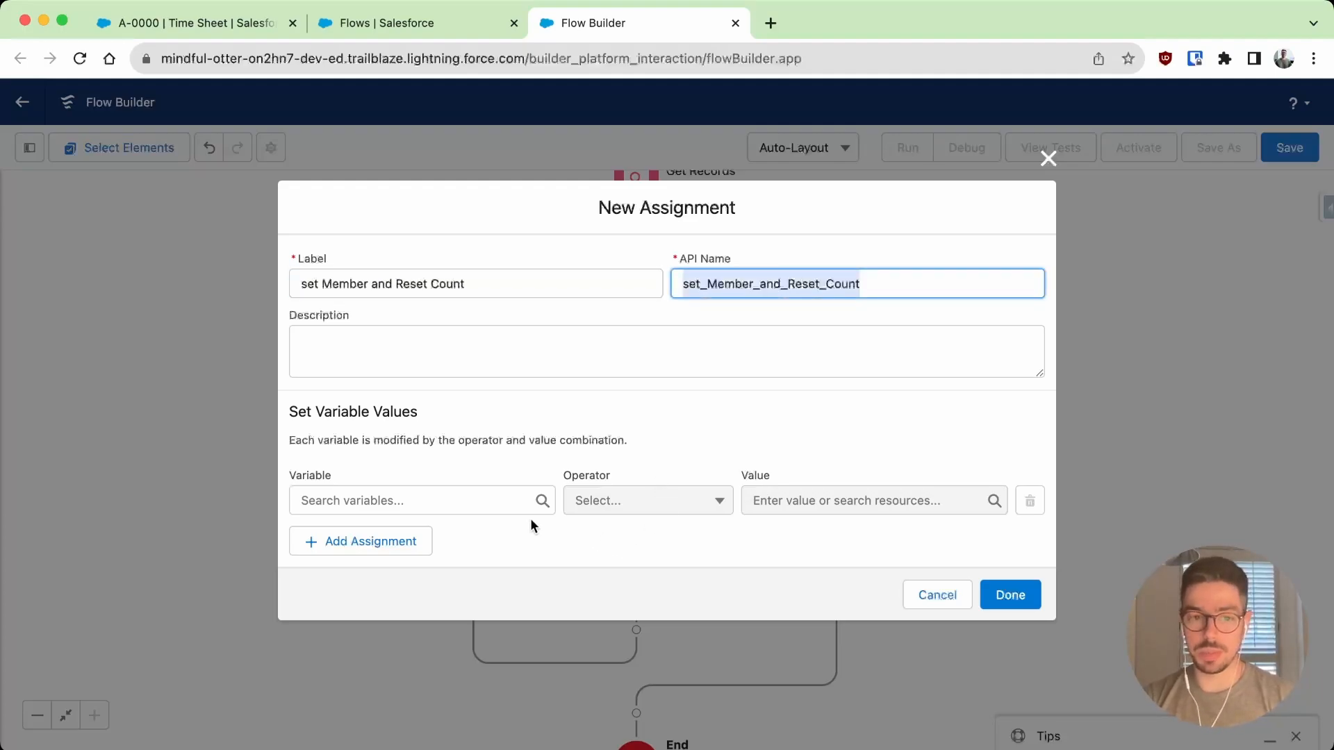
- In the assignment's first row, set varCurrentMember equal to the member field of the current item from loop_Time_Sheet_Entry
click(501, 504)
text(var)
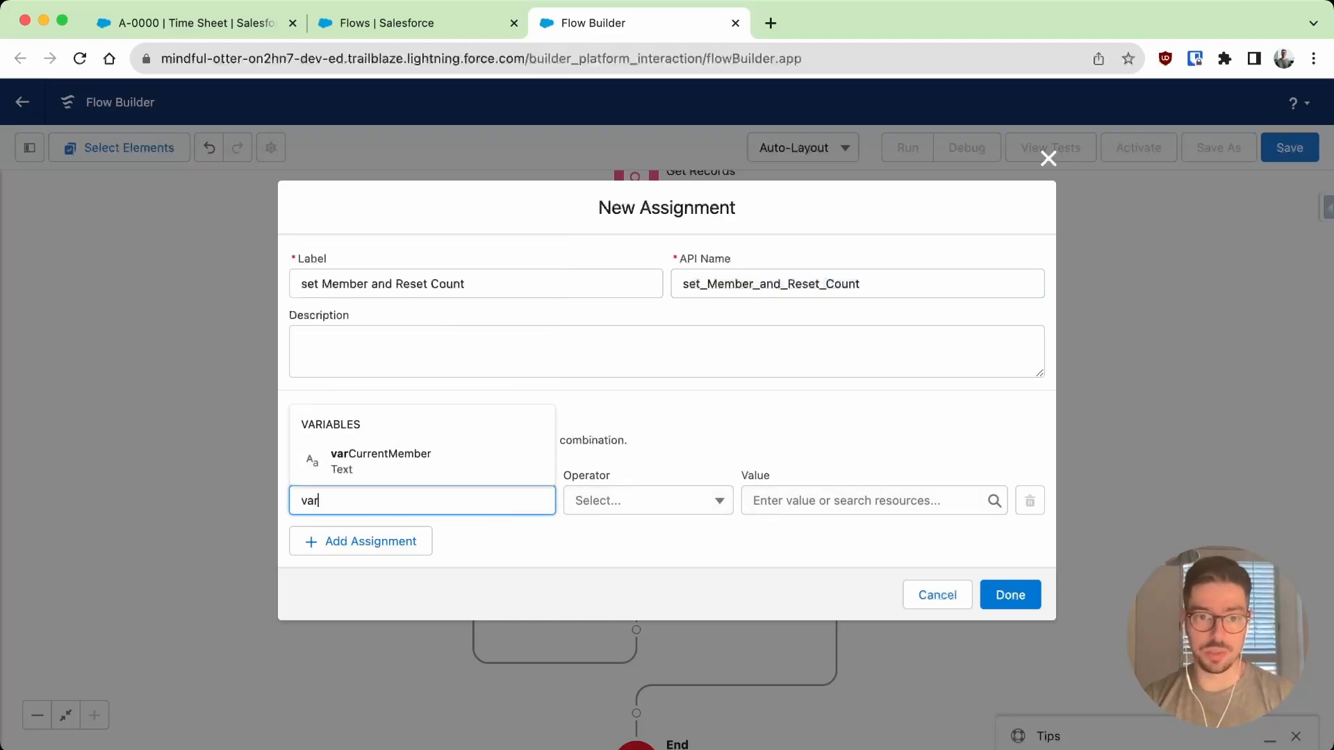
click(480, 462)
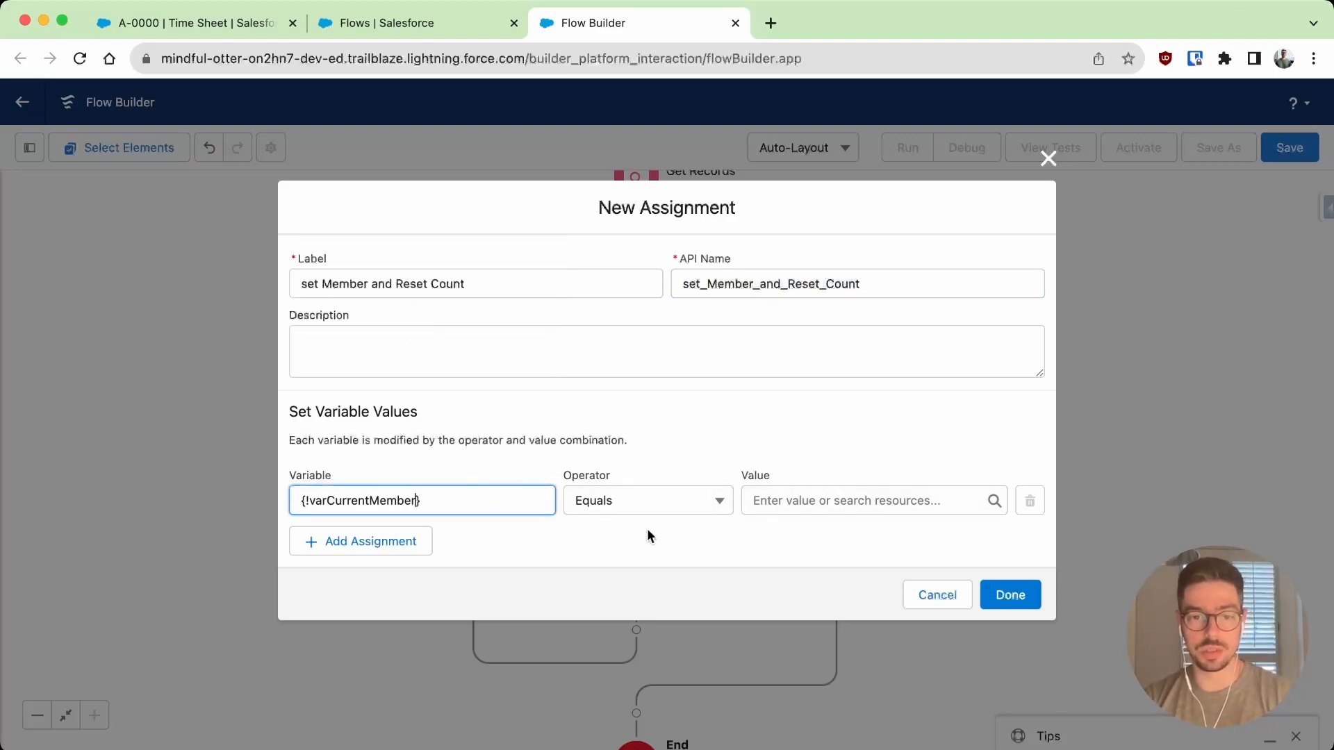
click(820, 502)
text(cu)
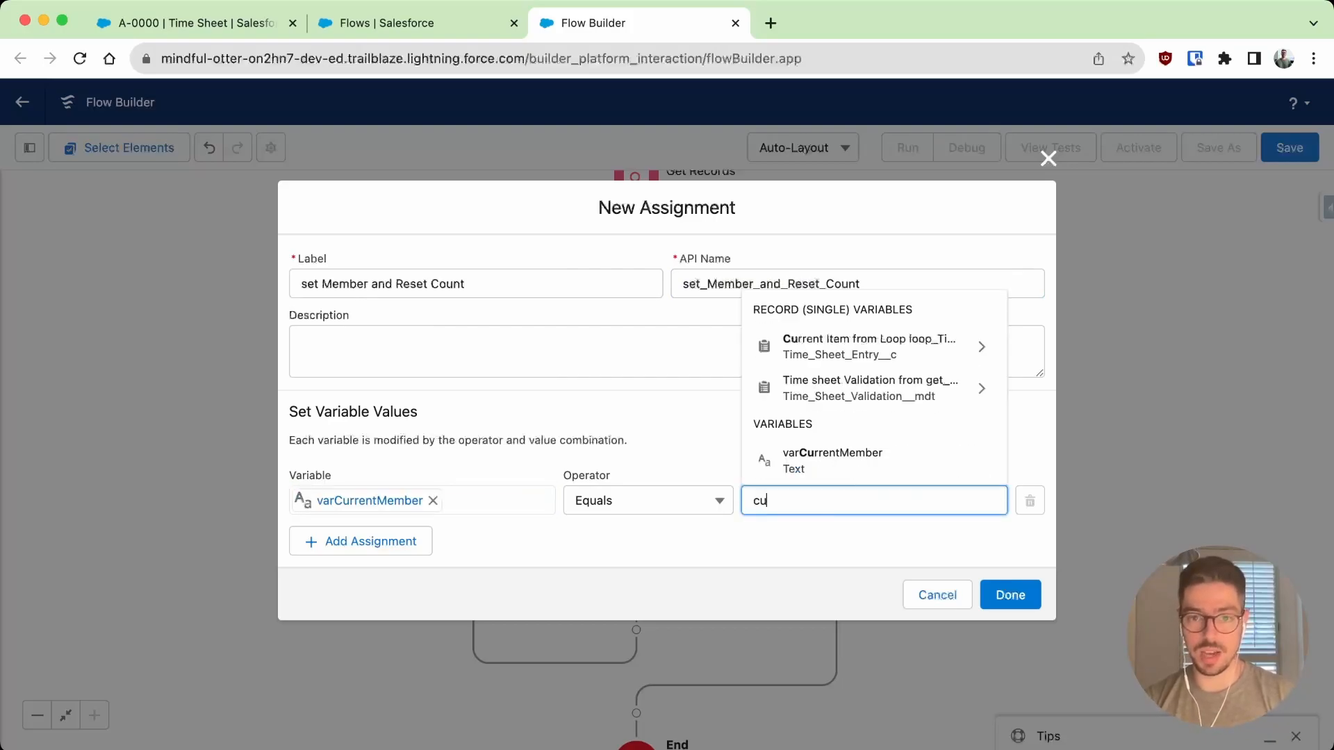
click(942, 359)
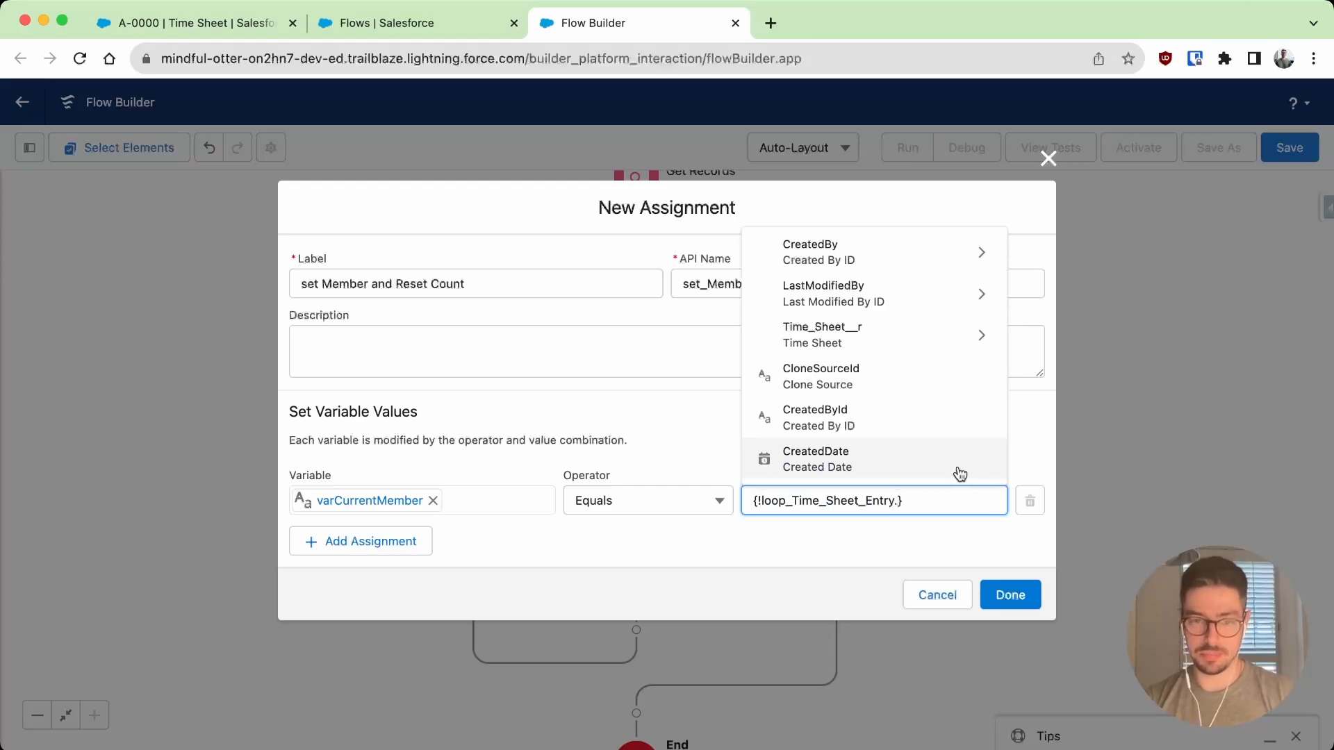
text(mem)
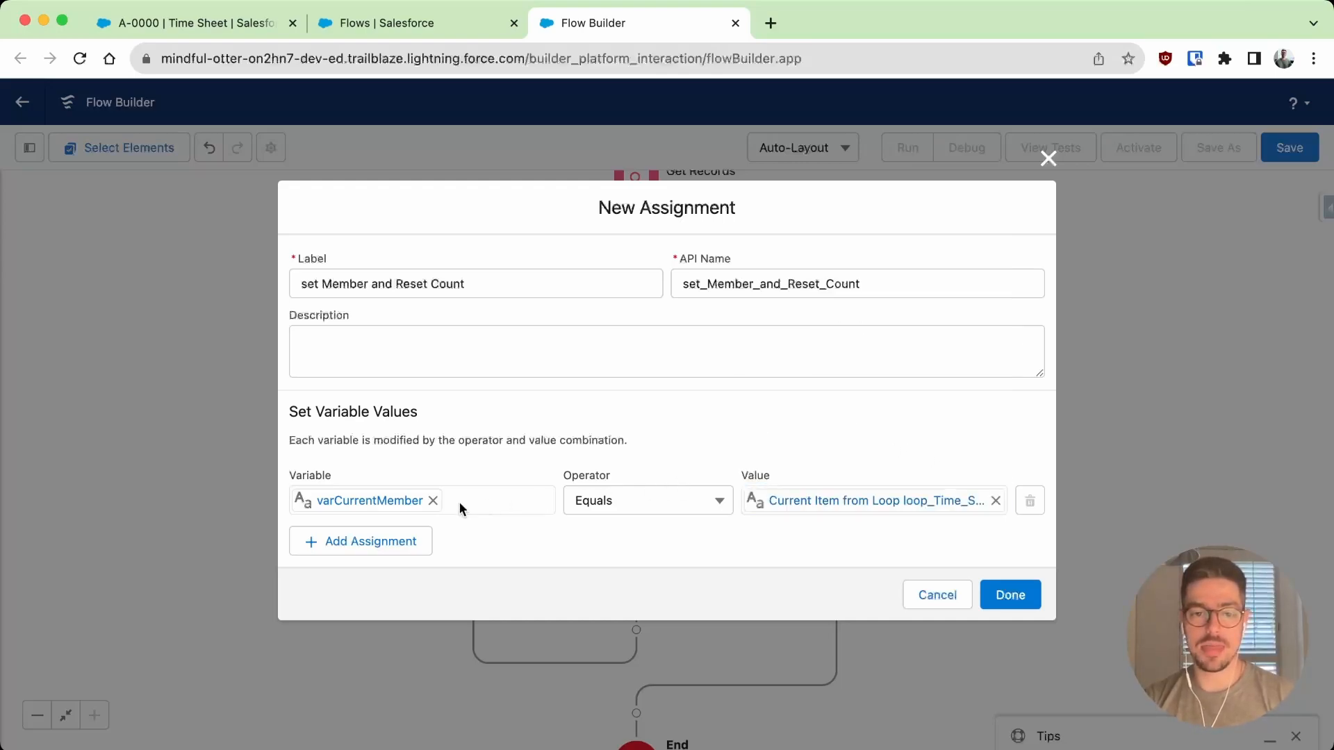
- Add a second assignment row and create a Number variable named varDurationCounter as its variable
click(386, 543)
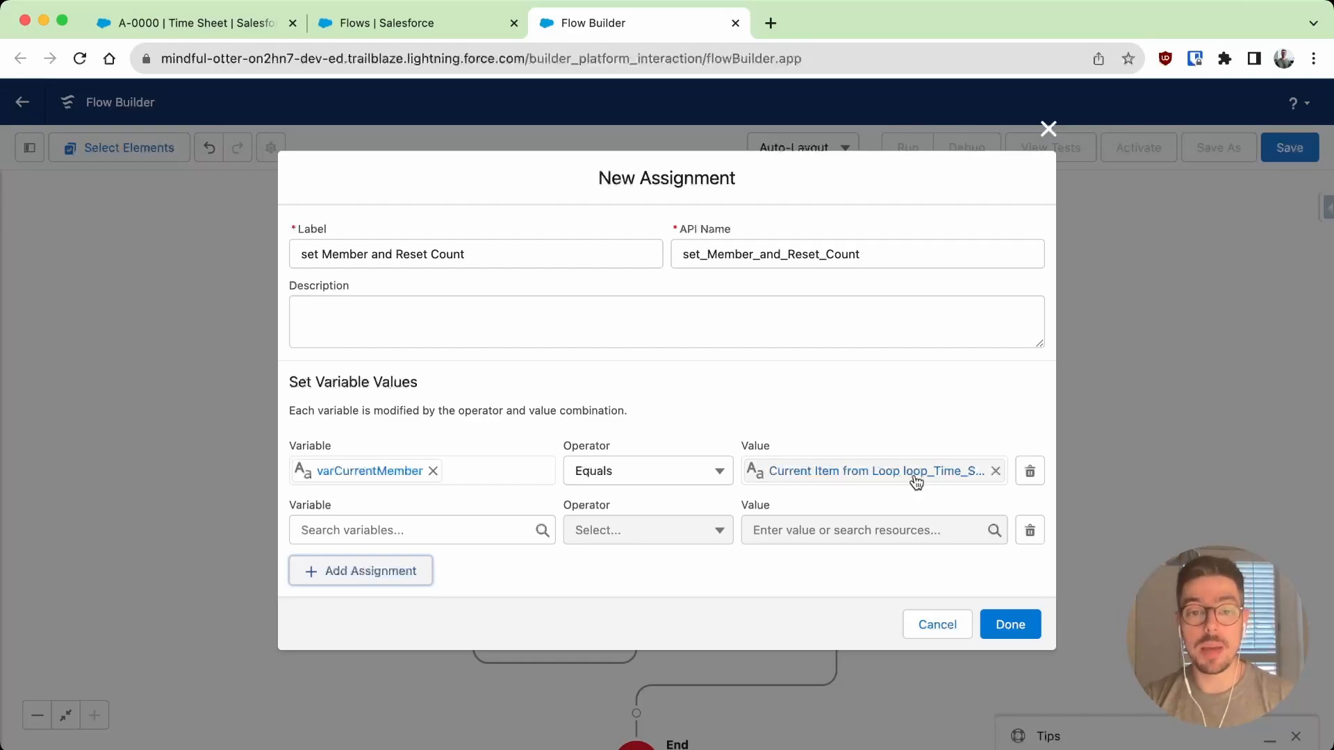
click(485, 534)
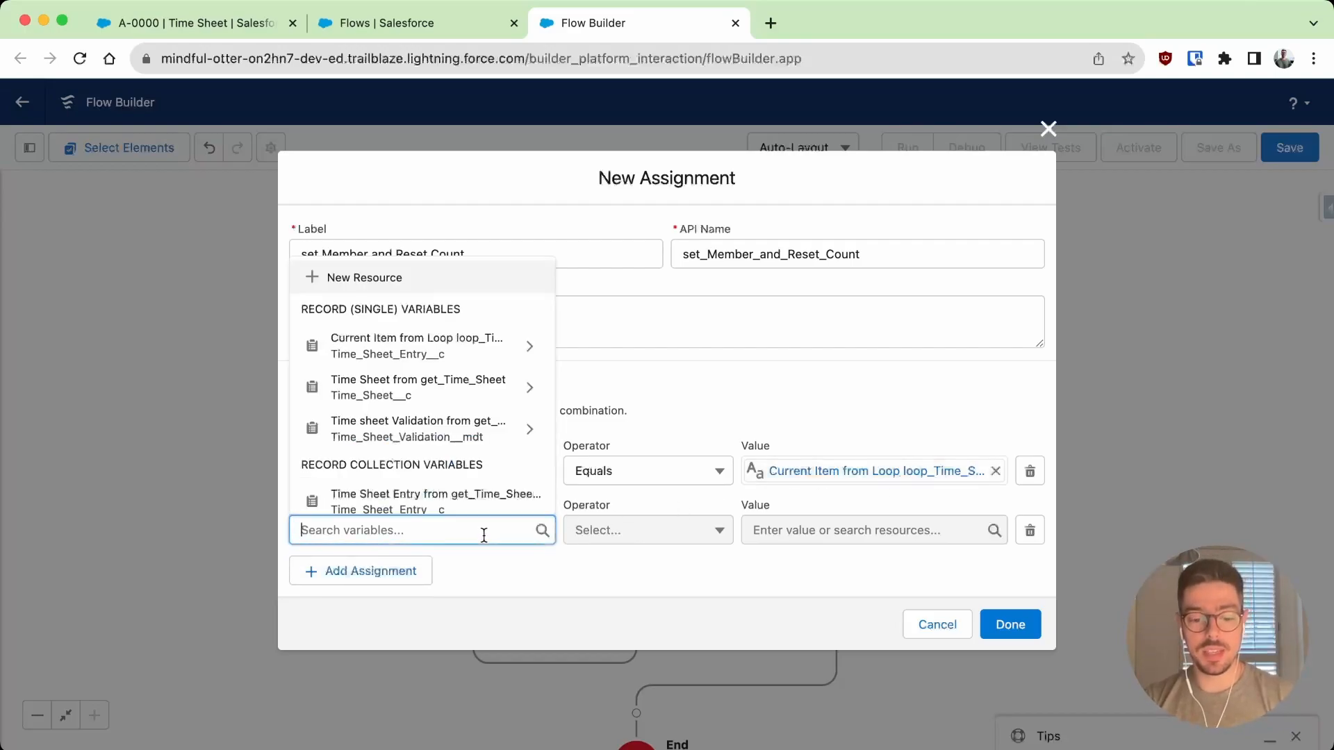
click(490, 280)
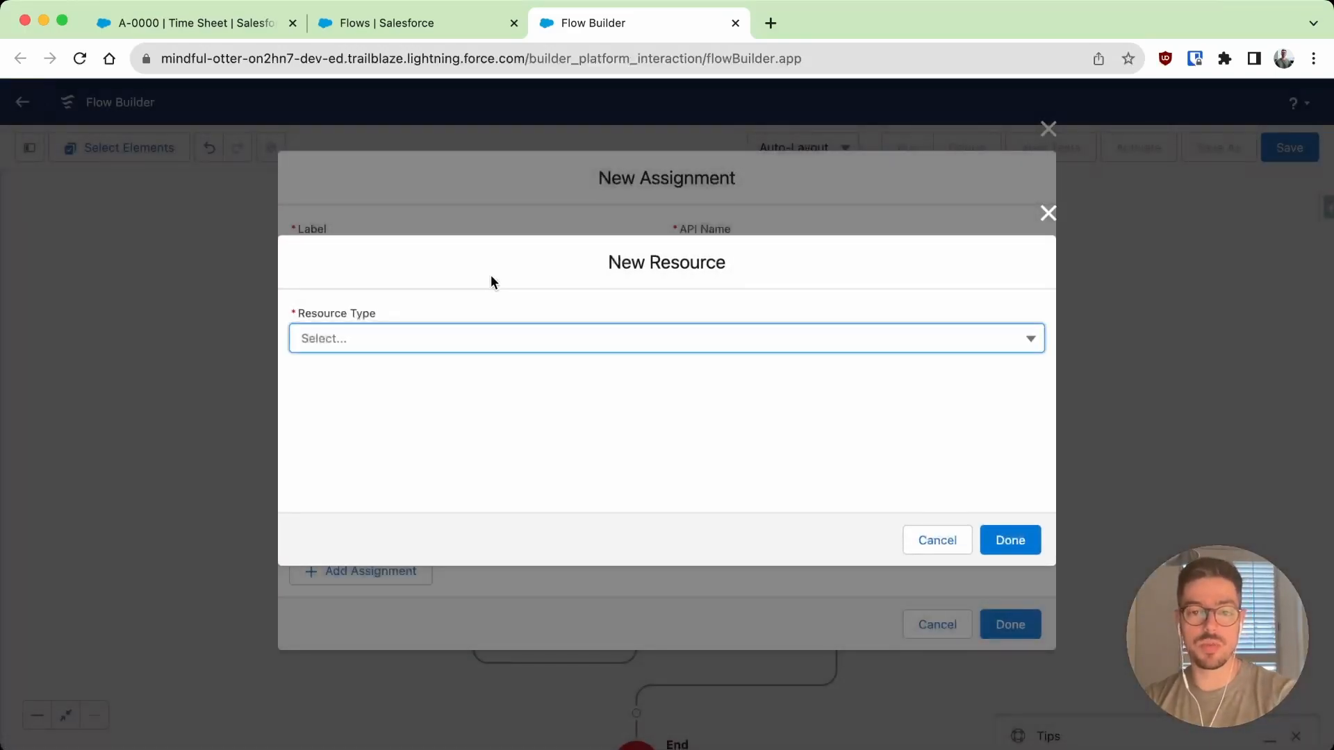
click(540, 345)
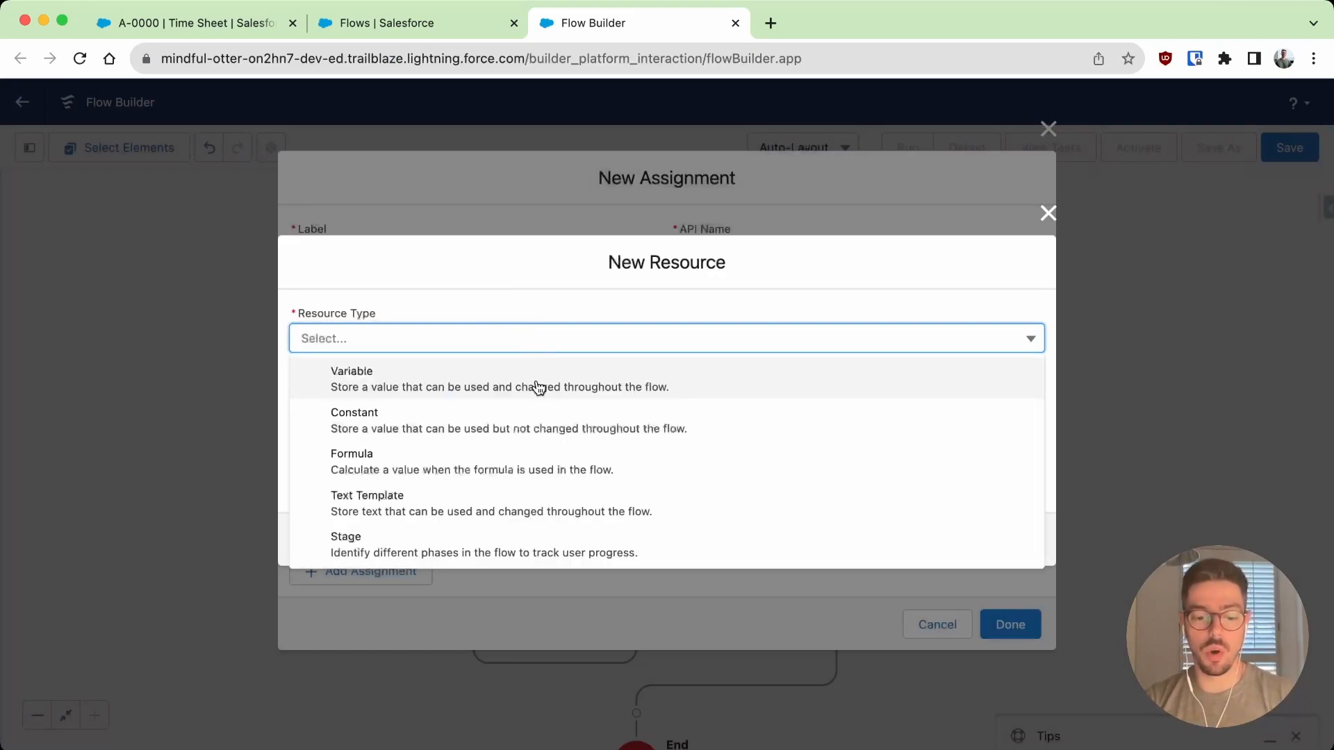
click(537, 381)
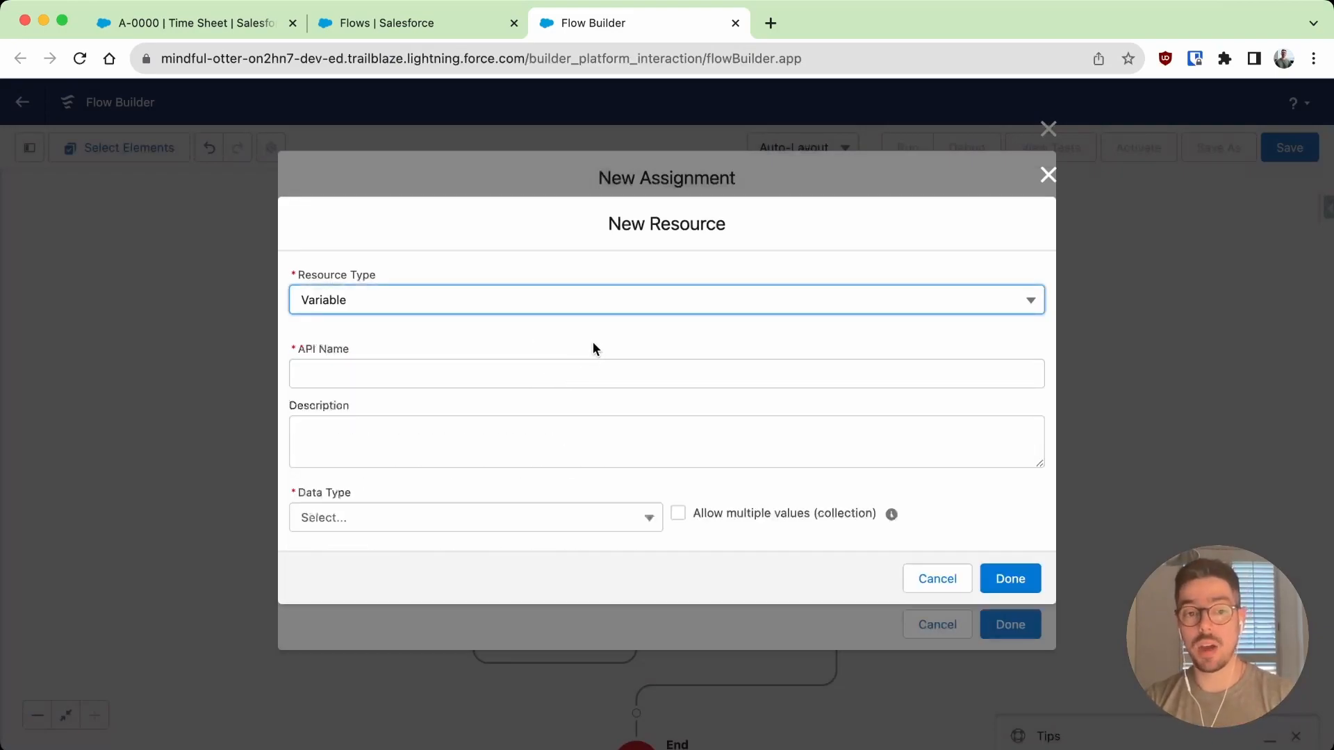
click(587, 378)
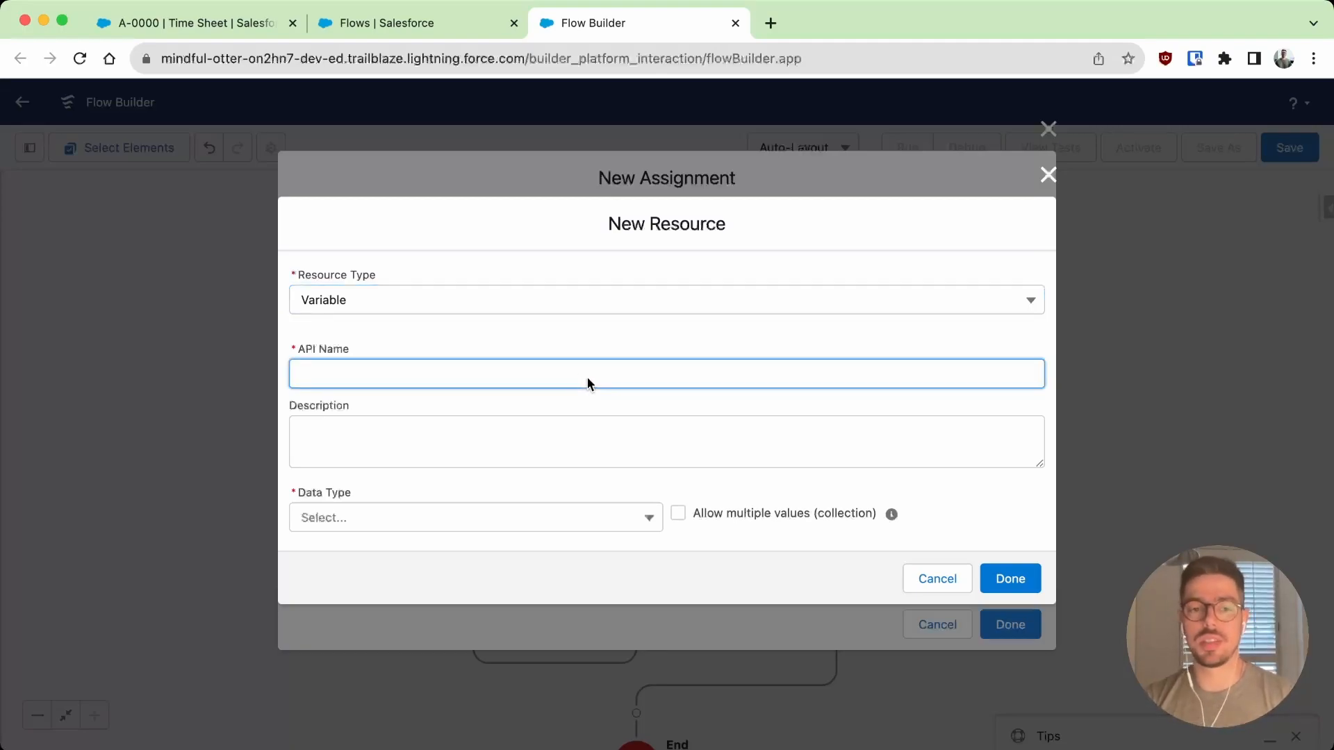
text(var)
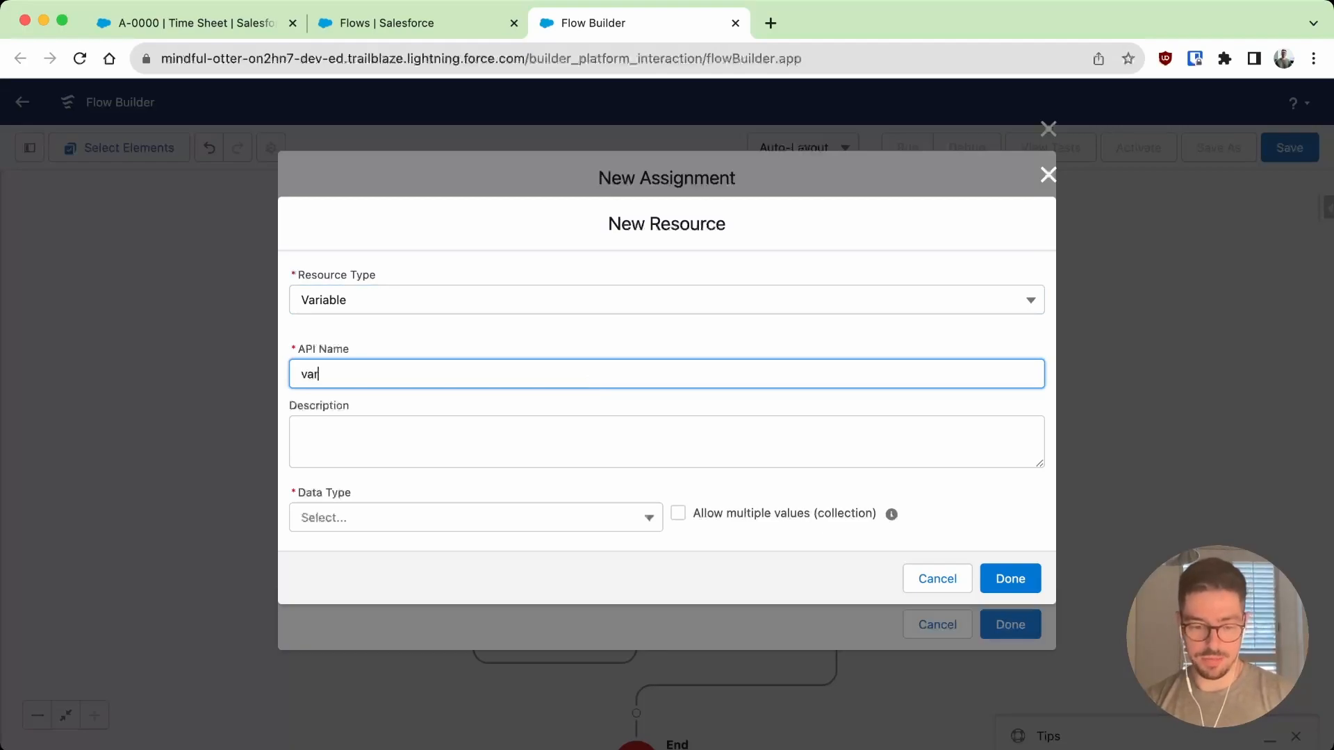
text(Durat)
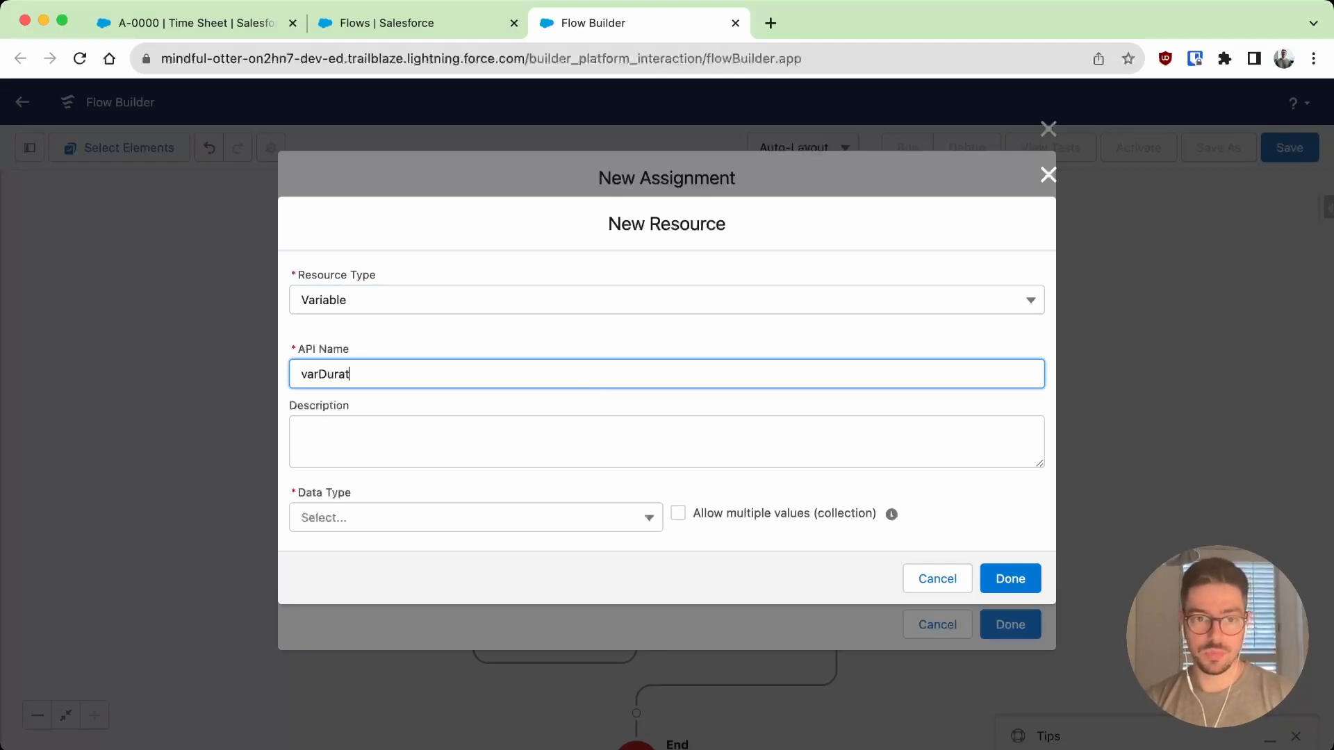
text(ionCounter)
key(Tab)
key(Tab)
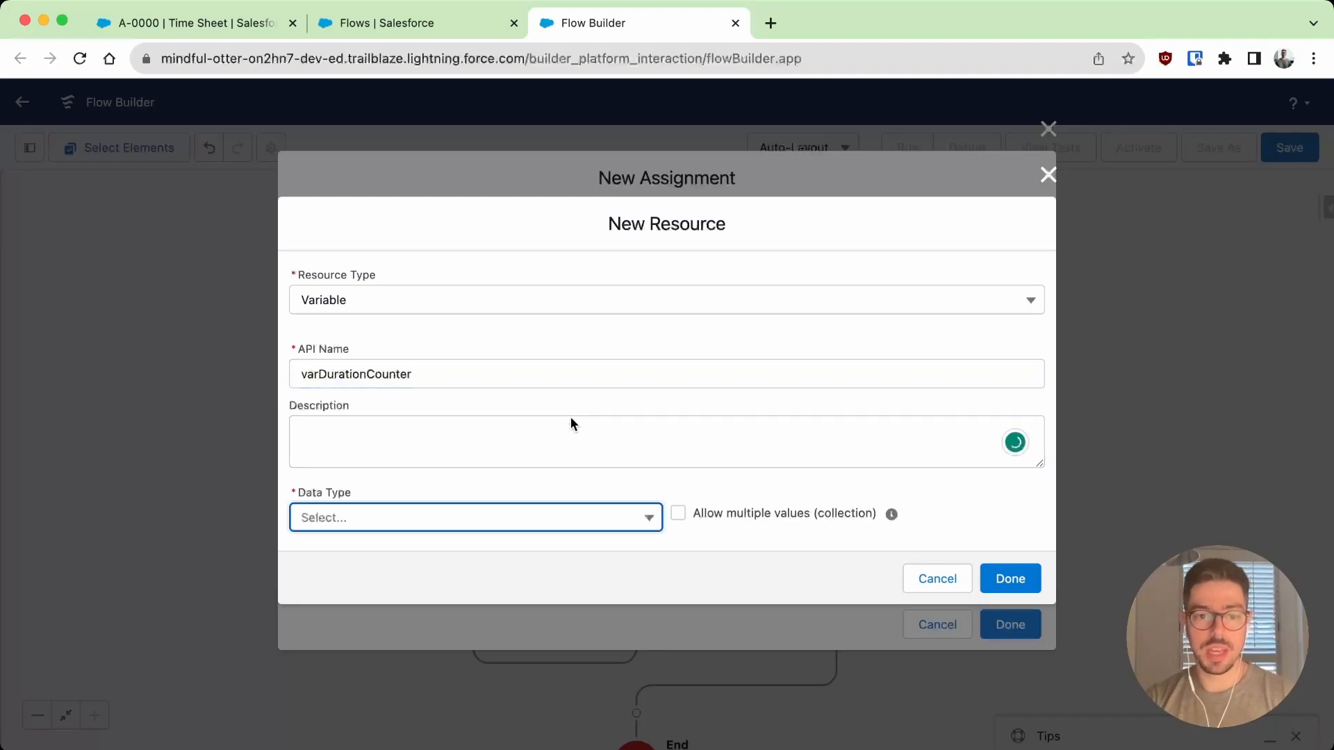
click(567, 519)
click(495, 327)
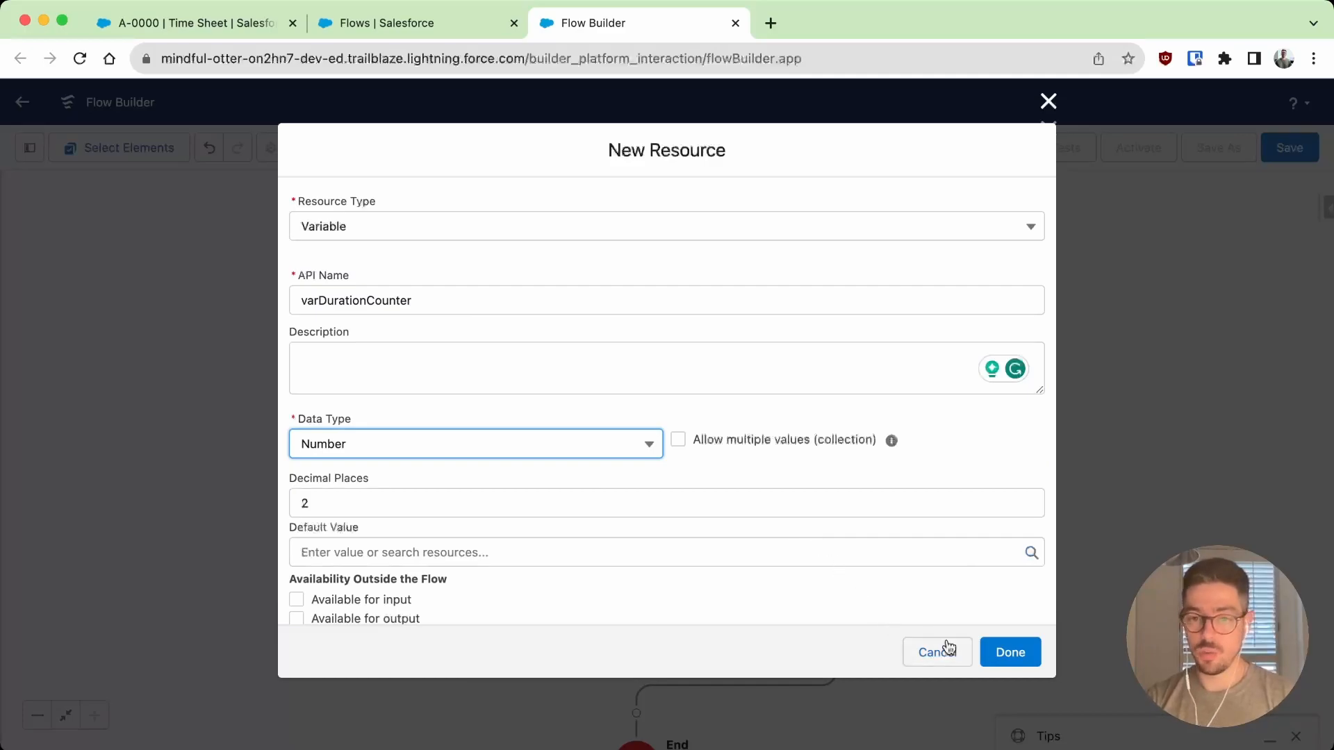
click(1002, 663)
- Set varDurationCounter equal to 0 and finish the Assignment element
click(904, 531)
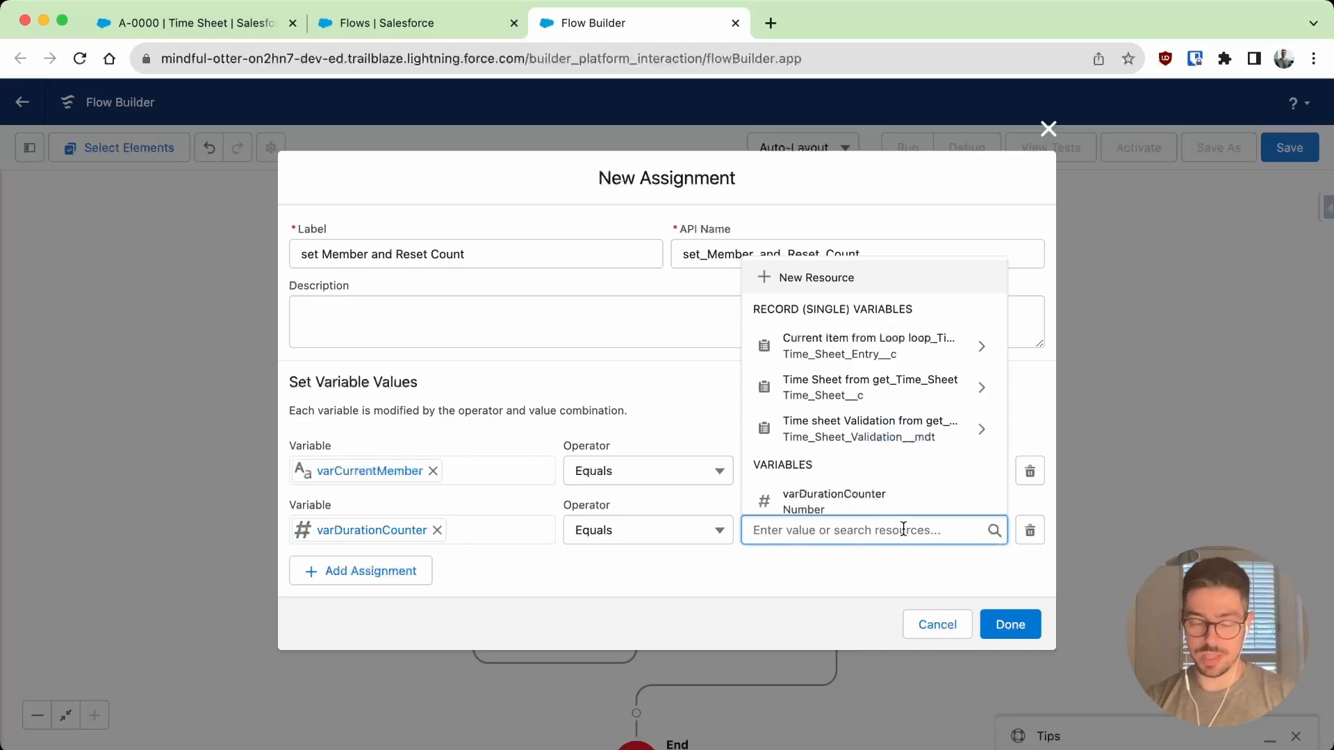
text(0)
click(824, 566)
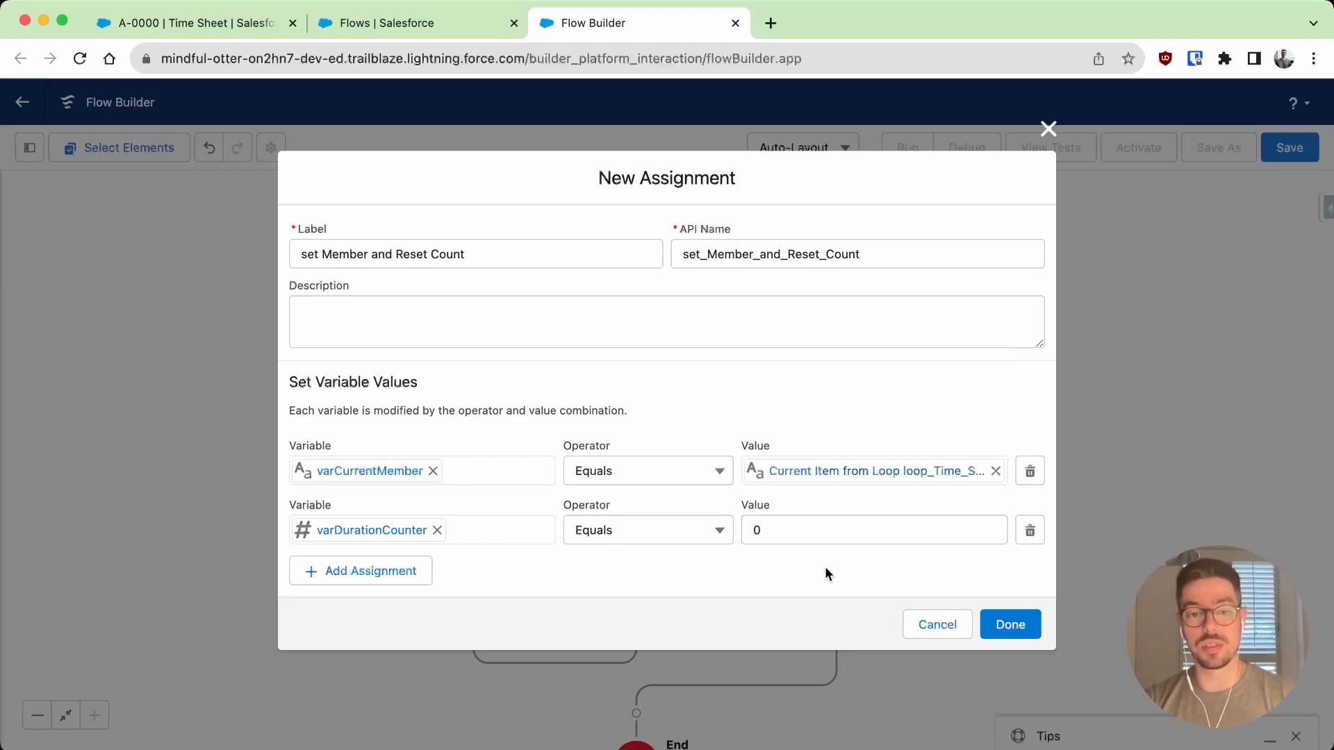
click(1010, 625)
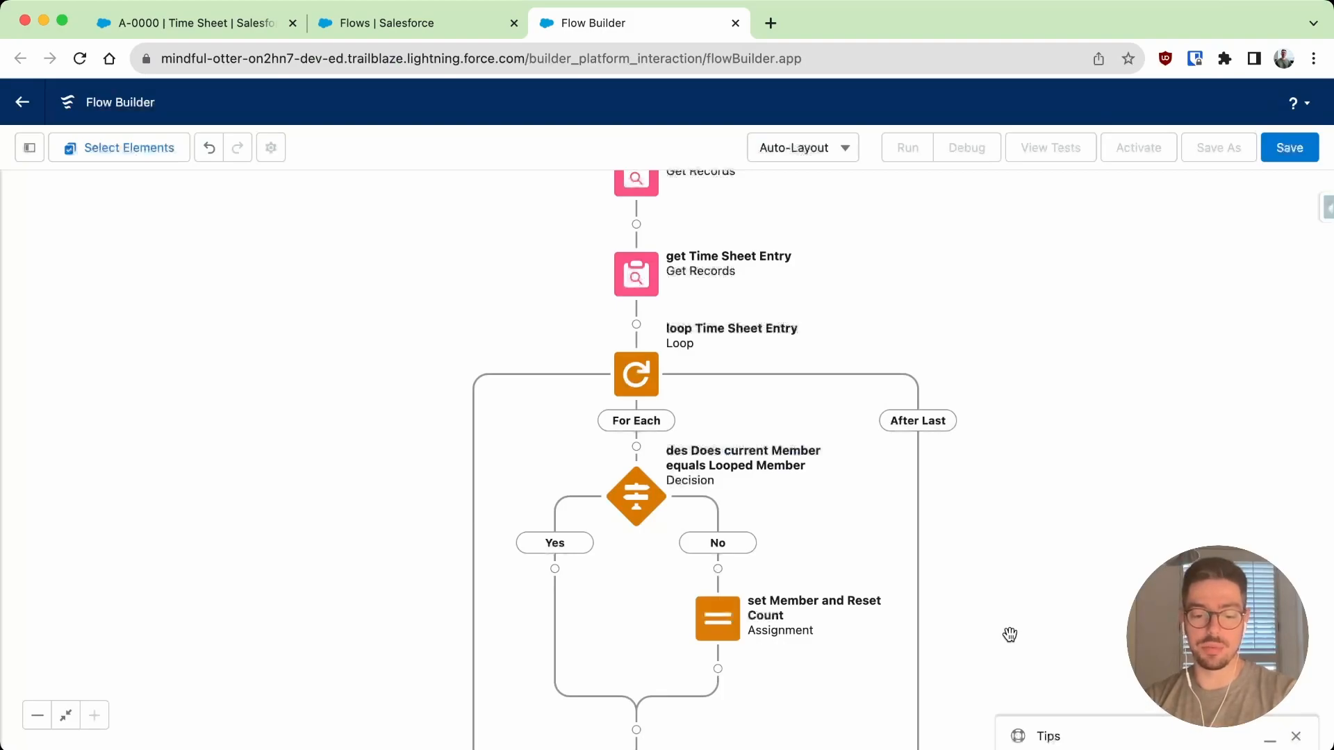
- Add an Assignment element inside the loop where the Yes and No paths merge, labelled "set Duration Counter" with API name set_Duration_Counter
drag(1012, 582, 1009, 456)
drag(844, 566, 855, 556)
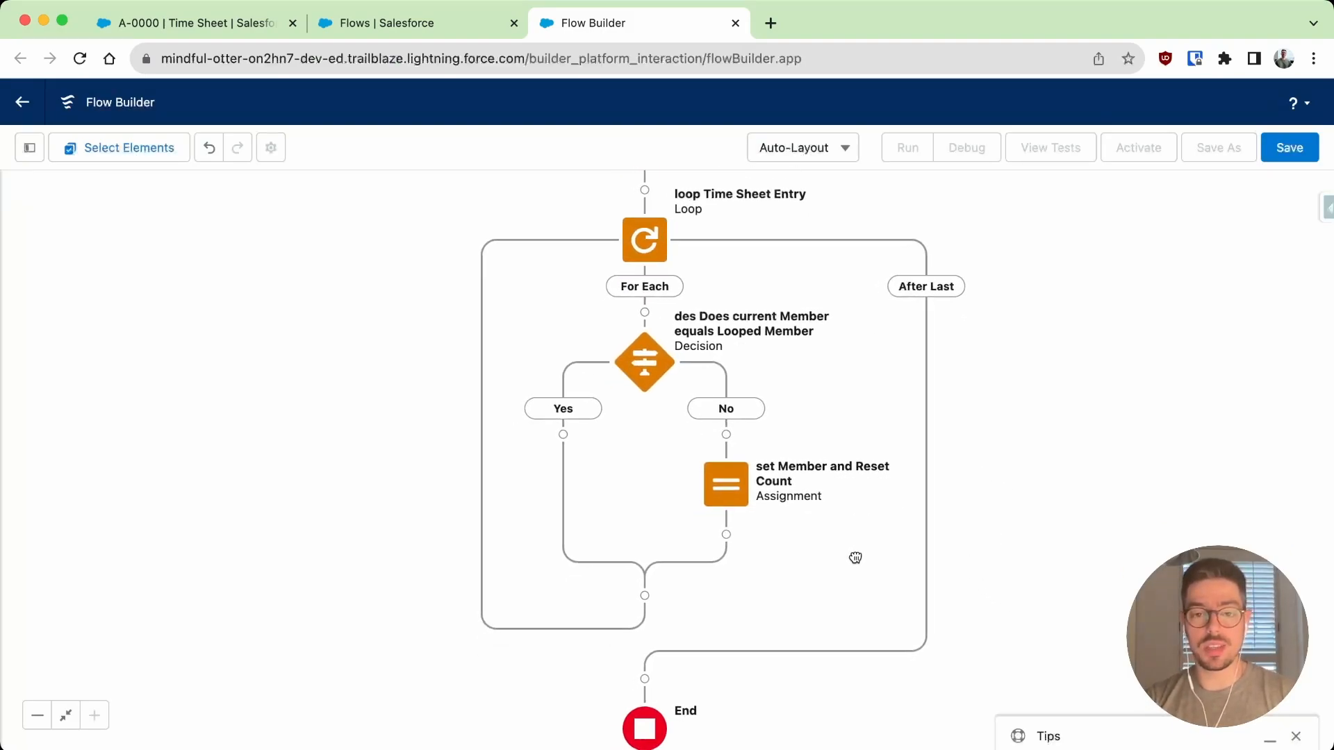
click(645, 596)
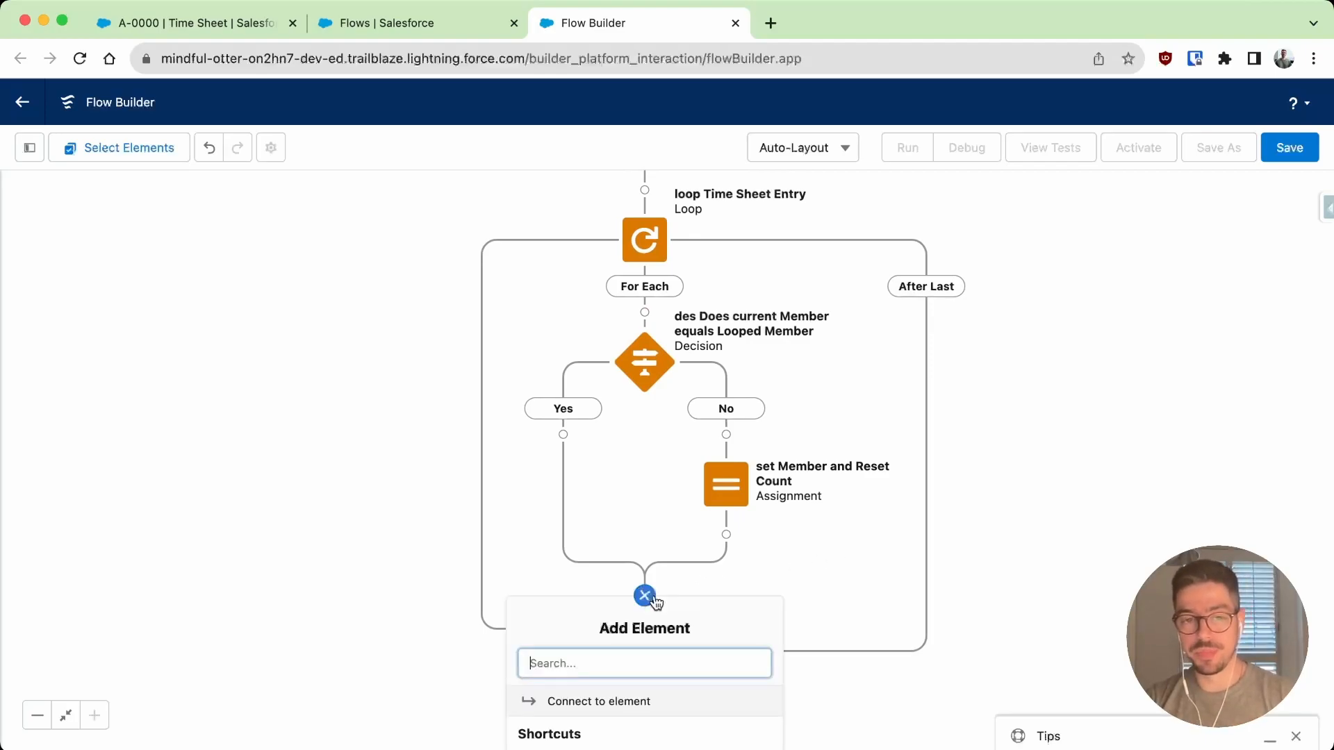
text(ass)
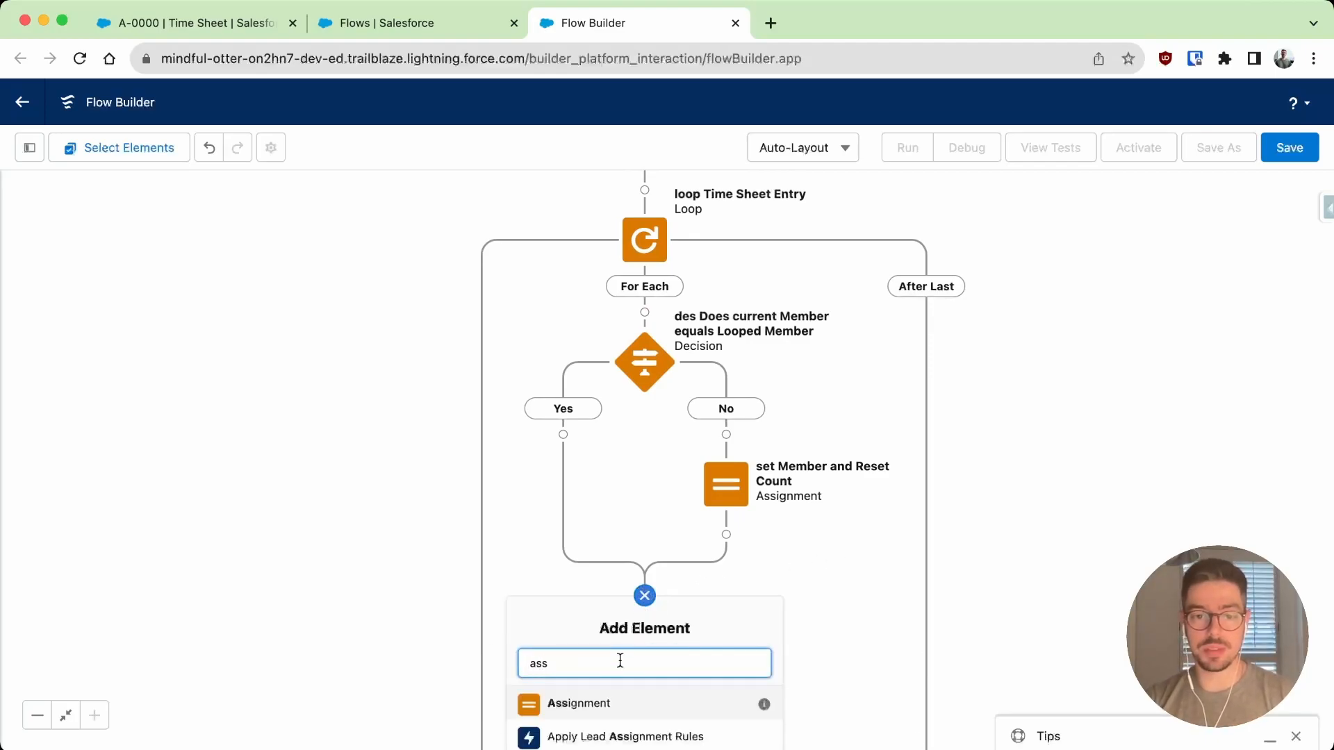
click(616, 706)
text(set Duration Count)
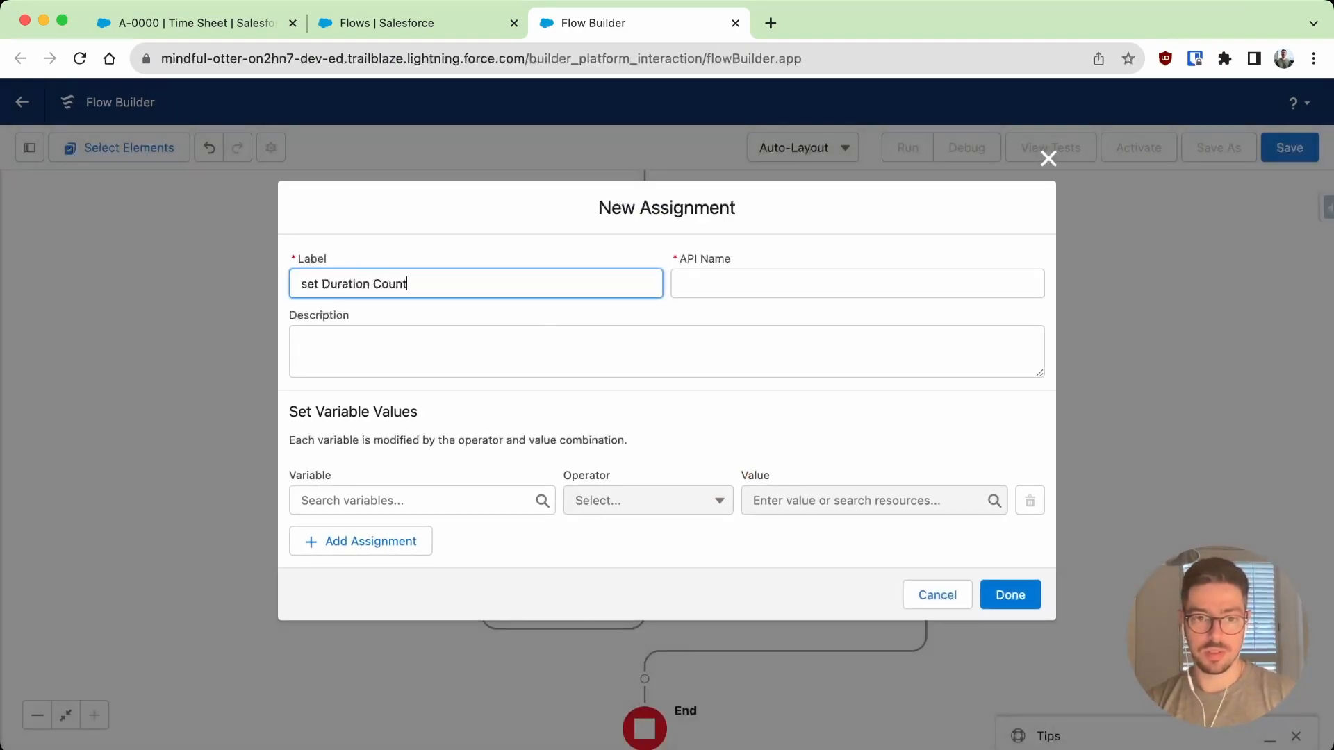
text(er)
key(Tab)
- Make the assignment add the current loop item's Duration_in_Minutes_1__c to varDurationCounter and finish the Assignment element
click(477, 501)
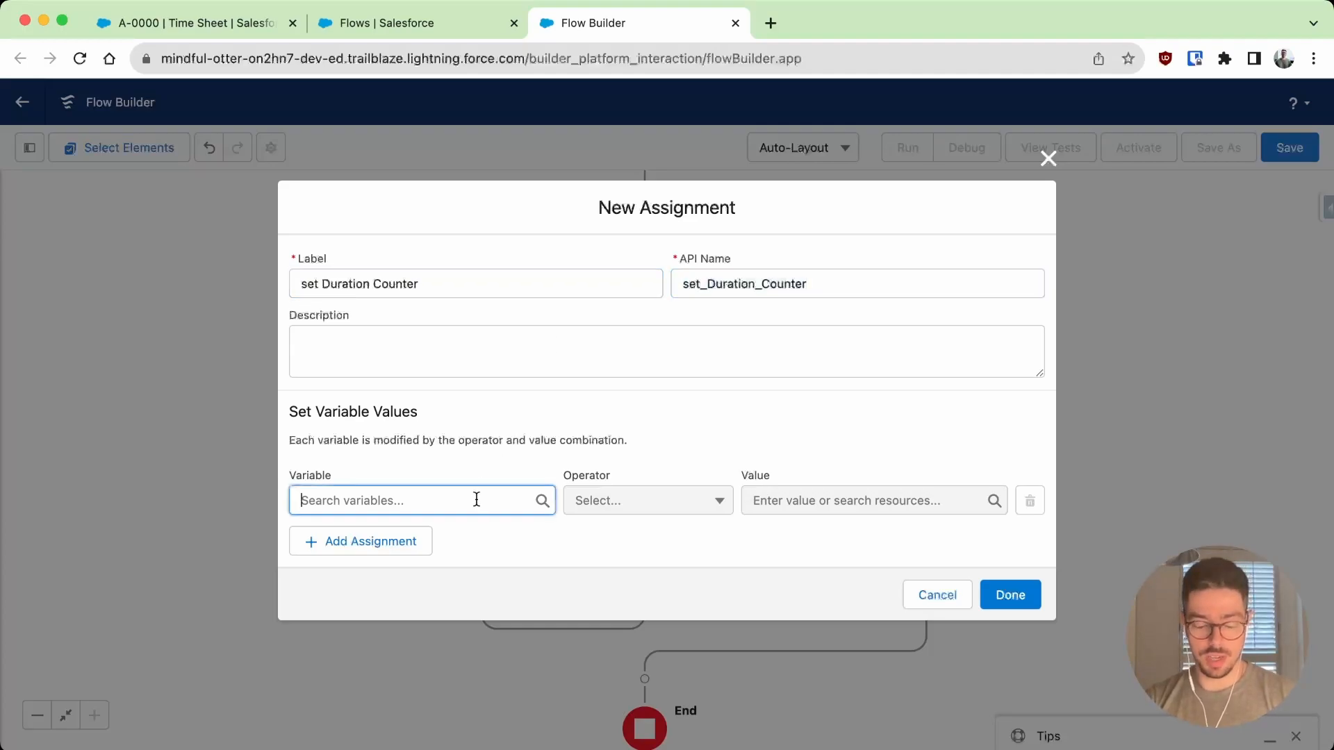
text(varDurationCounter})
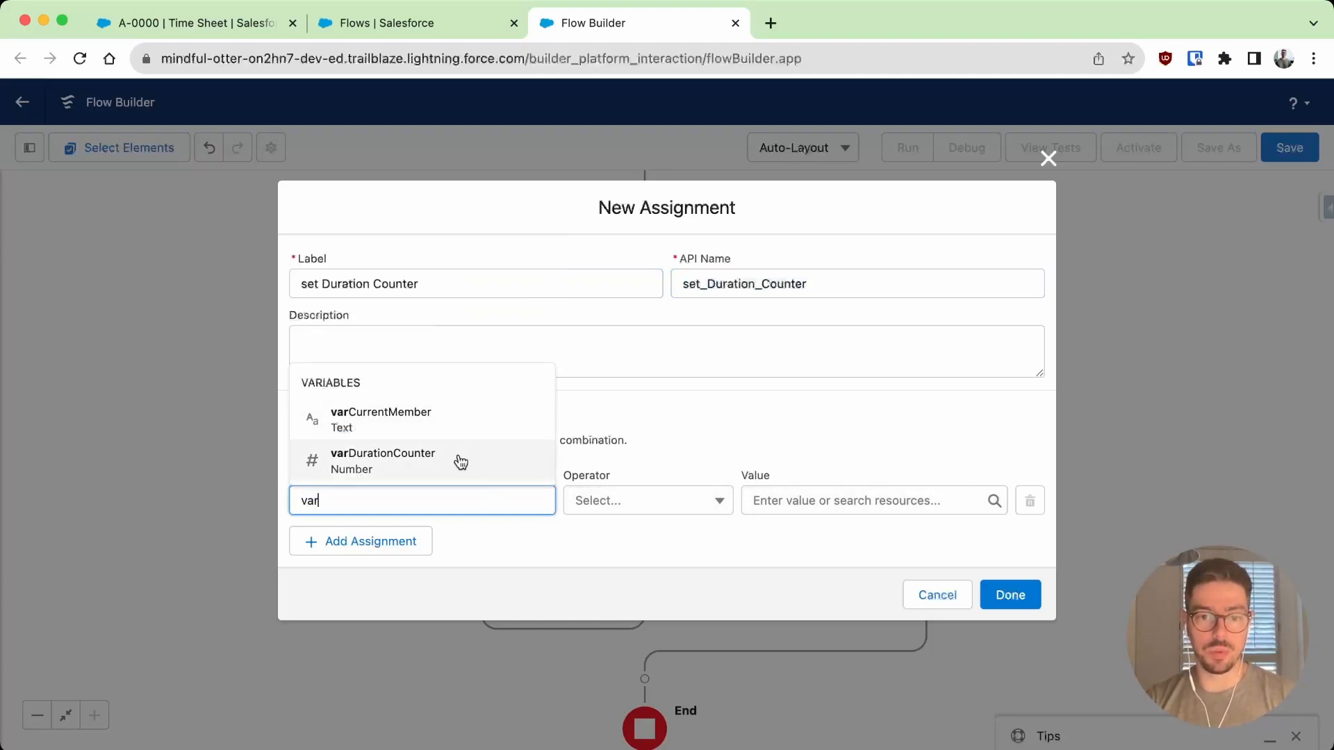
click(461, 462)
click(620, 501)
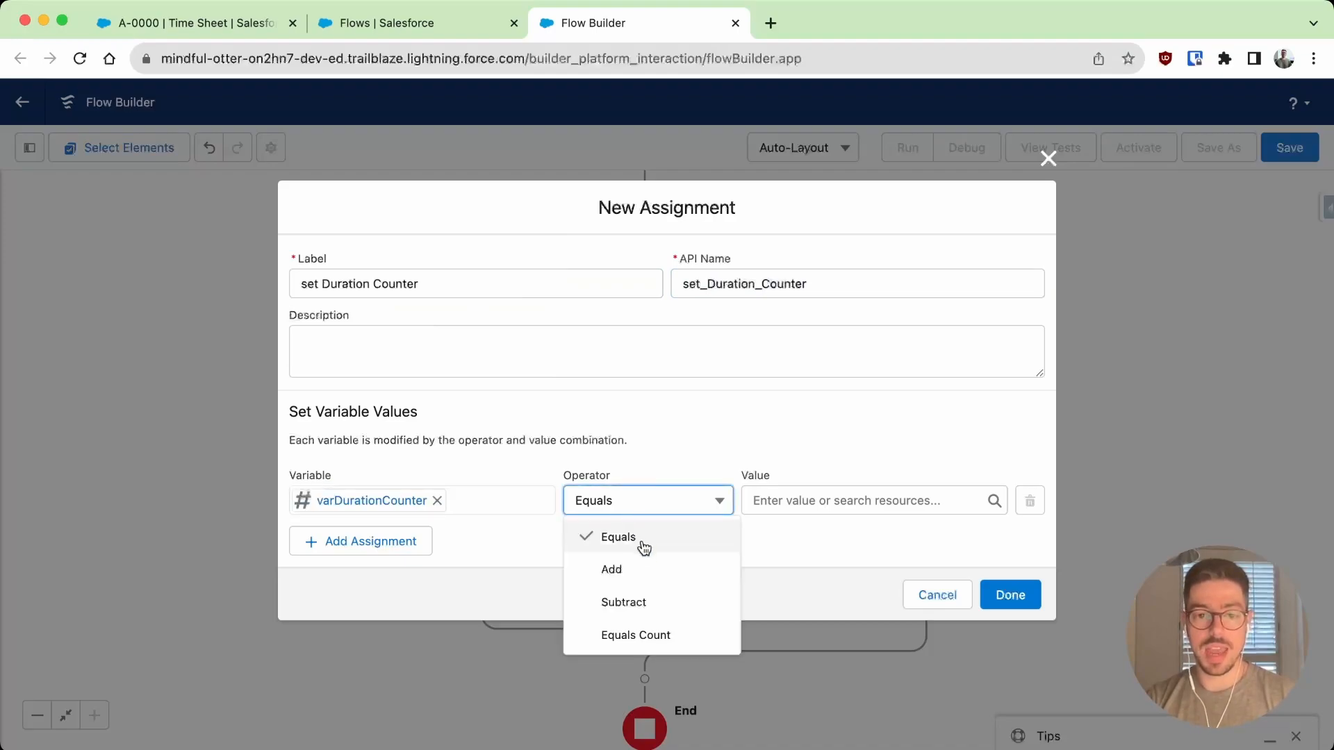
click(626, 569)
click(824, 503)
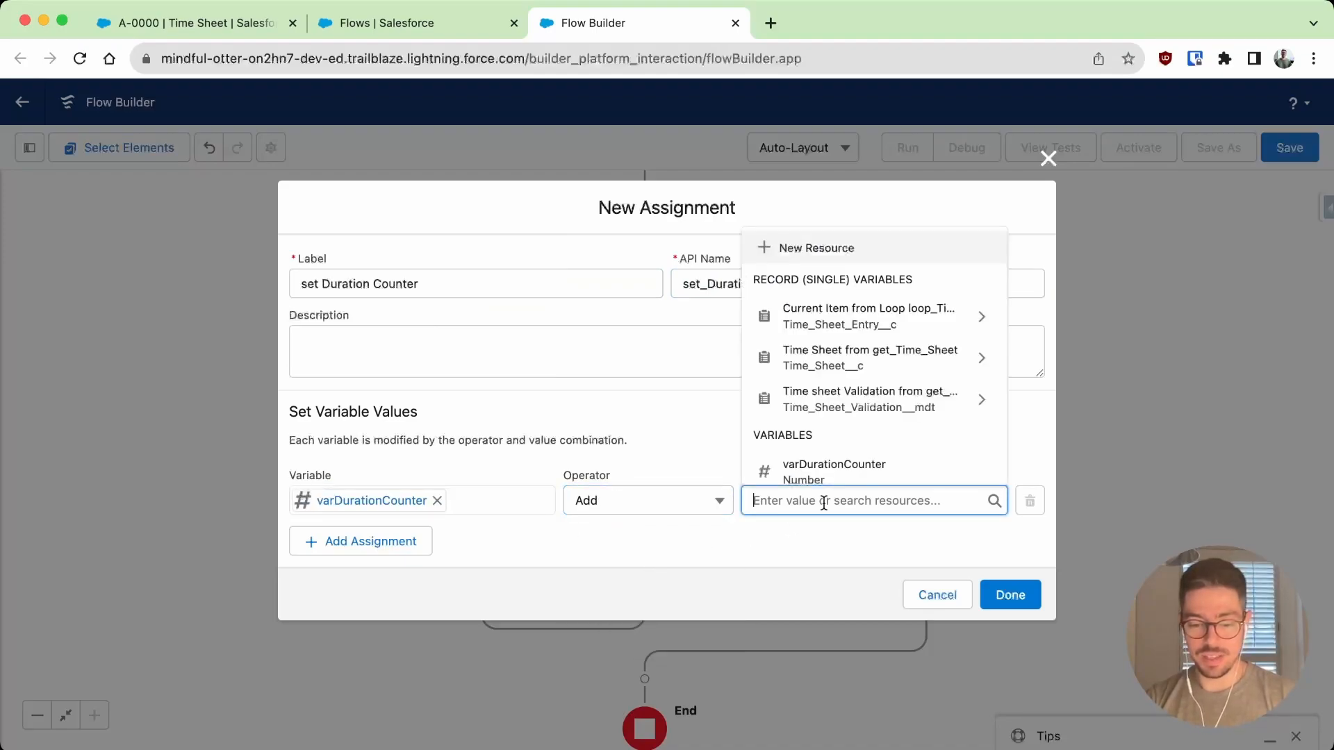
text(cu)
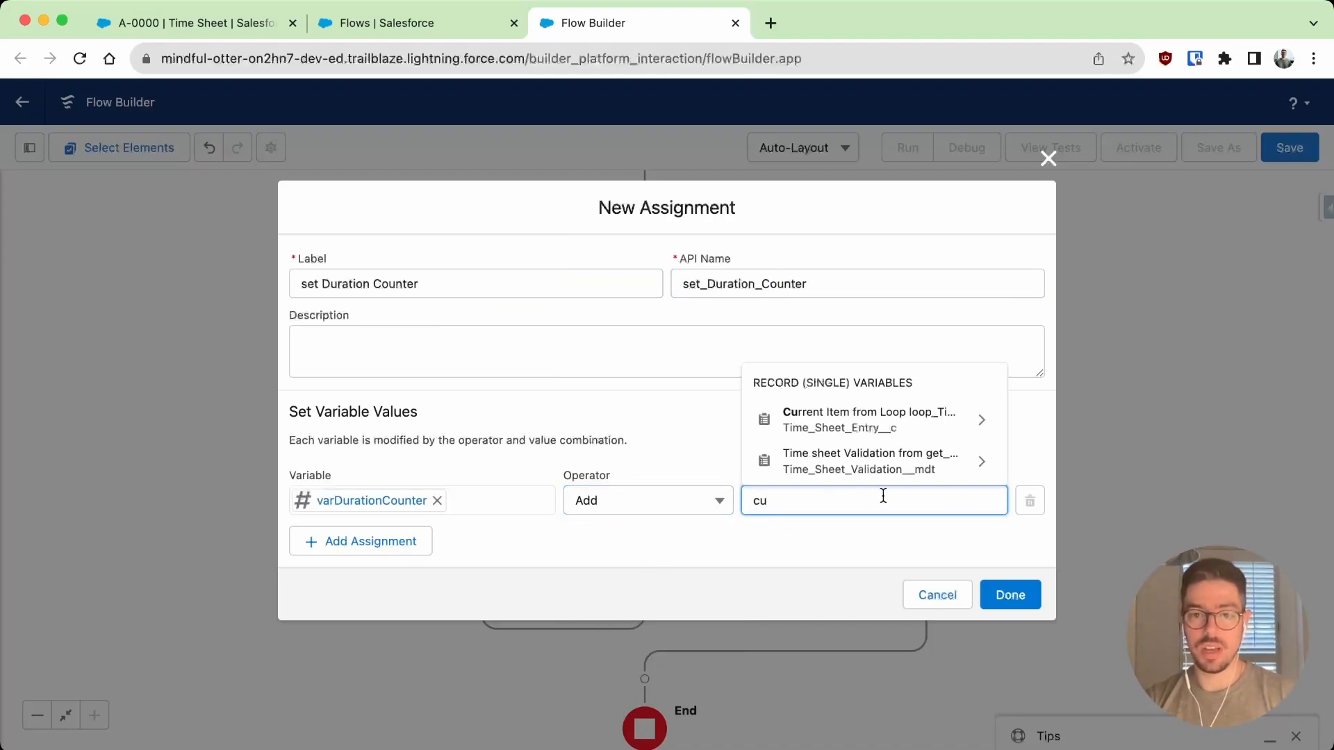
click(913, 424)
text(dur)
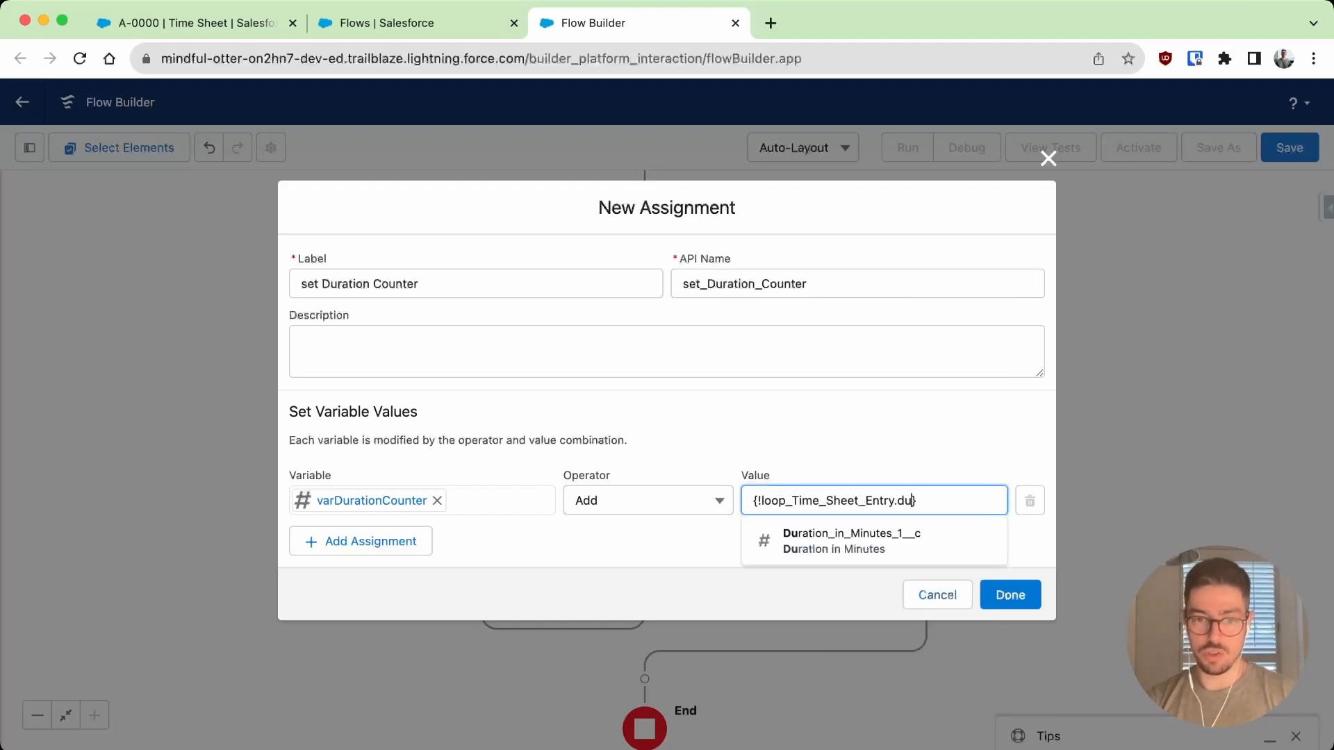
click(893, 542)
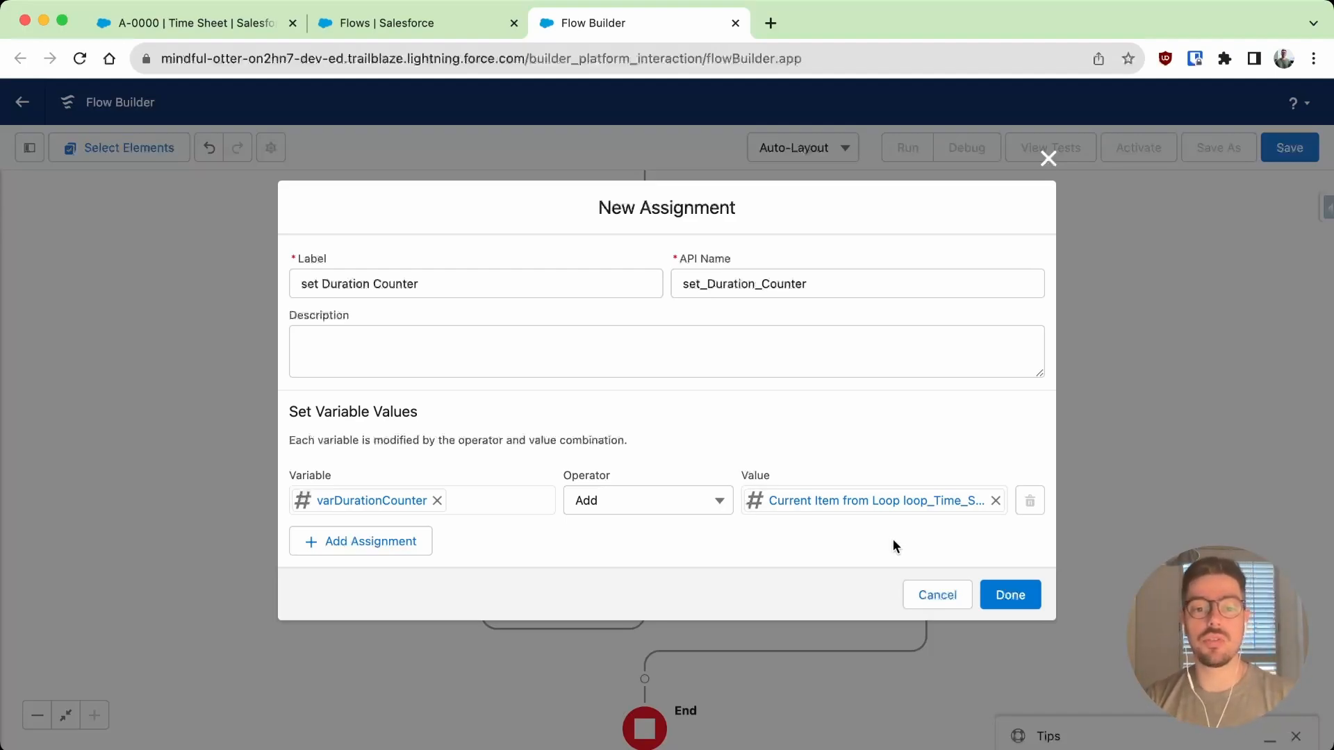
click(1011, 594)
- Add a Decision element after set Duration Counter, labelled "des Current Duration Above CMT?" with API name des_Current_Duration_Above_CMT
scroll(959, 471, down, 4)
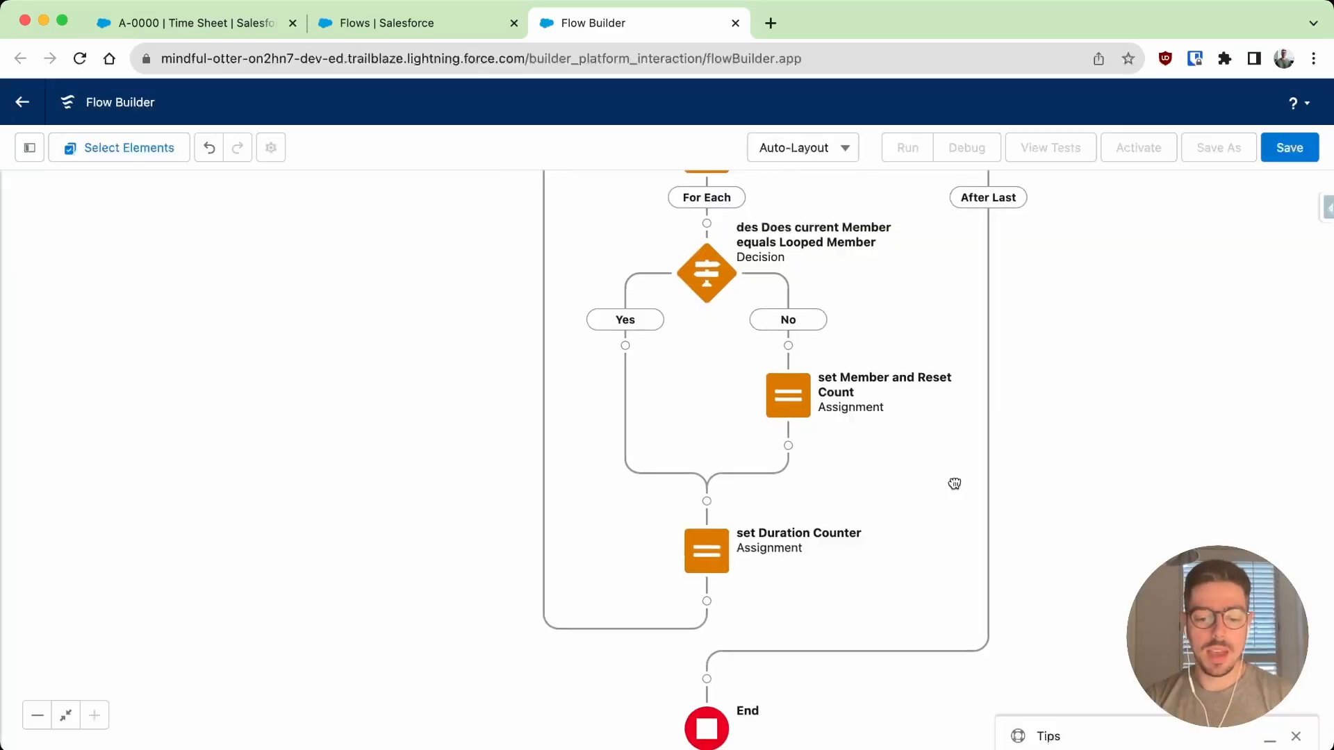
click(722, 576)
text(dec)
click(678, 674)
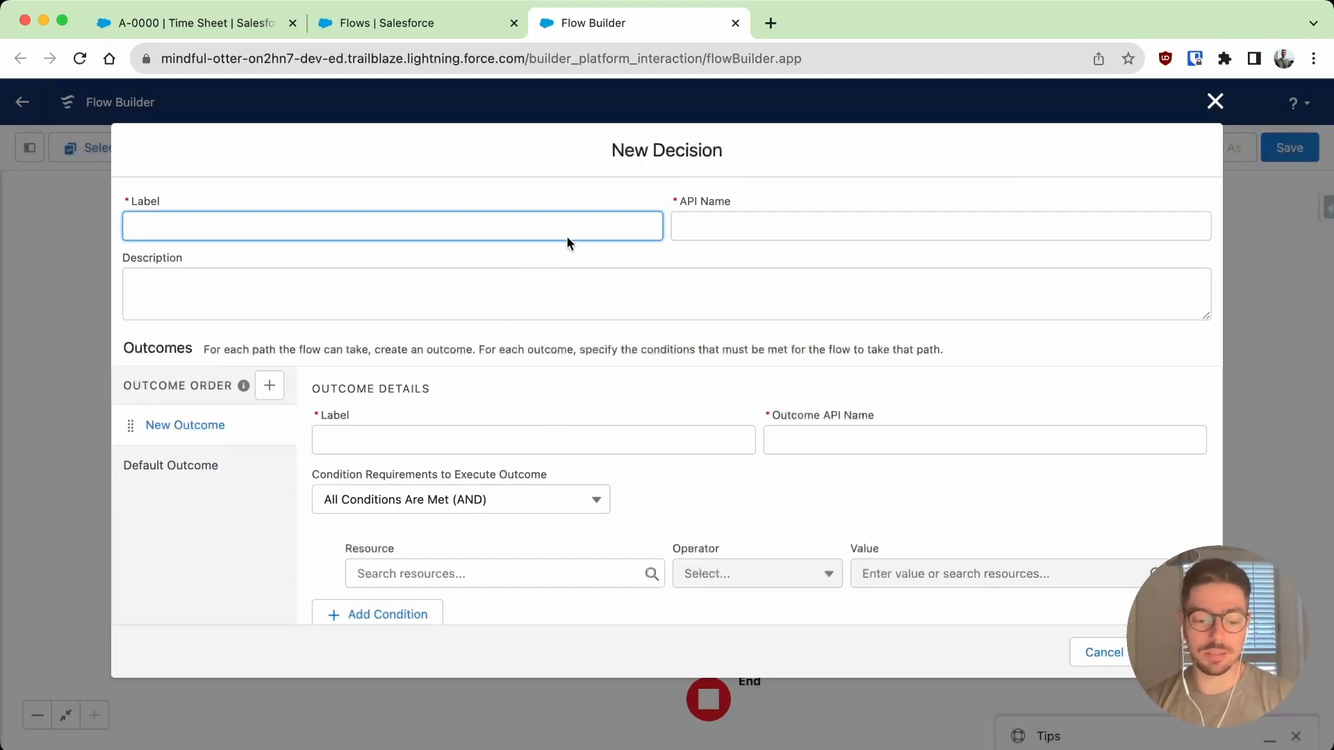
text(des Current Duration Above)
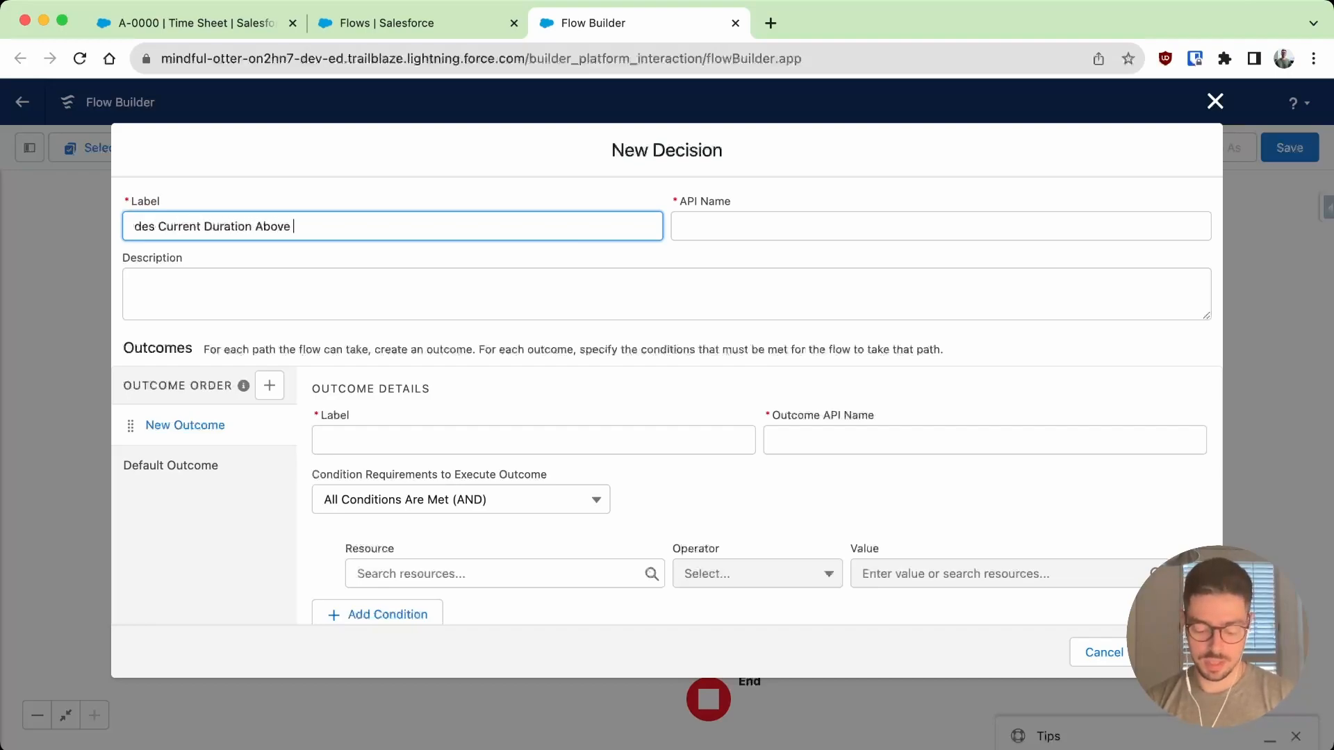
text( CMT)
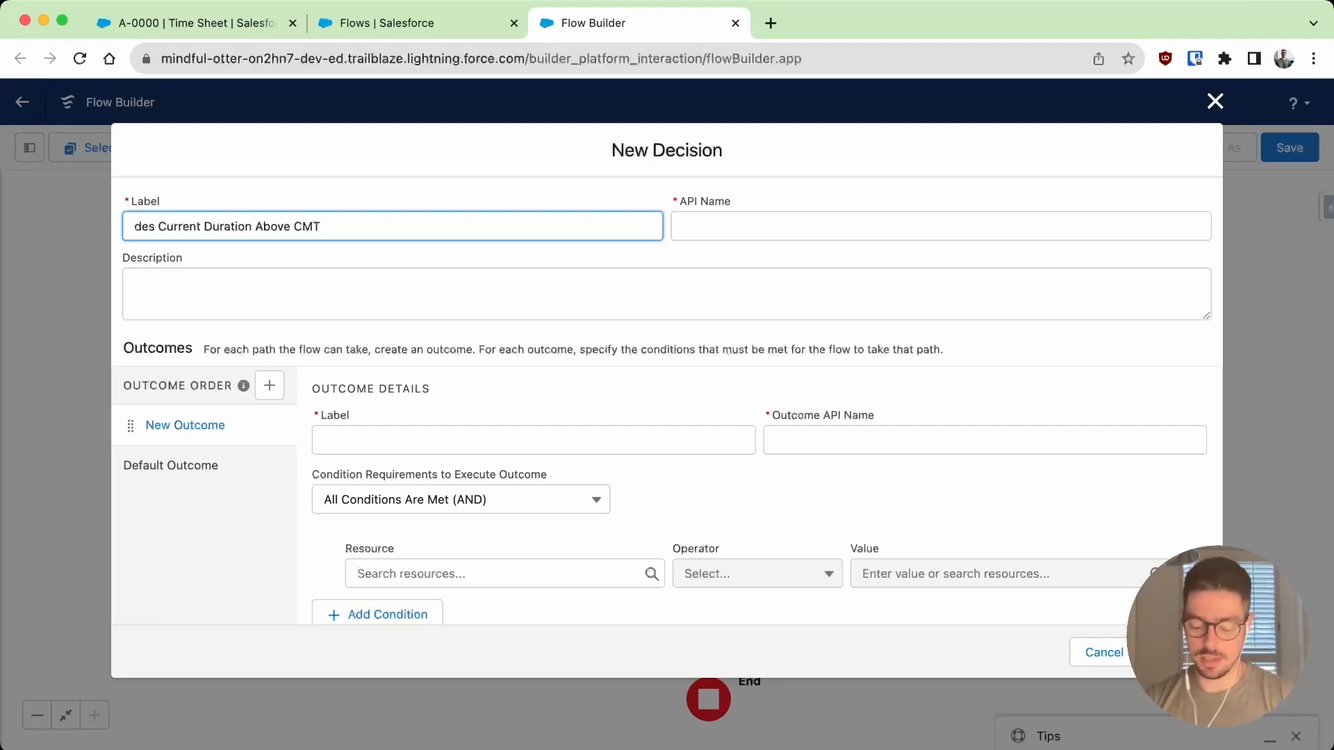
text(?)
key(Tab)
- Label the decision's first outcome "Validation Required" with API name Validation_Required
click(566, 439)
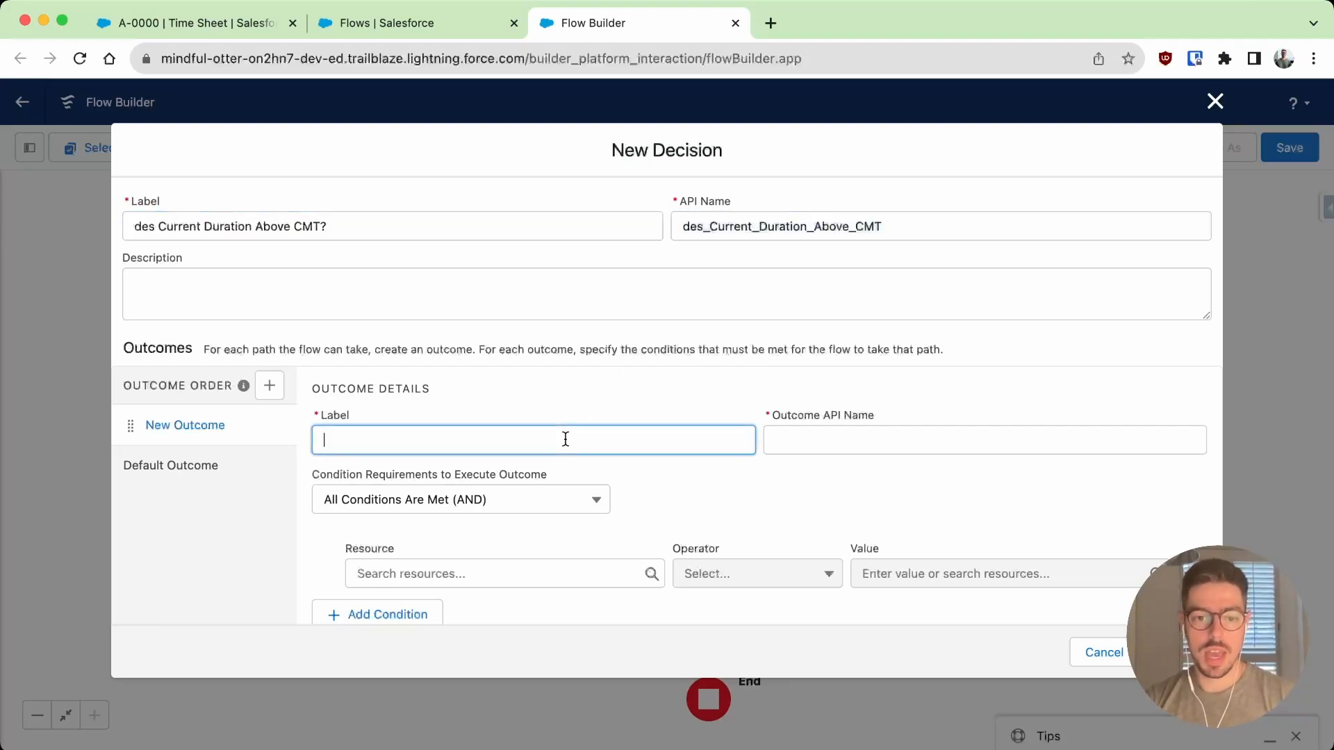
text(Val)
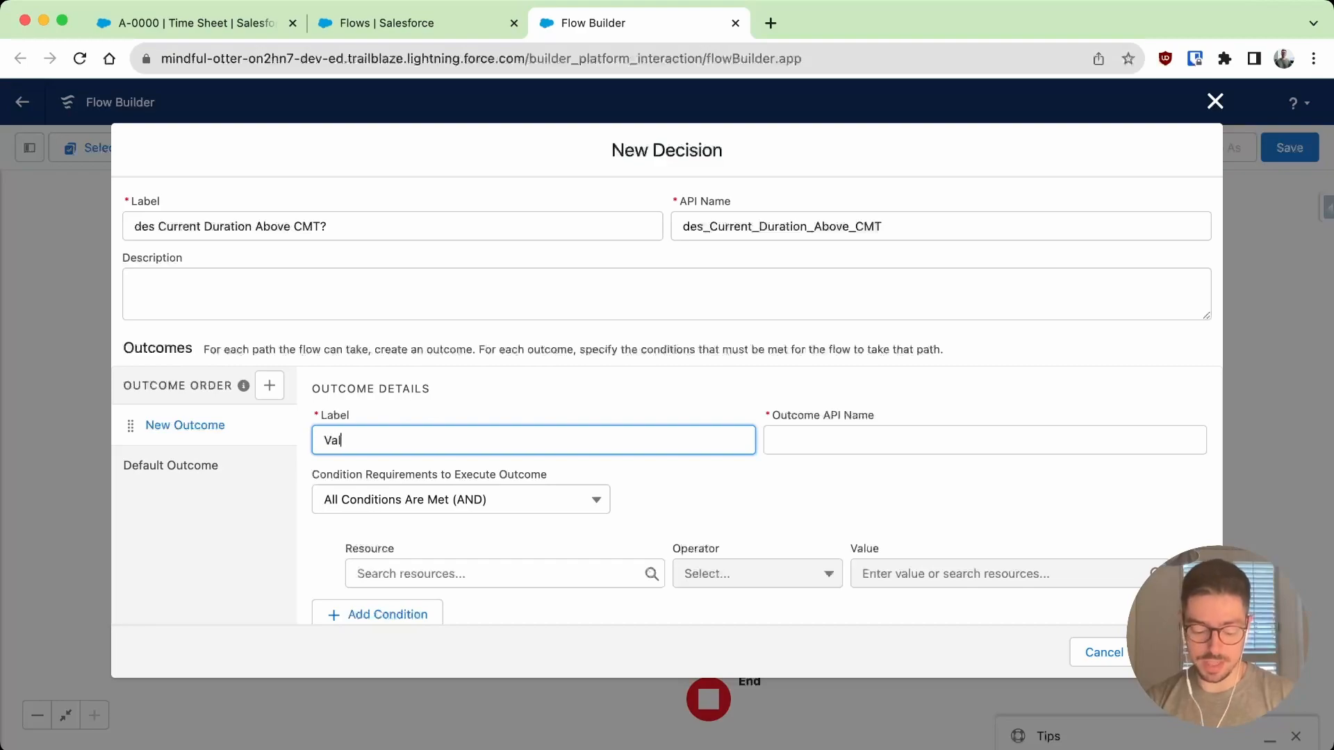
text(idation Required)
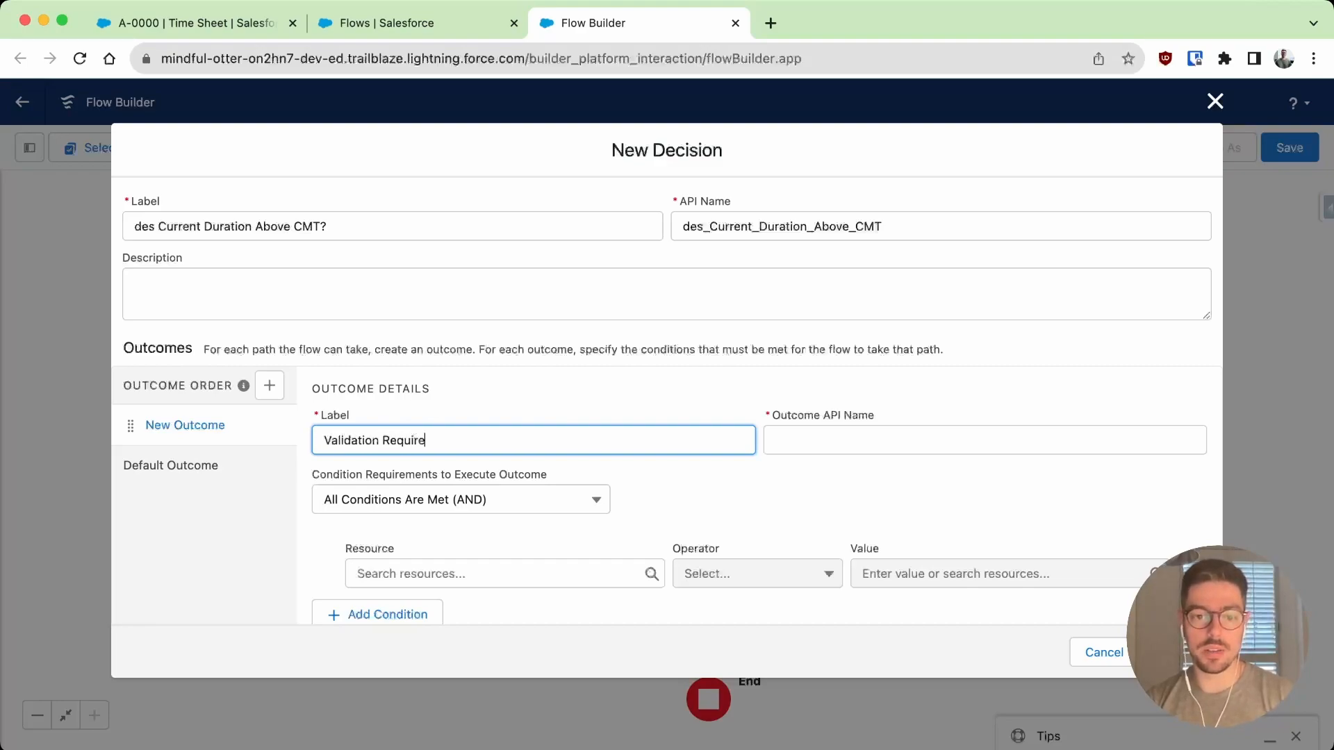
key(Tab)
- Set the outcome condition to varDurationCounter Greater Than Max_Time_Allowed__c from get_Custom_Meta_Data_Type and finish the Decision element
click(537, 574)
text(var)
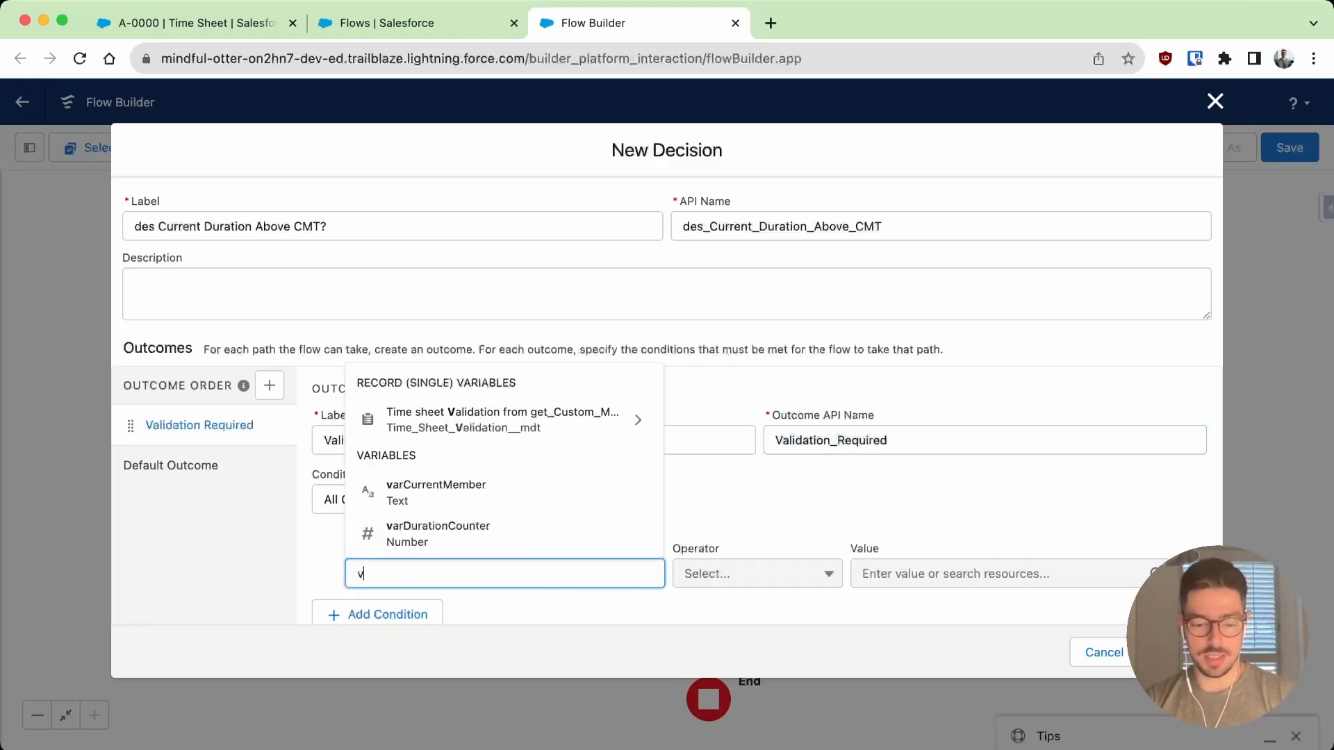
click(544, 534)
click(765, 574)
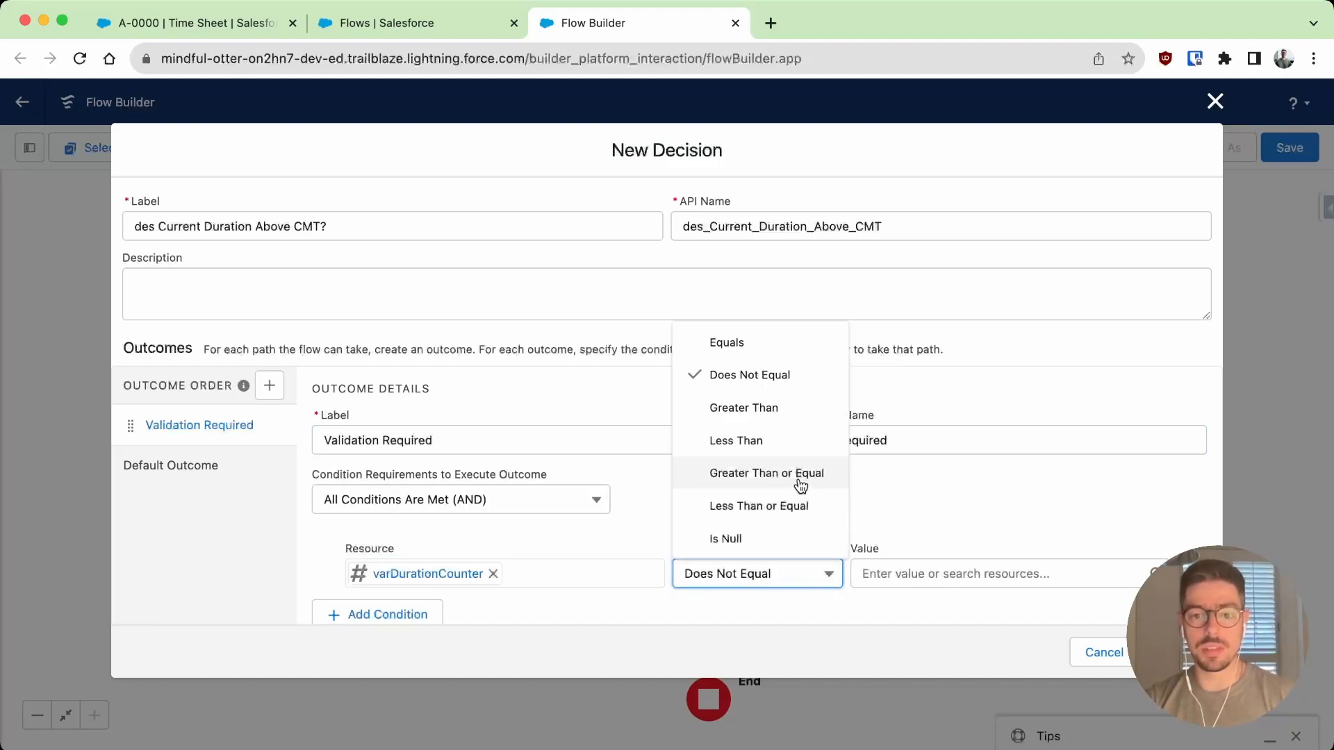
click(787, 413)
click(903, 574)
text(get)
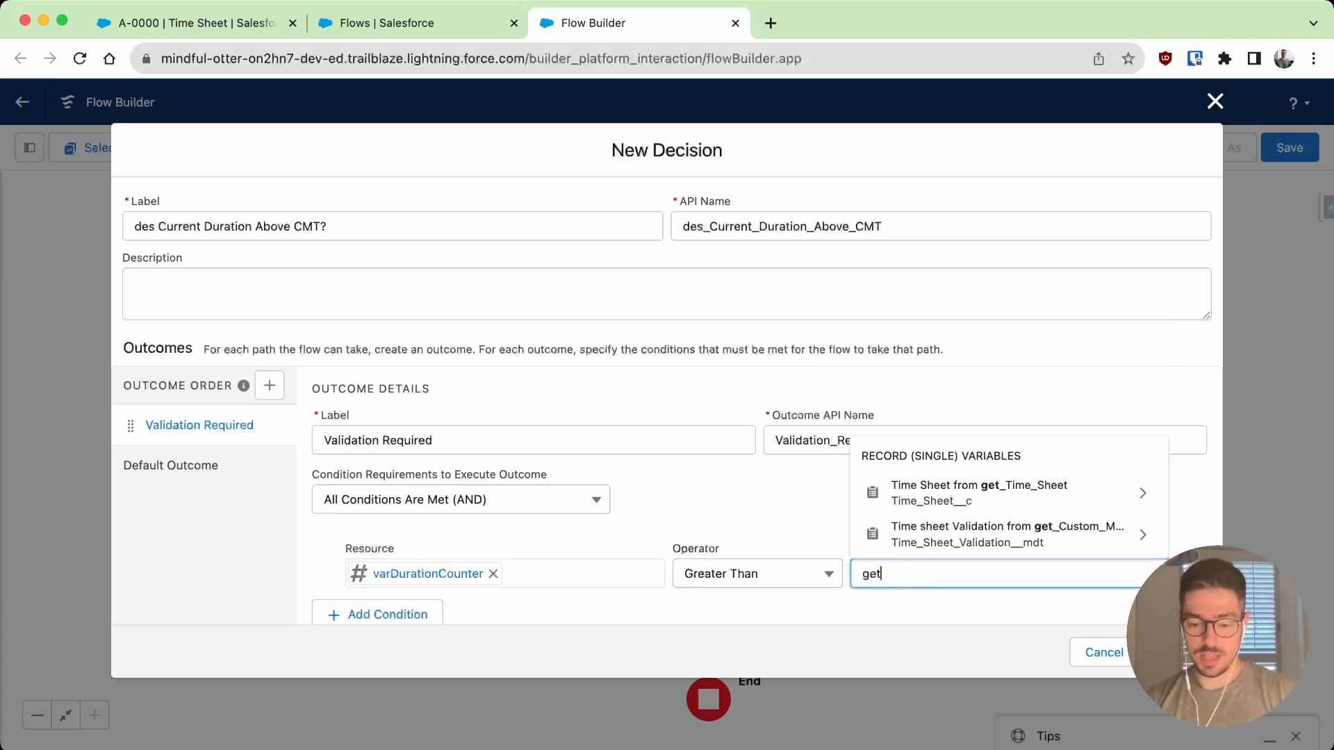
click(1027, 540)
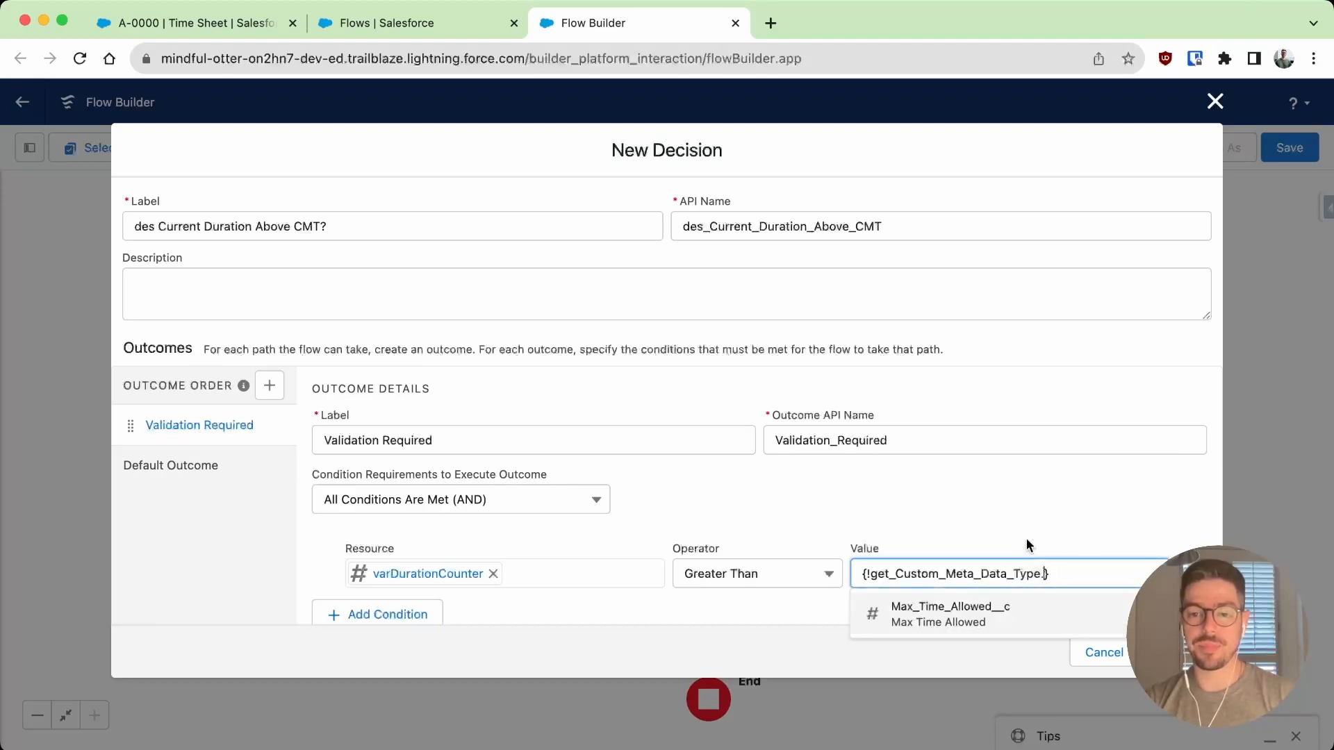
click(1035, 618)
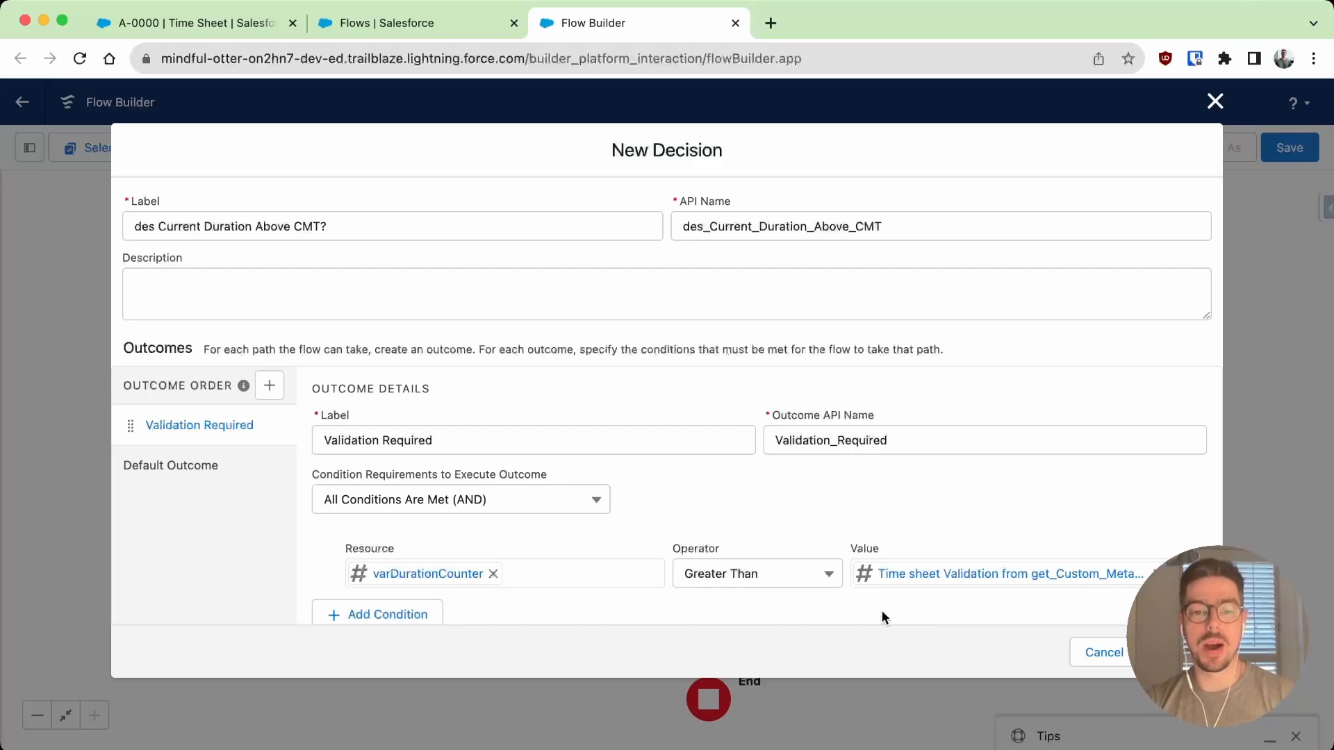
scroll(882, 610, down, 1)
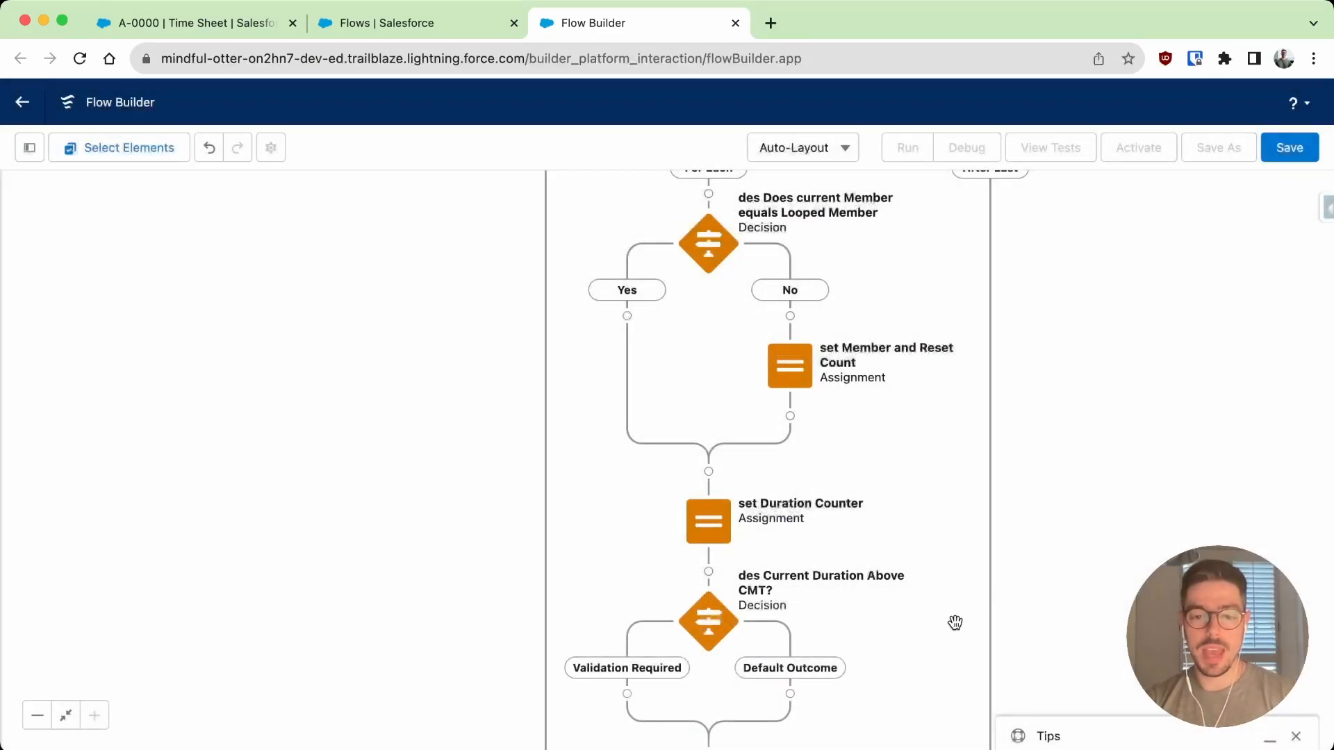
- Add an Update Triggering Record element on the Validation Required path, labelled "update Validation Message" with API name update_Validation_Message
drag(955, 623, 1010, 441)
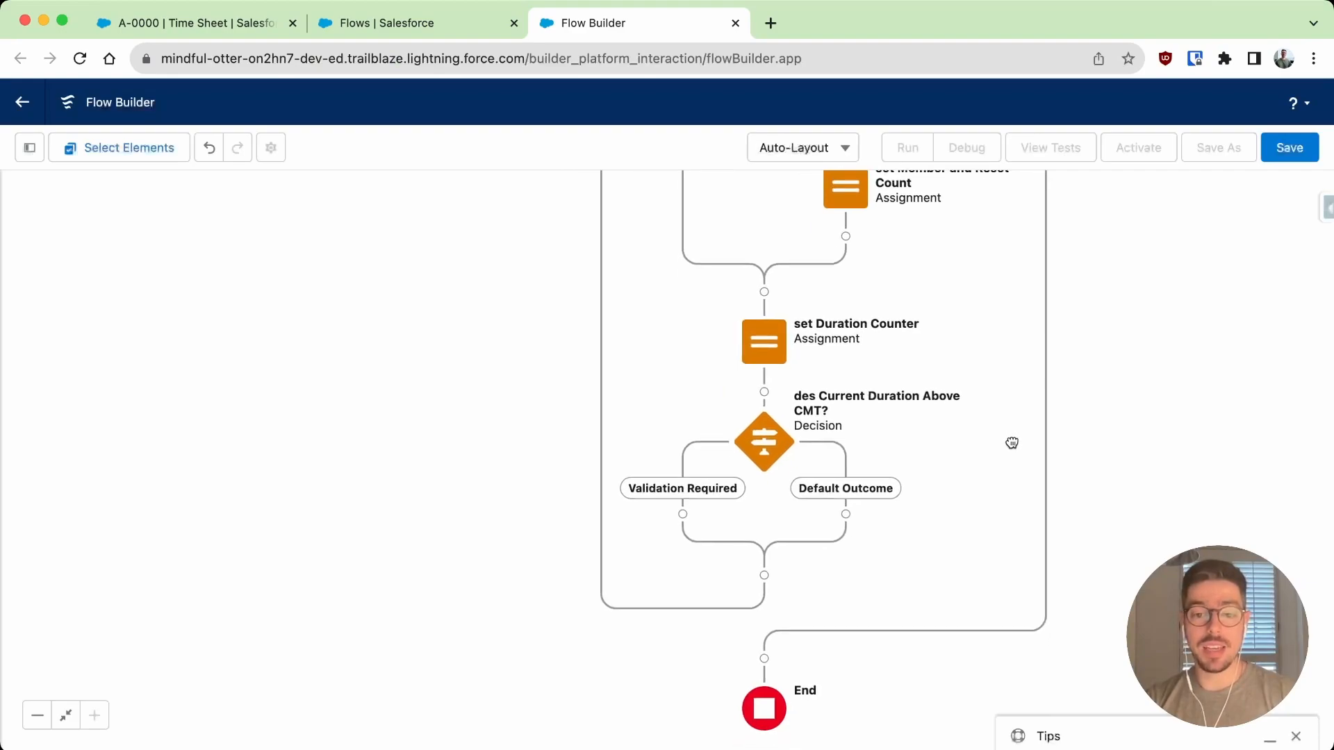
click(683, 513)
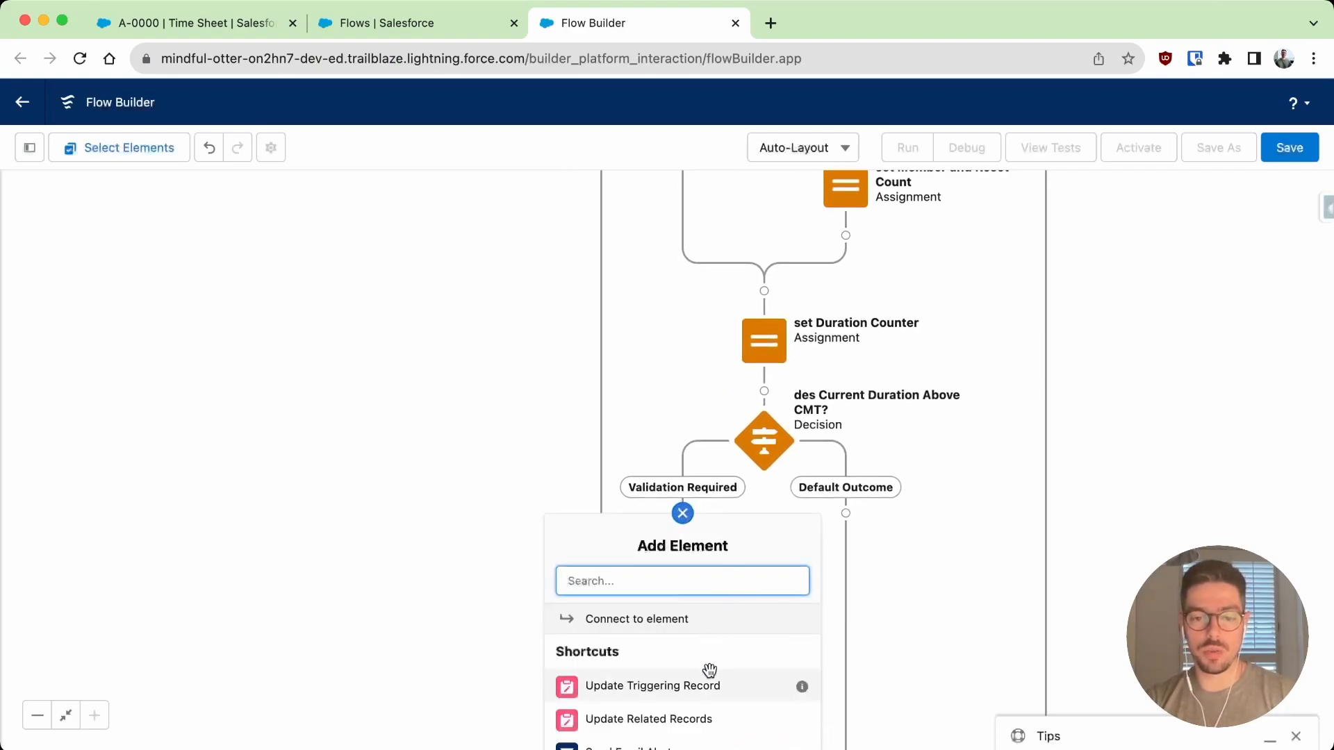
click(742, 691)
click(565, 255)
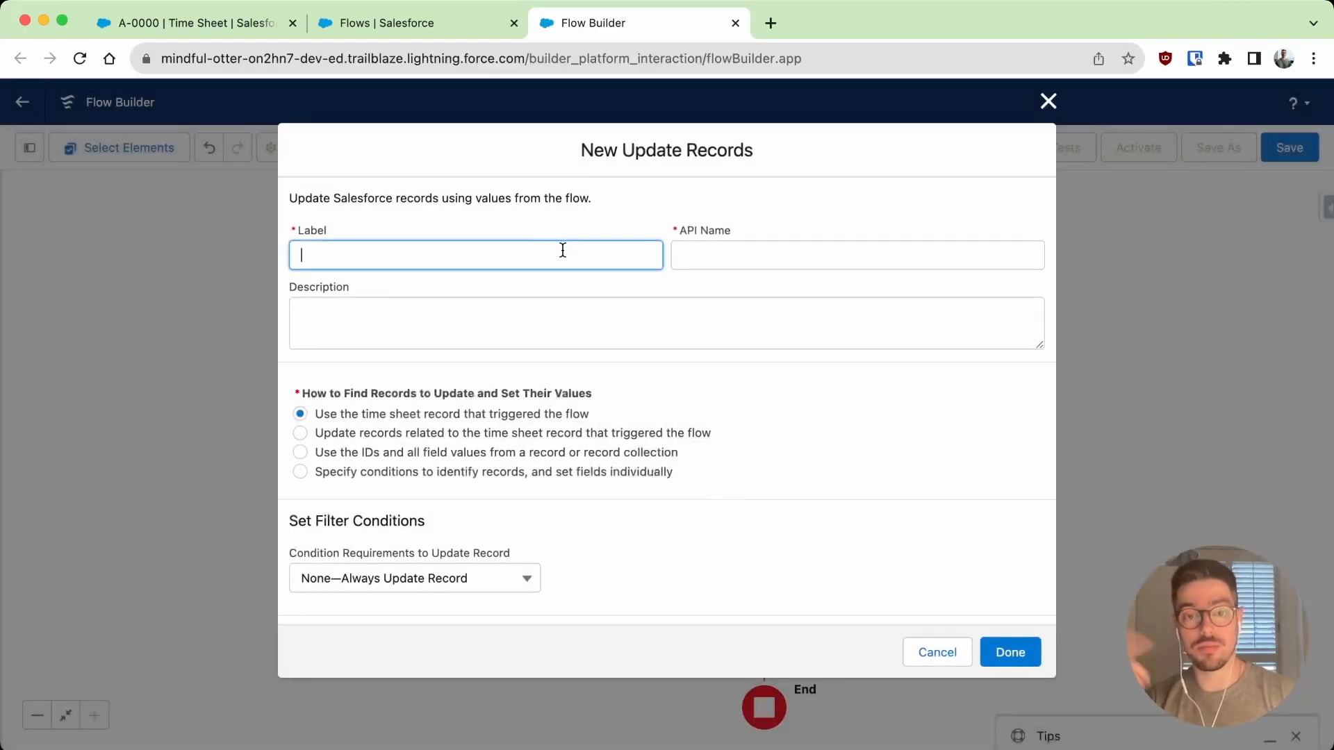
text(upd)
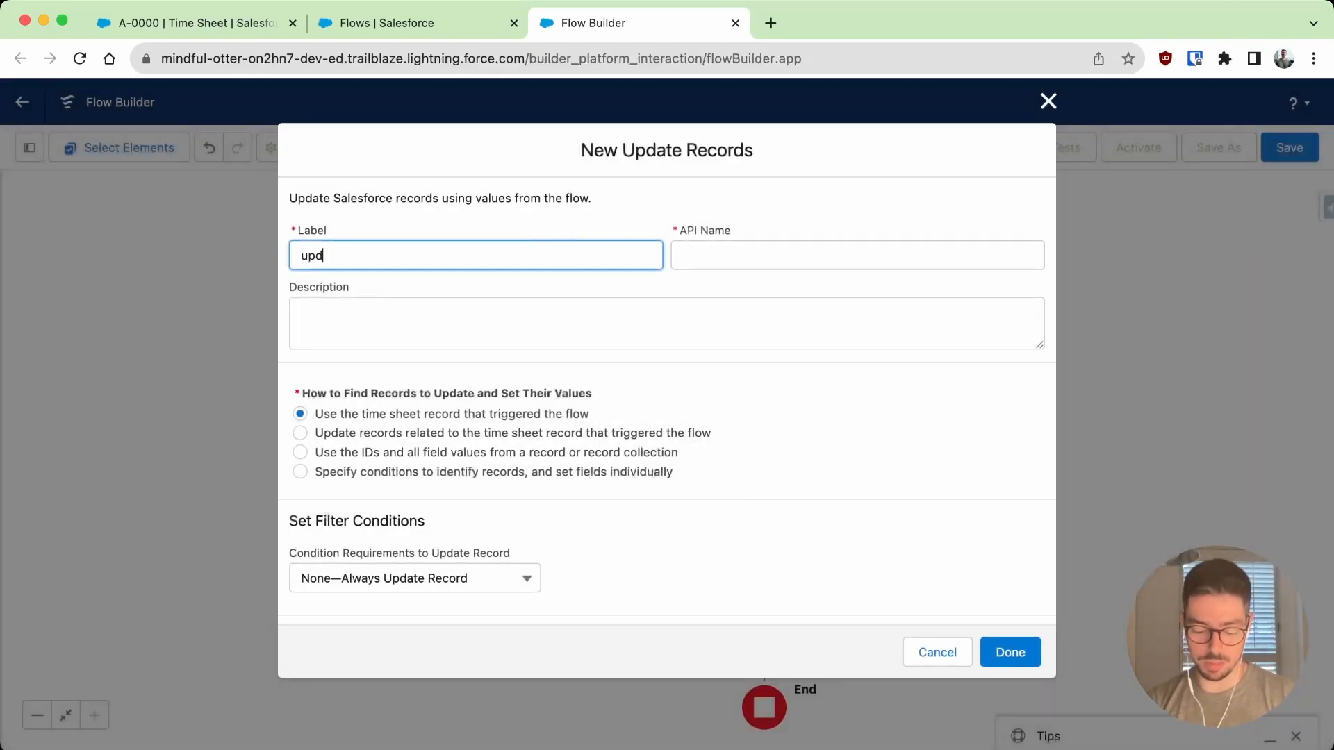
text(ate Valid)
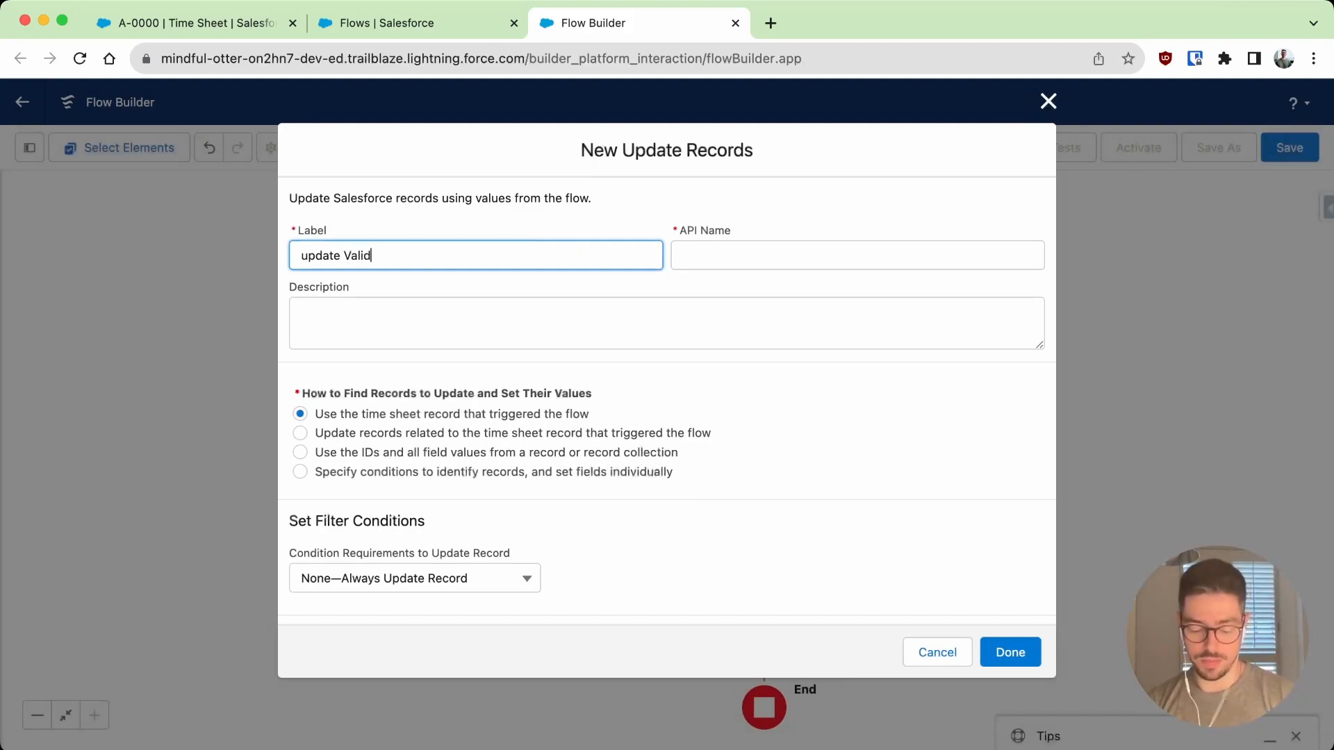
text(ation Message)
key(Tab)
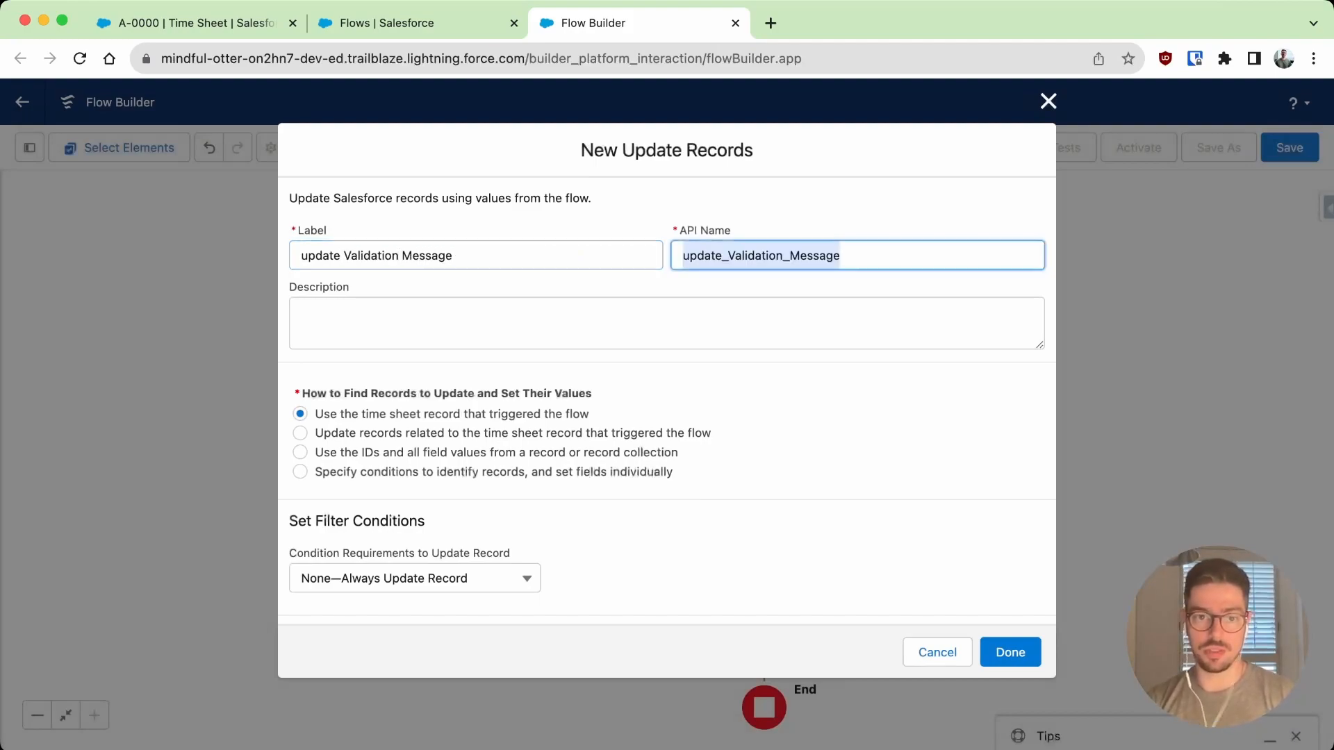
- Set the Time Sheet's Validation_Message__c field to "Member Time Sheet Entry needs Validation!" and finish the Update Records element
scroll(528, 543, down, 3)
click(528, 546)
text(va)
click(535, 584)
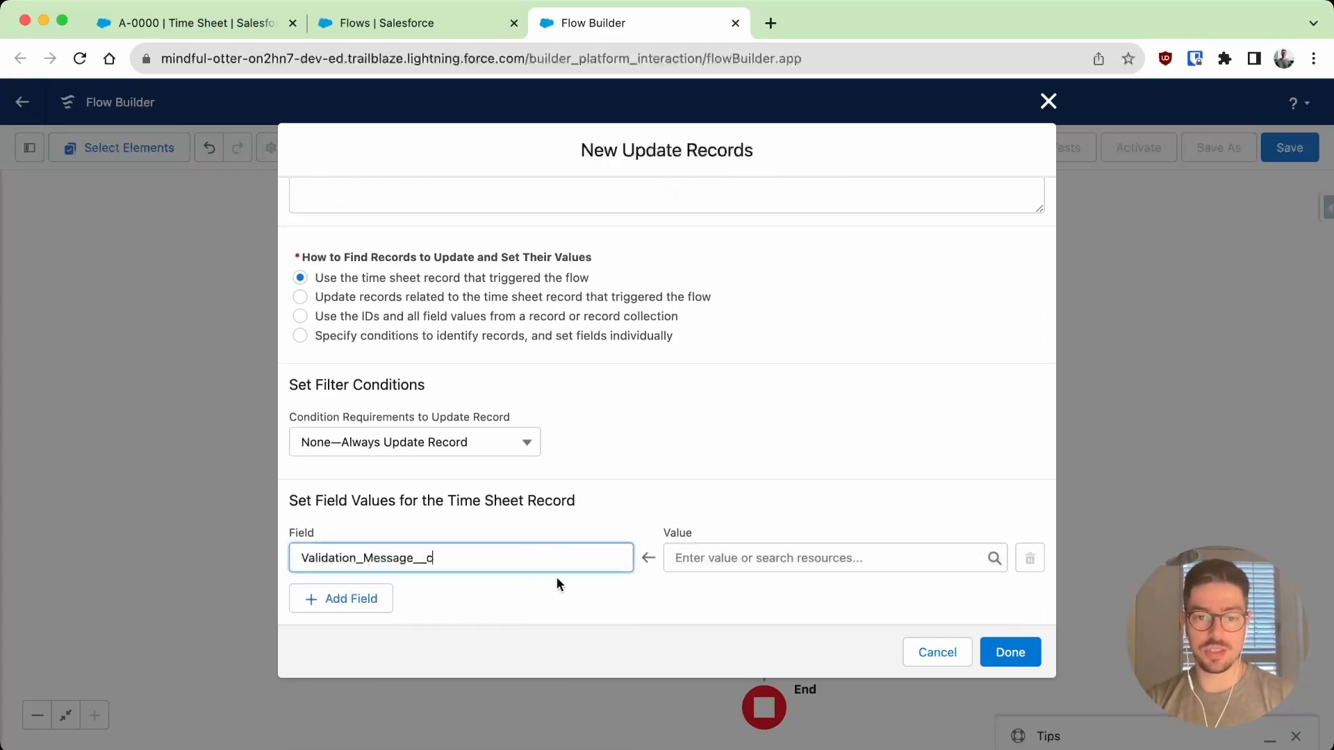
click(754, 562)
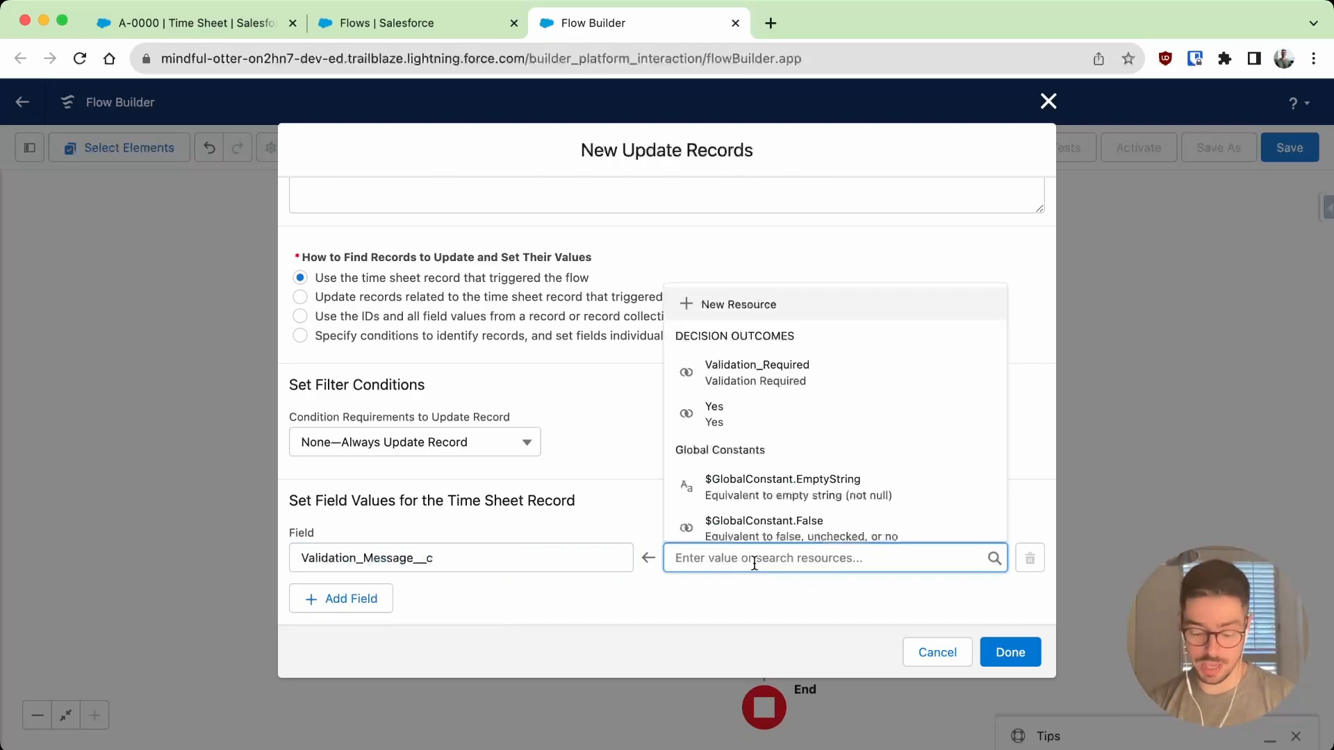
text(Member time)
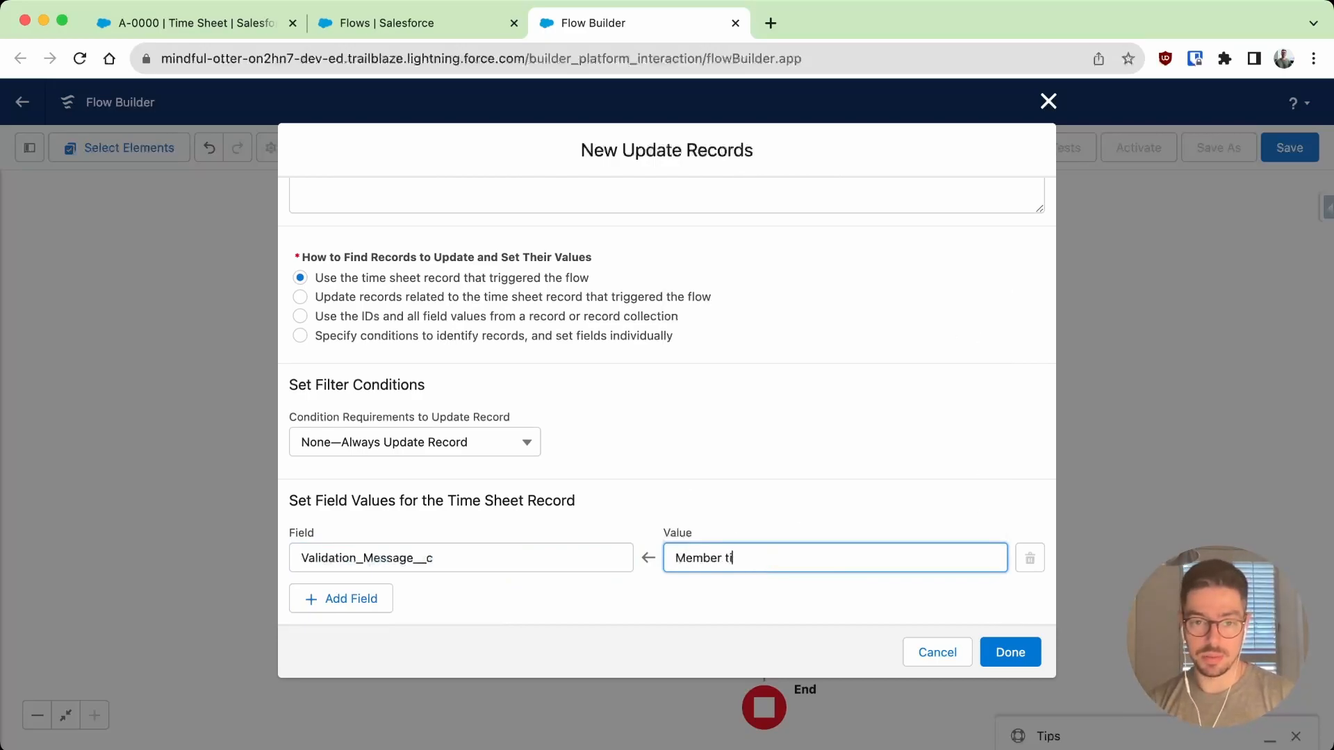
key(BackSpace)
key(BackSpace)
key(BackSpace)
text(Time )
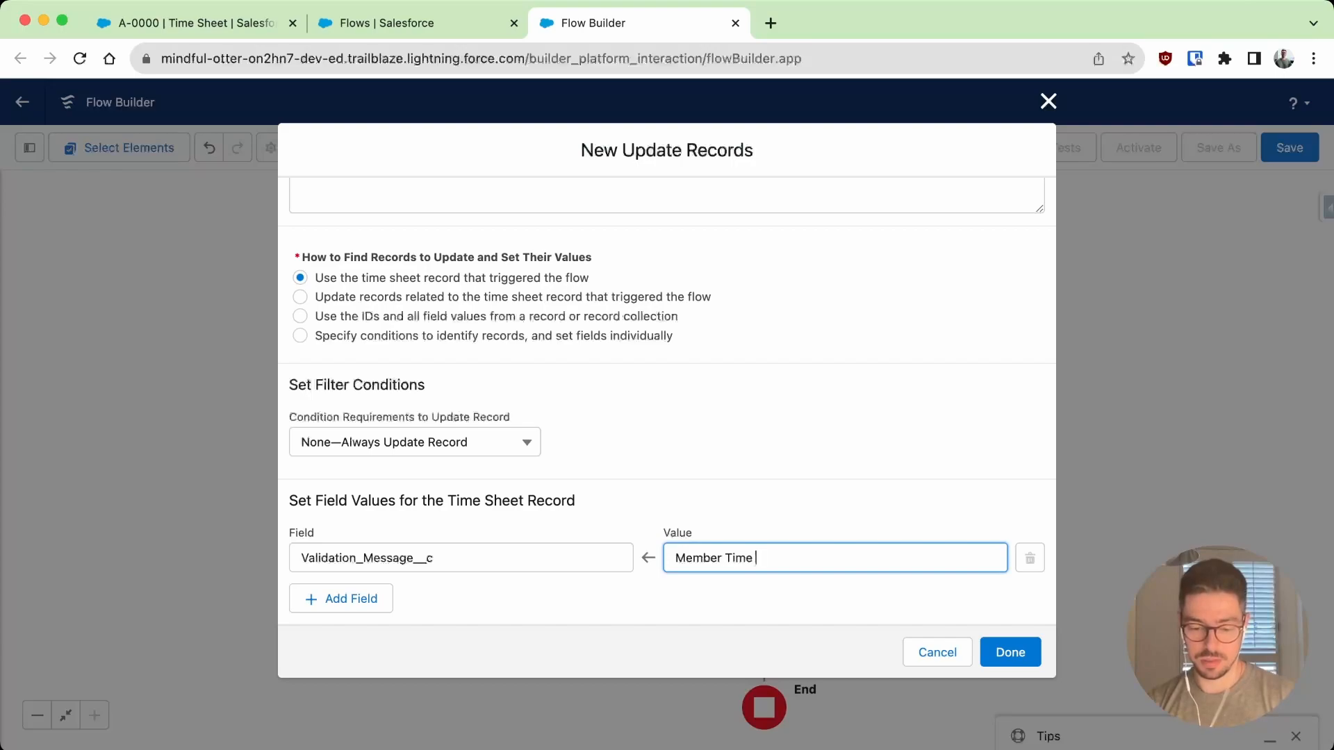
text(Sheet Entry n)
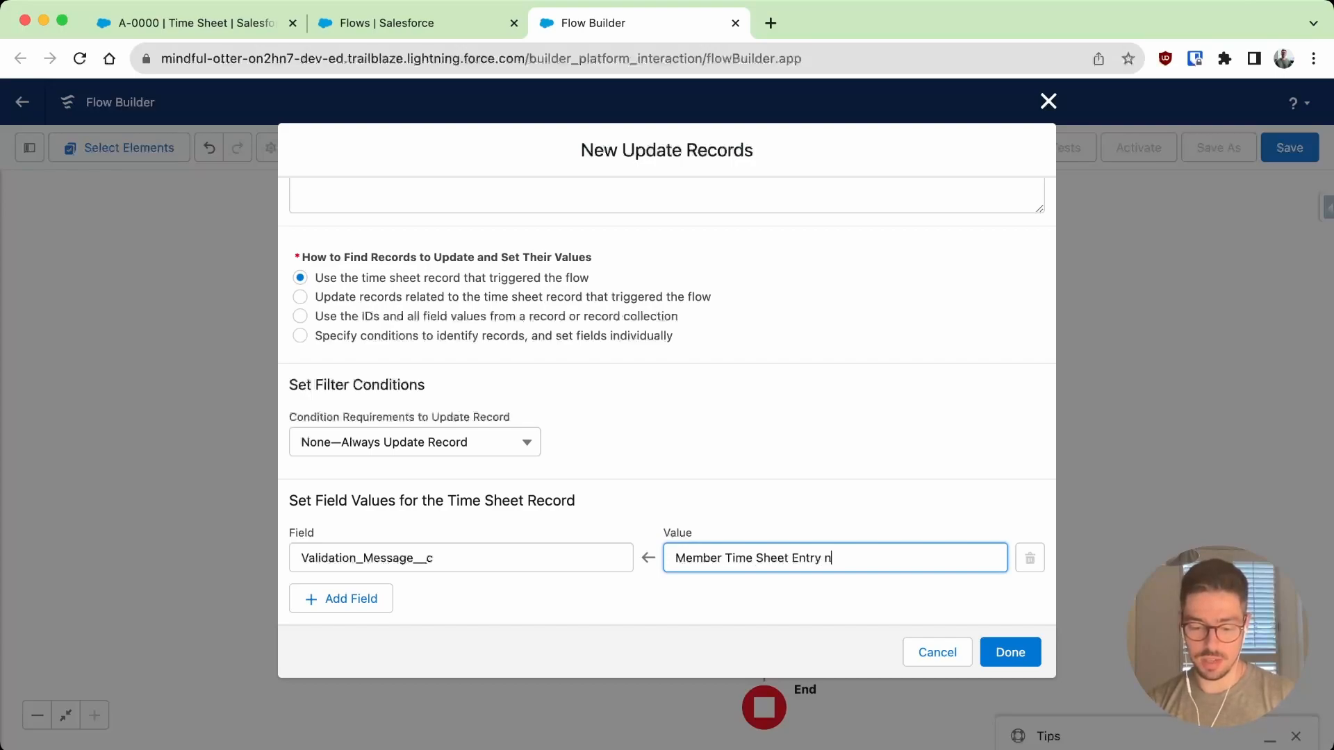
text(eeds Validation!)
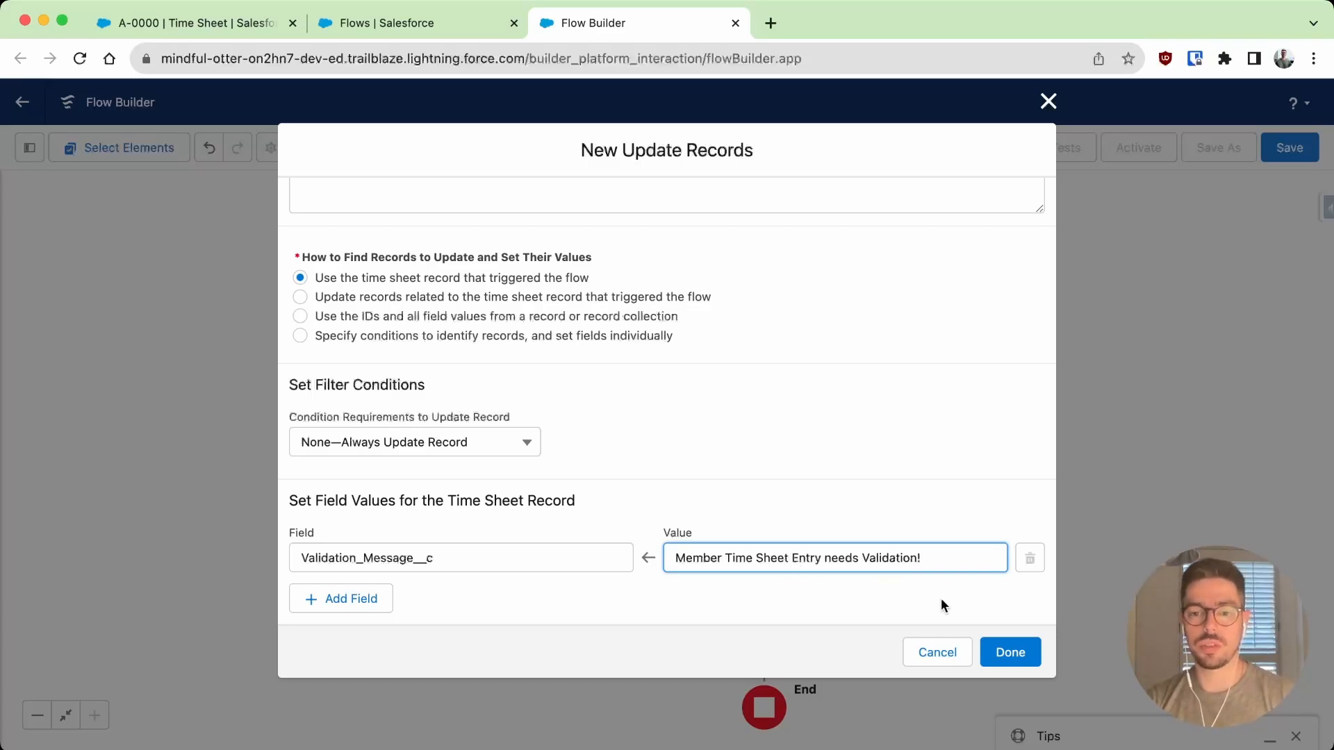
click(1027, 648)
- Add an End element after update Validation Message on the Validation Required path
scroll(834, 546, down, 3)
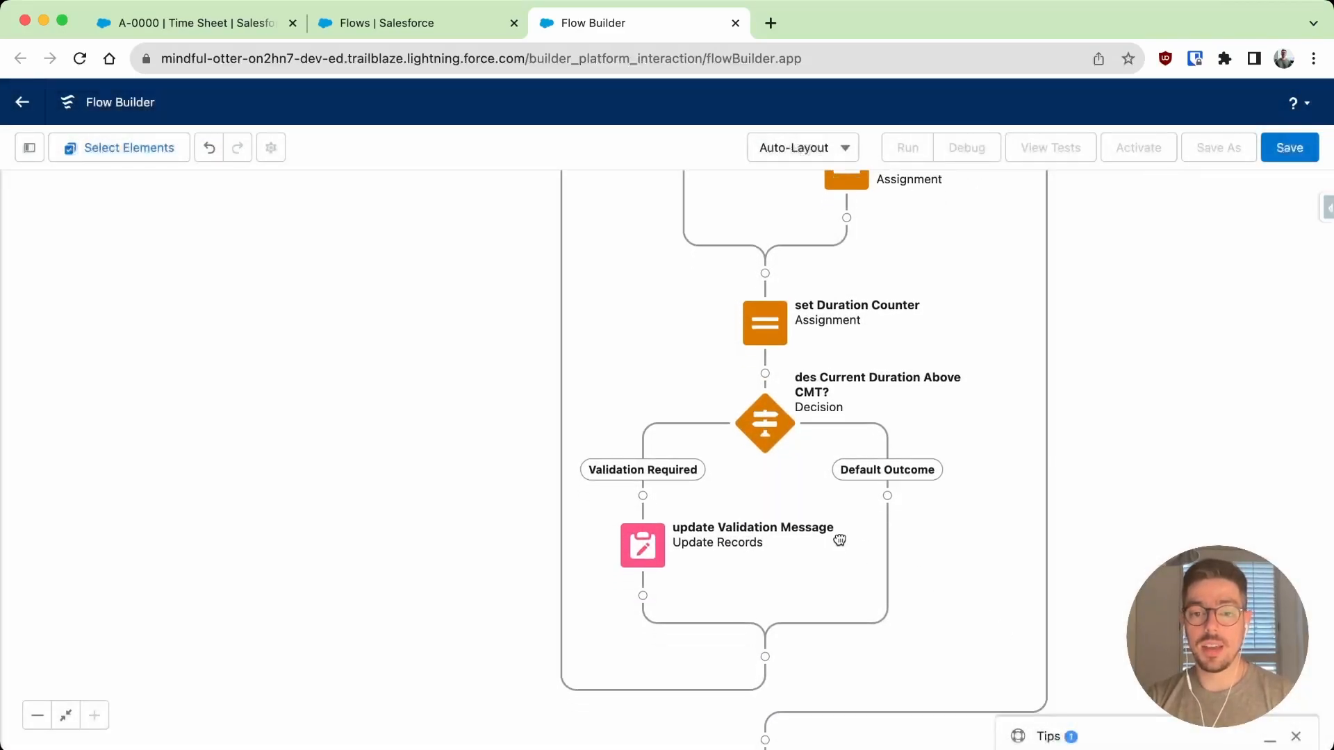
click(641, 528)
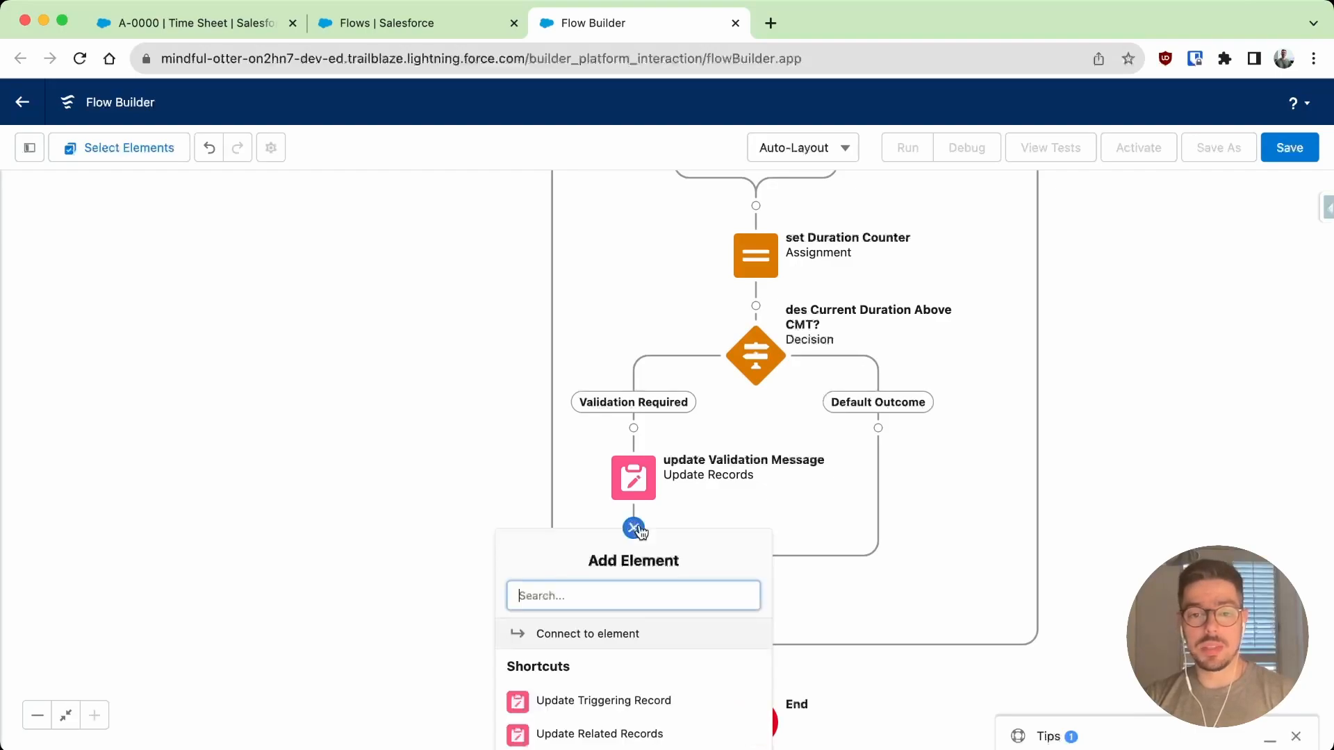
scroll(629, 672, down, 5)
scroll(628, 676, down, 5)
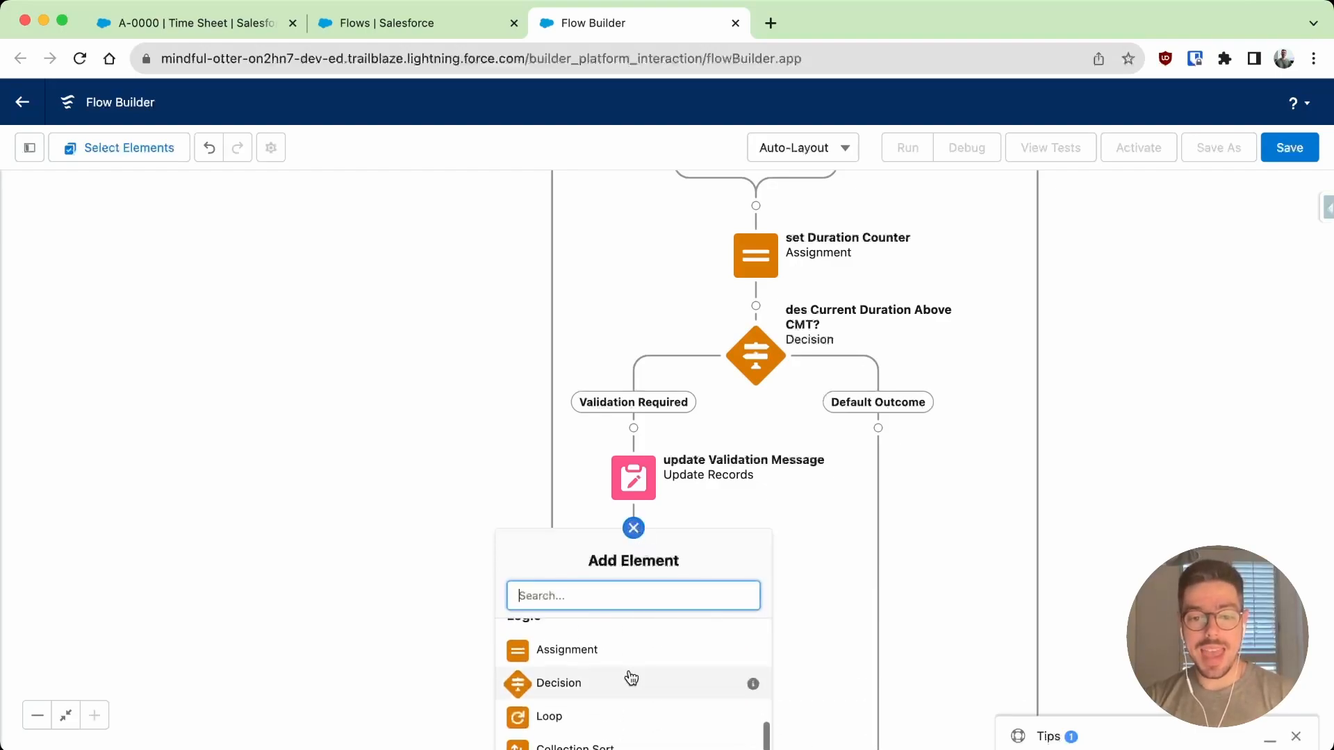
click(619, 676)
- Save the flow with the label "Time Sheet - Status change to Submitted"
drag(983, 539, 950, 569)
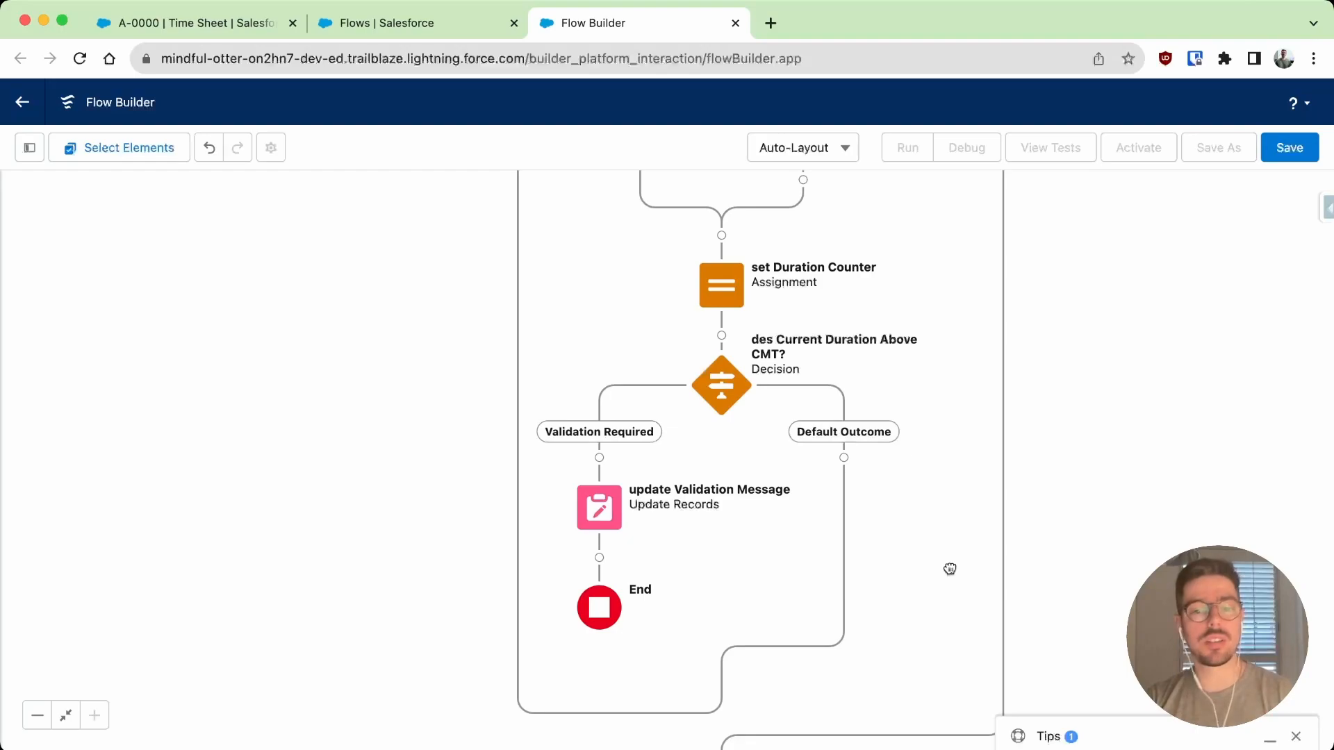
drag(950, 569, 936, 575)
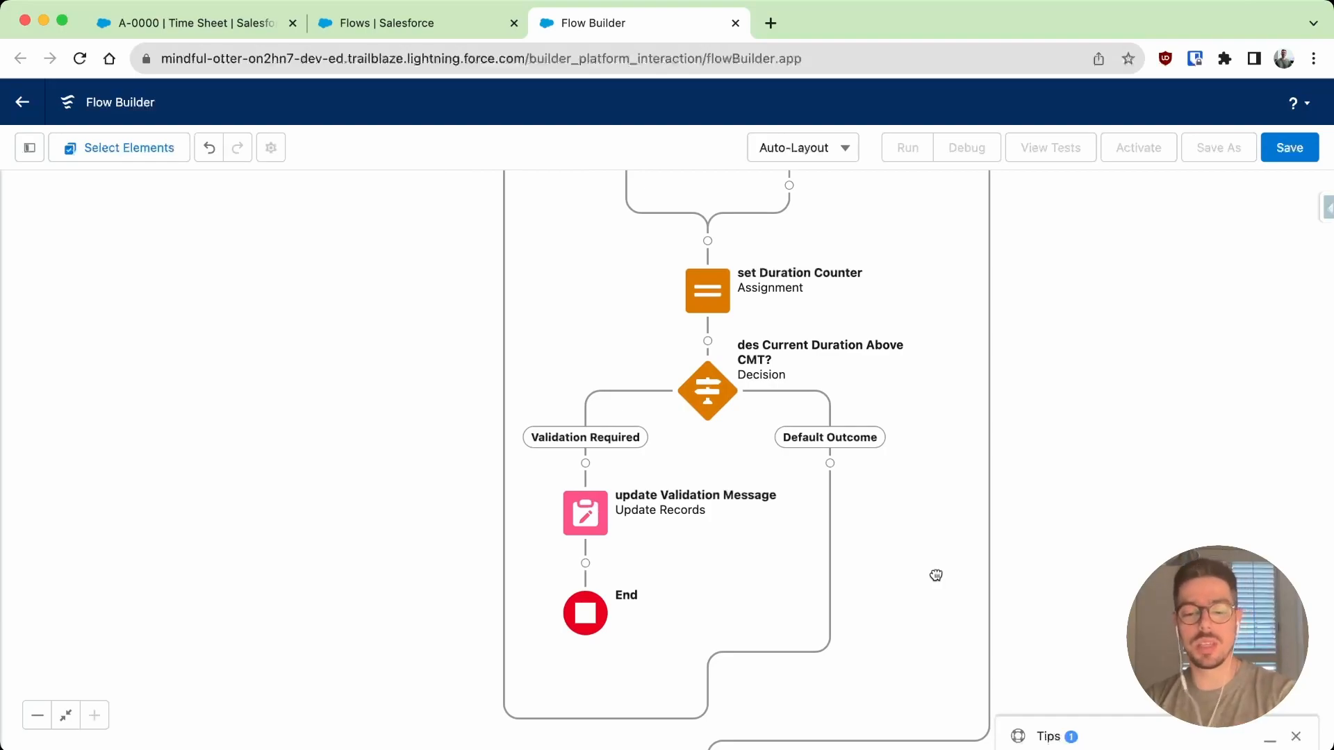
mouse_move(1099, 539)
mouse_down()
mouse_move(1075, 417)
mouse_move(1086, 525)
mouse_up()
drag(1116, 373, 1108, 482)
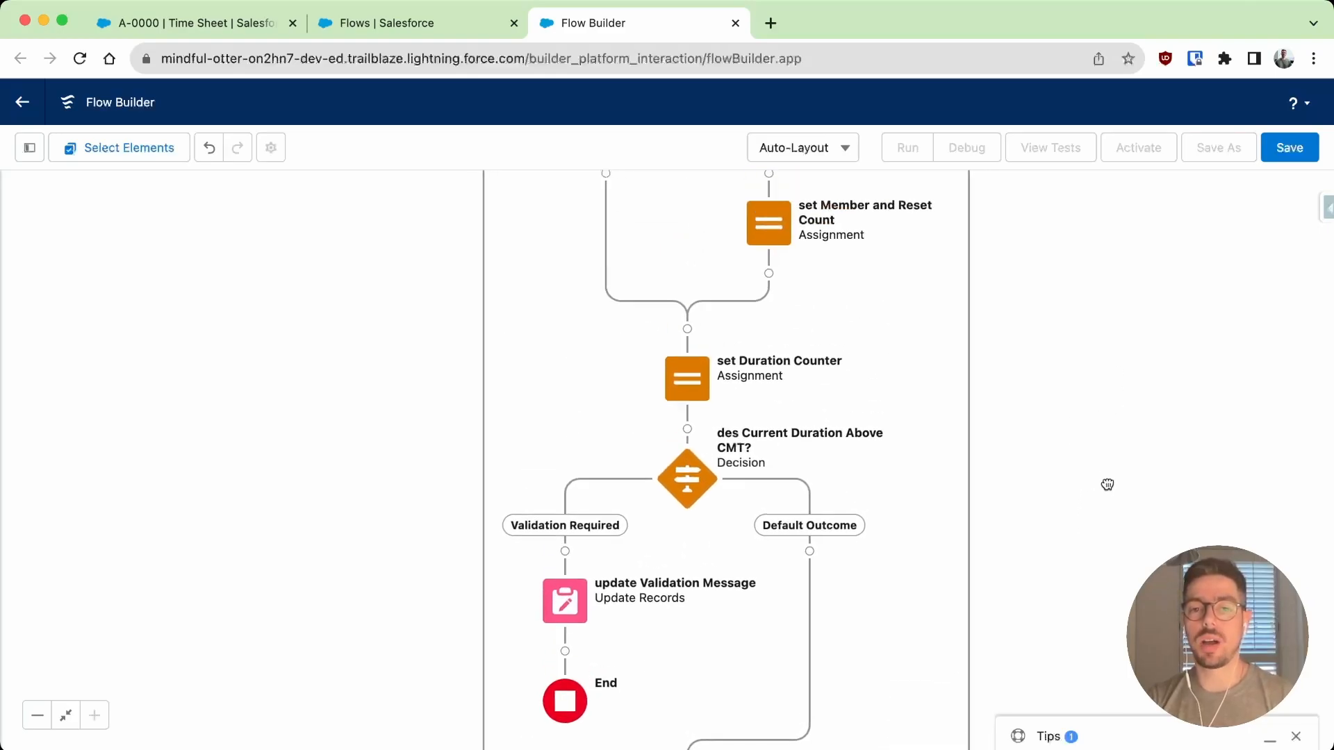
click(1301, 158)
click(605, 351)
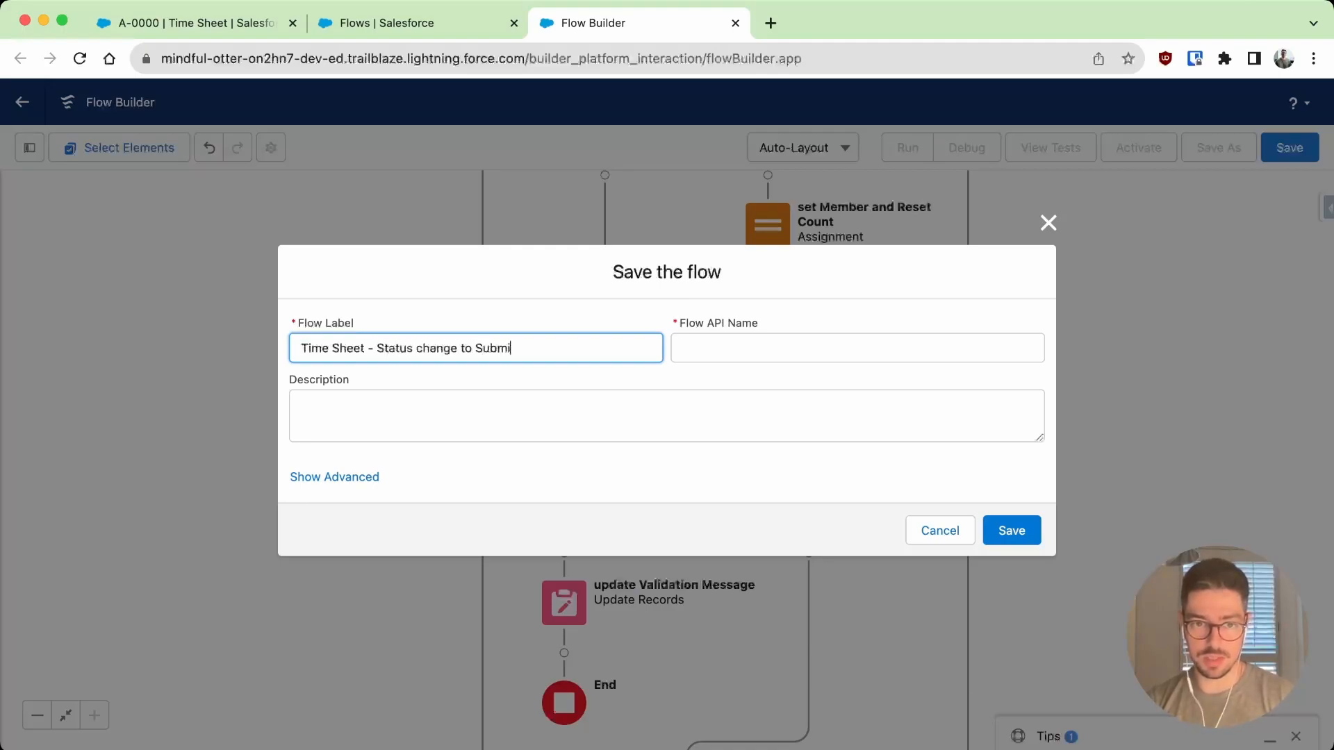
key(Tab)
click(1013, 531)
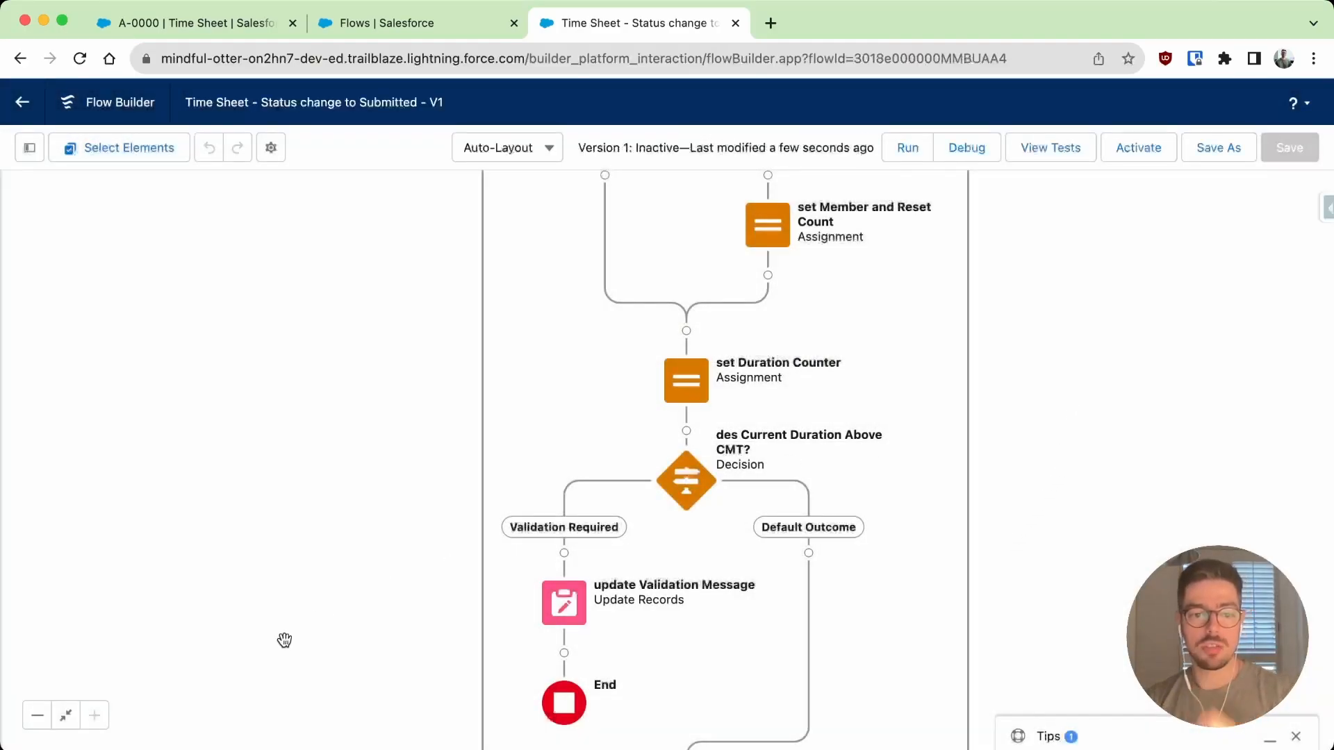
- Review the flow's elements from Start through the Time Sheet Entry loop down to the update Validation Message element
click(39, 718)
drag(369, 405, 232, 749)
drag(353, 464, 420, 575)
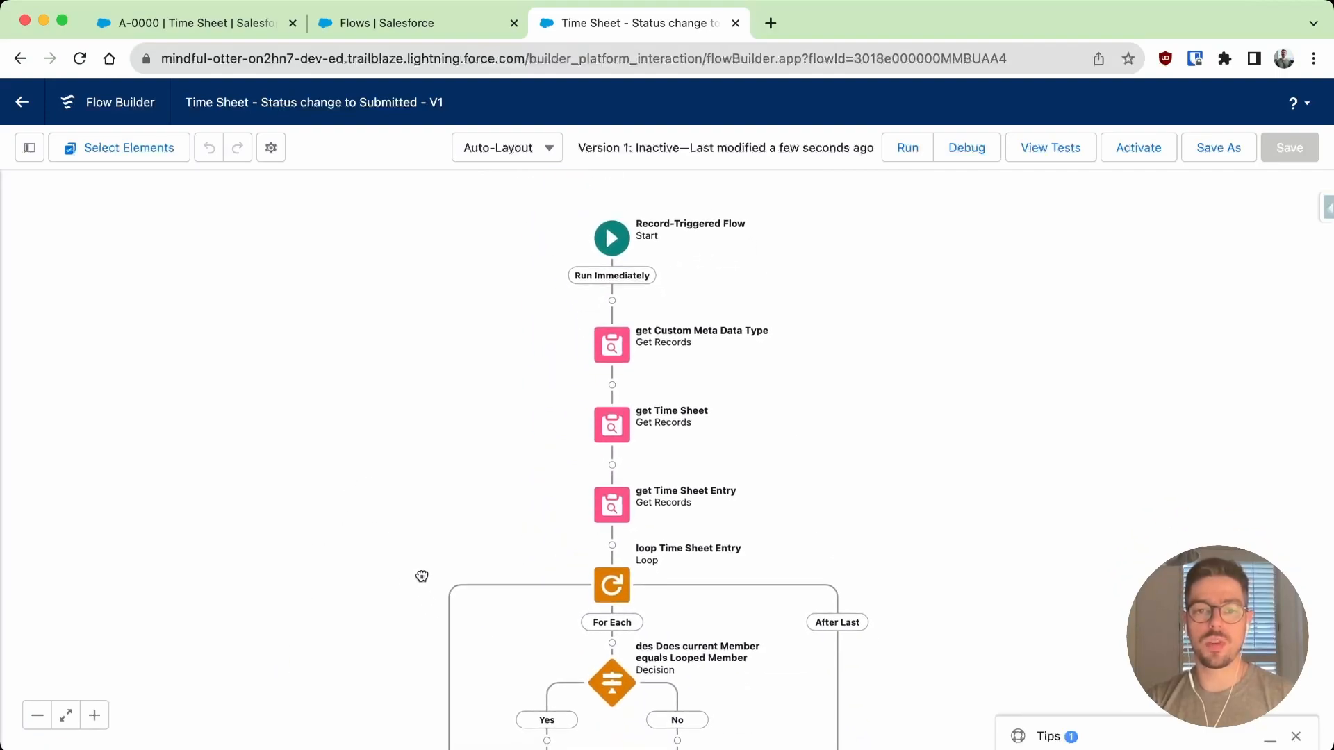
drag(796, 283, 826, 267)
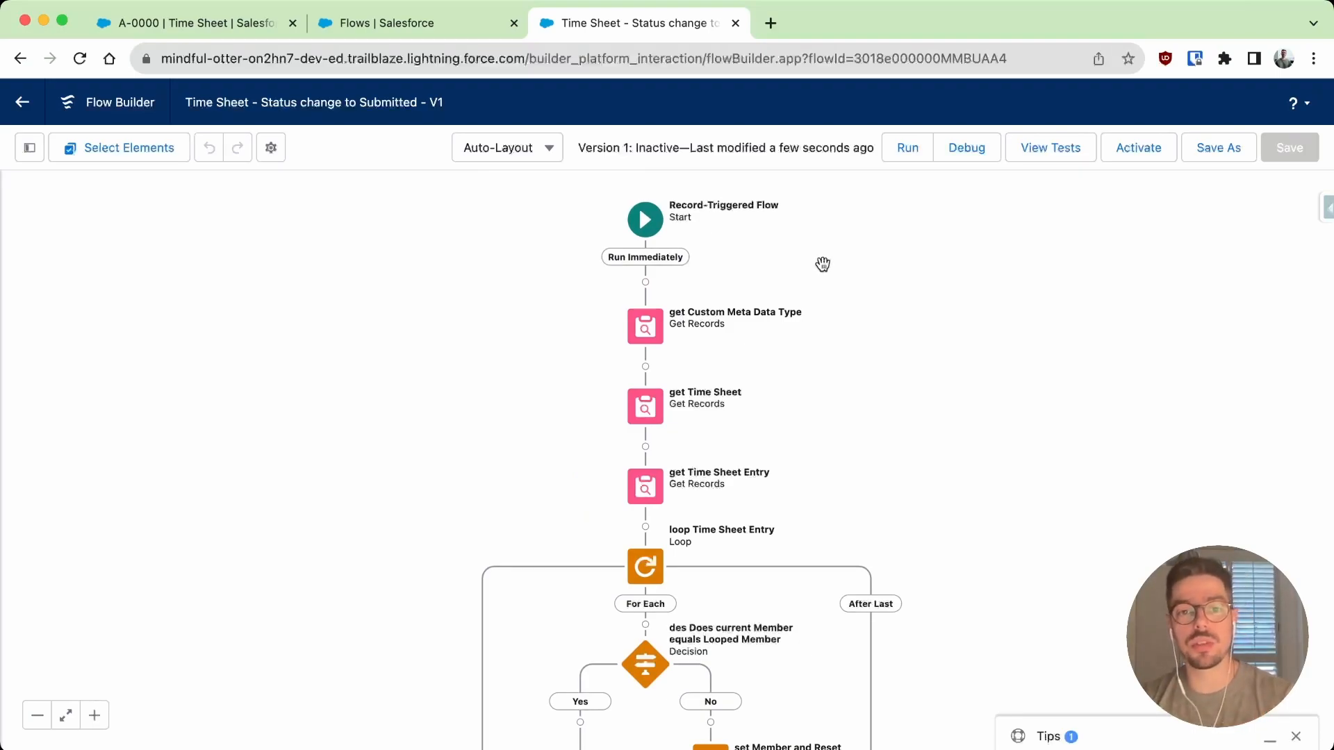
drag(871, 340, 865, 289)
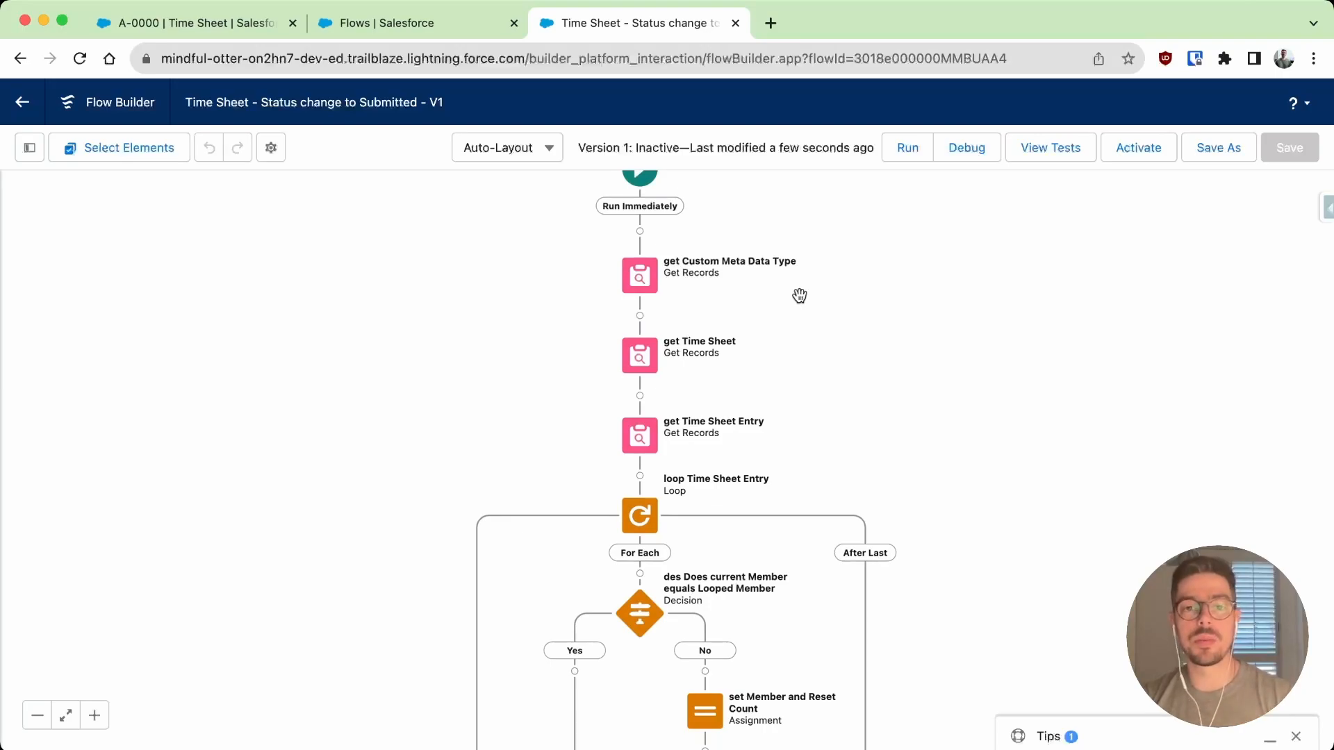
drag(848, 310, 858, 290)
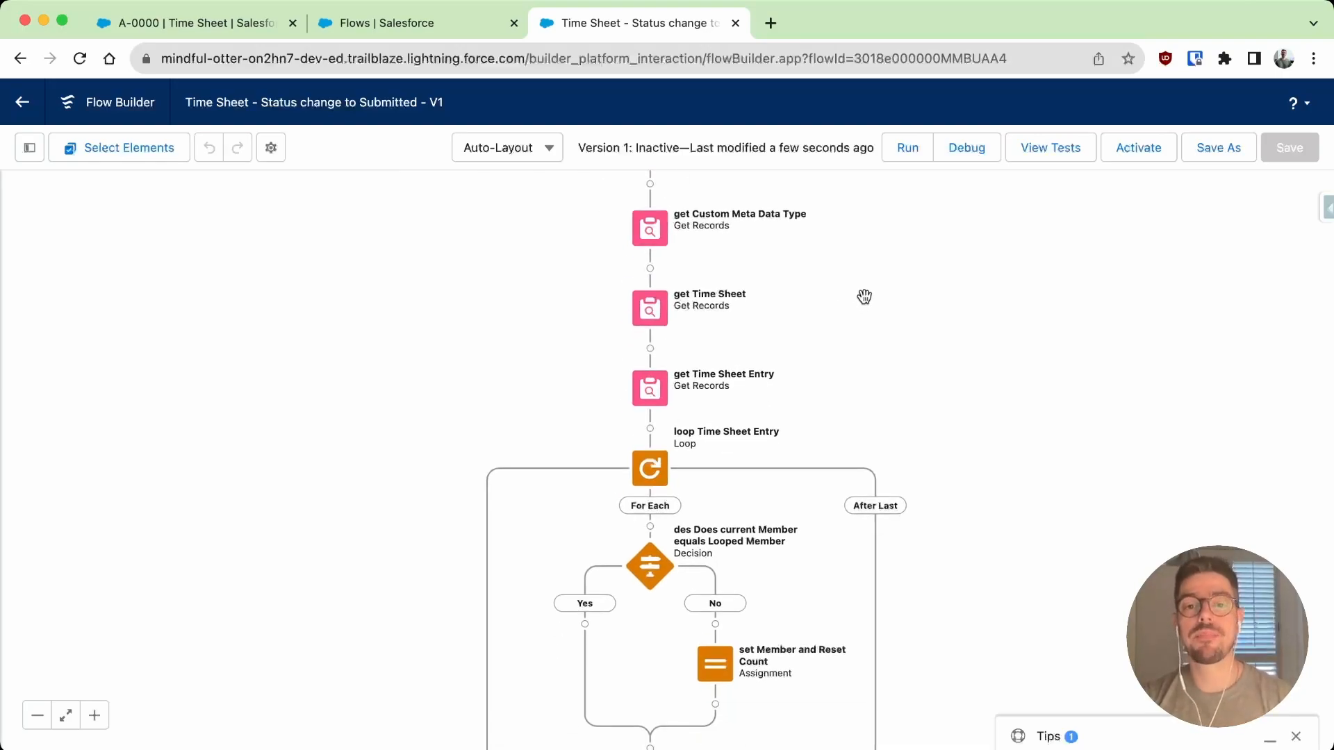
scroll(894, 306, down, 2)
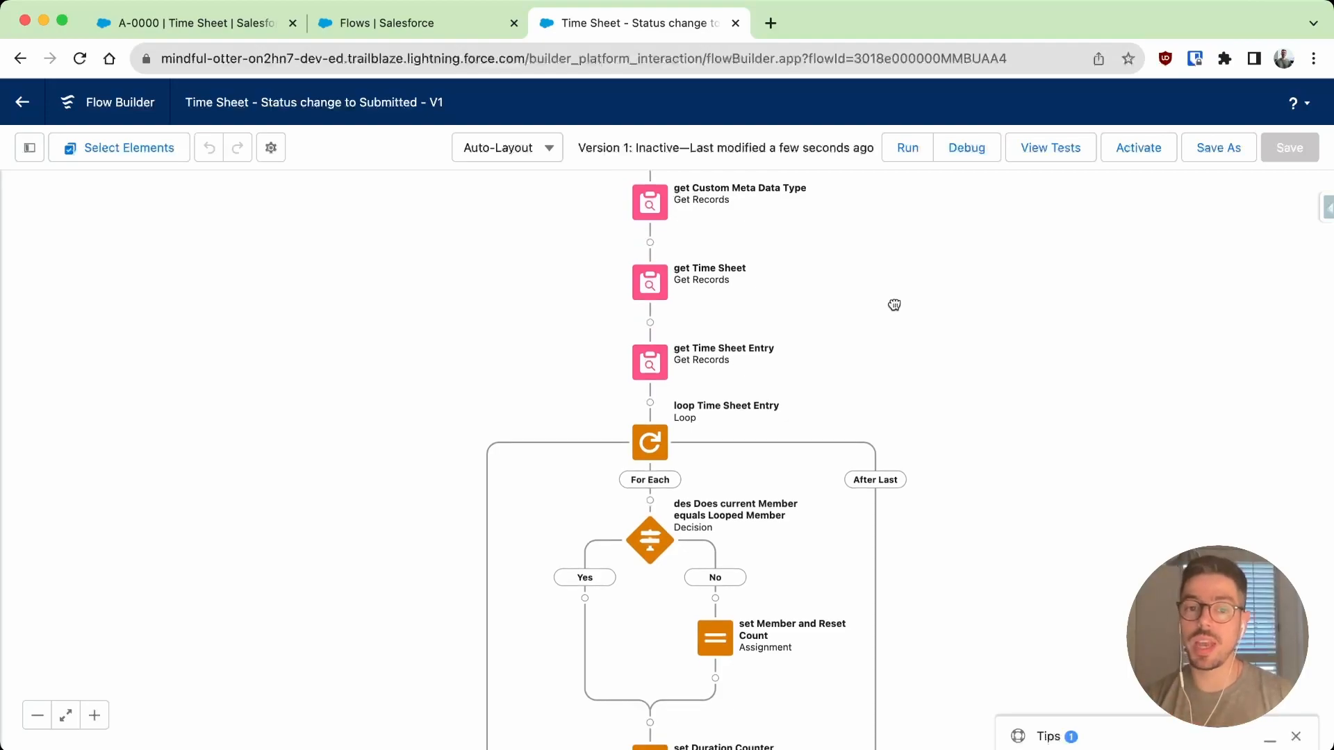
drag(915, 370, 912, 300)
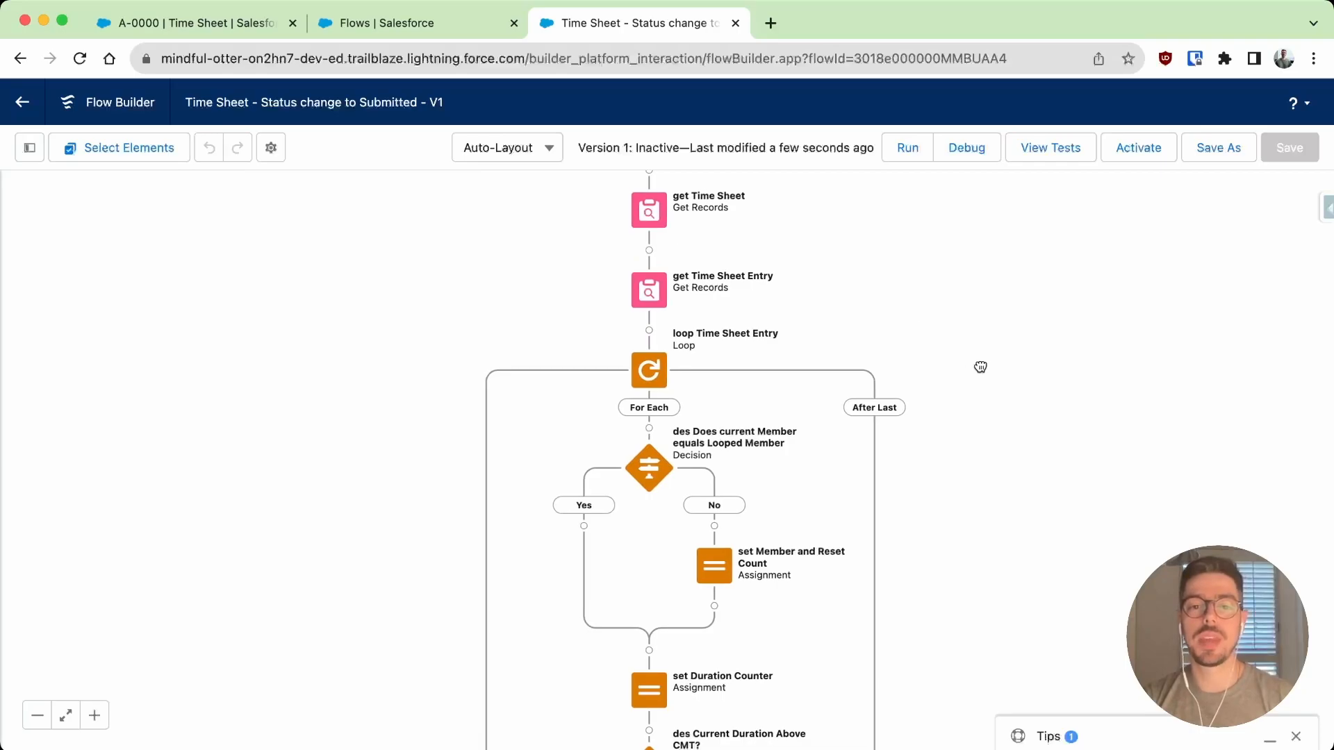
drag(980, 366, 986, 328)
click(95, 715)
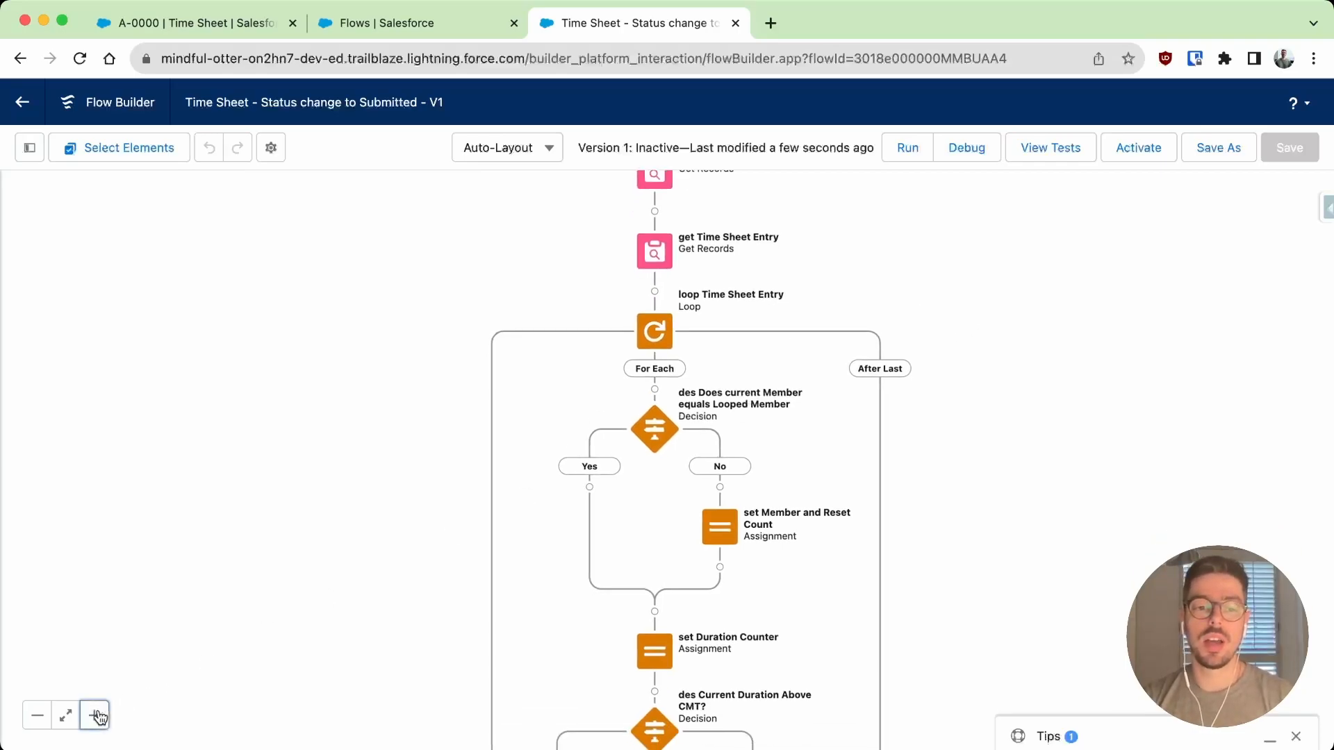
drag(401, 394, 355, 395)
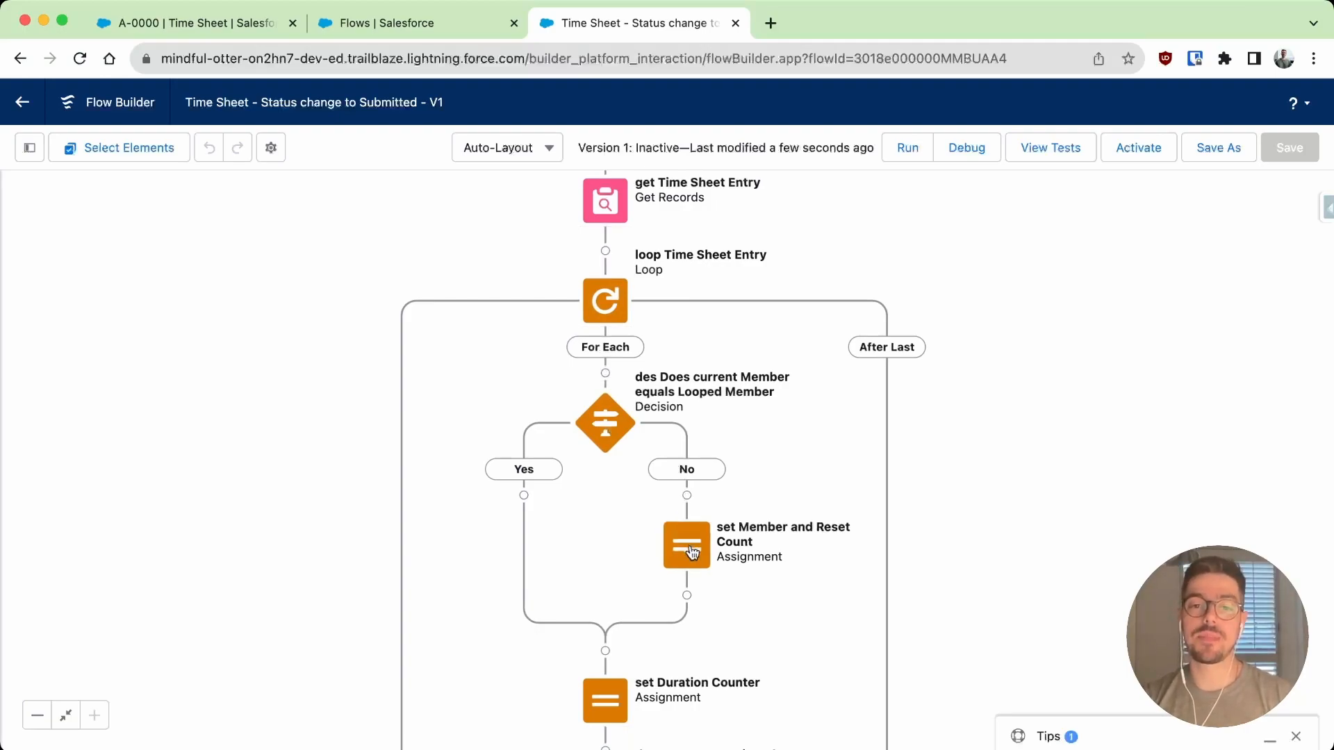
drag(1012, 545, 1025, 475)
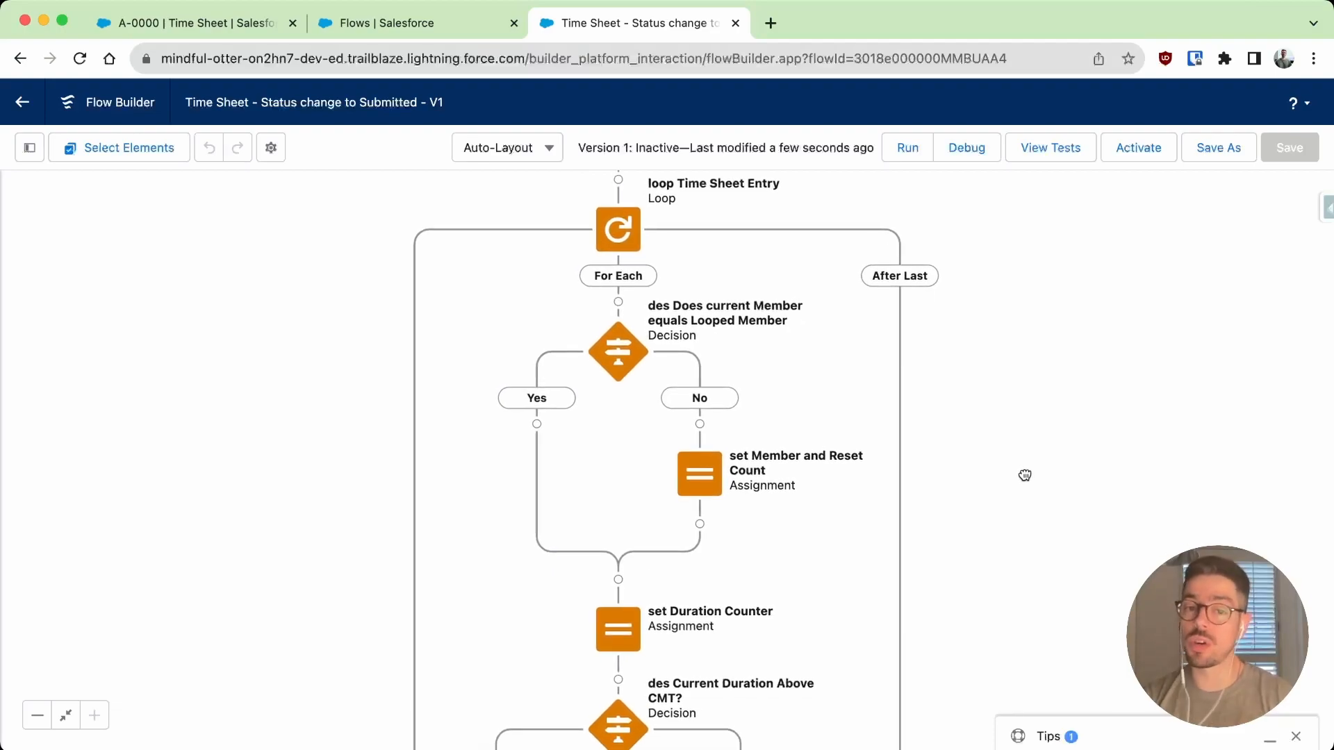
drag(978, 515, 1016, 369)
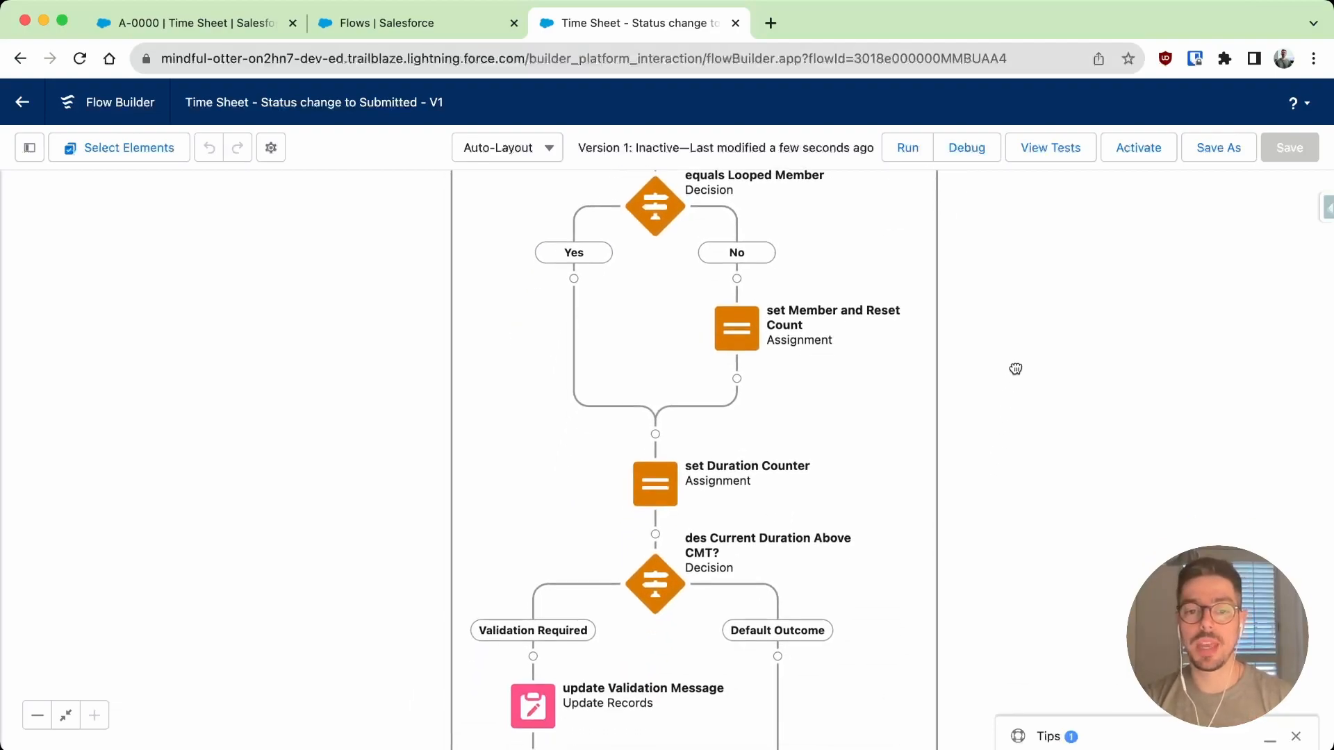
- Check the variable, operator and value in the set Duration Counter assignment, and review the surrounding loop and decision paths
click(657, 490)
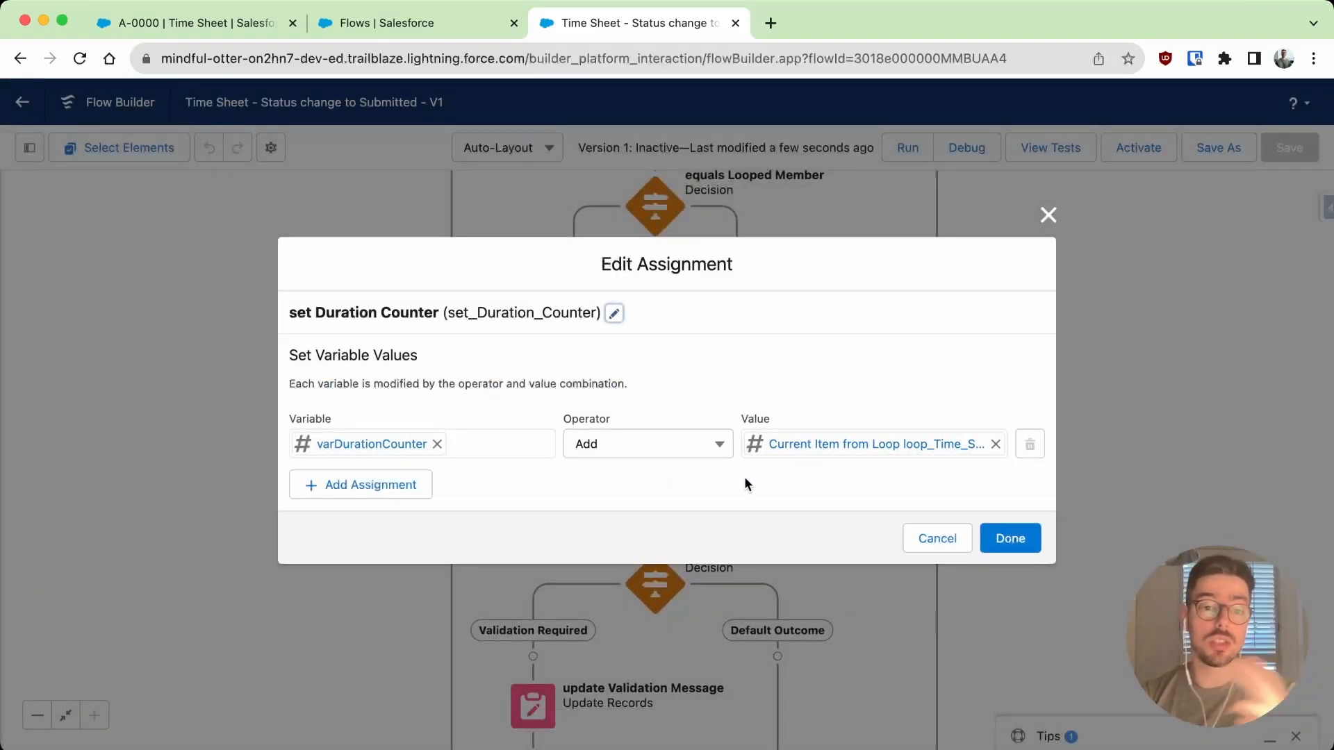
click(1040, 221)
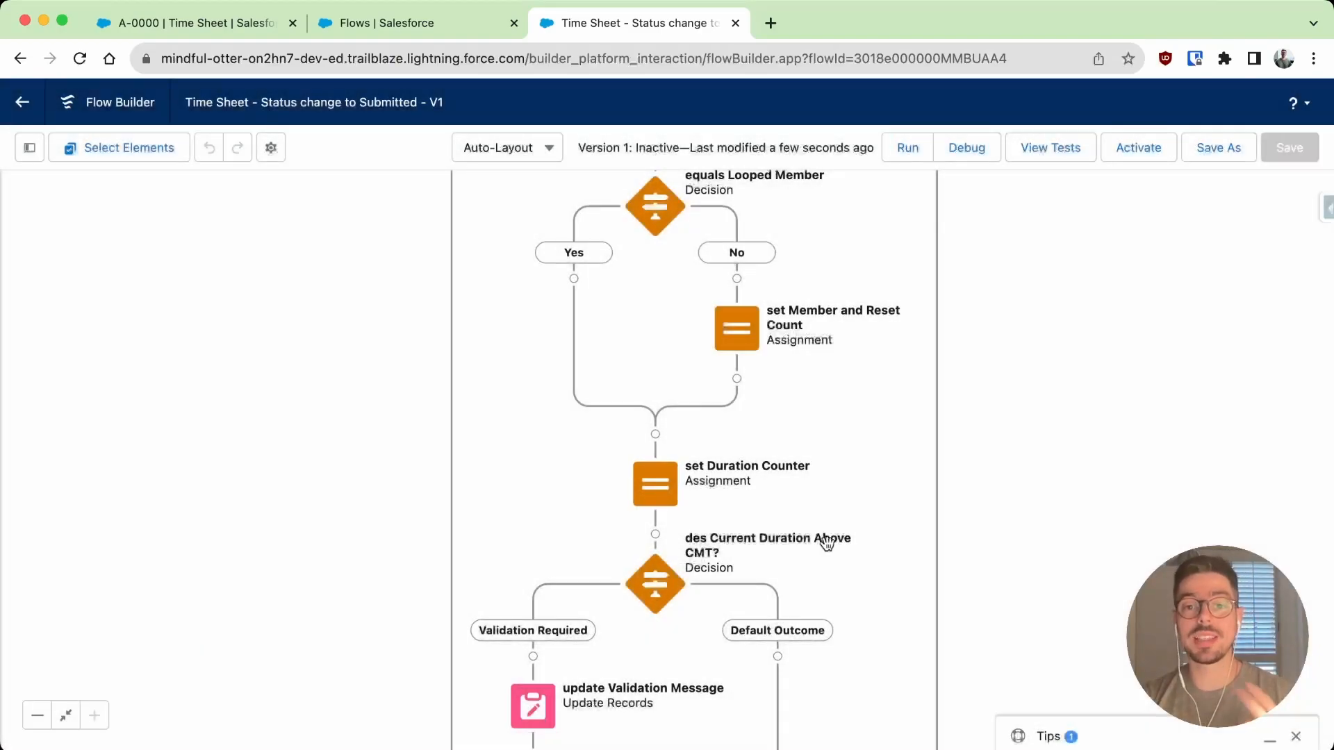
scroll(894, 569, down, 2)
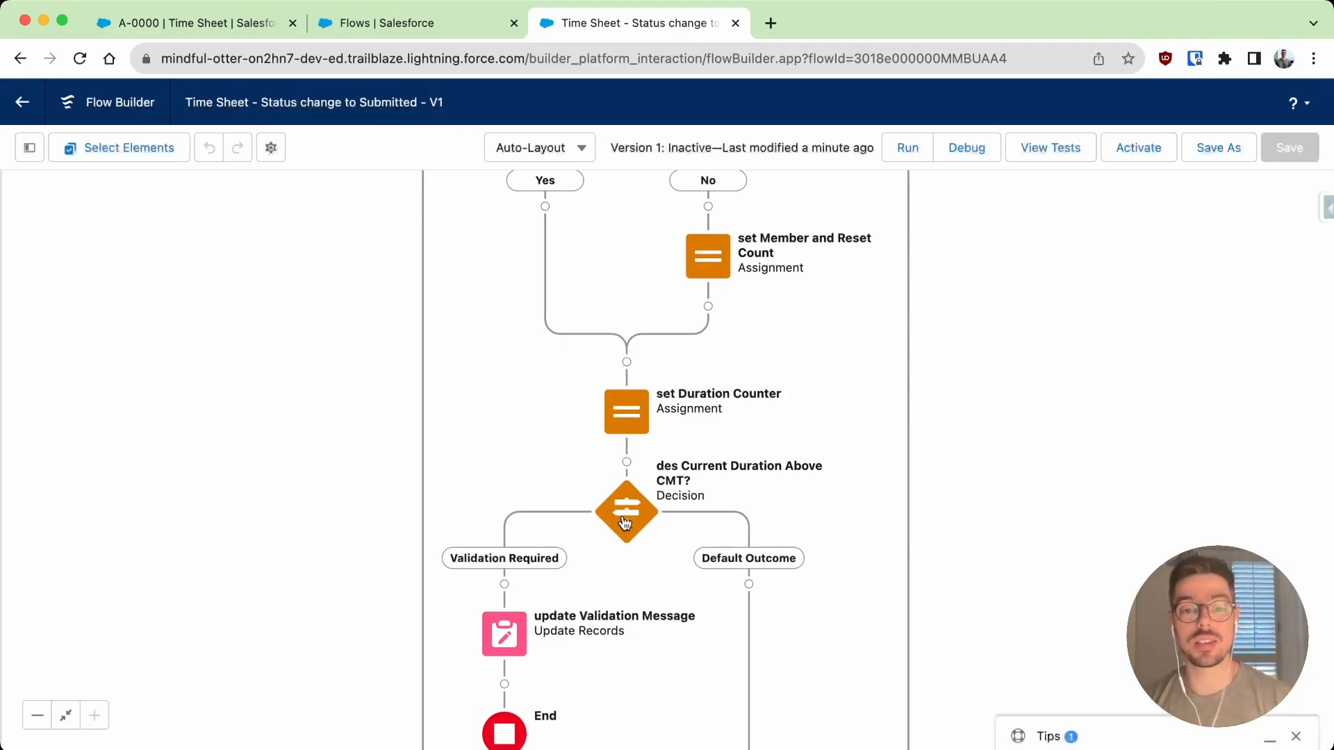
drag(845, 525, 866, 485)
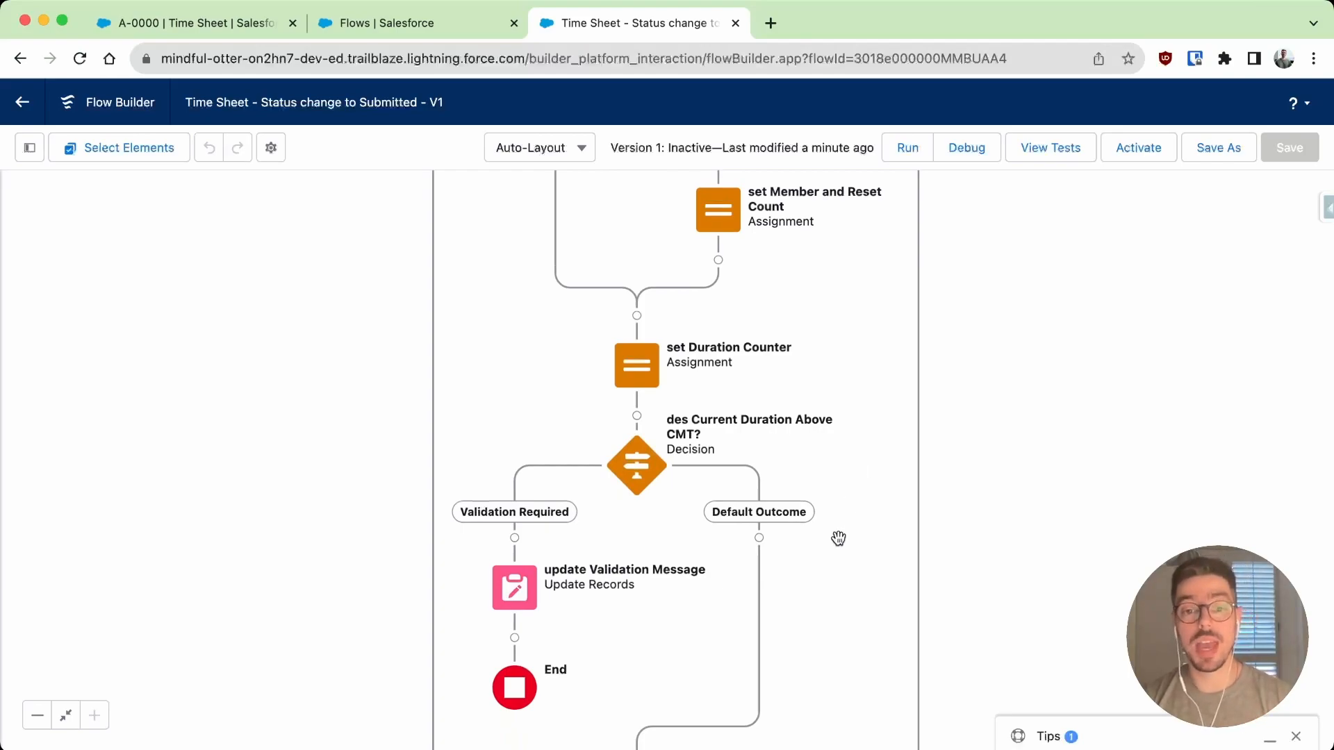
drag(839, 539, 843, 667)
drag(863, 396, 854, 578)
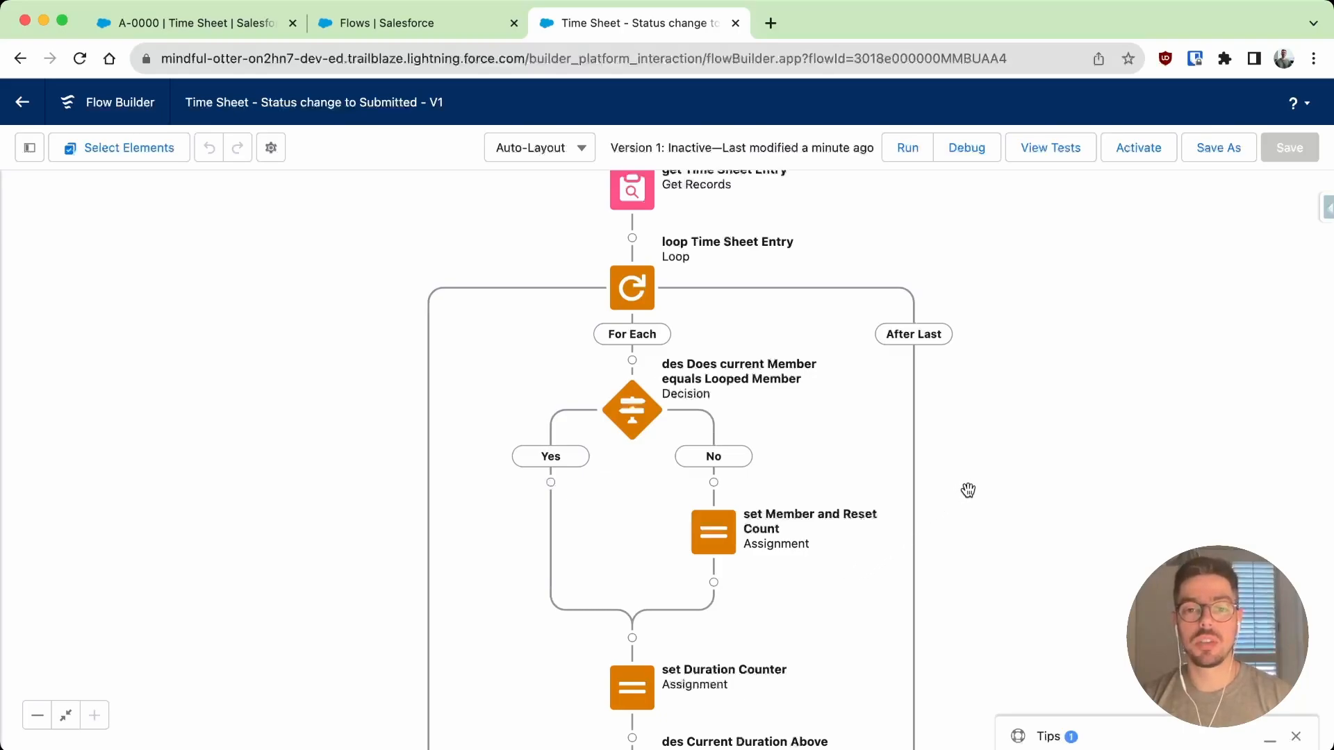
drag(1075, 425, 1021, 541)
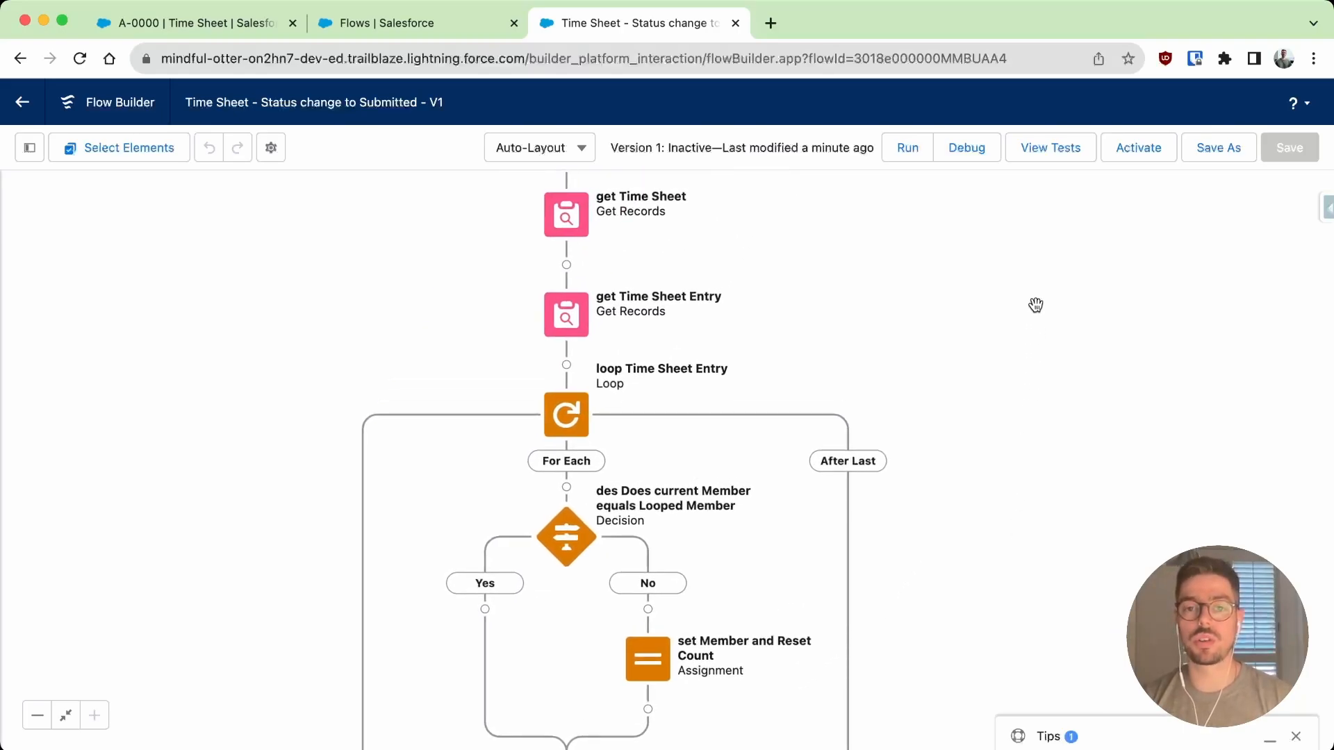
- Set up a debug of the flow on the Run Immediately path with Time Sheet A-0000 as the triggering record
click(975, 158)
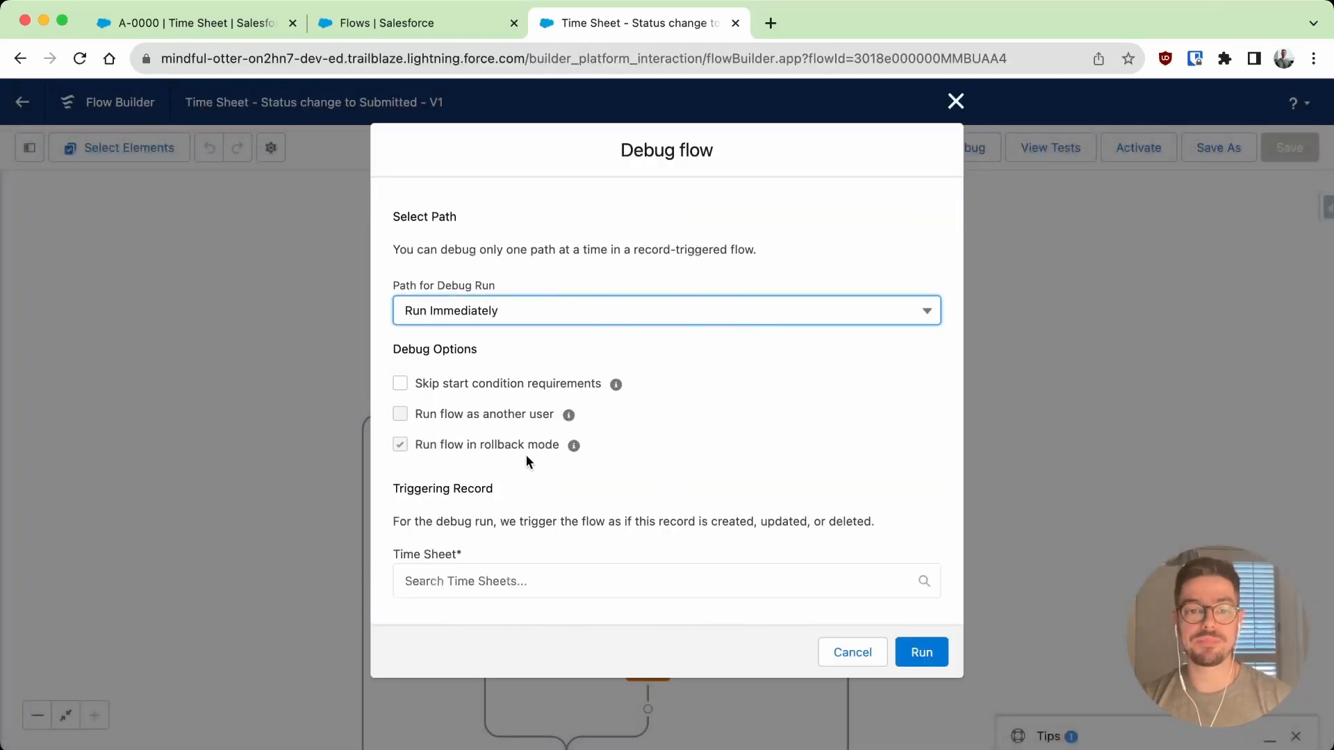
scroll(549, 478, down, 1)
click(553, 542)
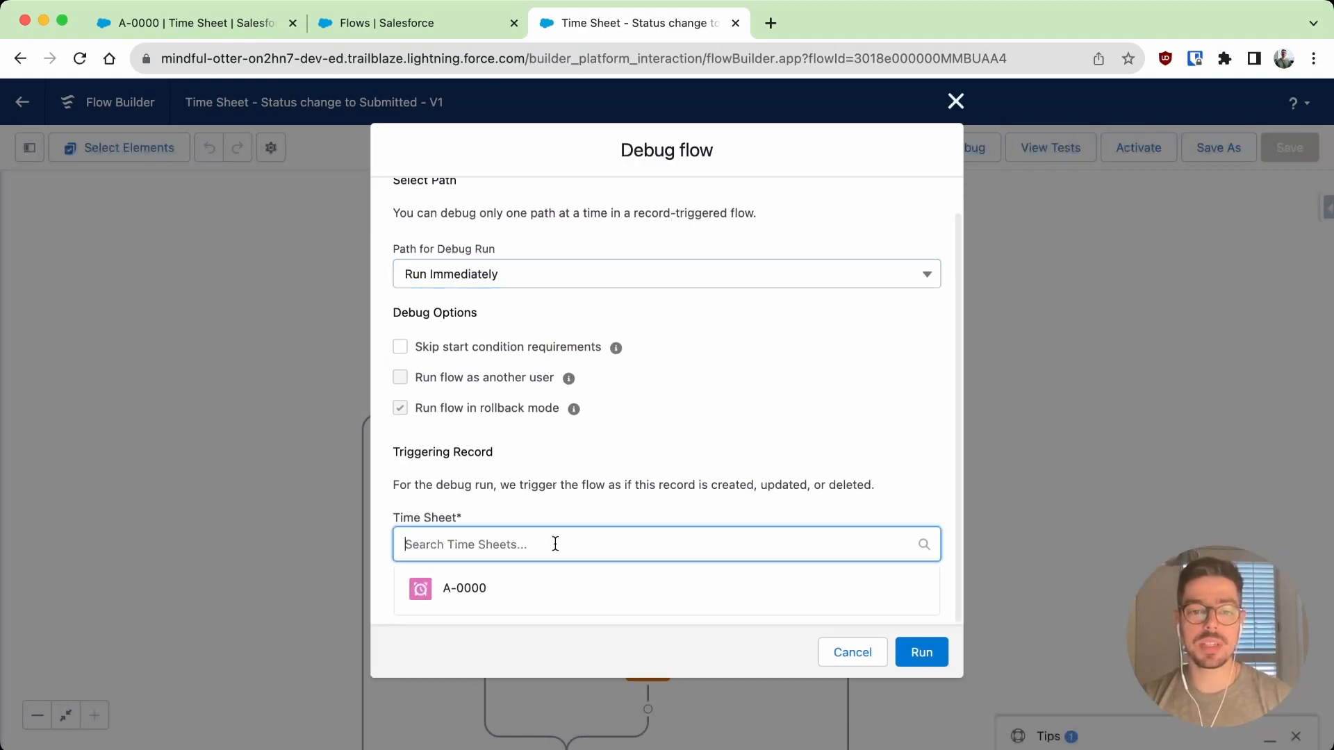
click(543, 585)
scroll(783, 506, down, 4)
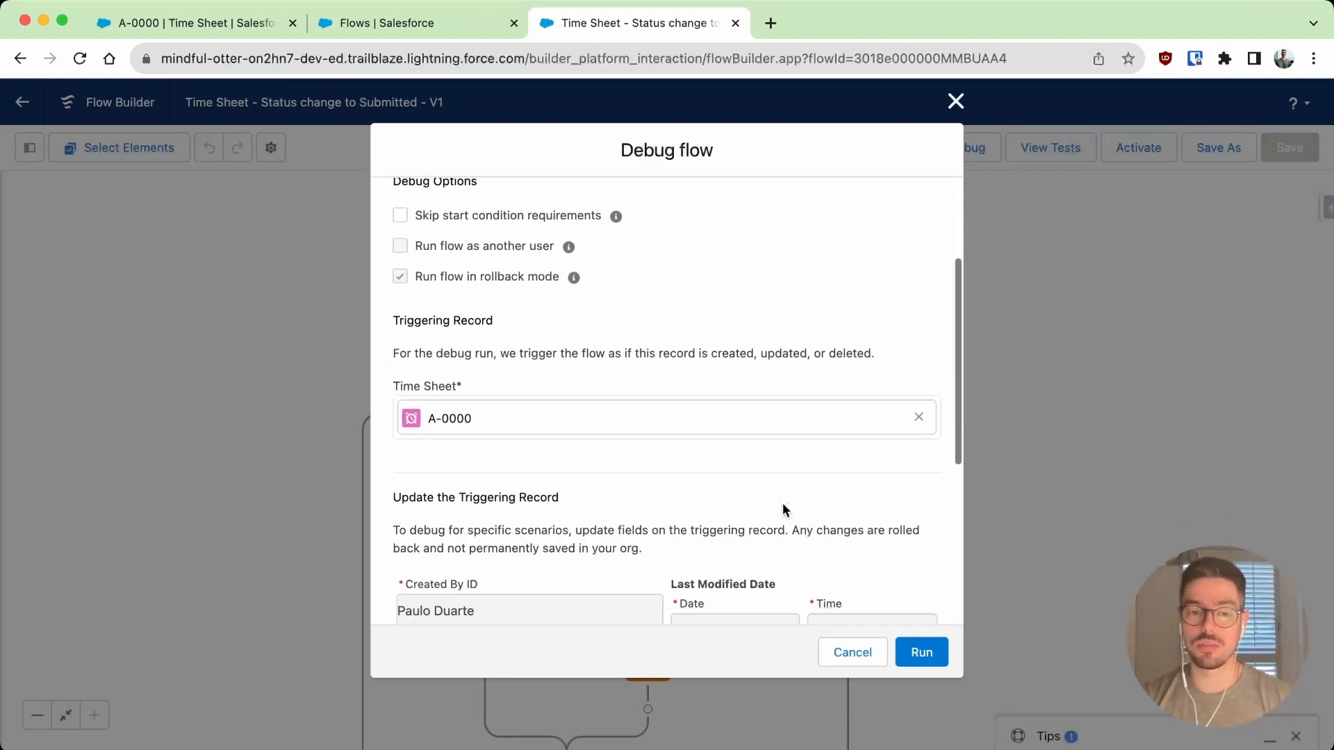
- Set the triggering record's Status to Submitted and run the debug
scroll(784, 507, down, 5)
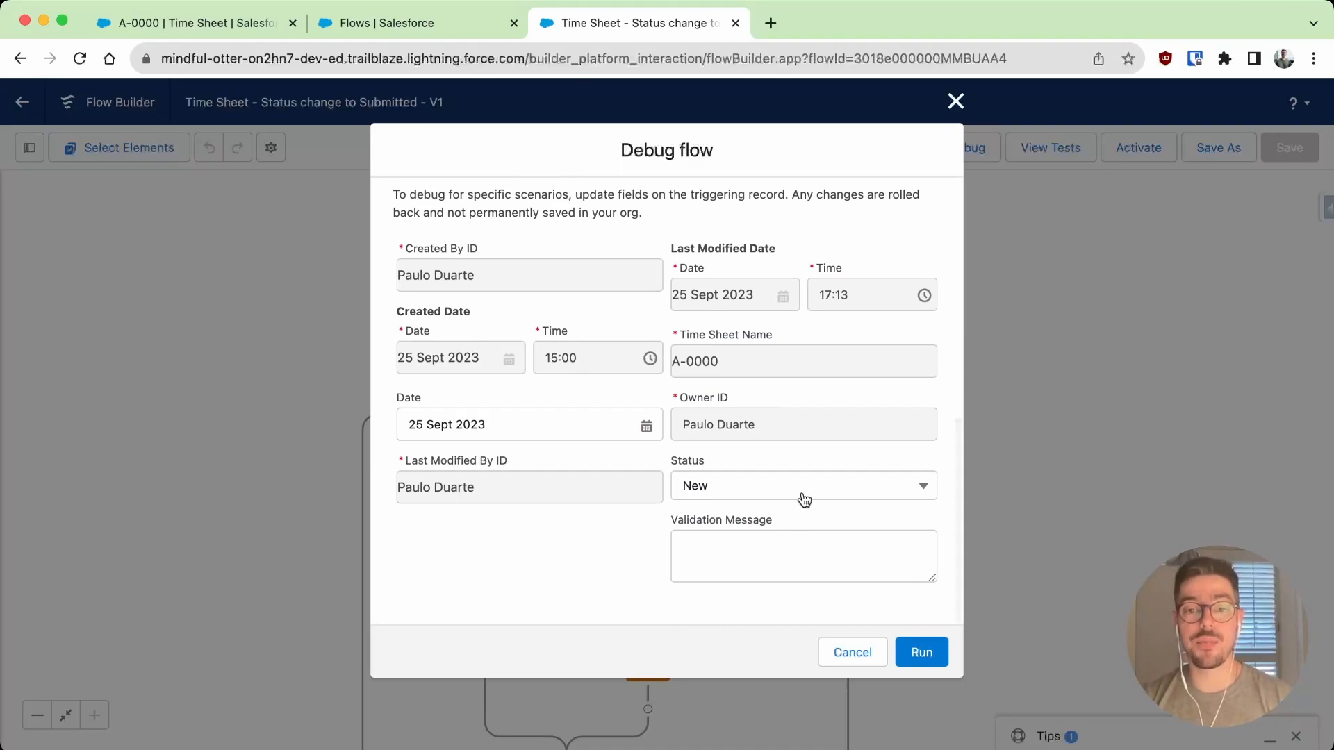
click(803, 495)
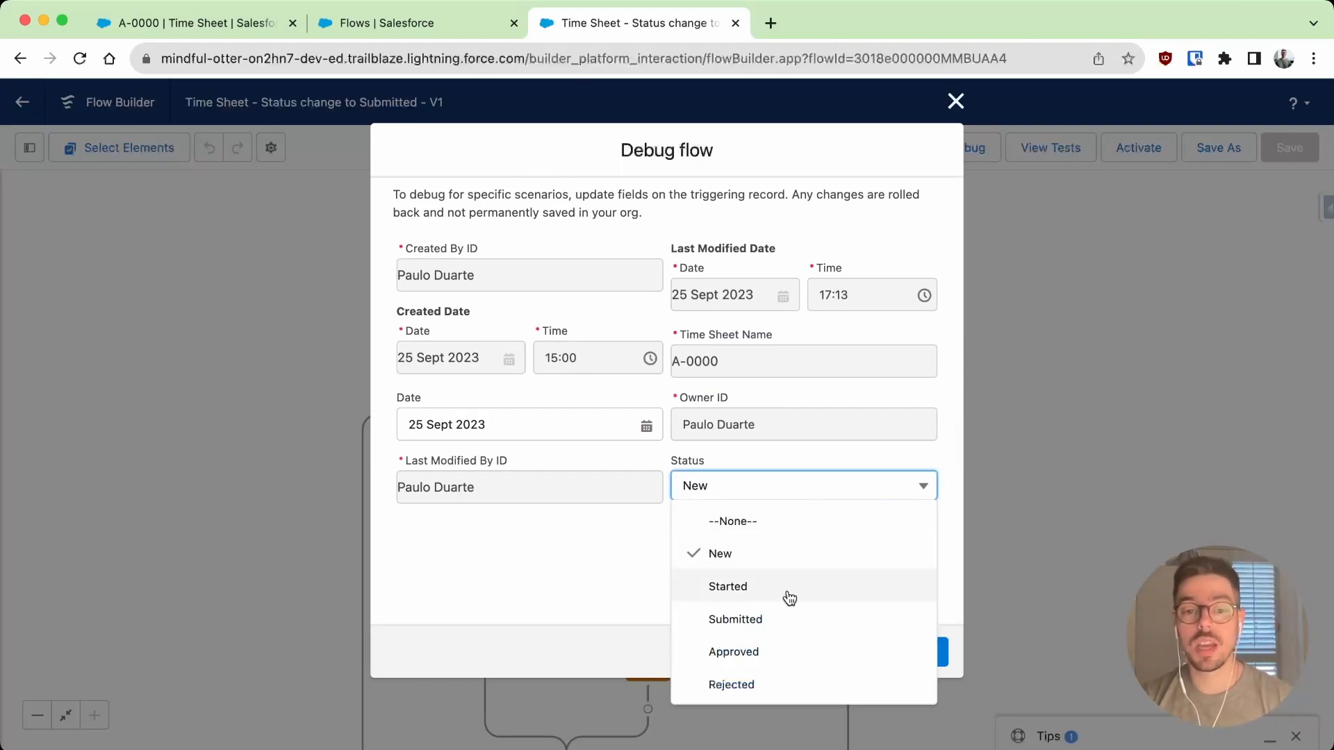
click(784, 617)
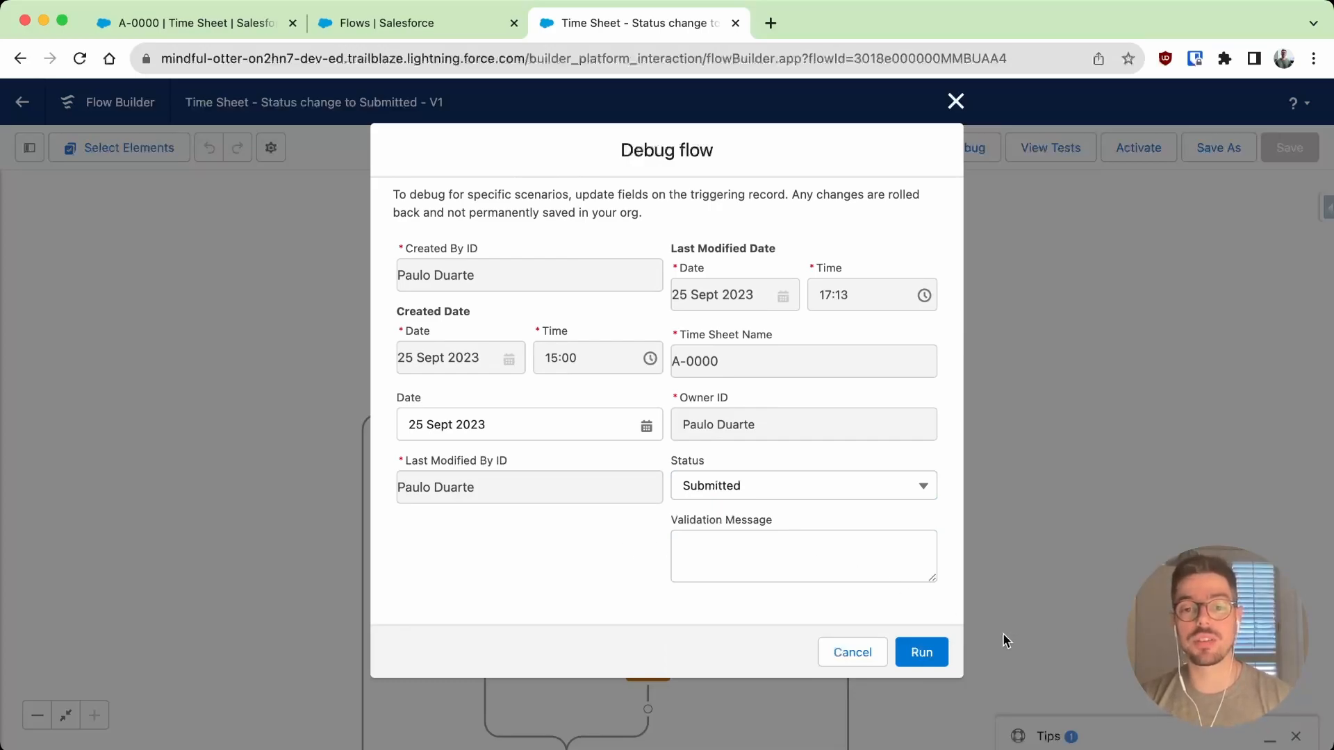
click(929, 653)
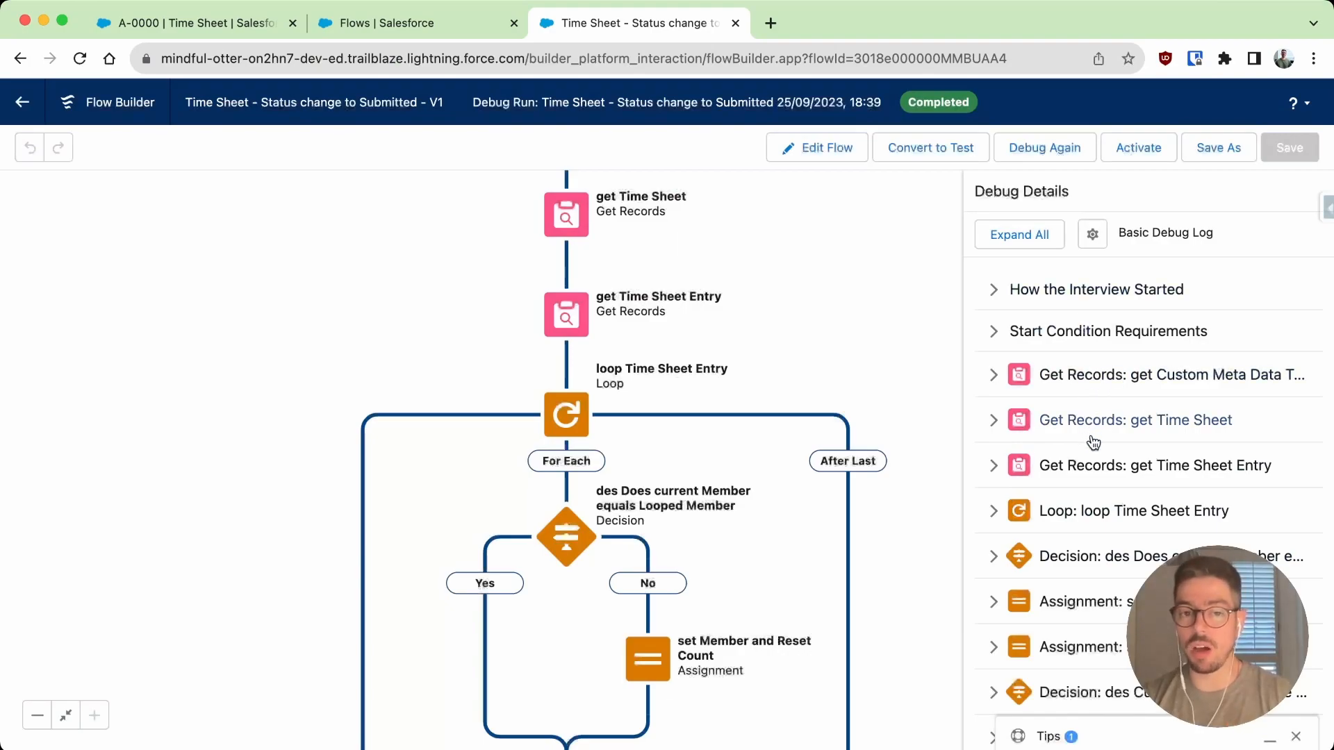
- Examine the first loop Time Sheet Entry iteration in the debug details, including the record IDs it loops through
scroll(1110, 462, down, 1)
scroll(1111, 462, down, 1)
scroll(1111, 462, down, 1)
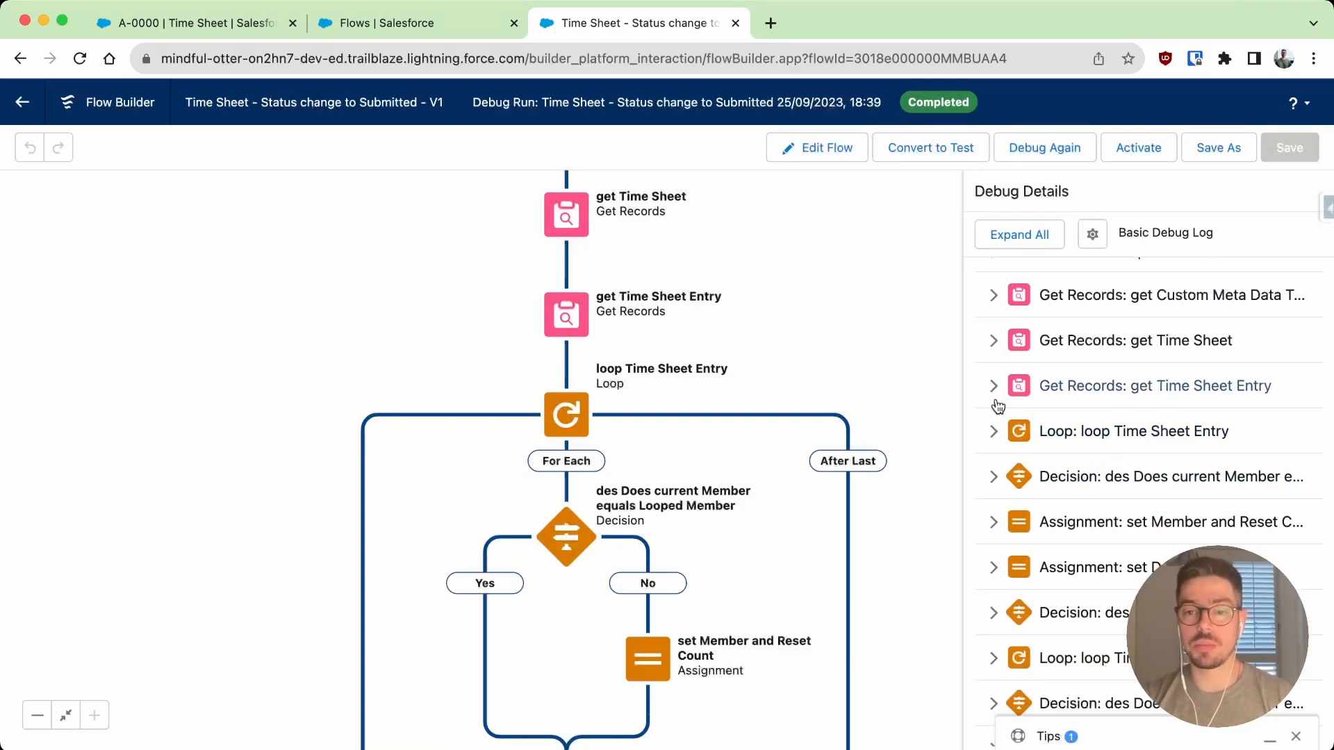
click(995, 433)
scroll(1139, 517, down, 3)
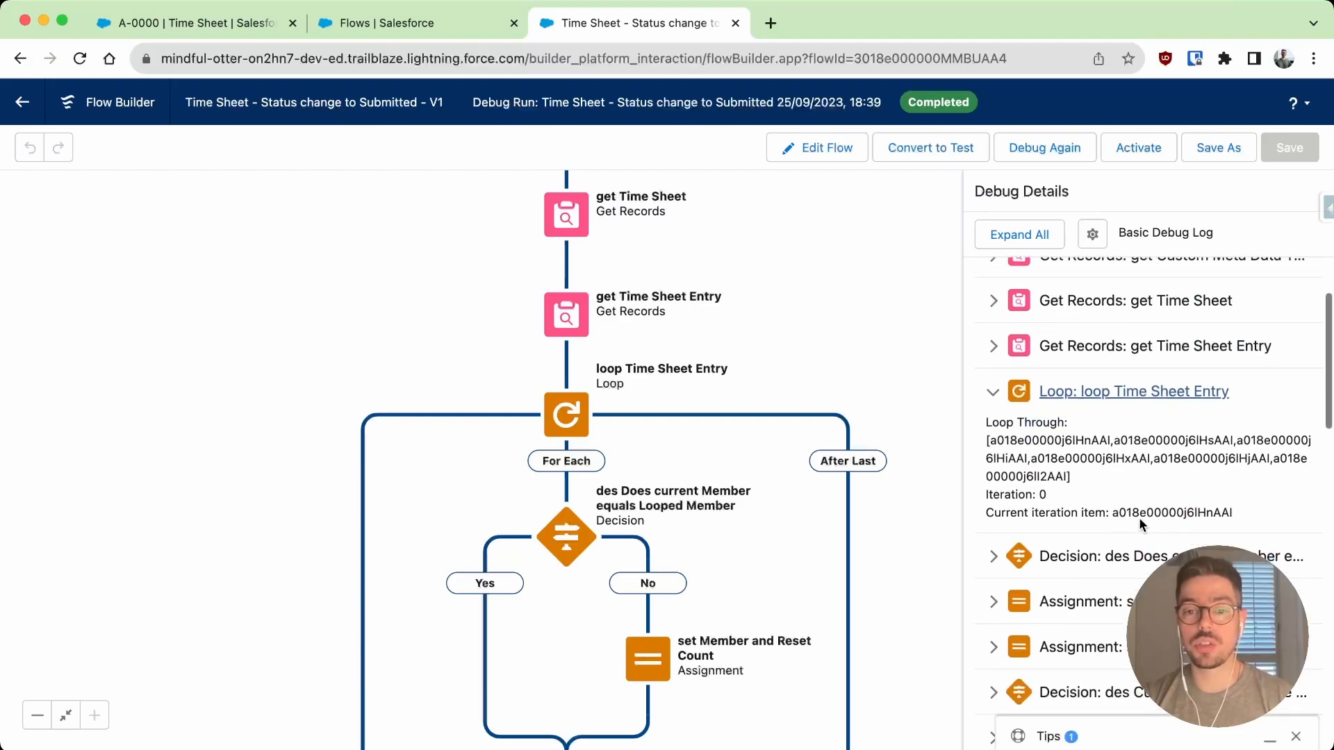
double_click(1079, 410)
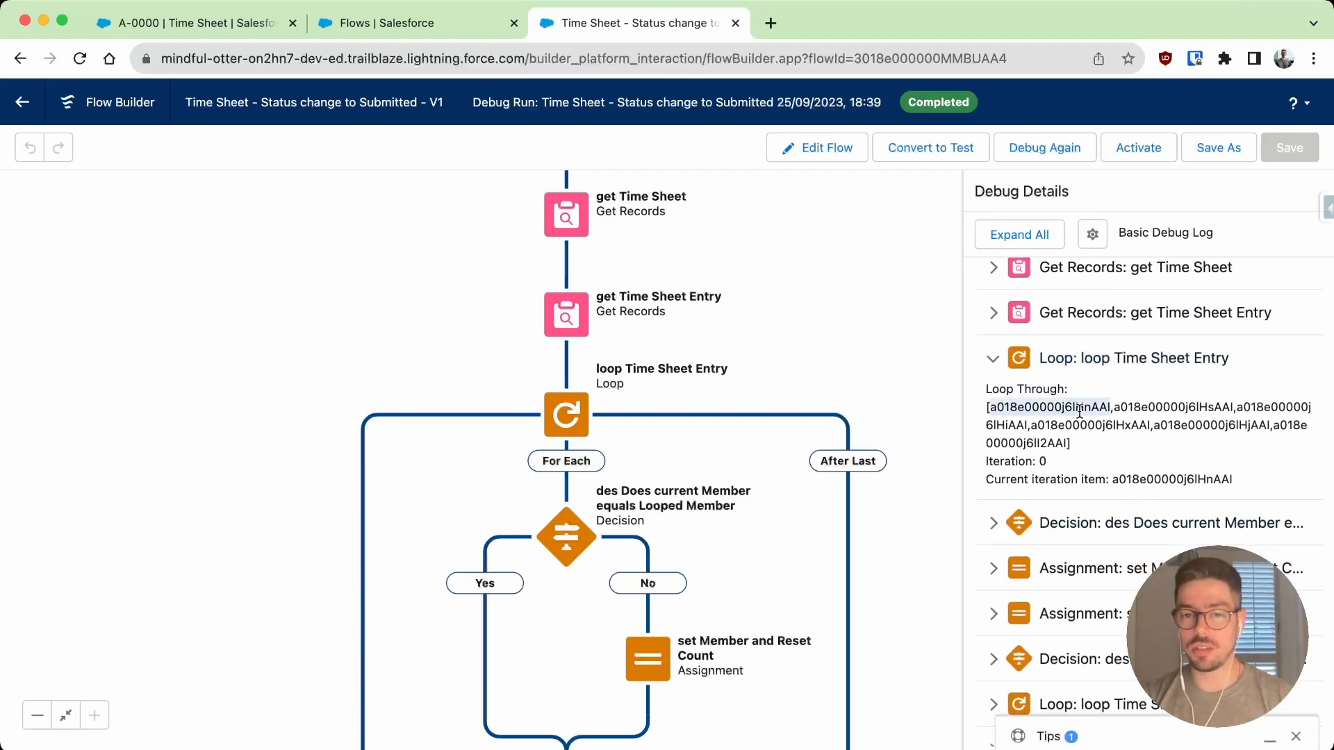
double_click(1184, 407)
double_click(1256, 407)
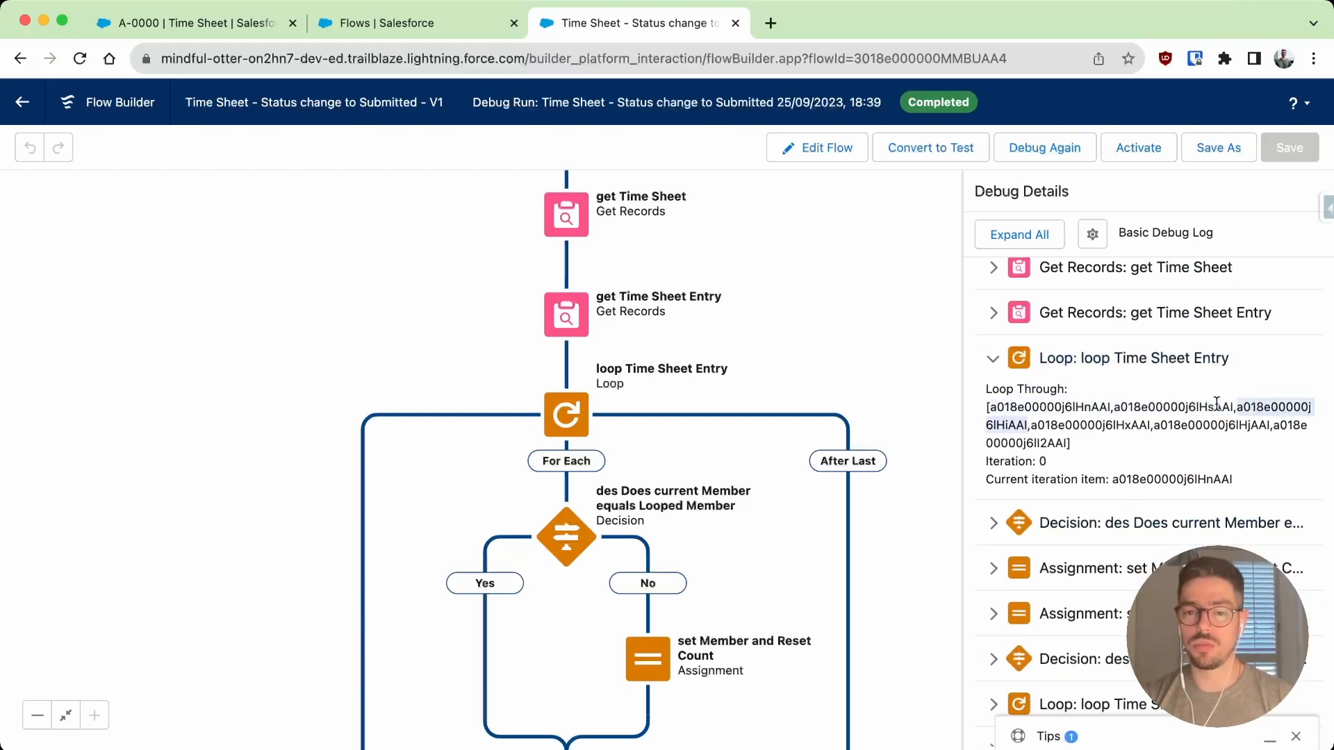
- Compare the remaining record IDs in the first loop iteration with the related Time Sheet Entry records of Time Sheet A-0000
double_click(1088, 420)
double_click(1214, 426)
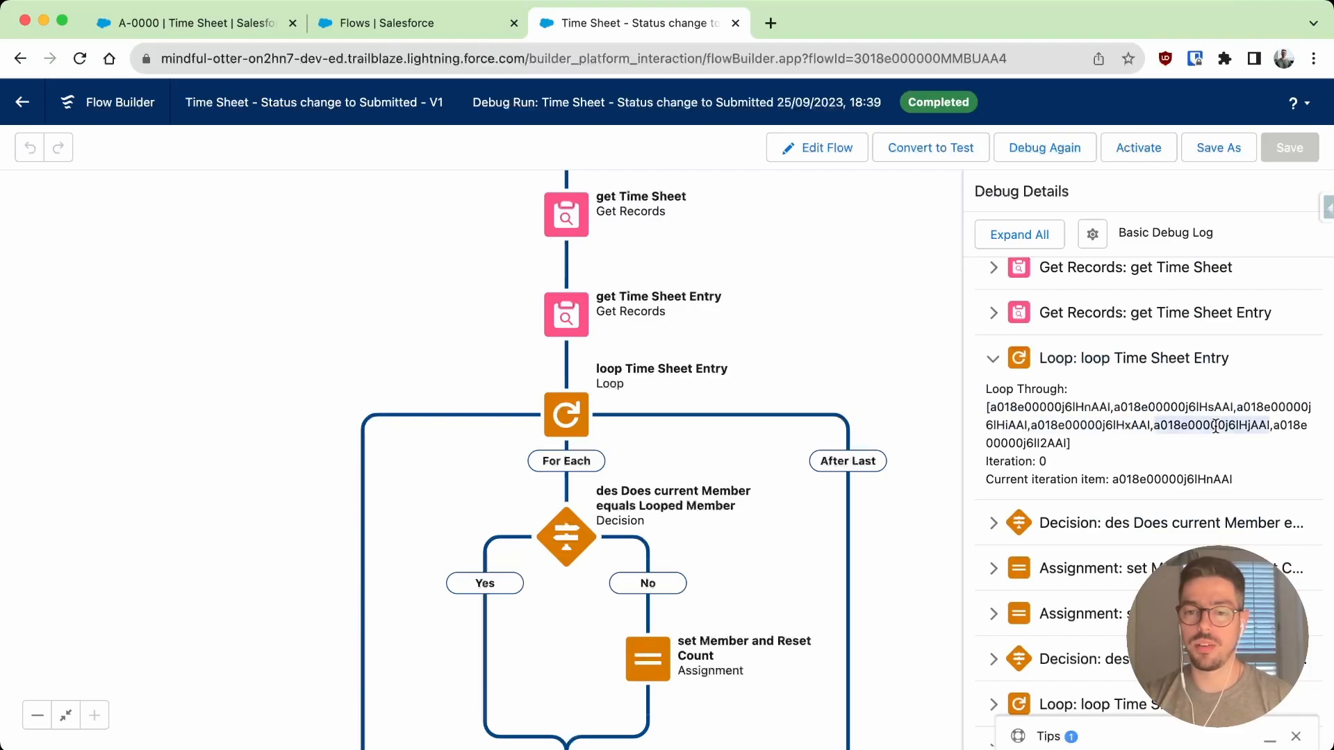
double_click(1295, 426)
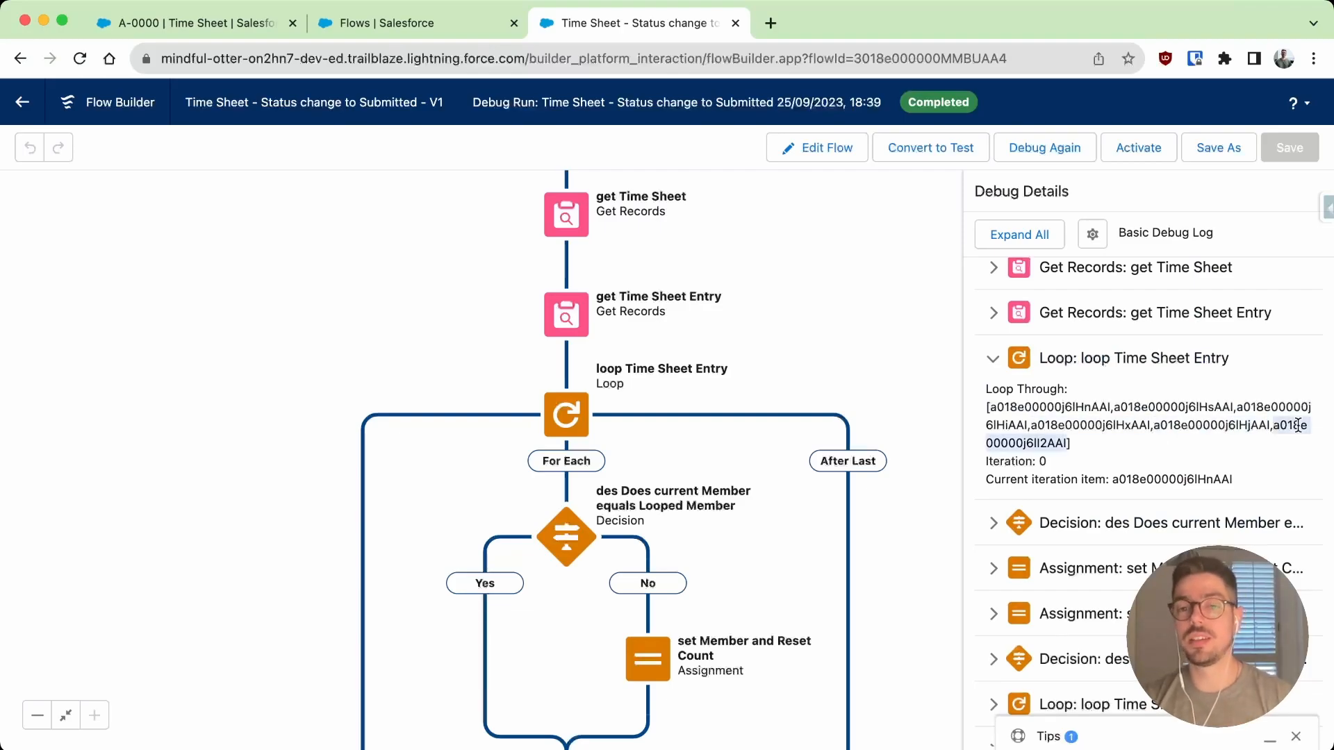
click(187, 23)
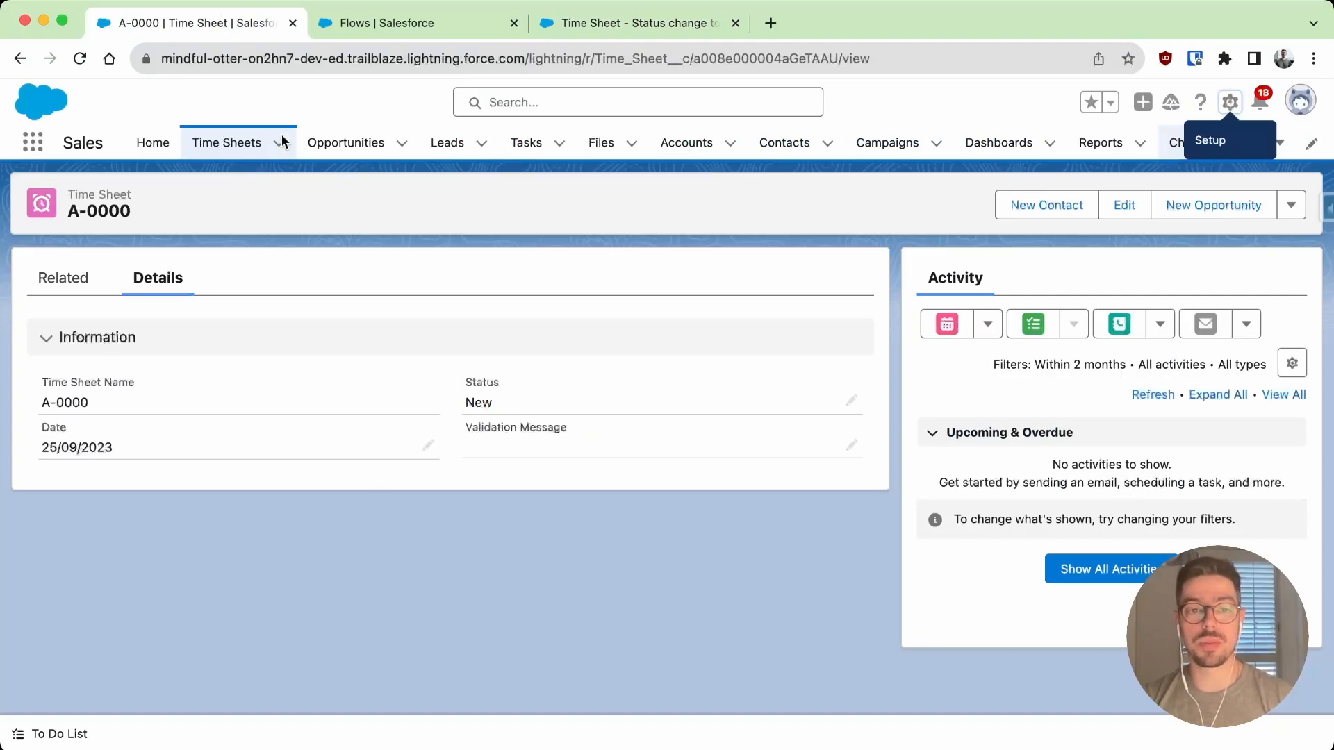
click(54, 281)
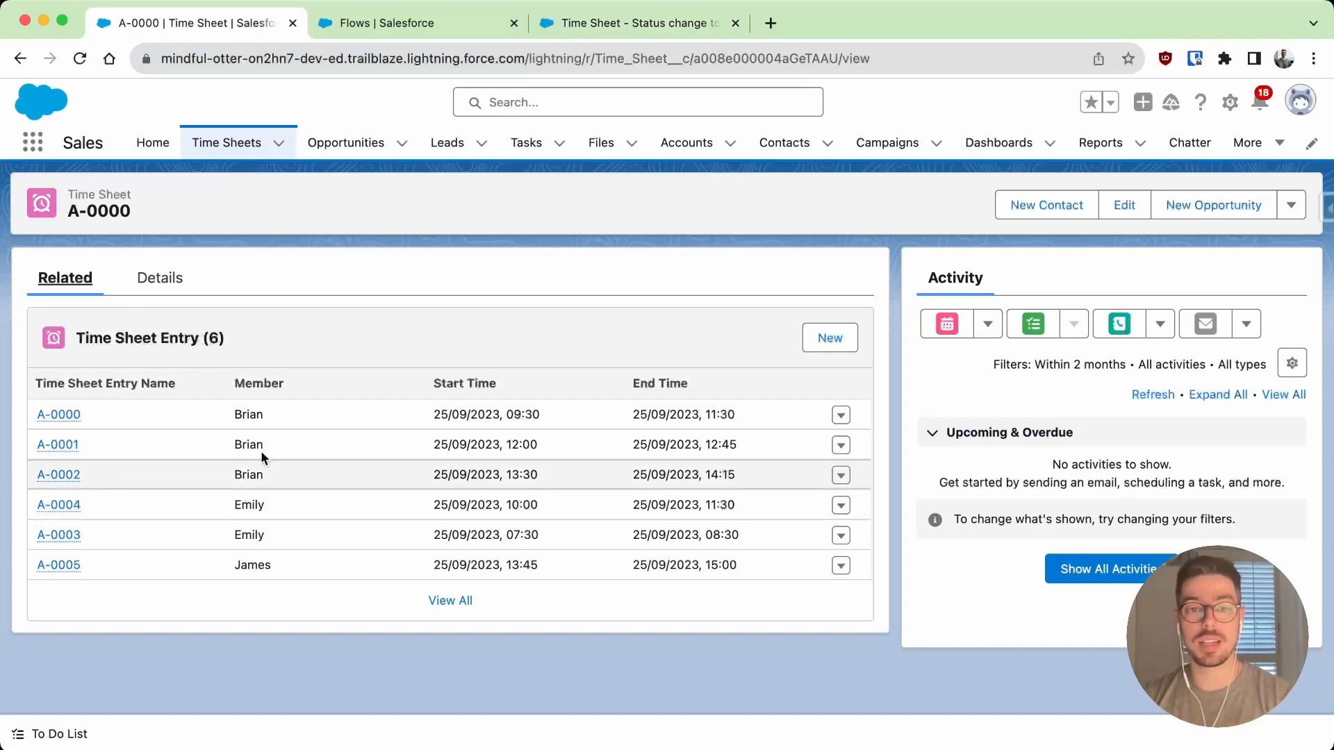
- Return to the flow's debug run and examine the first iteration's decision comparing the current member with the looped member
click(627, 28)
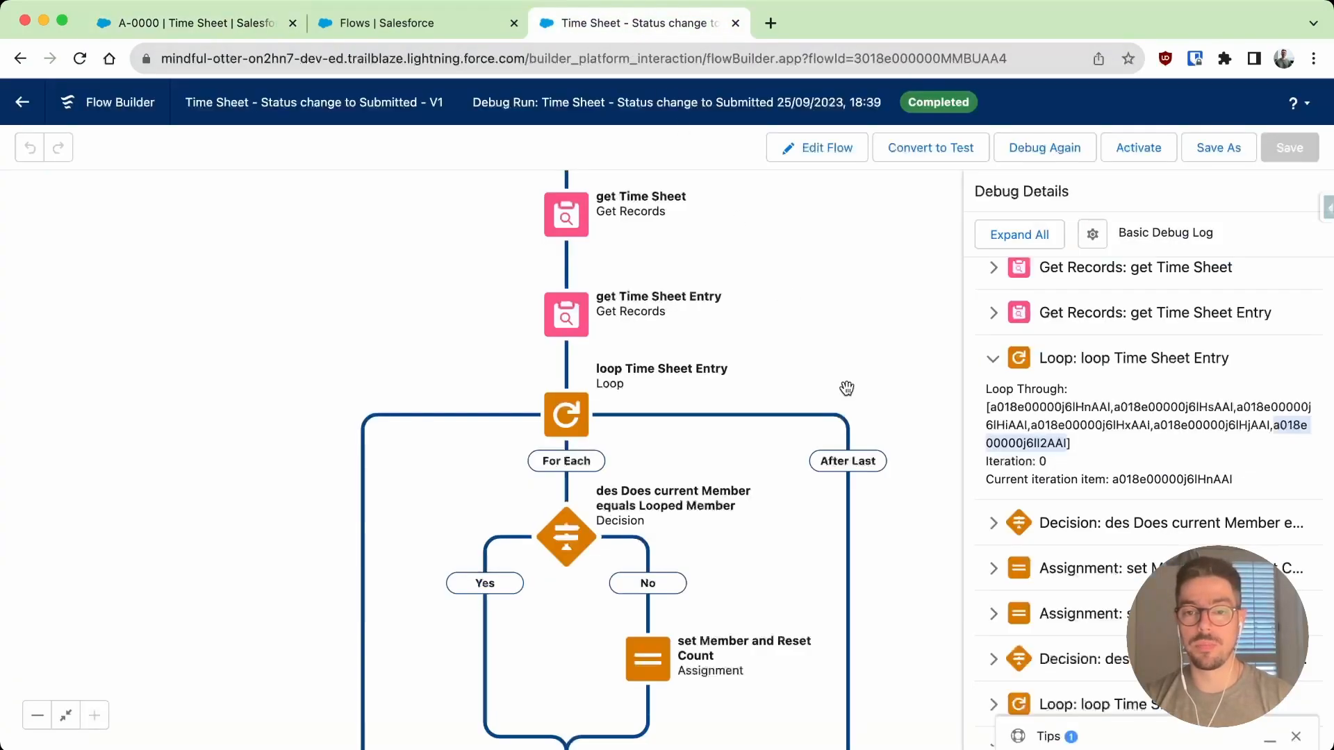
scroll(1097, 556, down, 1)
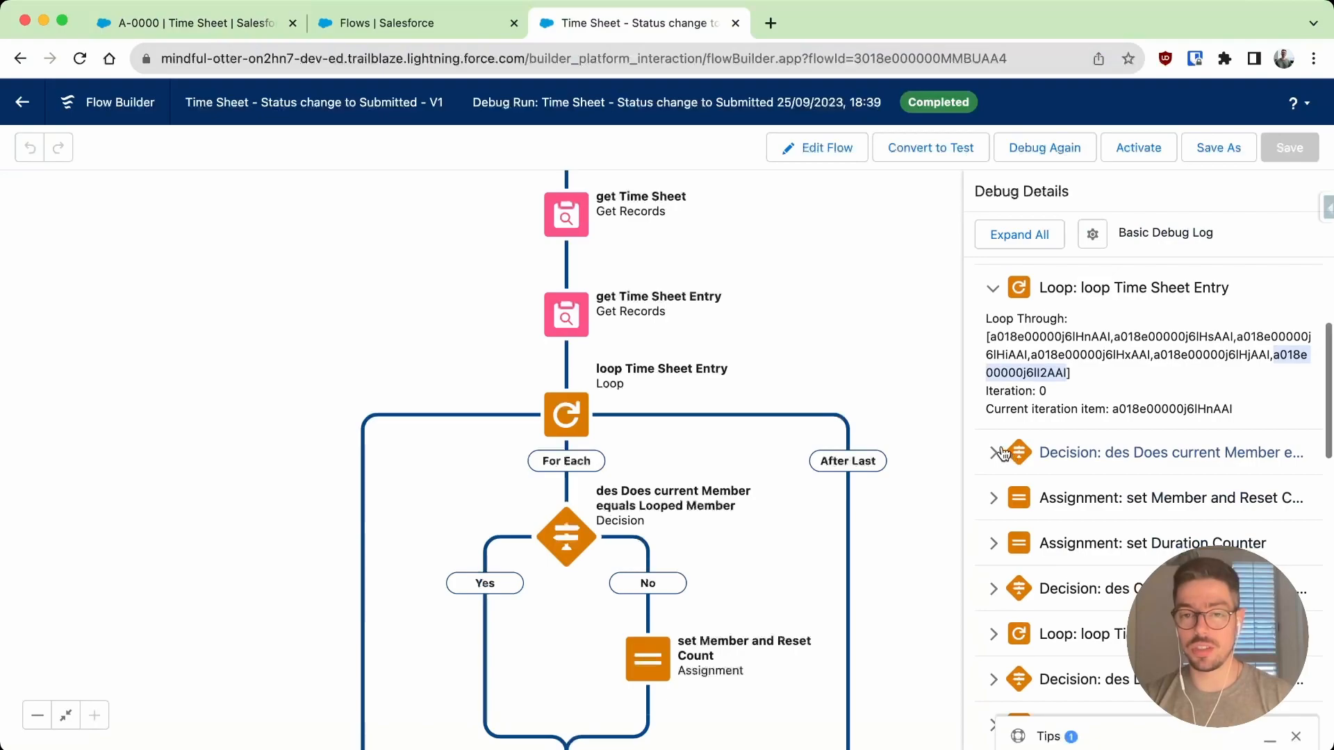
click(1104, 453)
scroll(1172, 532, down, 2)
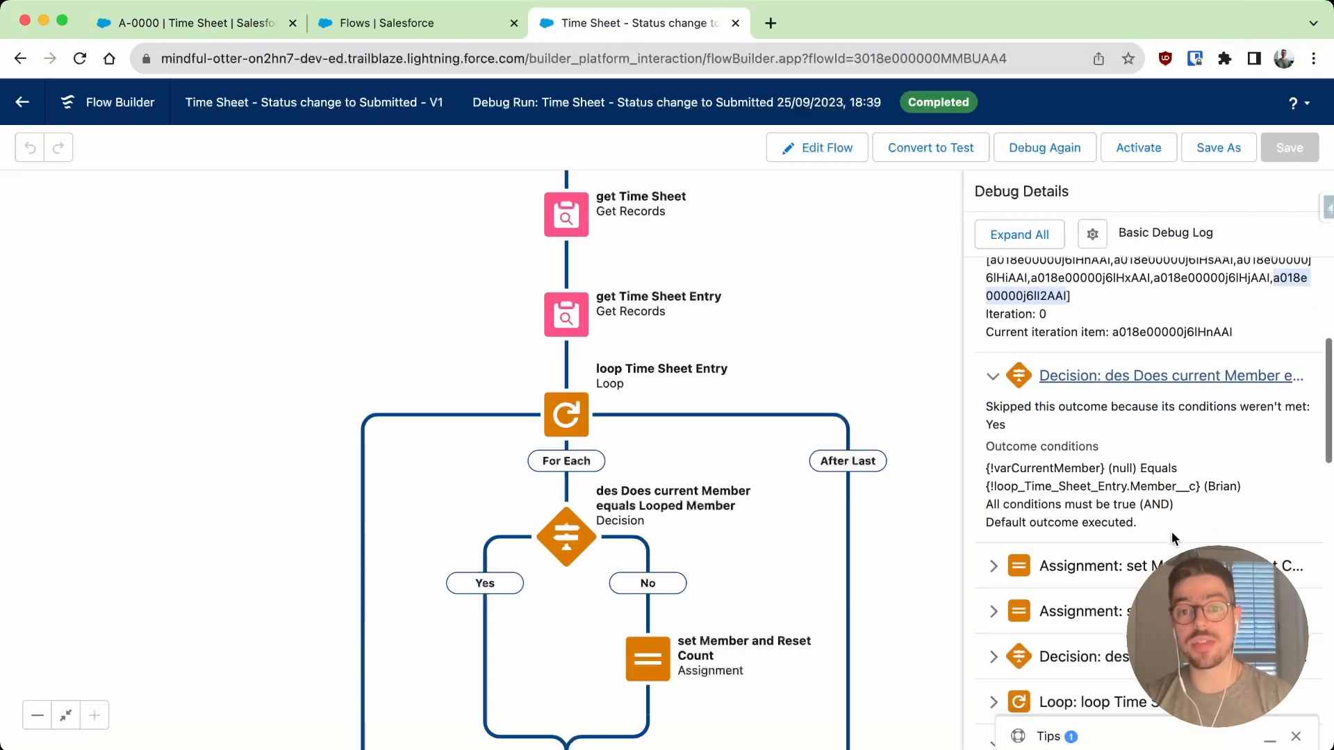
scroll(1173, 537, down, 1)
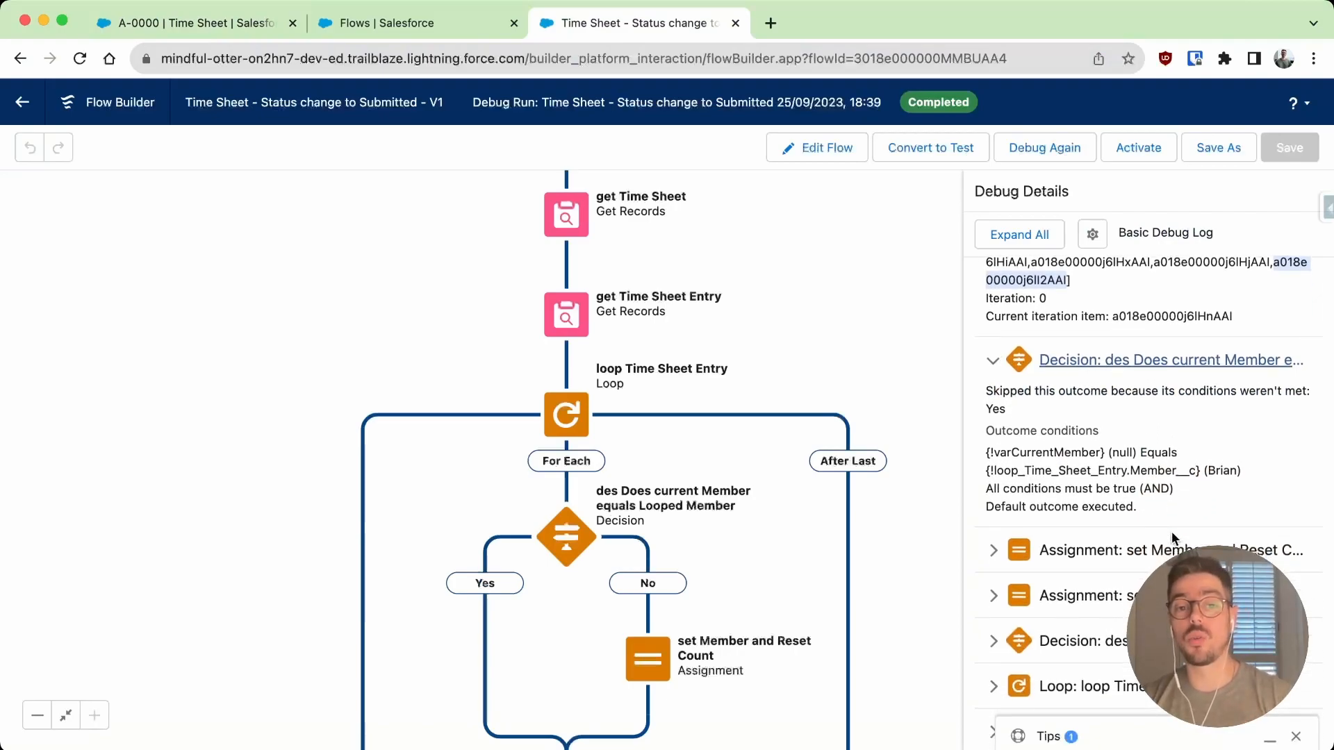
scroll(1171, 537, down, 1)
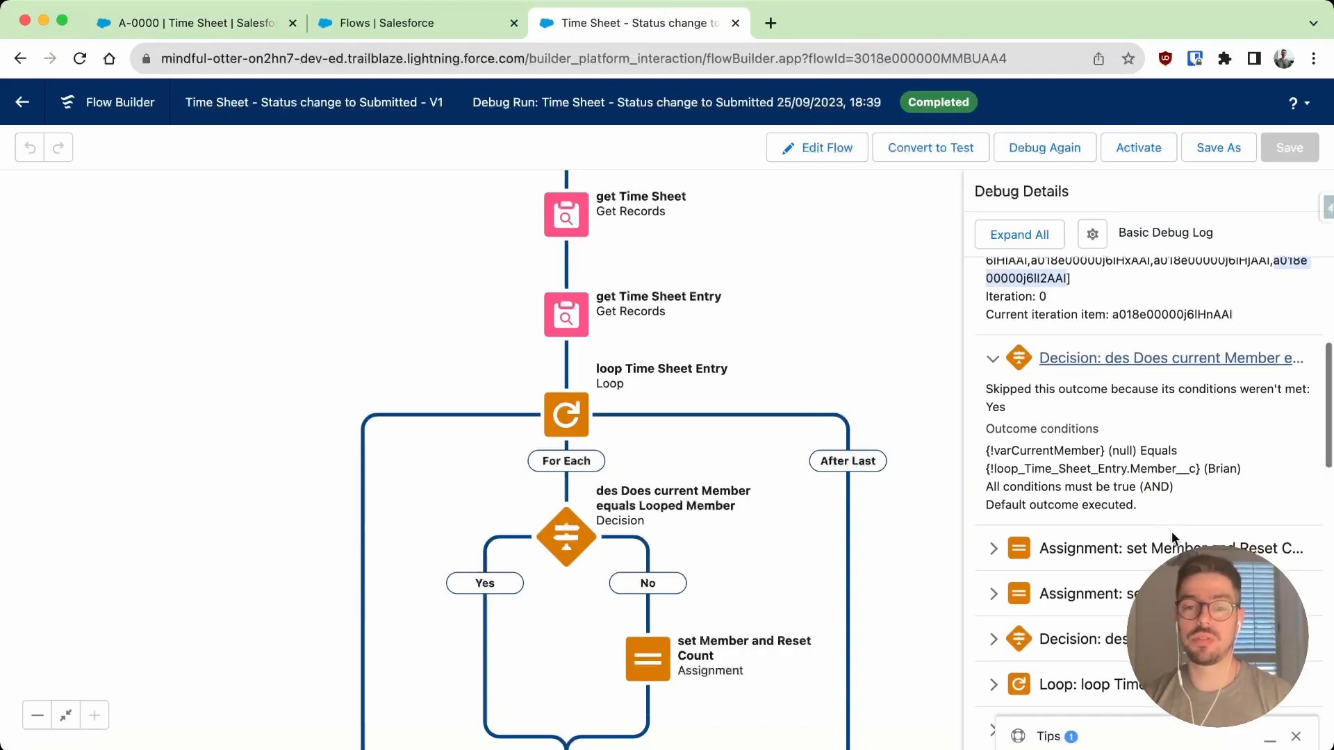
scroll(1172, 535, down, 1)
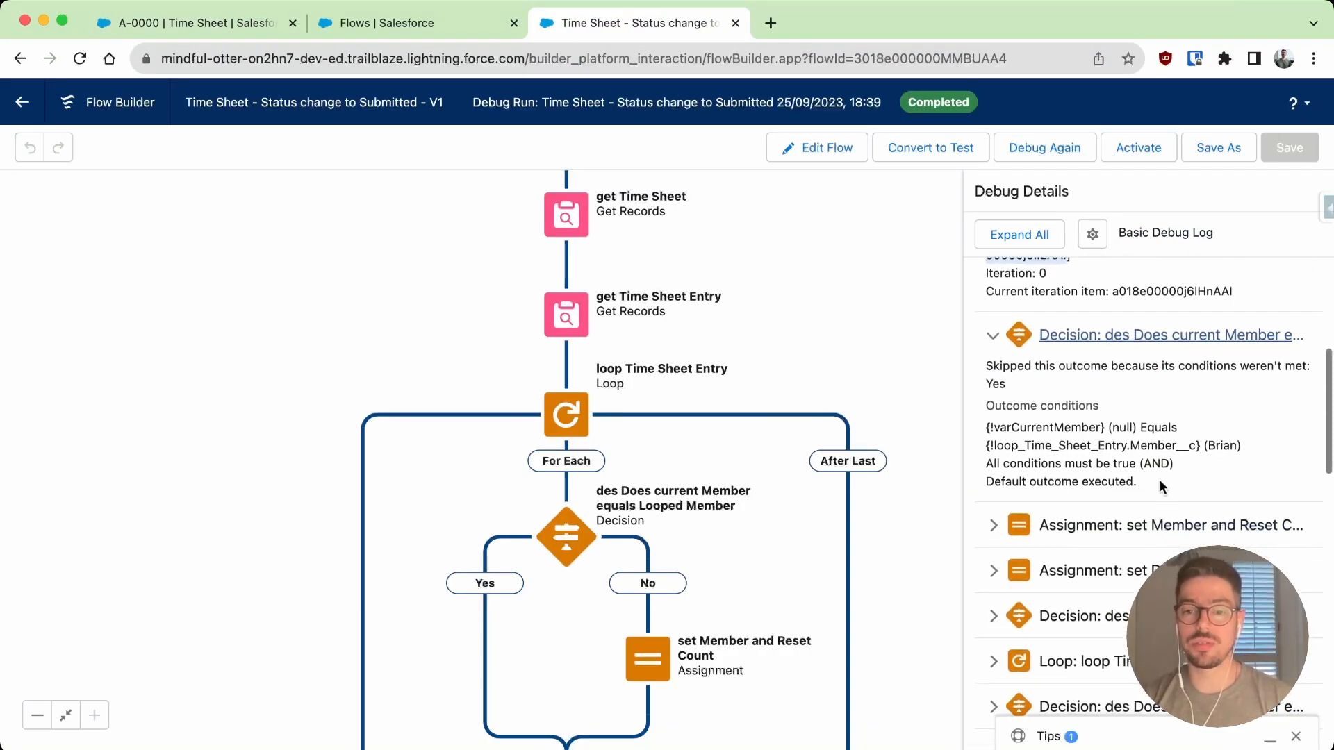
- Examine the set Member and Reset Count assignment in the first iteration, checking the resulting varCurrentMember and varDurationCounter values
click(993, 530)
scroll(1081, 554, down, 3)
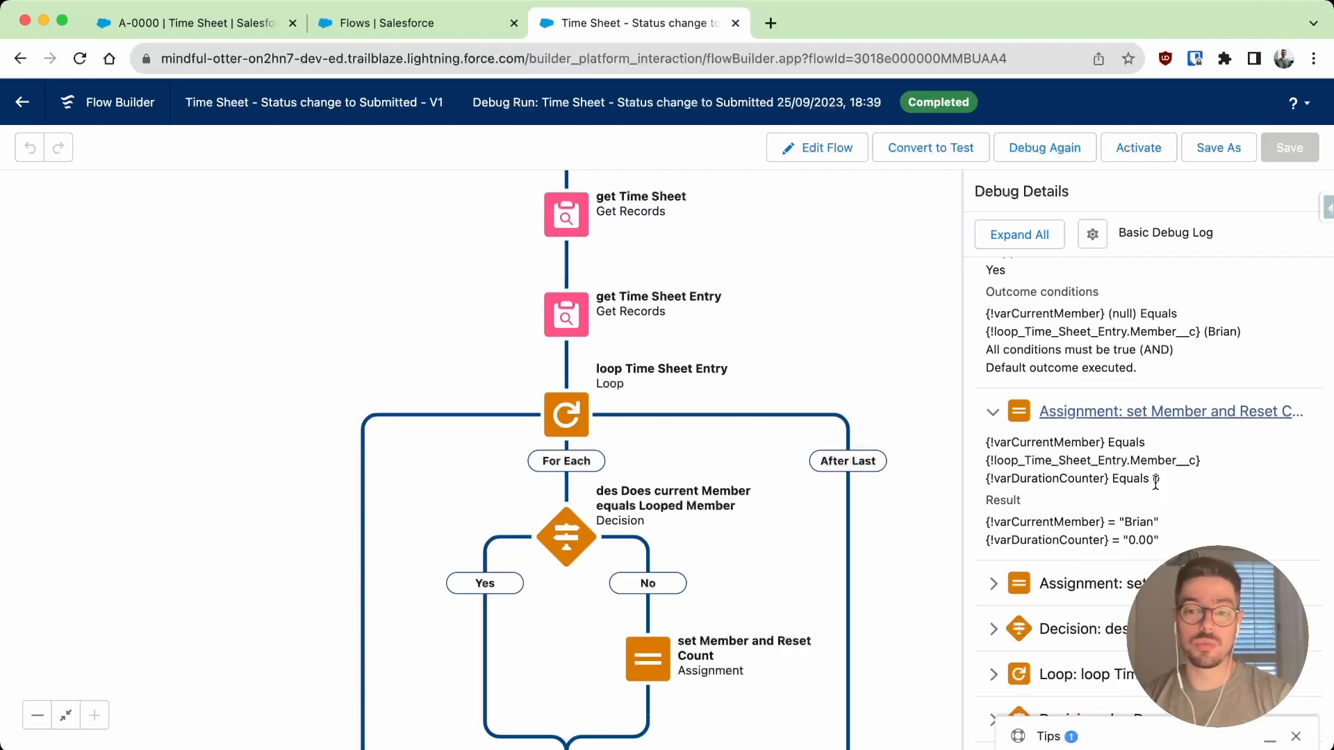
scroll(1160, 485, down, 2)
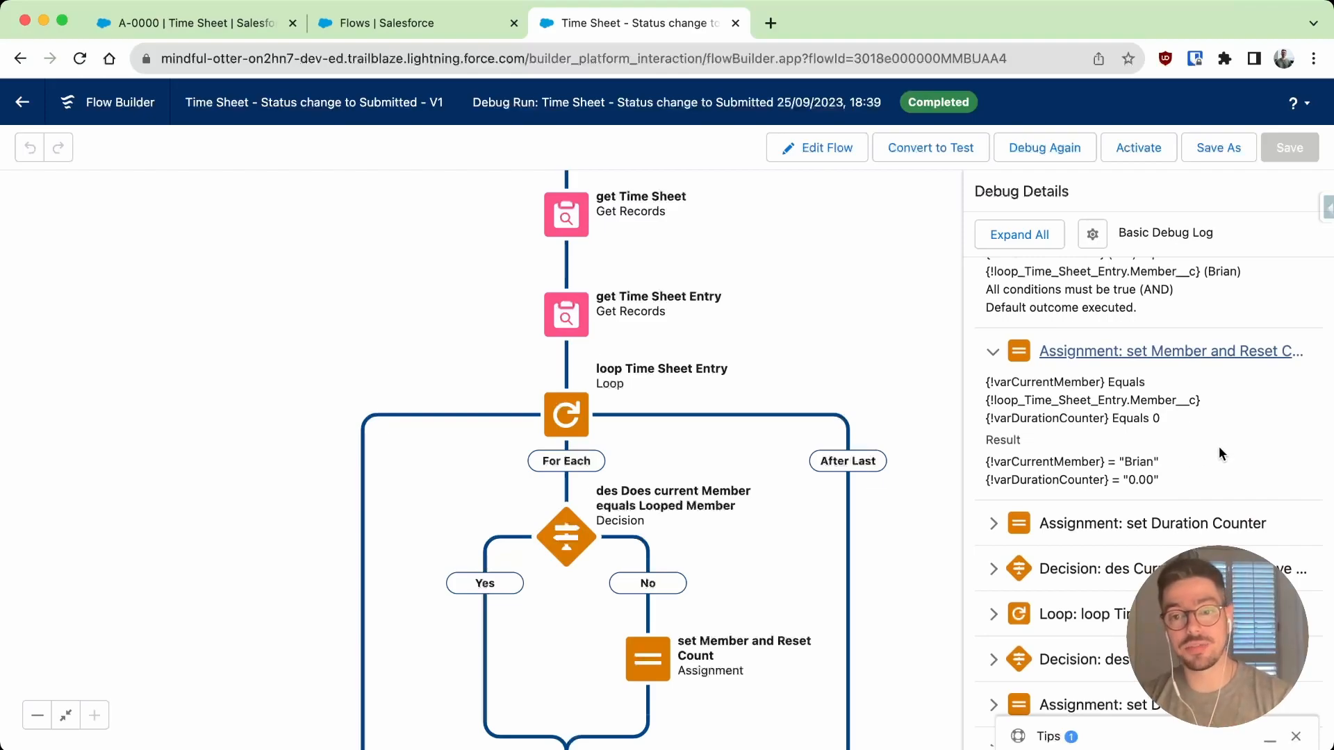
double_click(1140, 462)
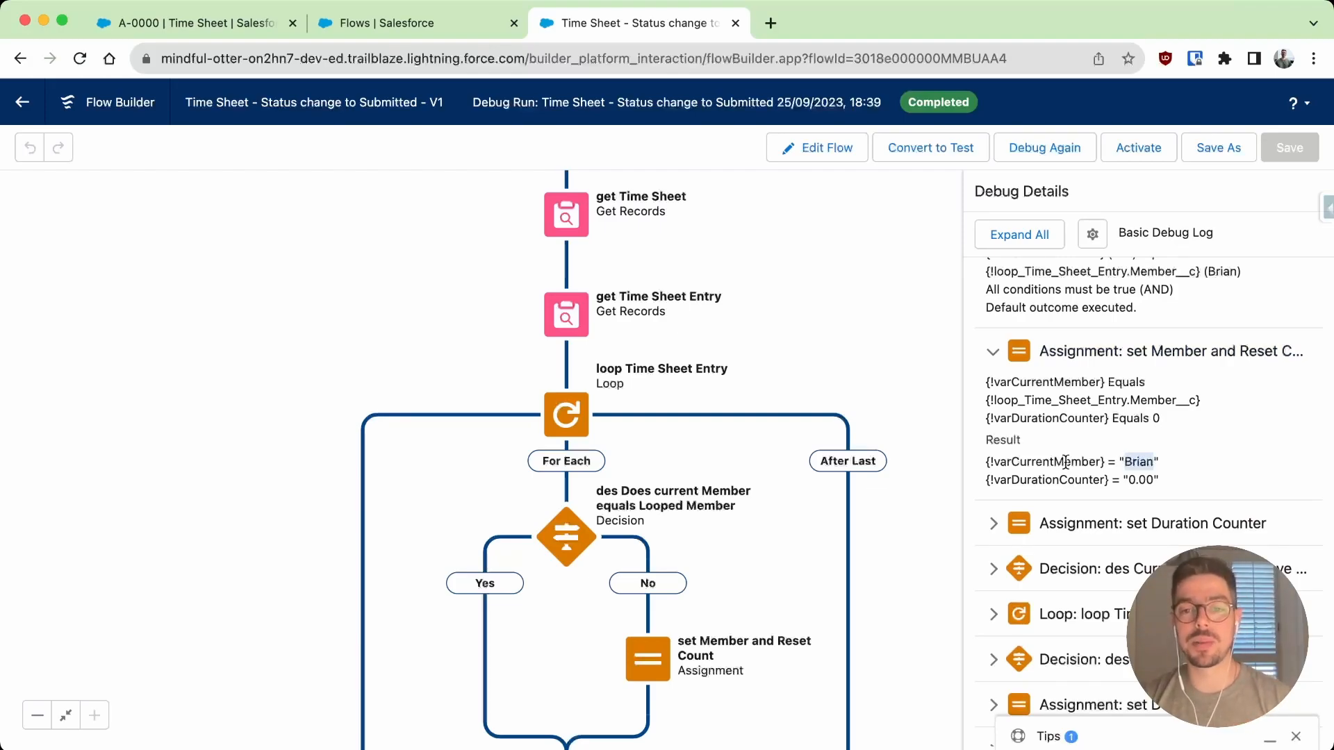
double_click(1140, 479)
- Locate set Duration Counter in the flow diagram and check the varDurationCounter result of its first-iteration assignment in the debug details
scroll(1232, 471, down, 1)
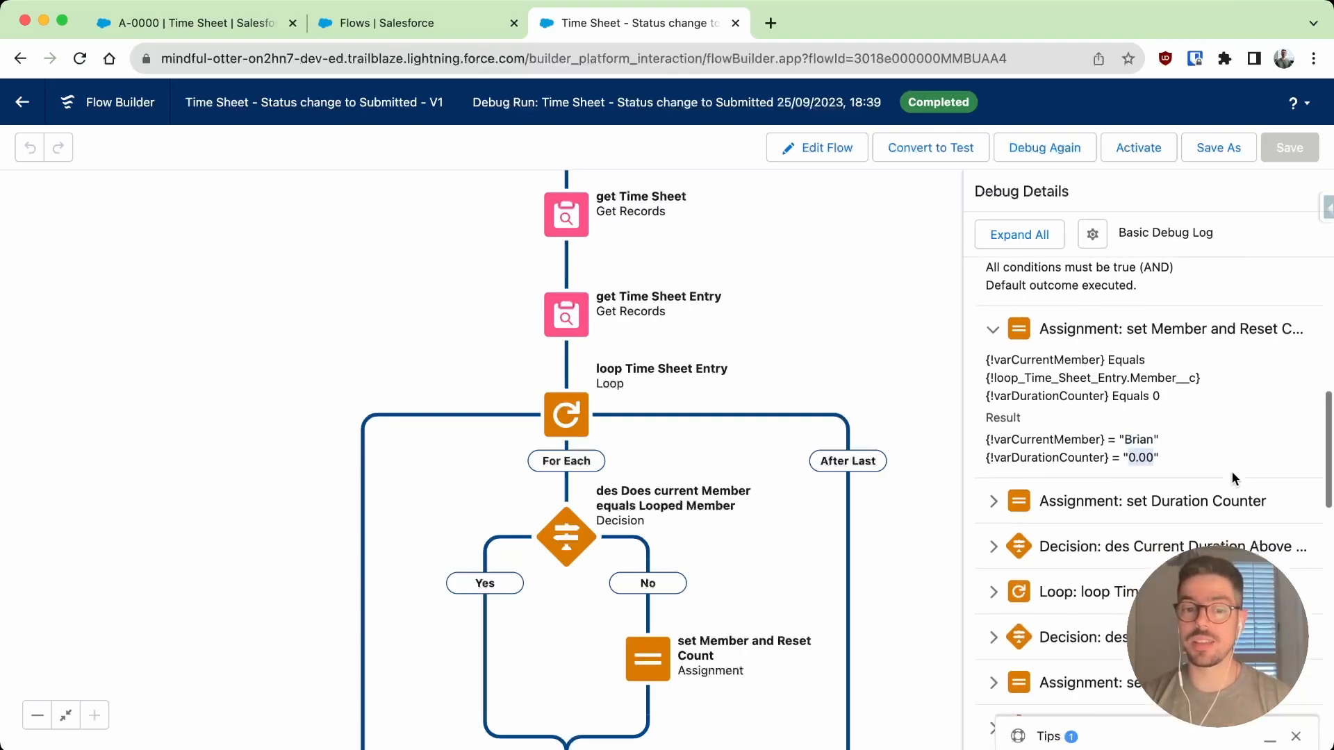
scroll(742, 534, down, 1)
drag(742, 535, 723, 373)
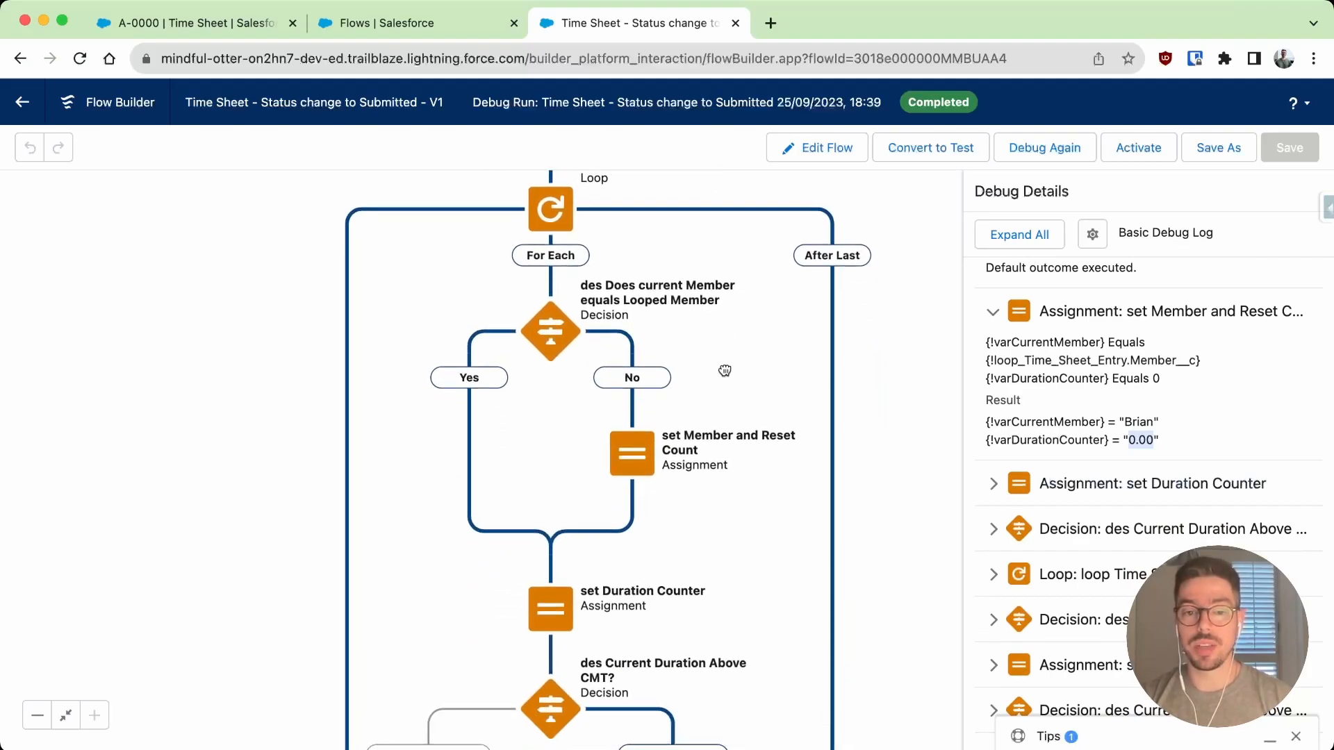
drag(750, 533, 750, 450)
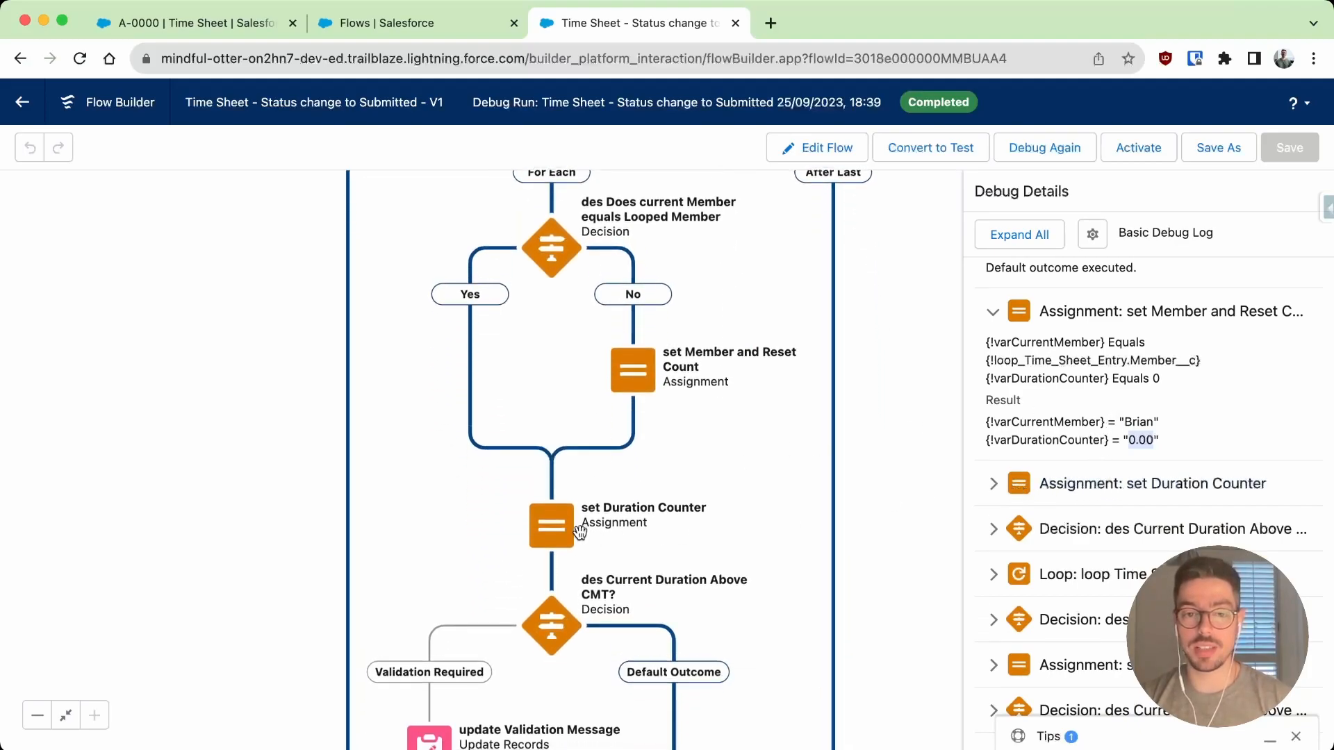
click(1014, 479)
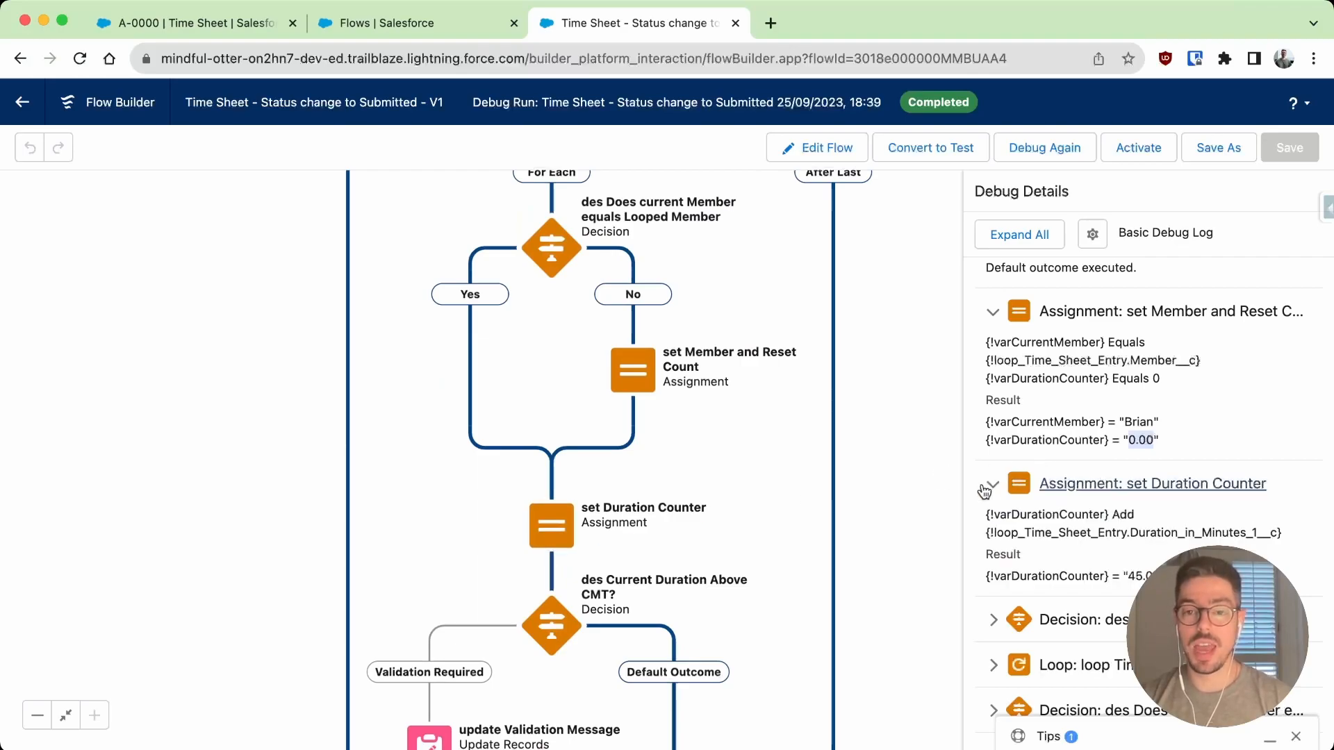
scroll(1170, 532, down, 1)
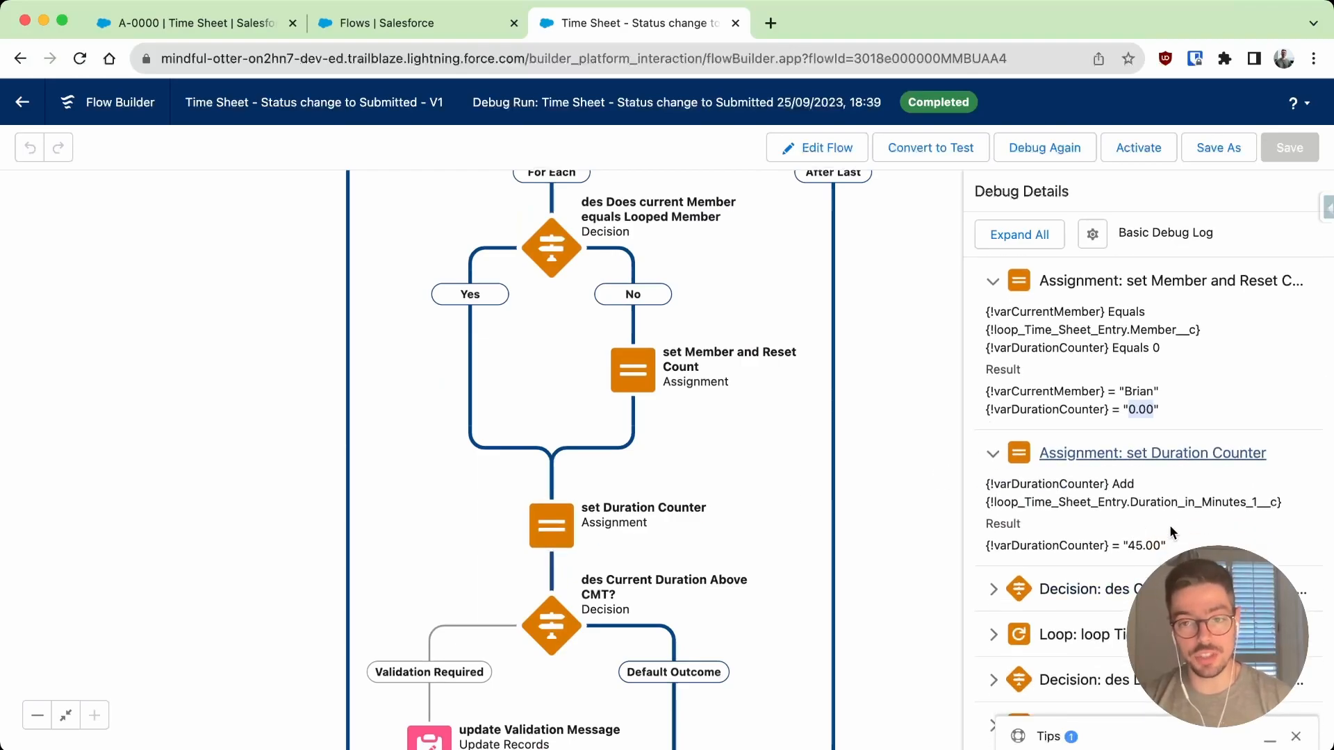
double_click(1152, 545)
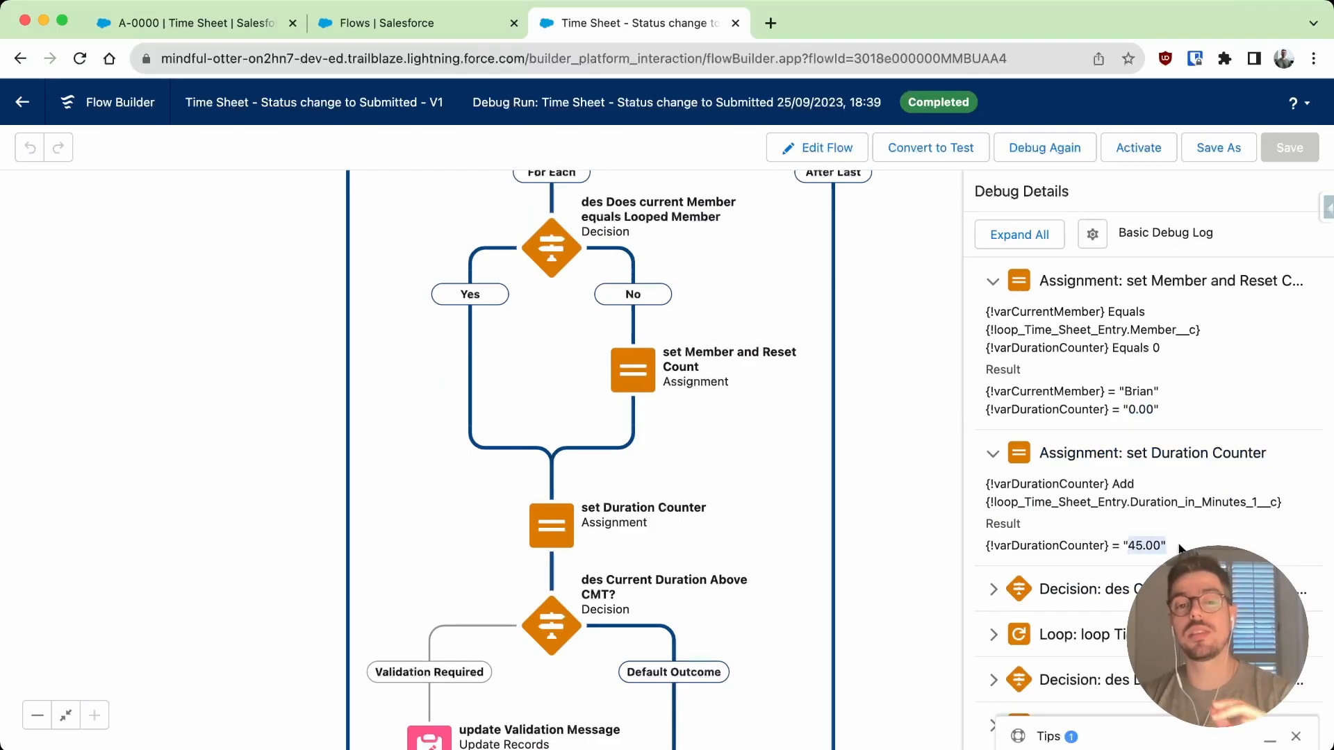
- Examine the first iteration's des Current Duration Above CMT? decision, comparing the duration counter with the maximum time allowed
scroll(1183, 535, down, 3)
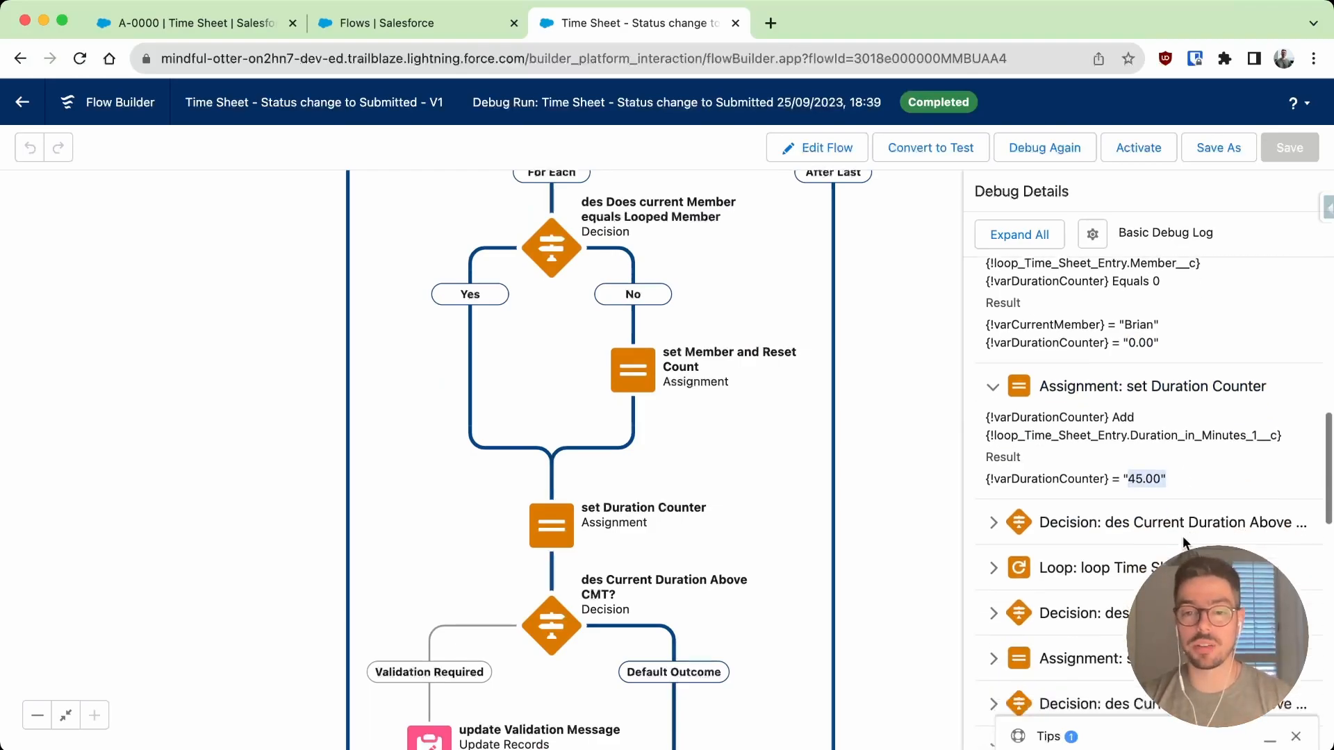
click(993, 506)
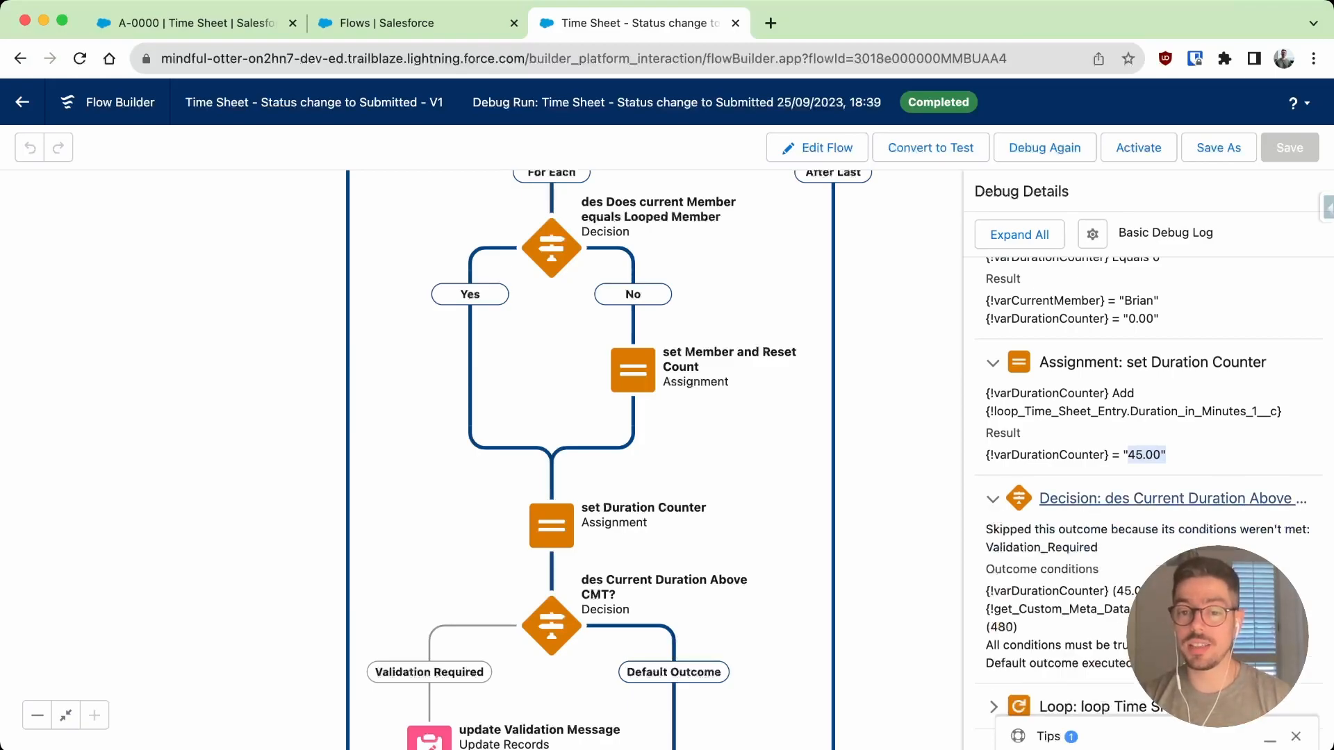
scroll(993, 513, down, 2)
scroll(1147, 504, down, 2)
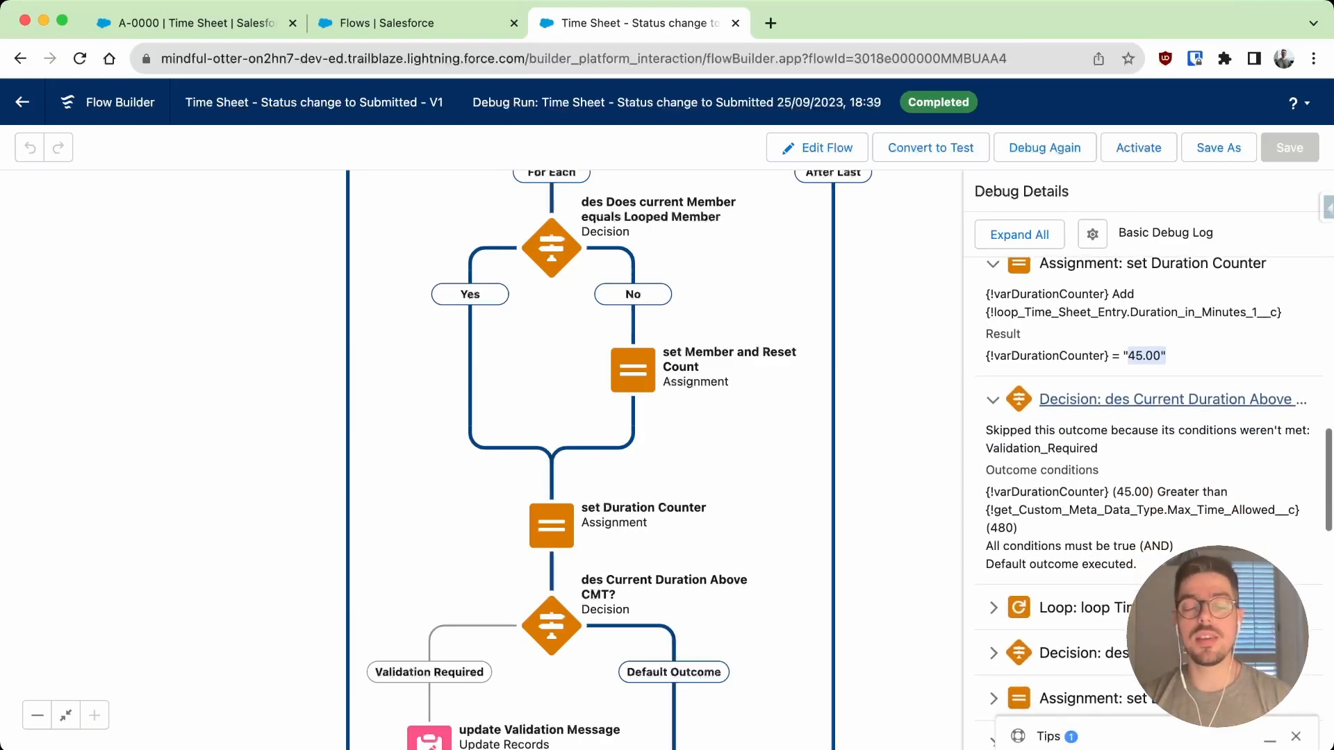
scroll(1146, 503, down, 1)
scroll(1147, 504, down, 1)
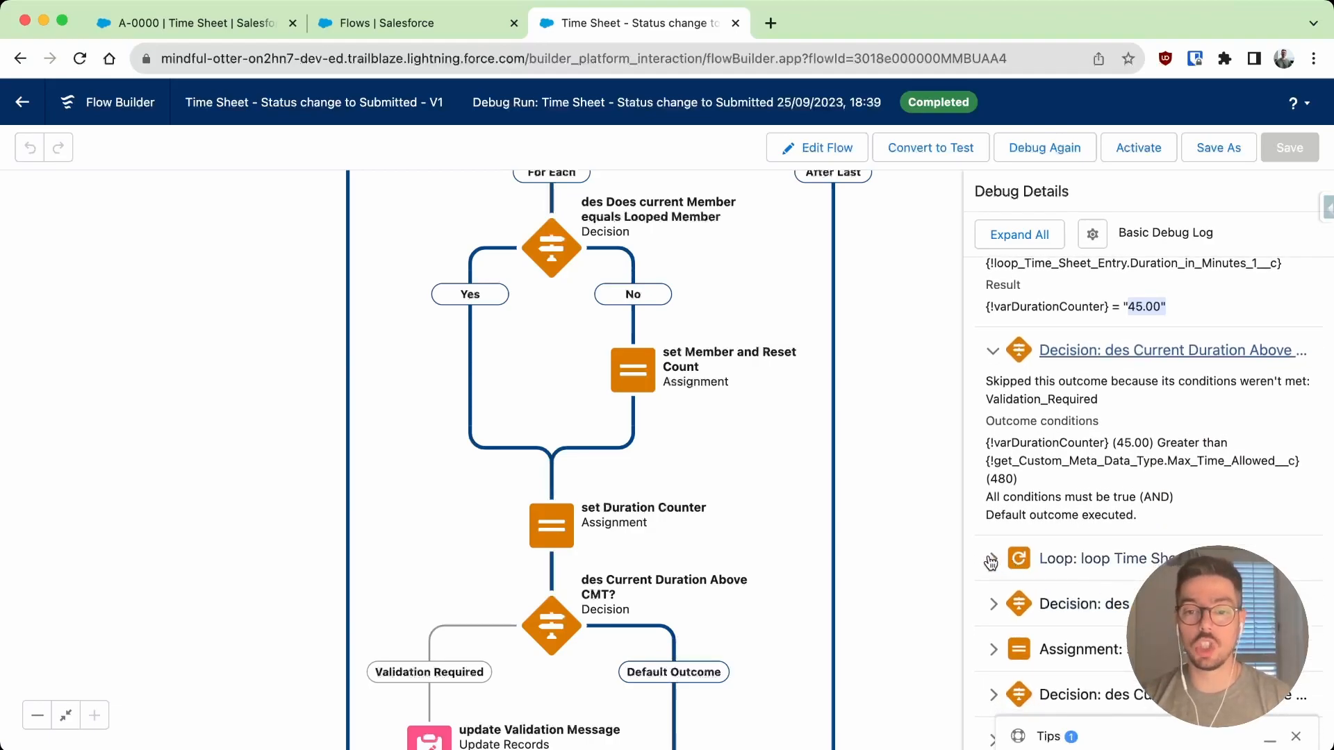
- Examine the second loop Time Sheet Entry iteration and its member comparison decision, tracing the outcome path in the flow diagram
scroll(1138, 496, down, 3)
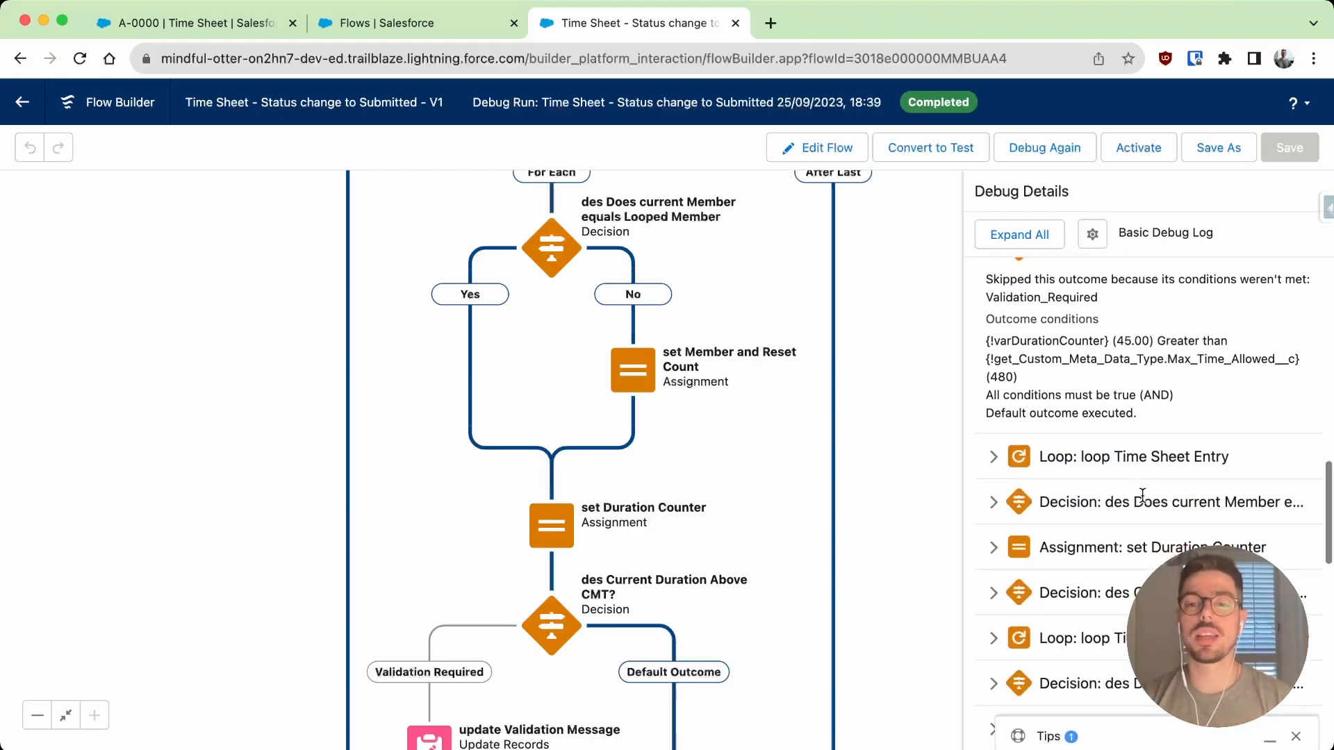
scroll(1112, 500, down, 1)
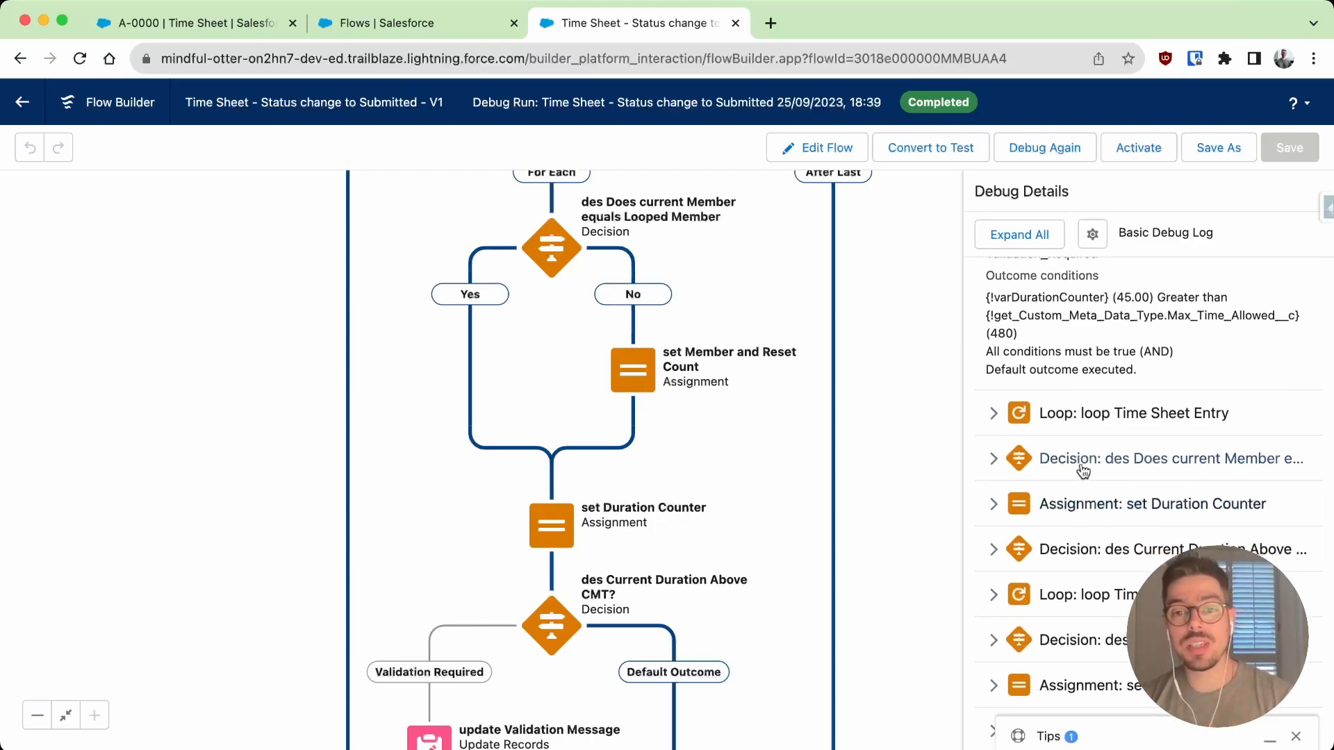
click(994, 416)
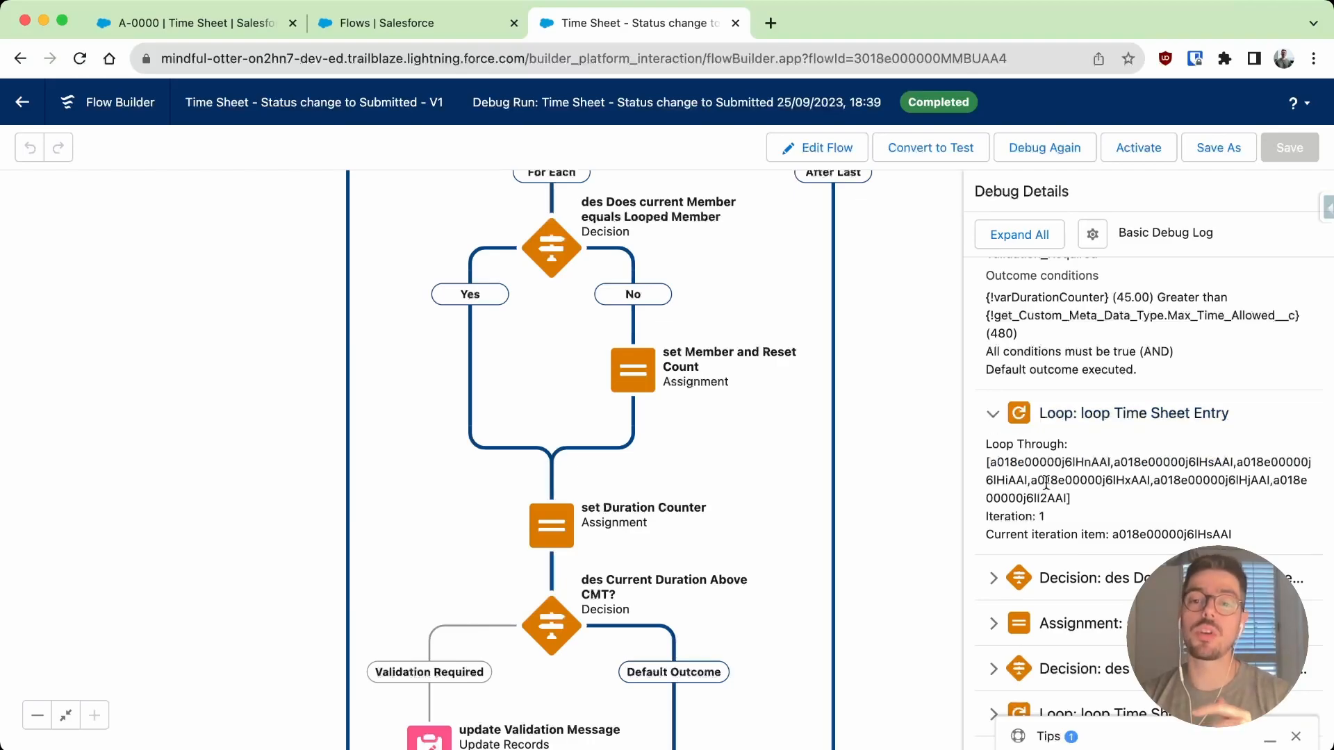
scroll(1042, 478, down, 3)
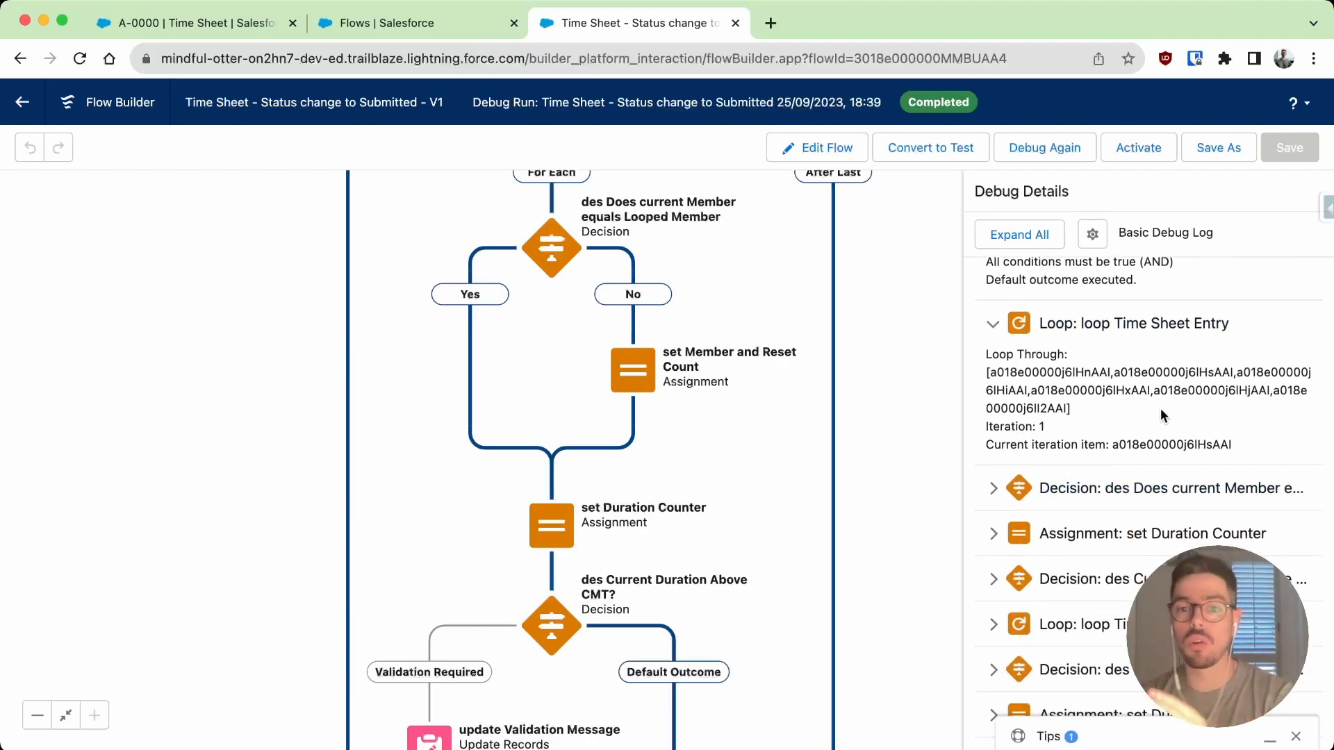
scroll(1153, 409, down, 2)
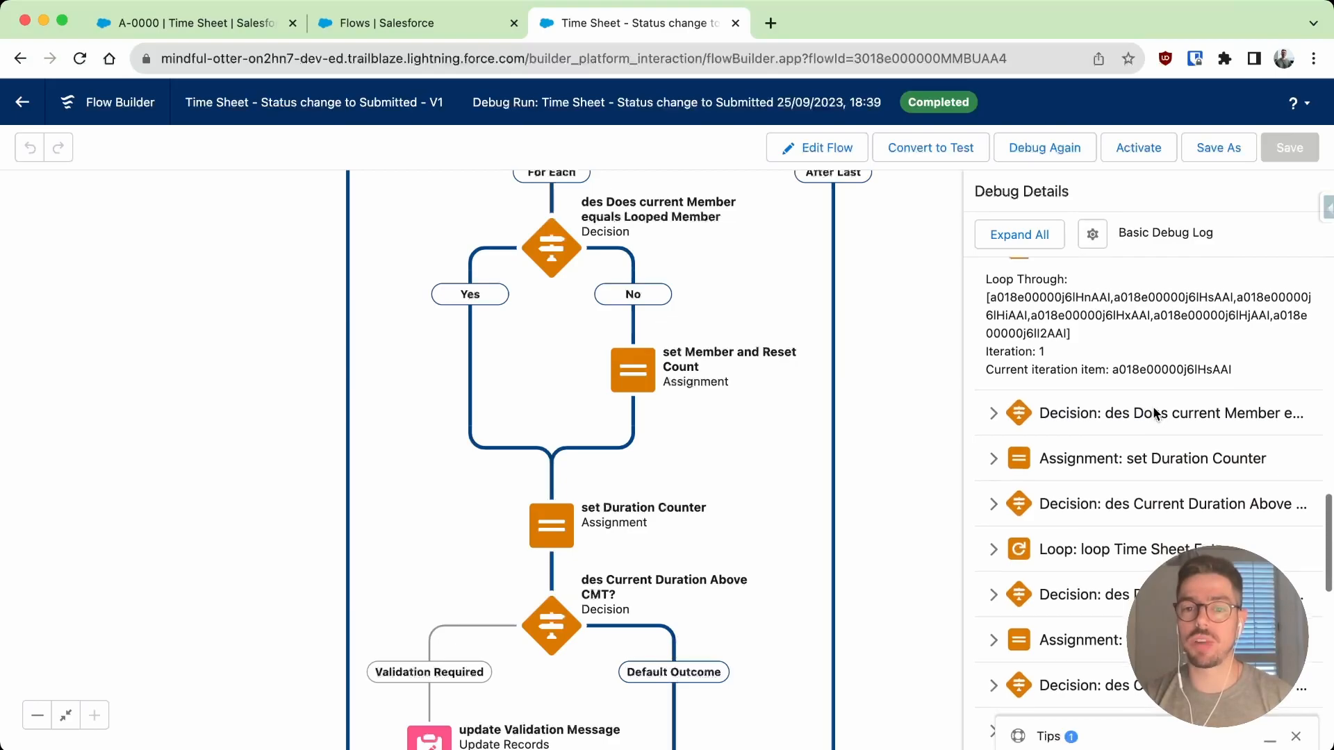
click(994, 413)
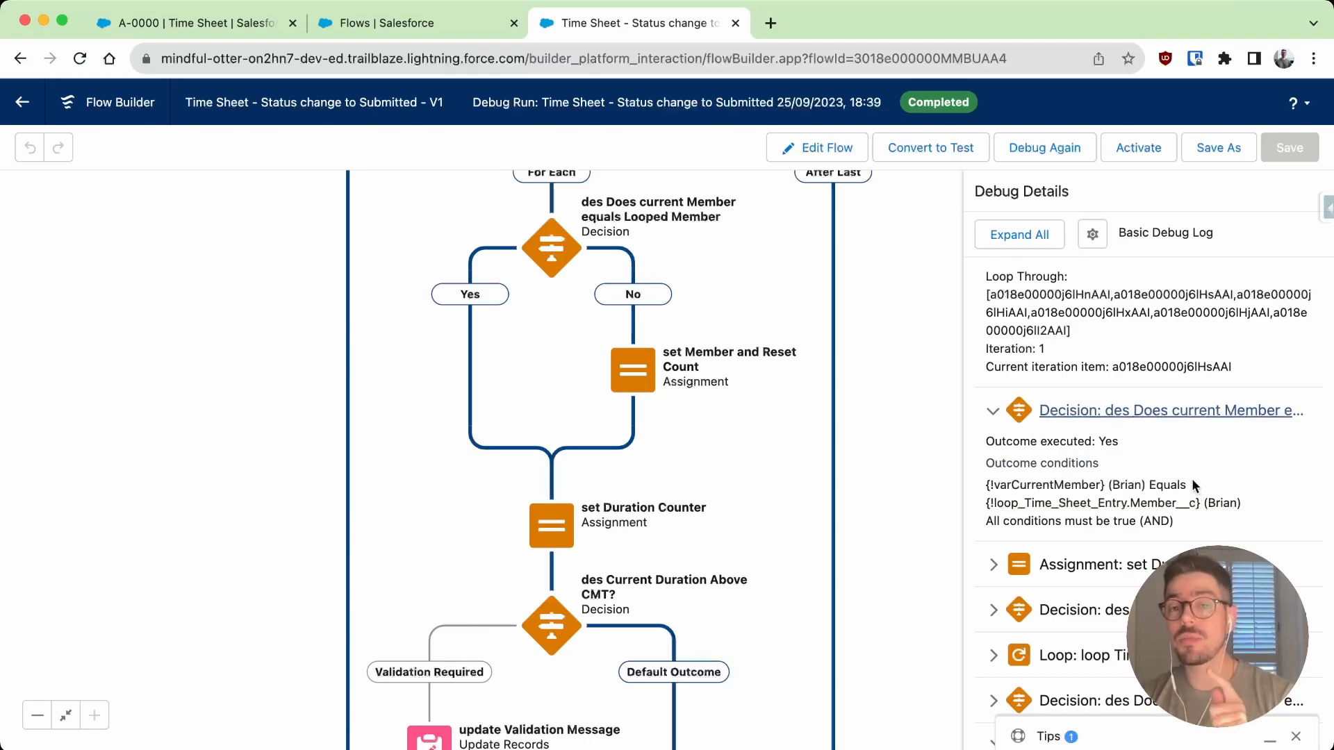
drag(785, 447, 806, 533)
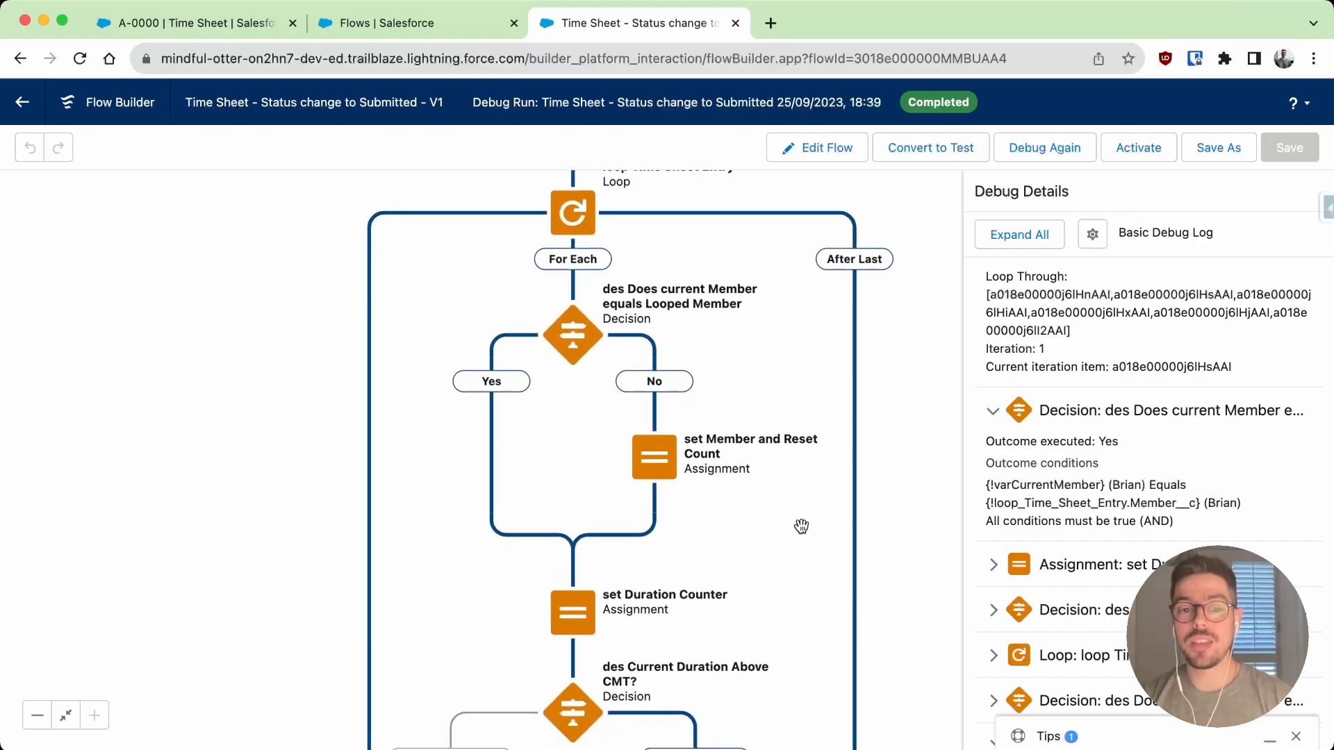
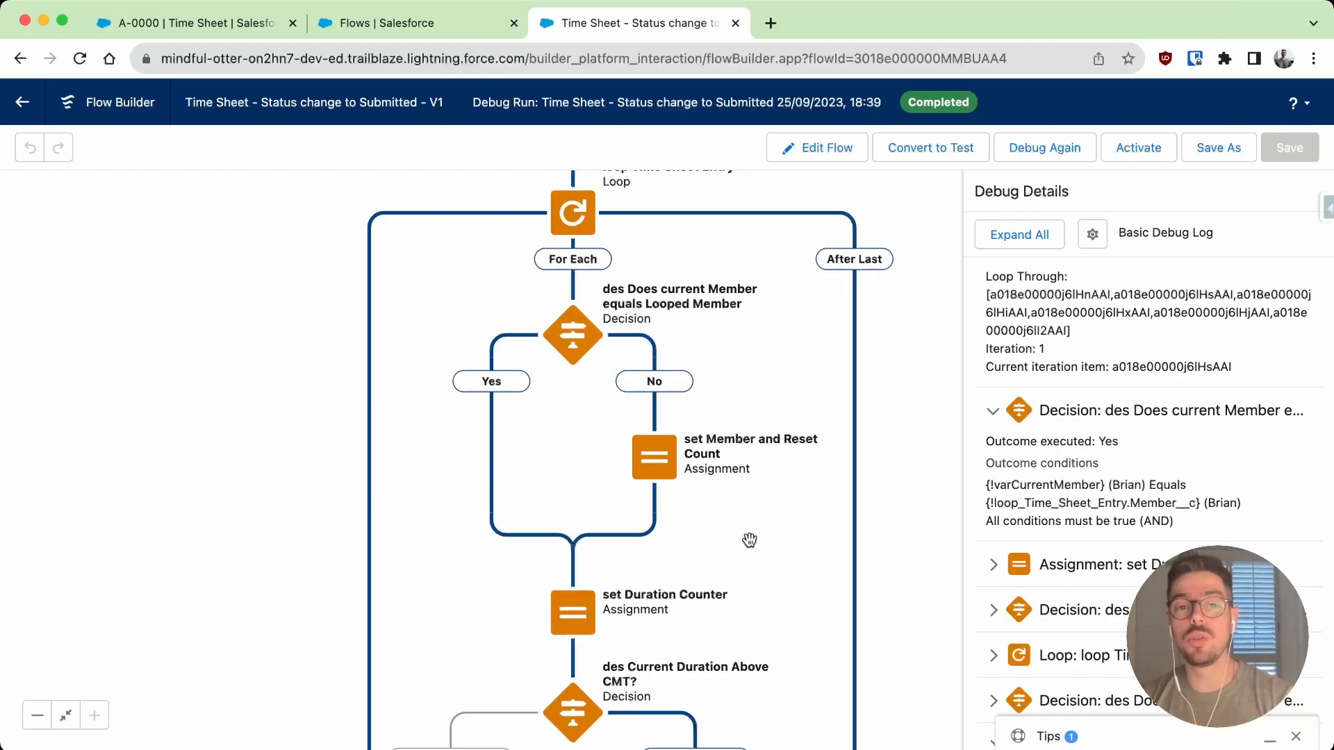
- Review the filter condition, sort order and sort field of the get Time Sheet Entry element, and close it without changes
scroll(759, 497, up, 3)
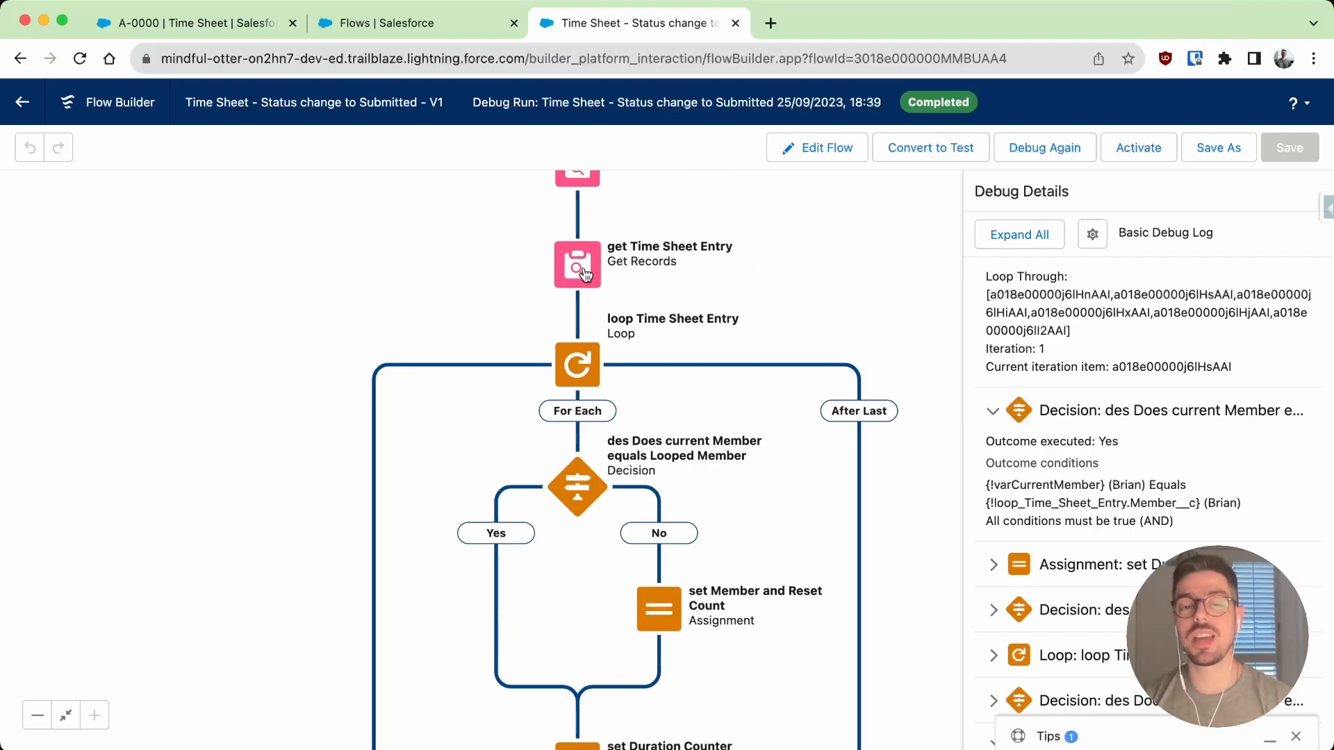
double_click(583, 273)
scroll(698, 443, down, 3)
scroll(698, 445, down, 1)
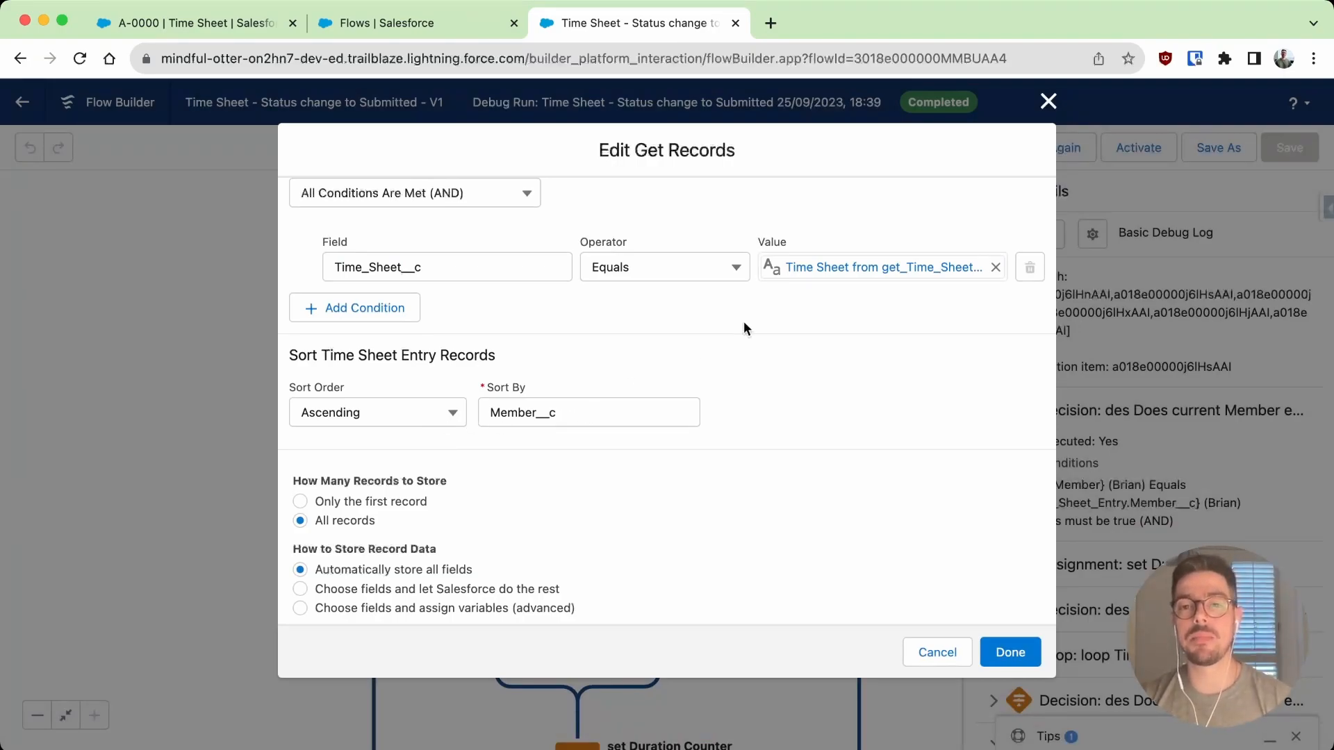
click(1048, 102)
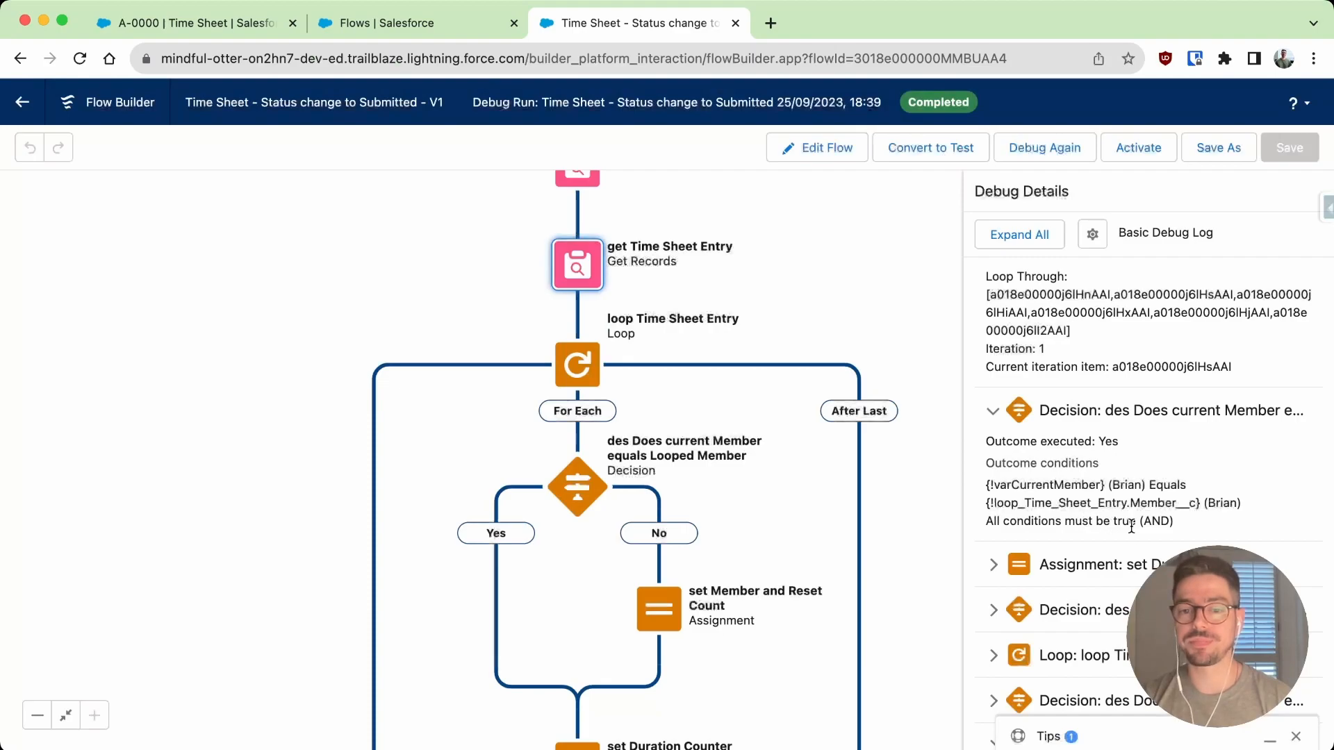
scroll(1131, 529, down, 3)
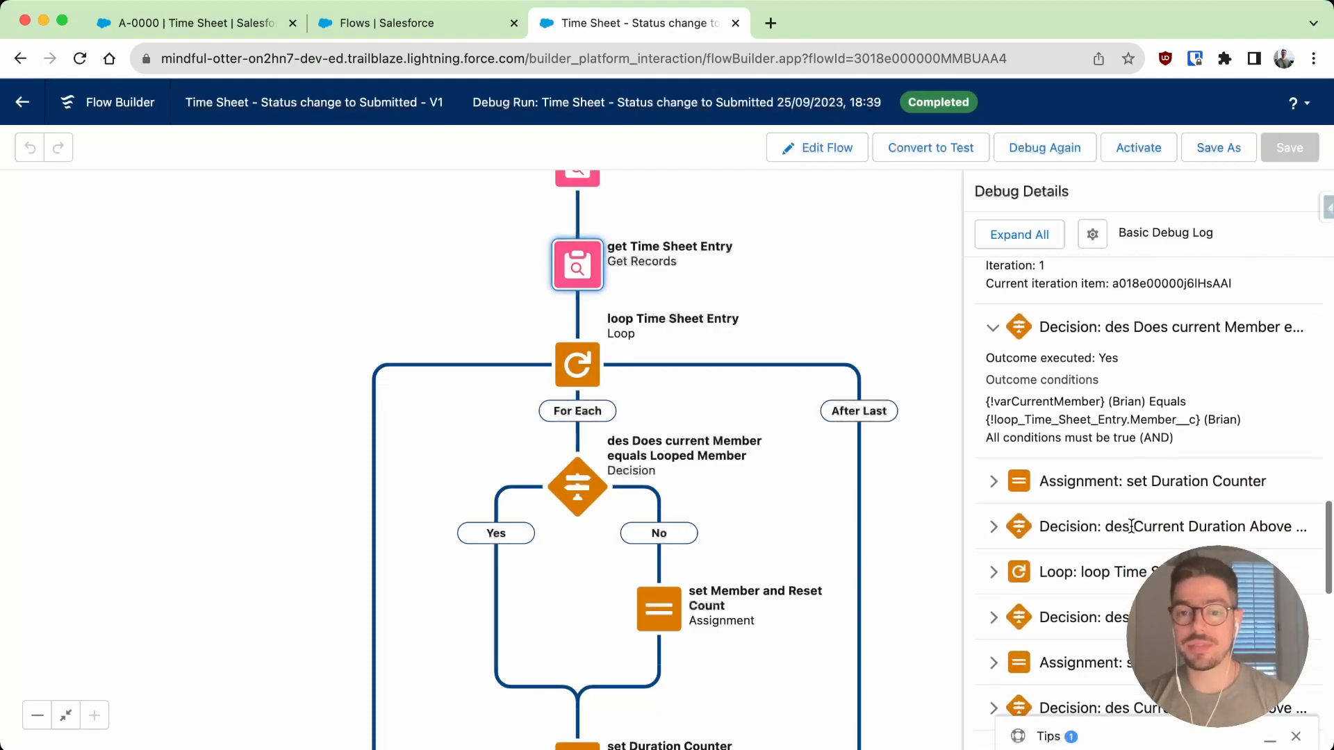
- Check the second iteration's set Duration Counter result and its des Current Duration Above CMT? decision, tracing the path in the flow diagram
click(994, 483)
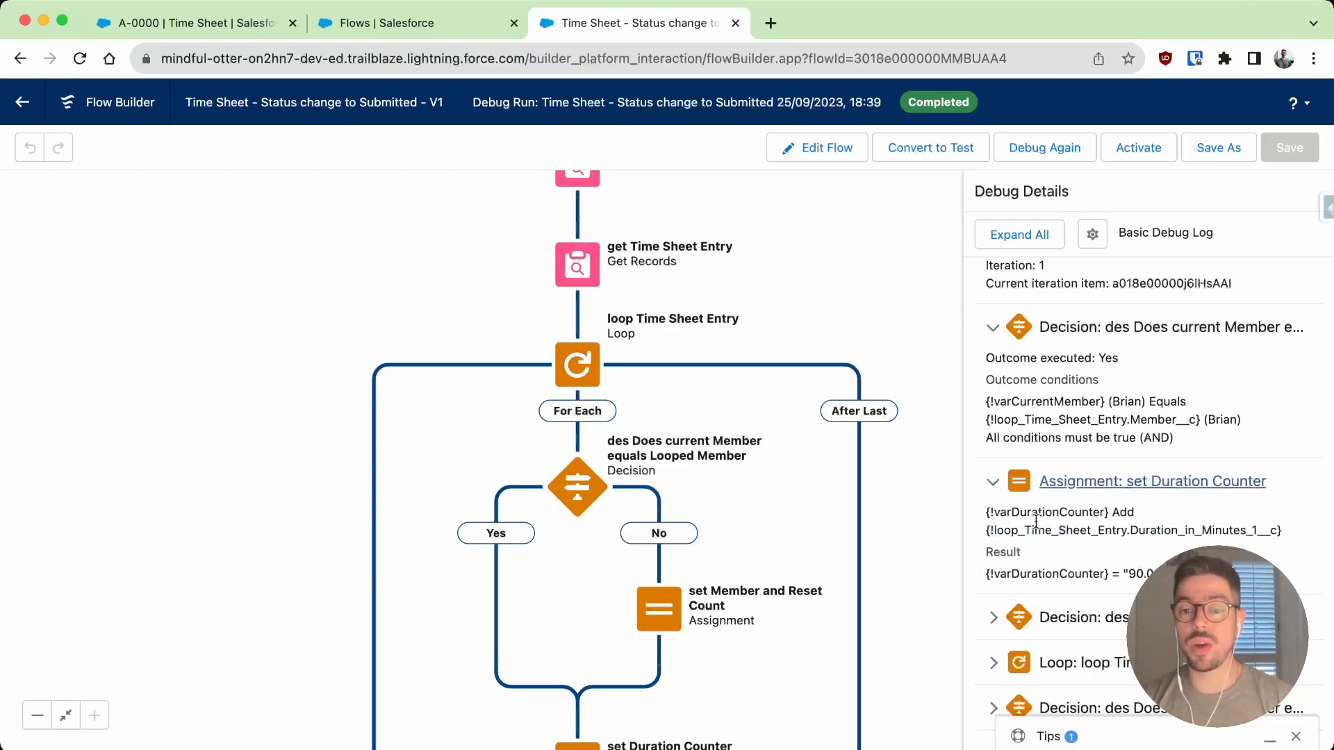
double_click(1132, 572)
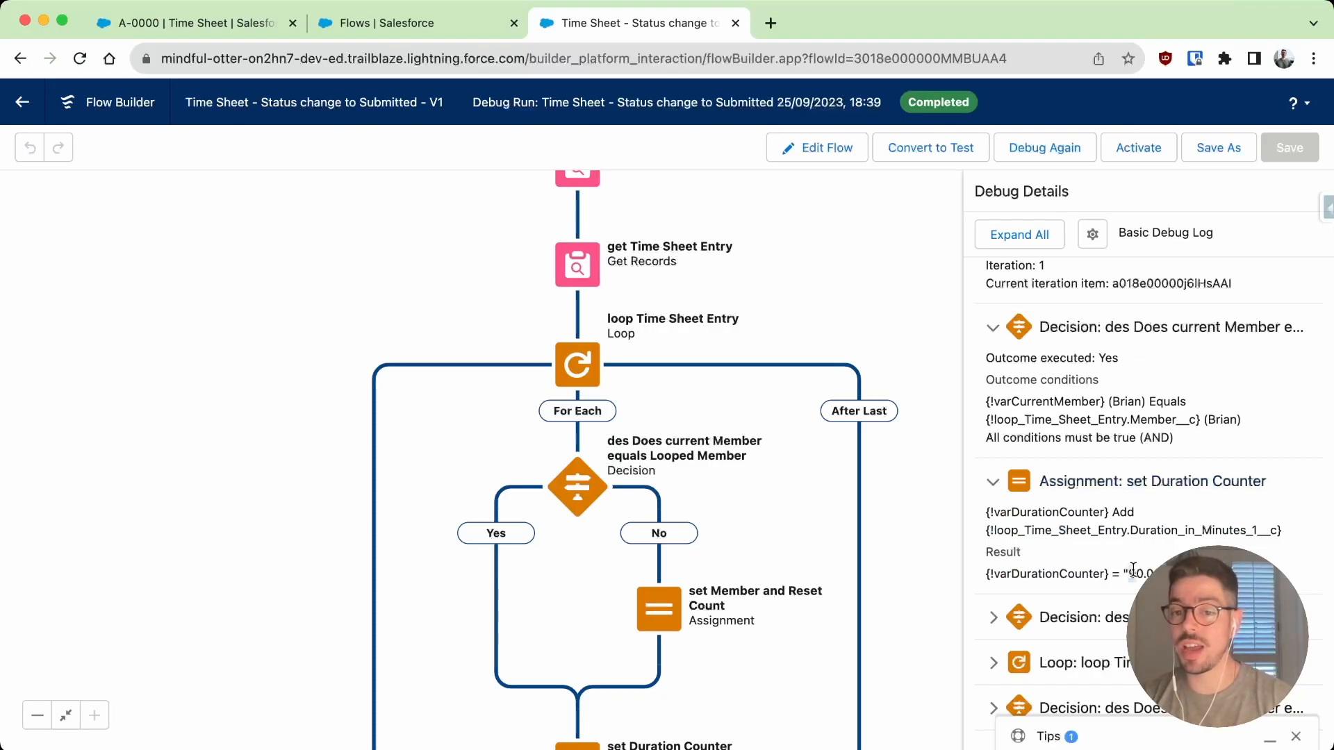
scroll(1096, 536, down, 1)
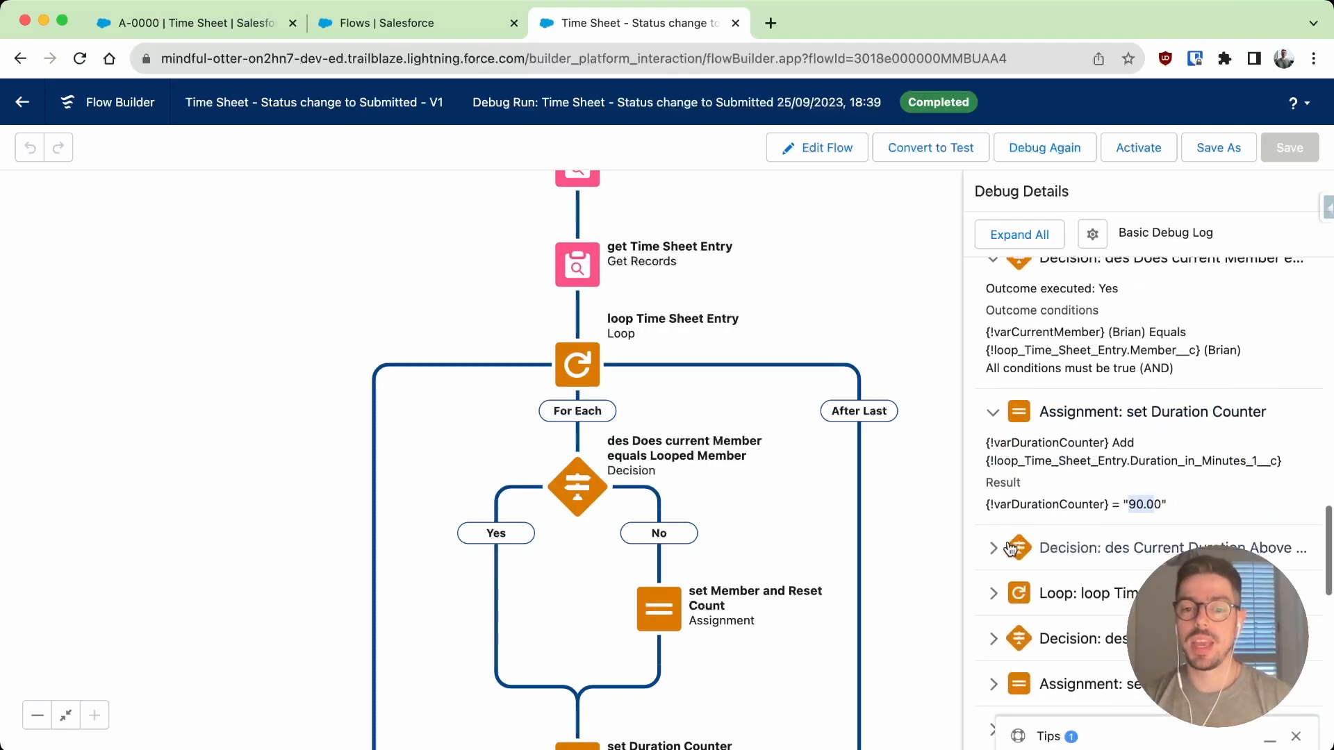
click(1115, 551)
scroll(1117, 541, down, 2)
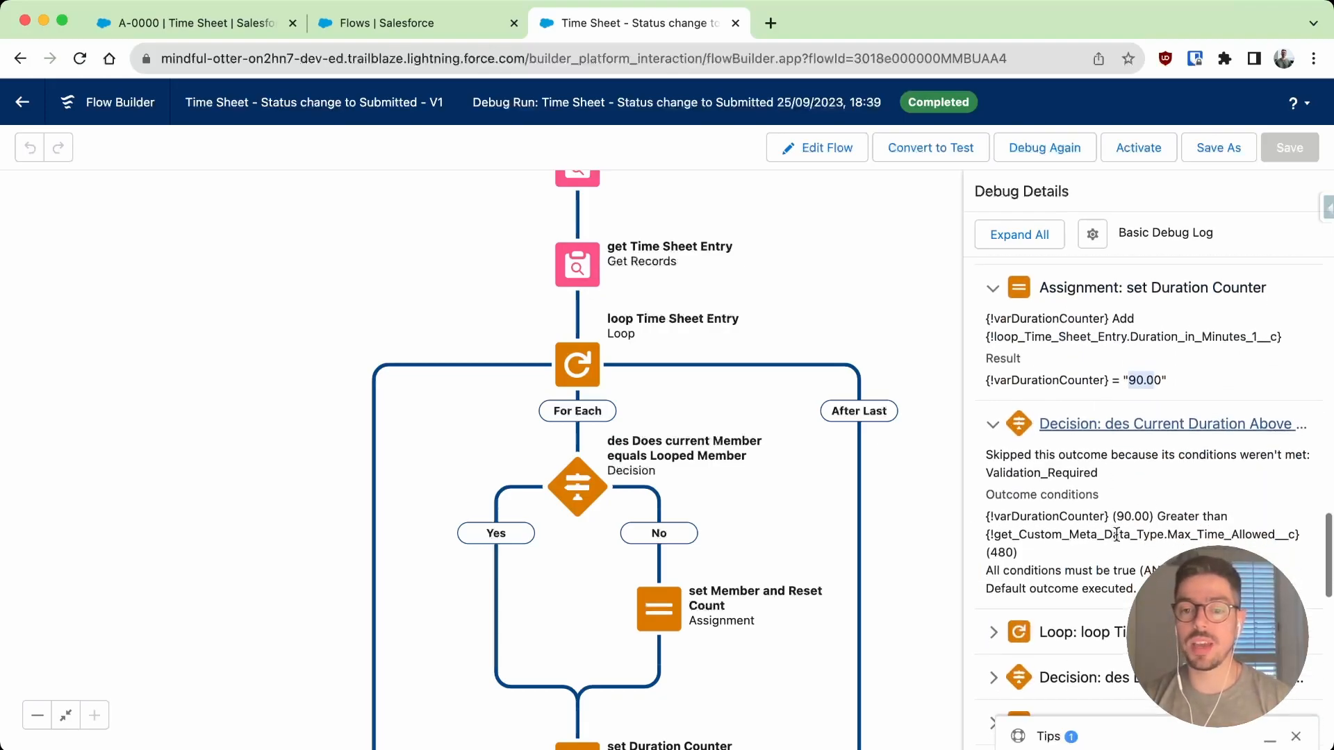
drag(839, 587, 842, 348)
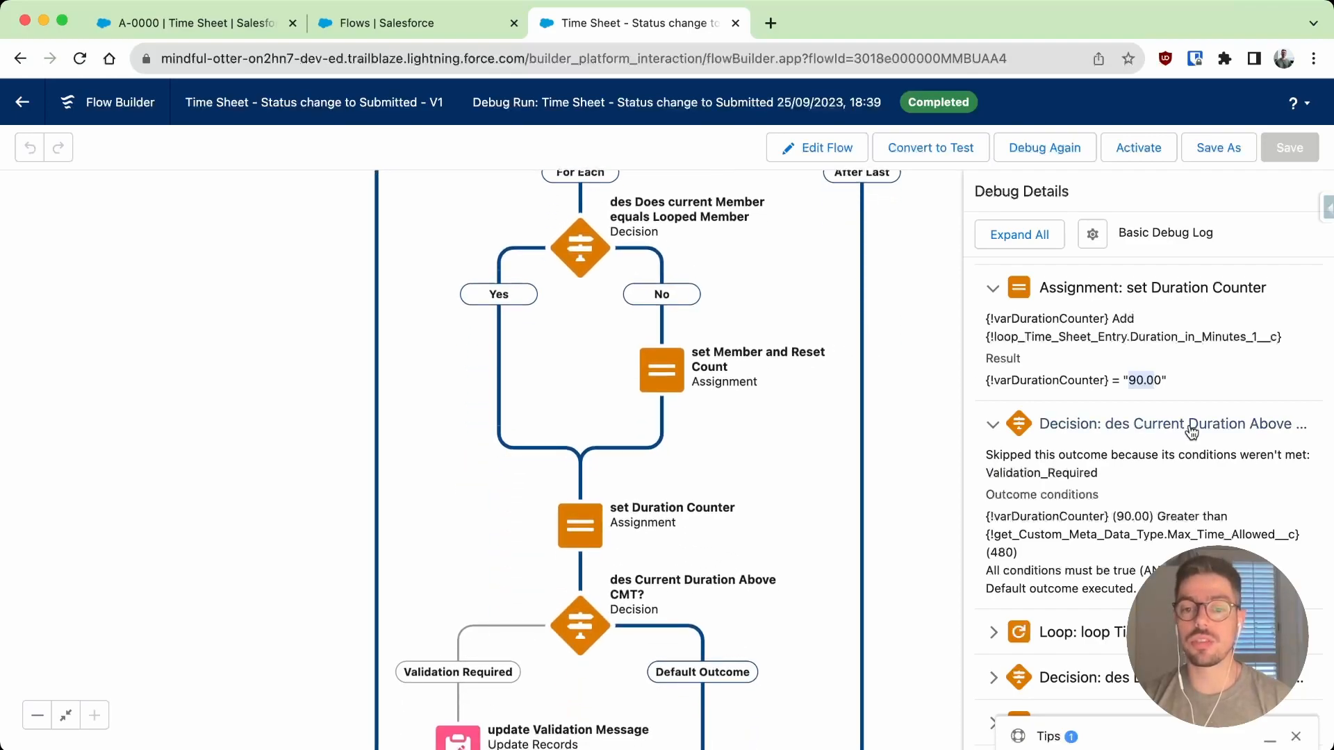
- Examine the third iteration's member comparison decision and the varDurationCounter result of its set Duration Counter assignment
scroll(1072, 544, down, 1)
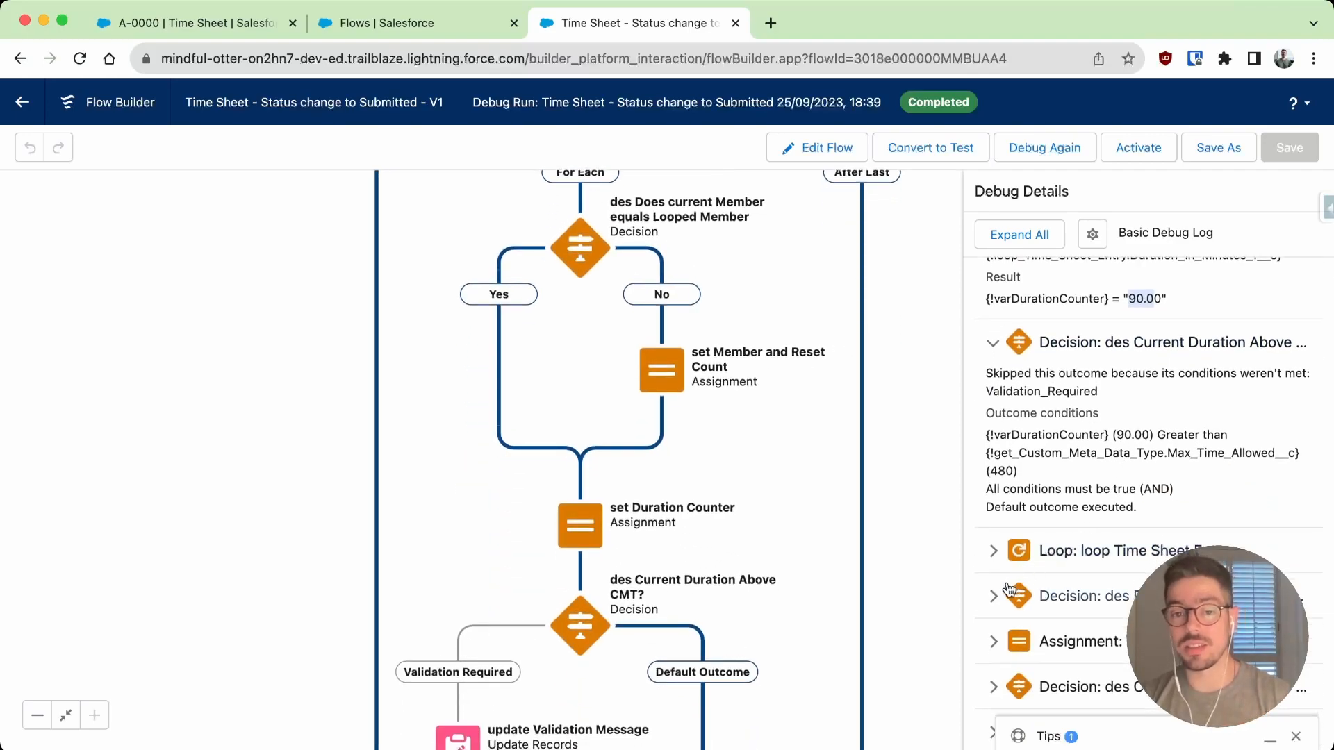
click(1110, 592)
scroll(1110, 587, down, 2)
scroll(1110, 587, down, 1)
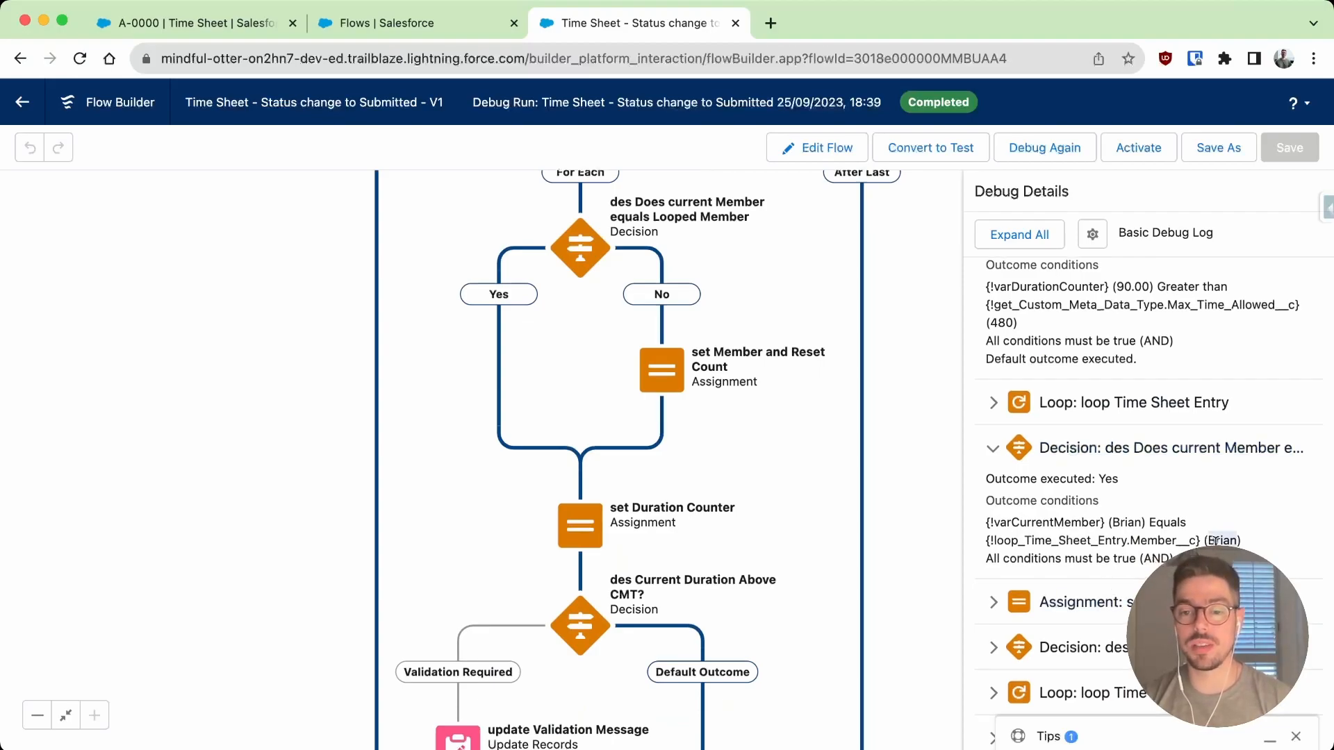
scroll(1133, 547, down, 1)
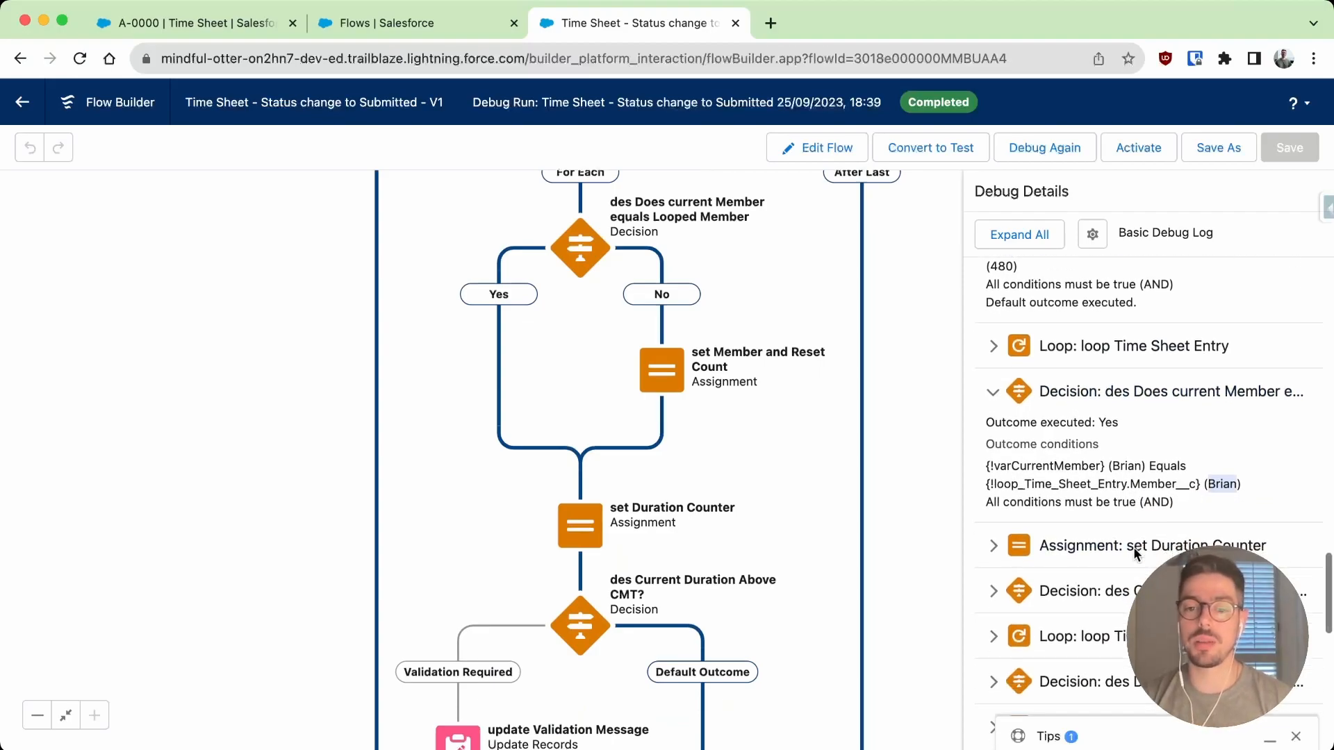
click(1008, 549)
scroll(1008, 549, down, 1)
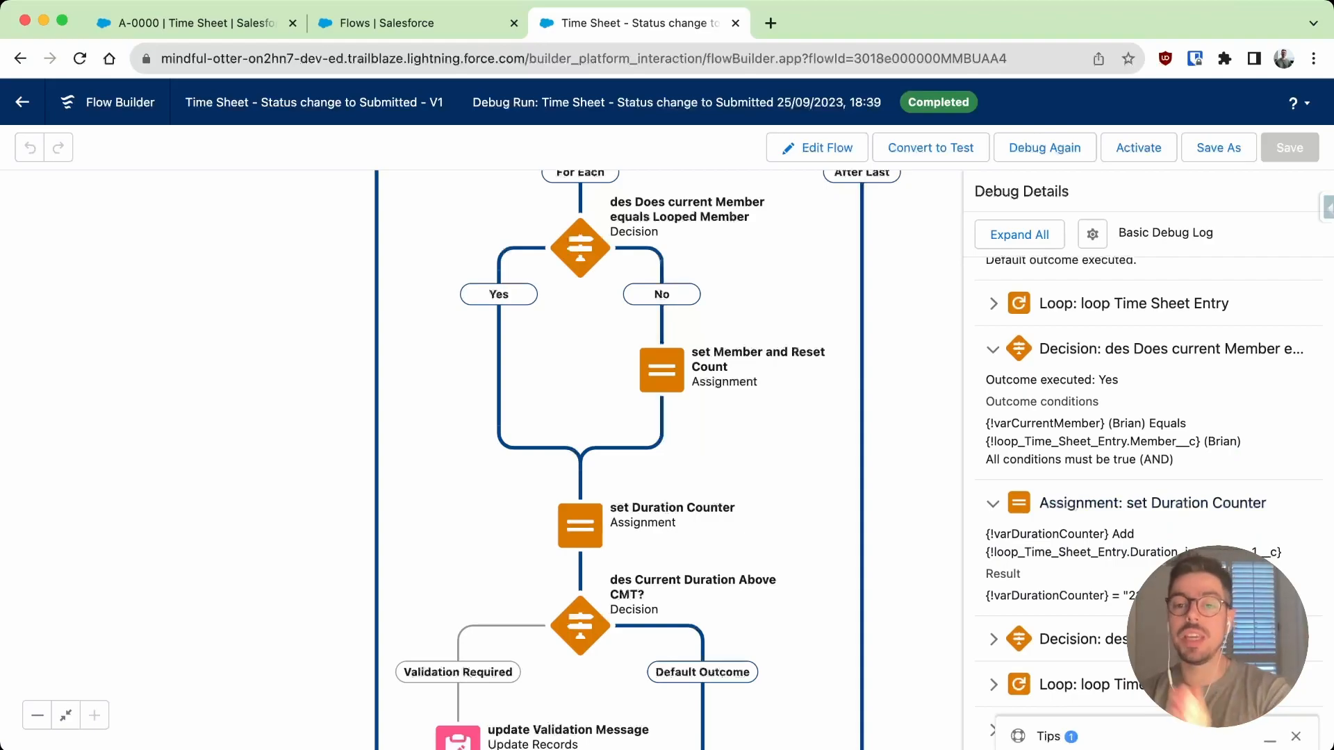
- Review the third iteration's des Current Duration Above CMT? decision, comparing the duration counter with the maximum time allowed
scroll(1114, 577, down, 3)
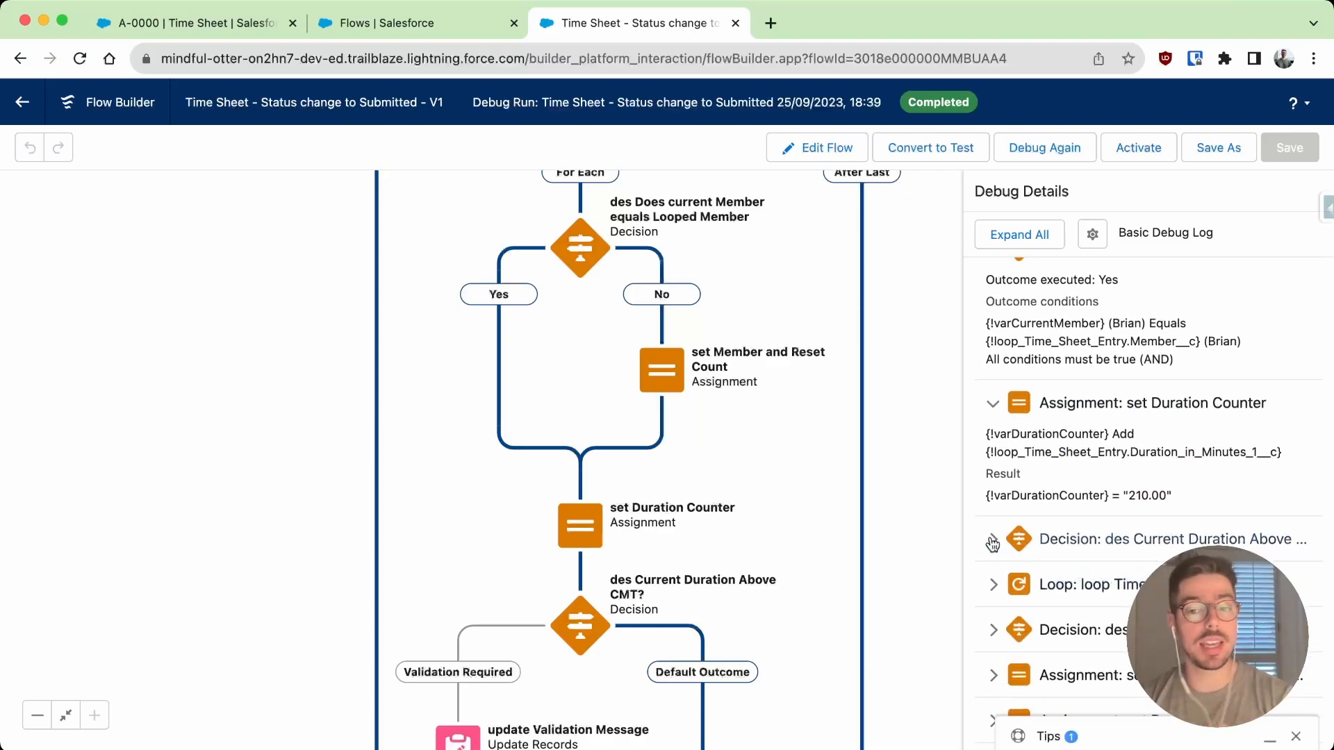
click(992, 542)
scroll(993, 544, down, 3)
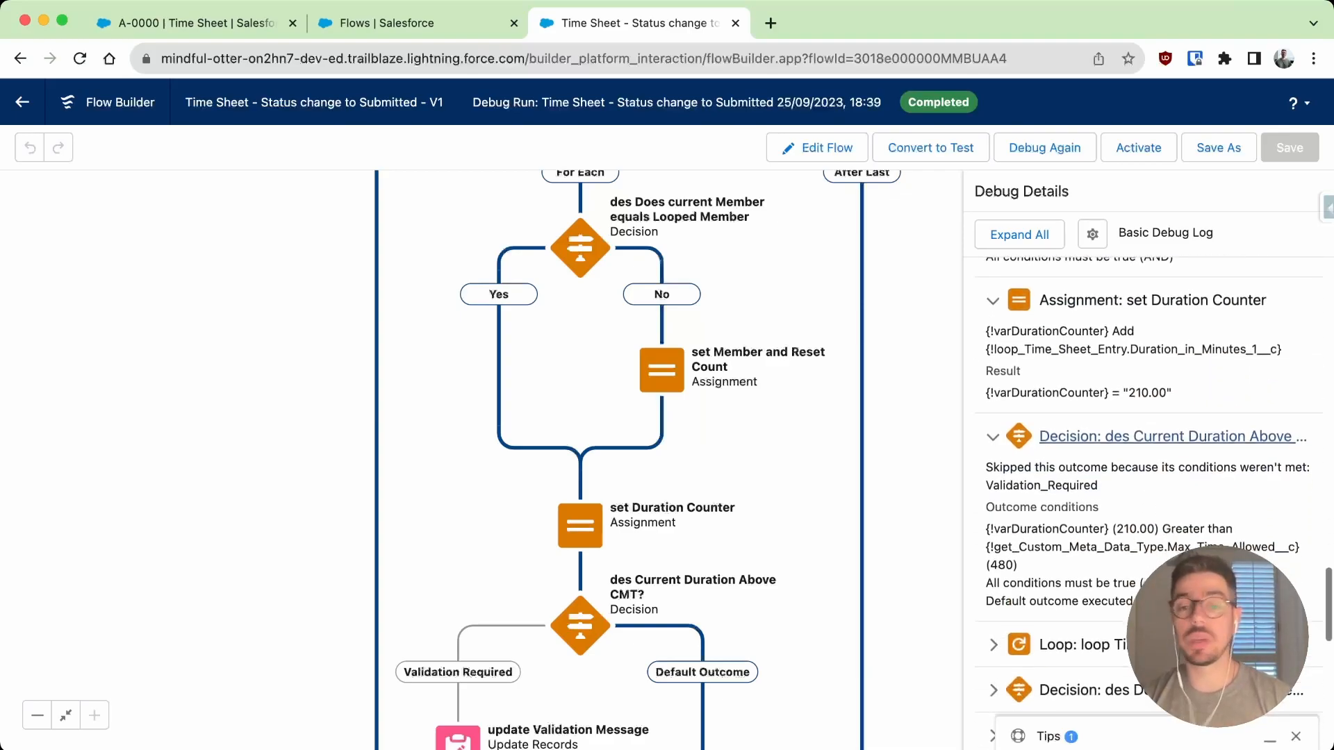
scroll(1147, 487, down, 1)
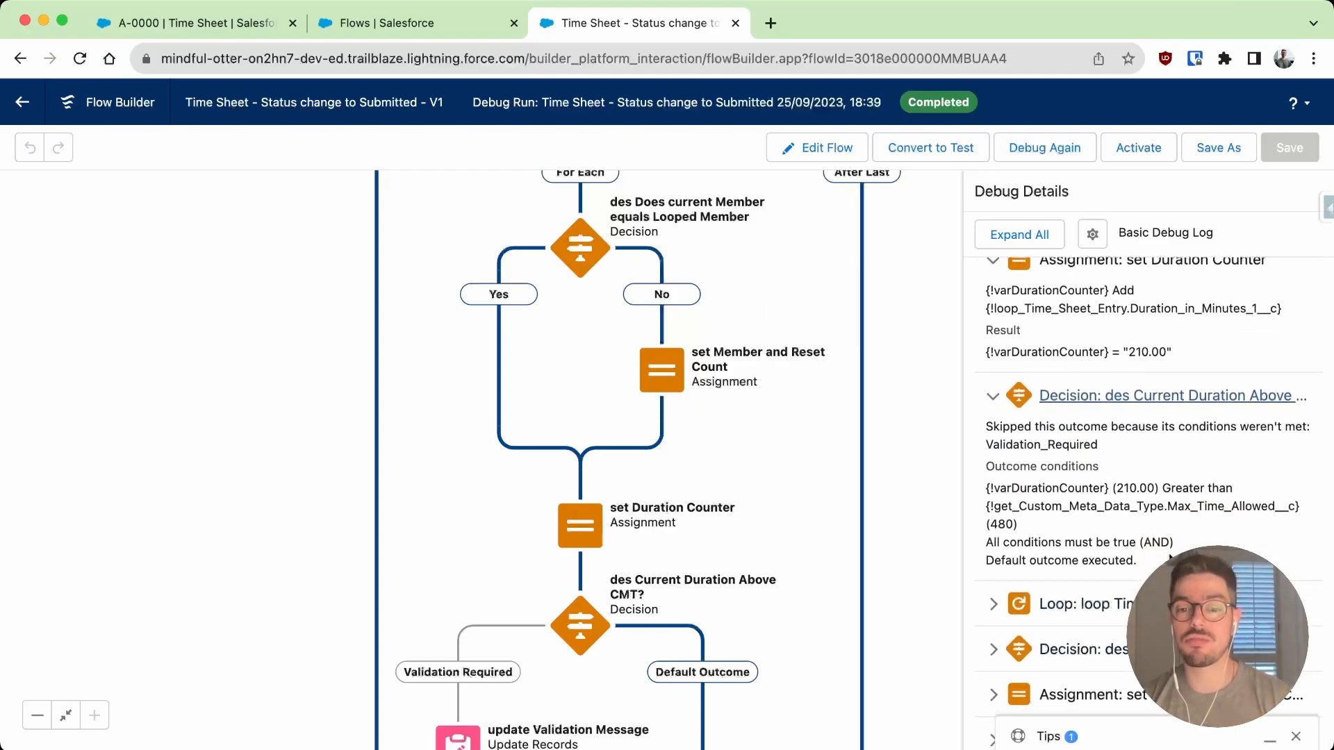
- Examine the fourth iteration's member comparison decision, comparing the current and looped members and tracing the outcome path in the flow diagram
scroll(1070, 555, down, 4)
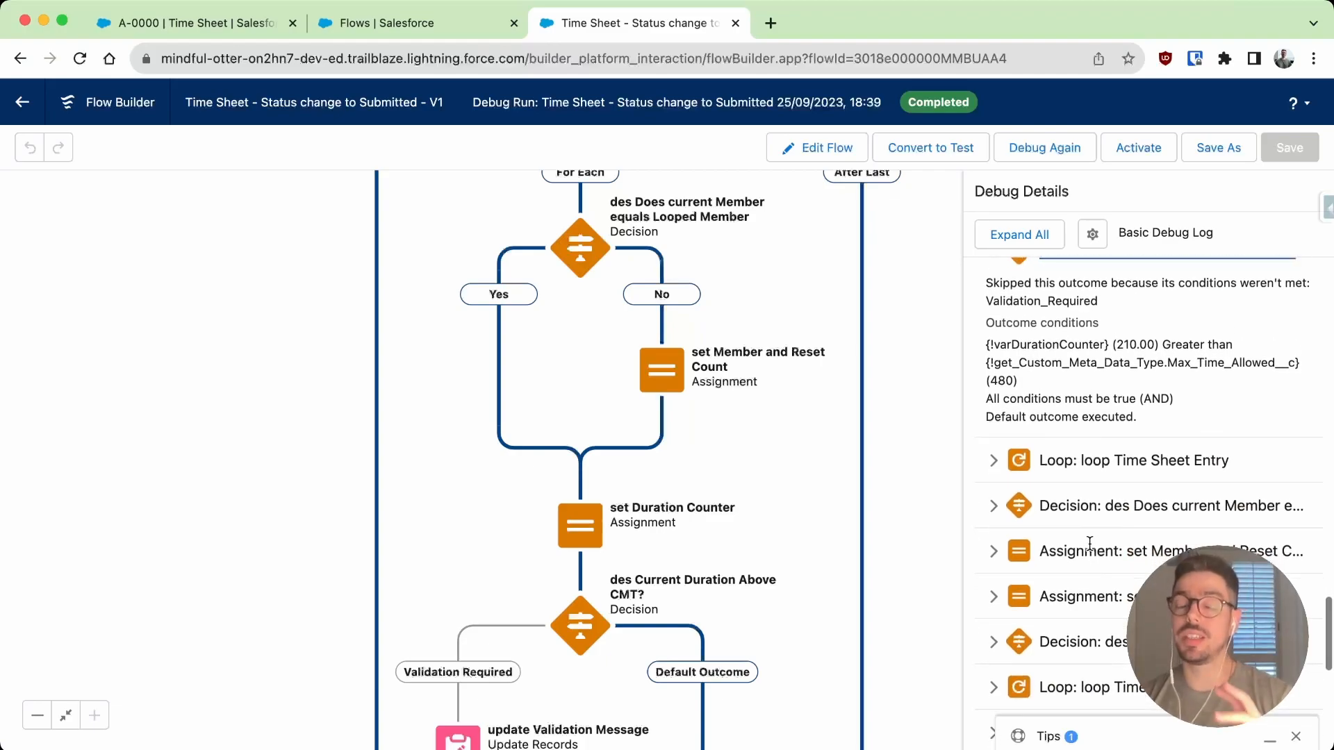
scroll(1091, 548, down, 2)
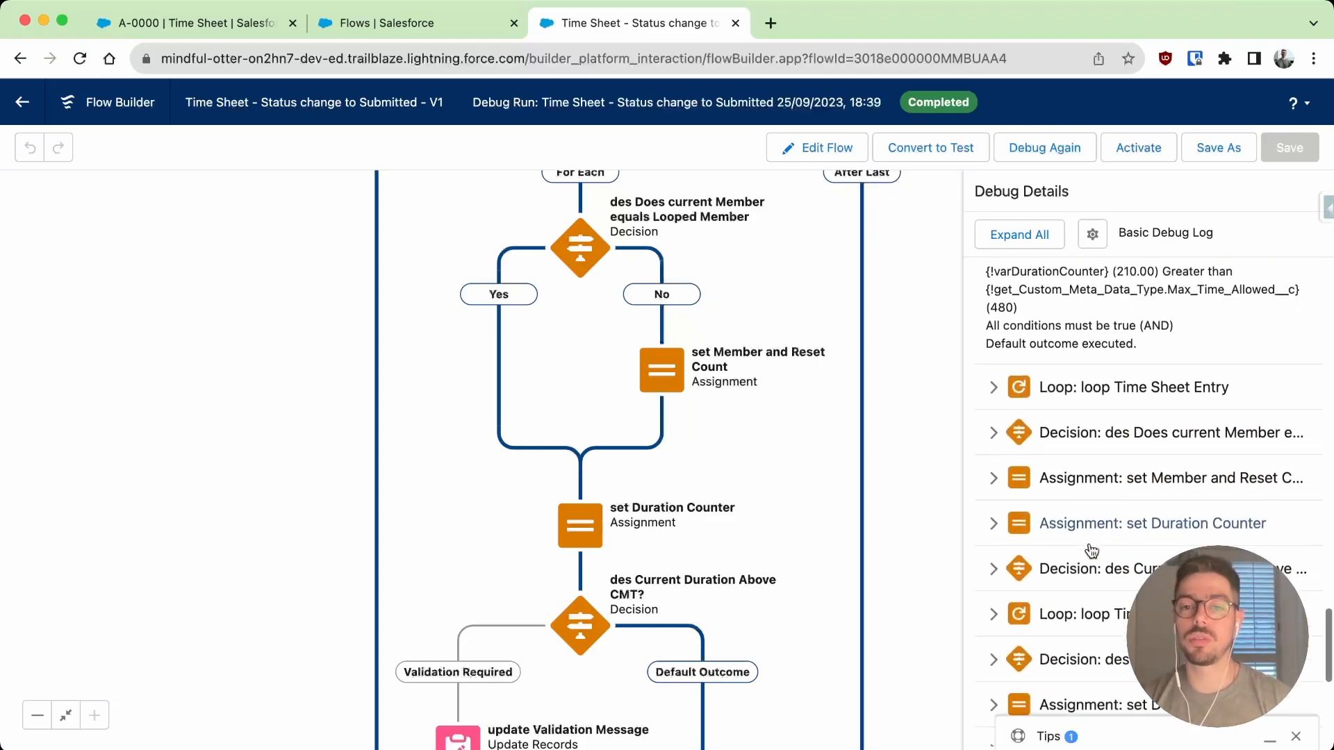
click(995, 434)
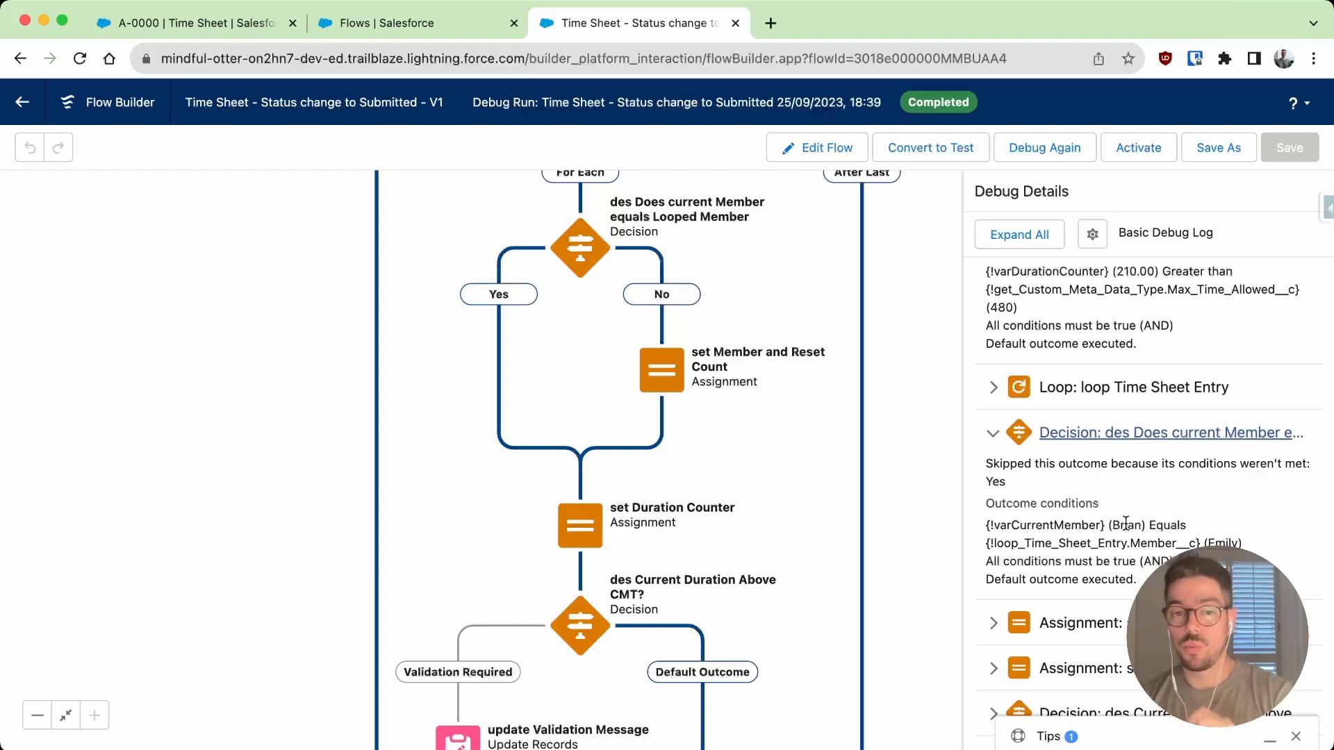
drag(819, 447, 843, 543)
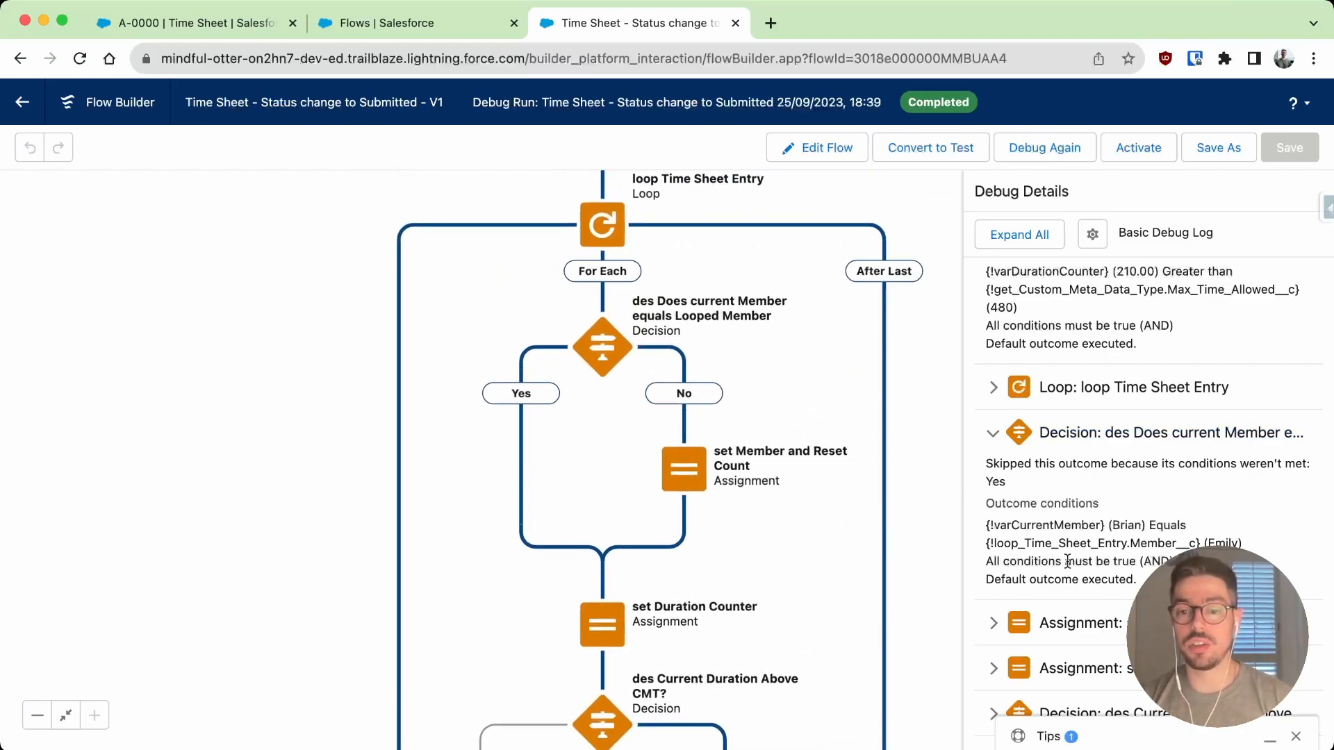
double_click(1230, 543)
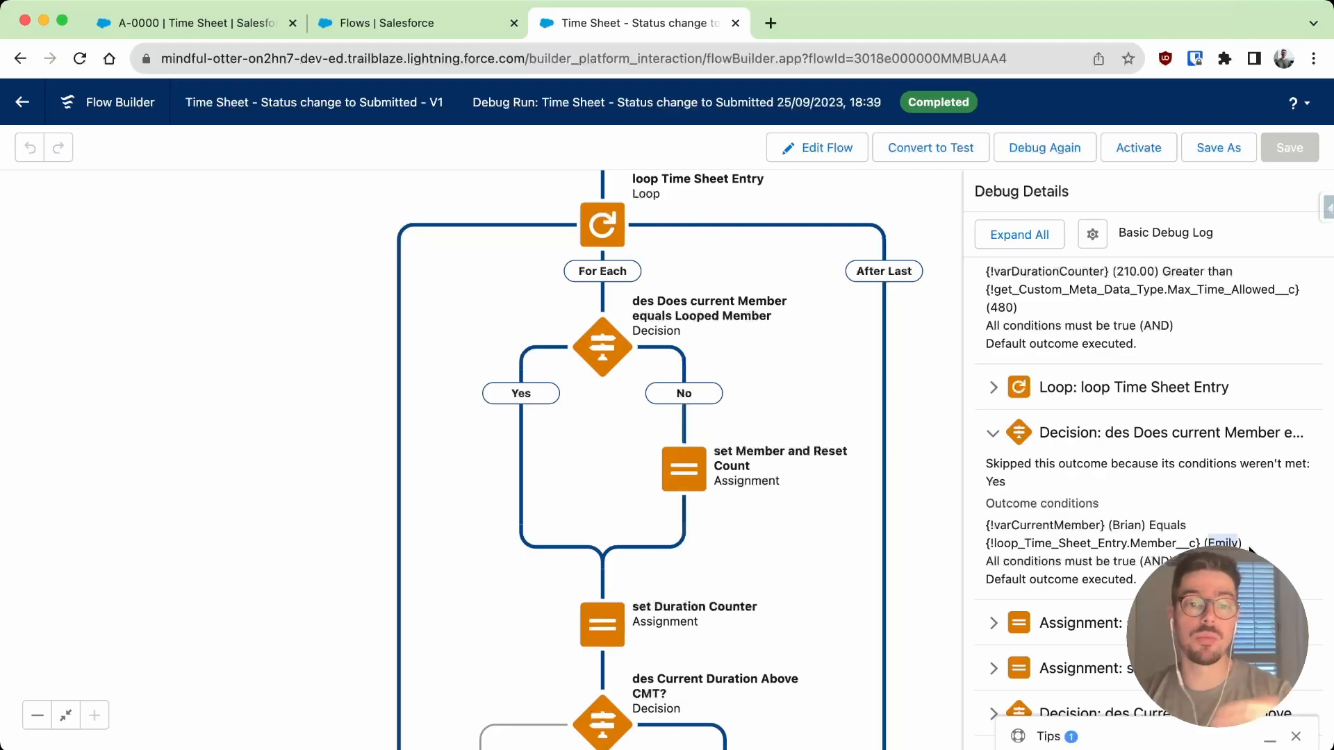
scroll(1251, 550, down, 2)
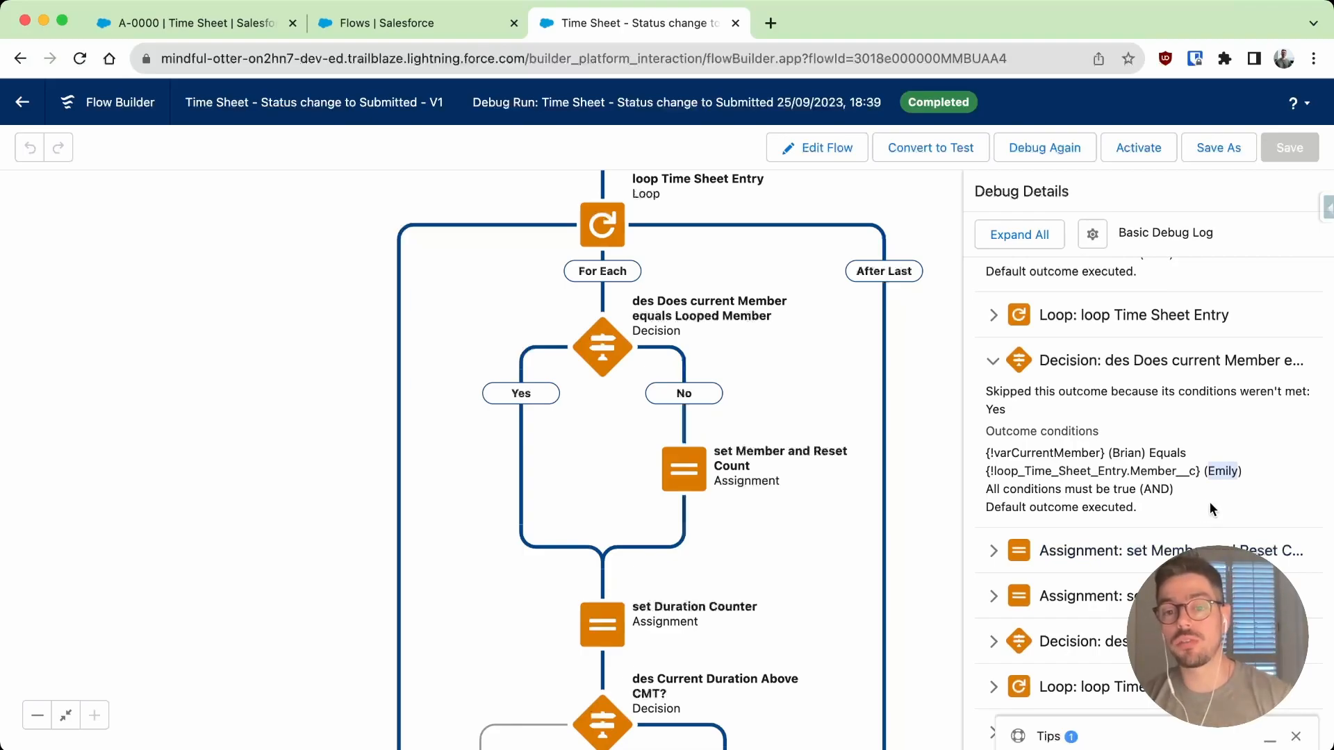
scroll(1211, 502, down, 2)
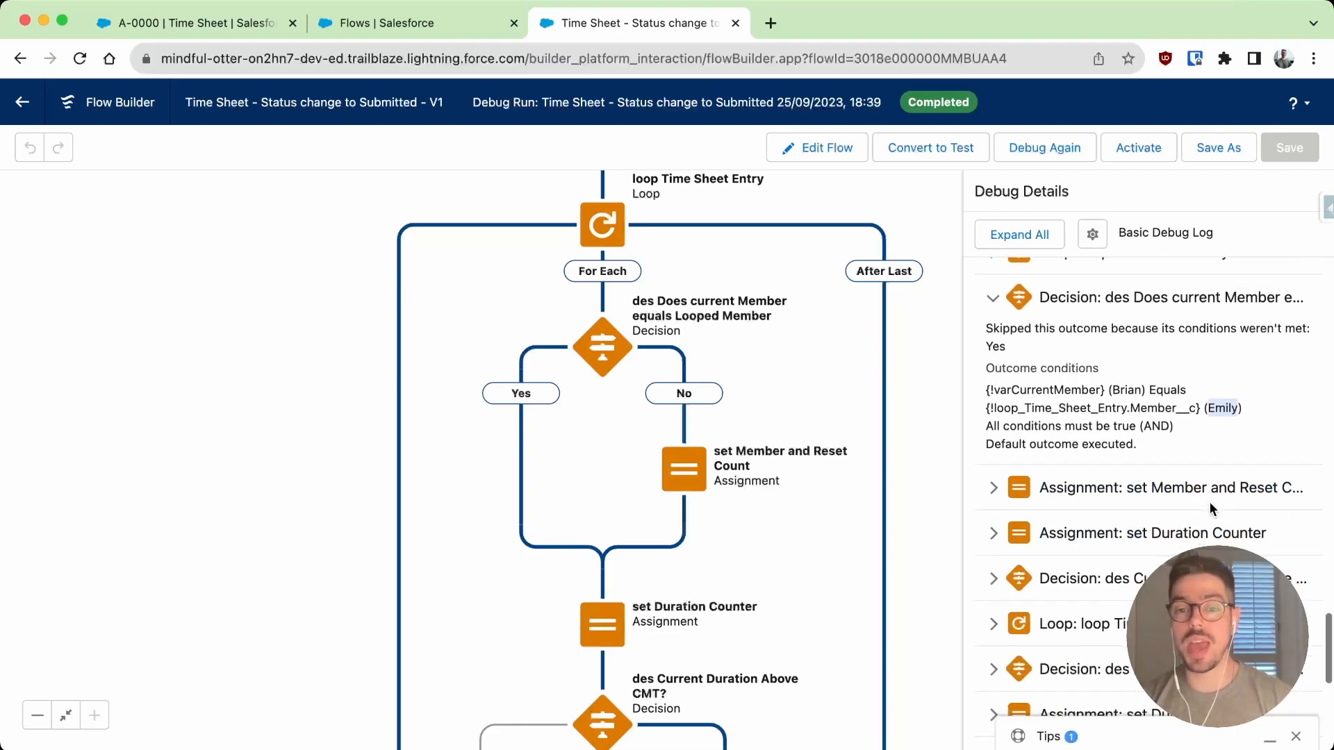
- Check the varCurrentMember and varDurationCounter results of the fourth iteration's set Member and Reset Count assignment
click(993, 497)
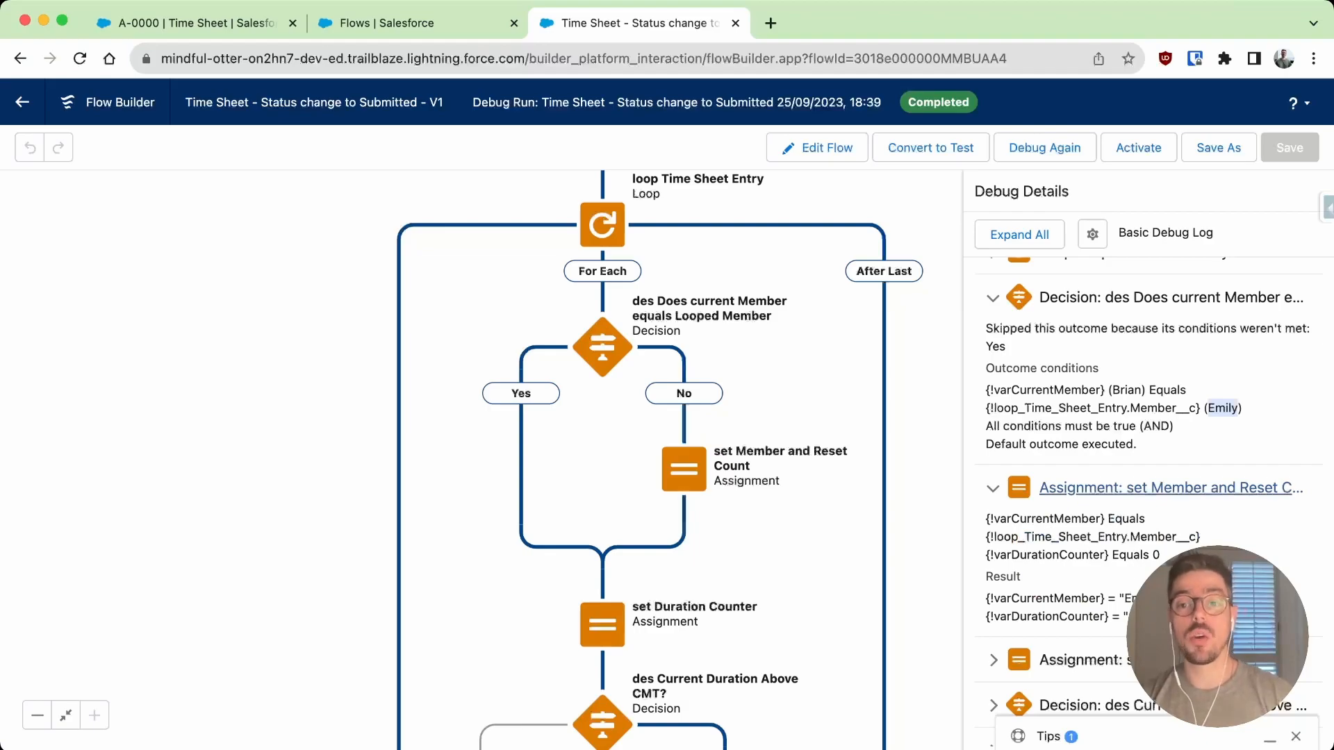
scroll(1147, 487, down, 3)
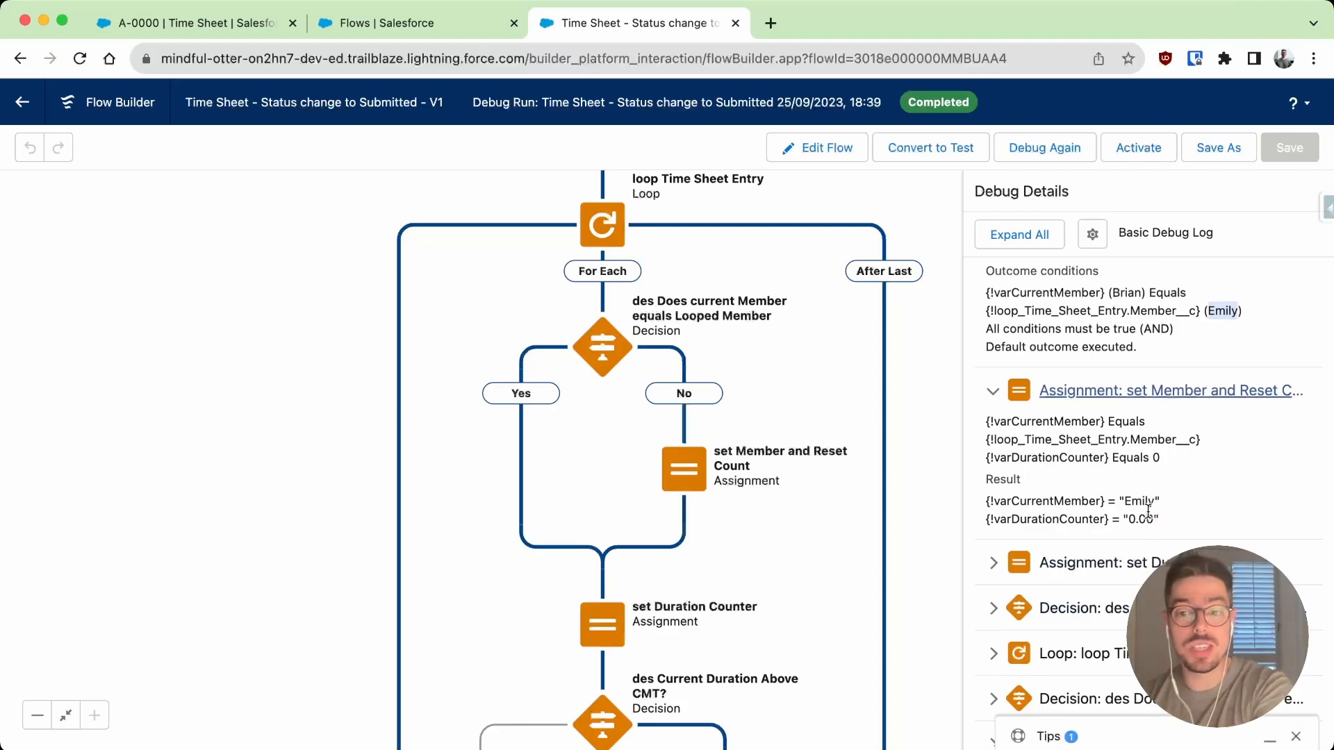
click(1148, 514)
scroll(1211, 518, down, 2)
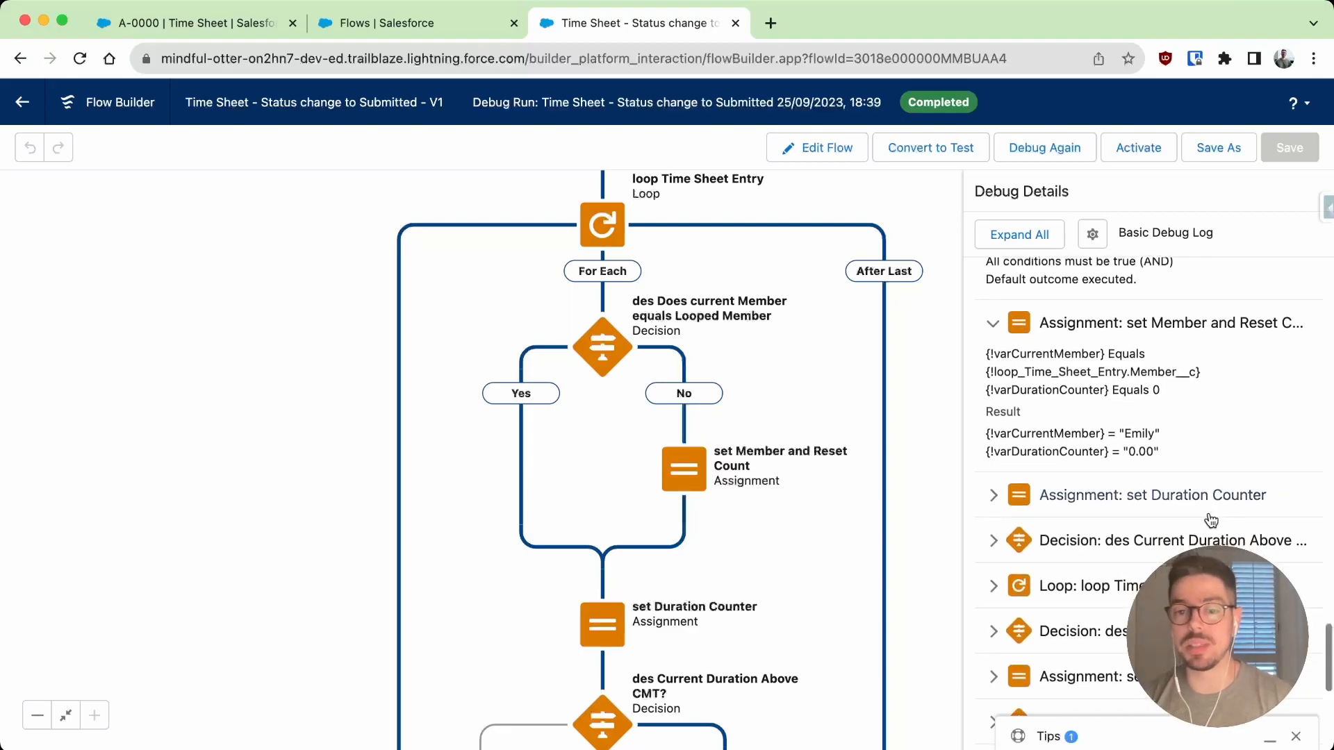
- Review the fourth iteration's set Duration Counter result and its des Current Duration Above CMT? decision
click(999, 506)
scroll(1001, 511, down, 2)
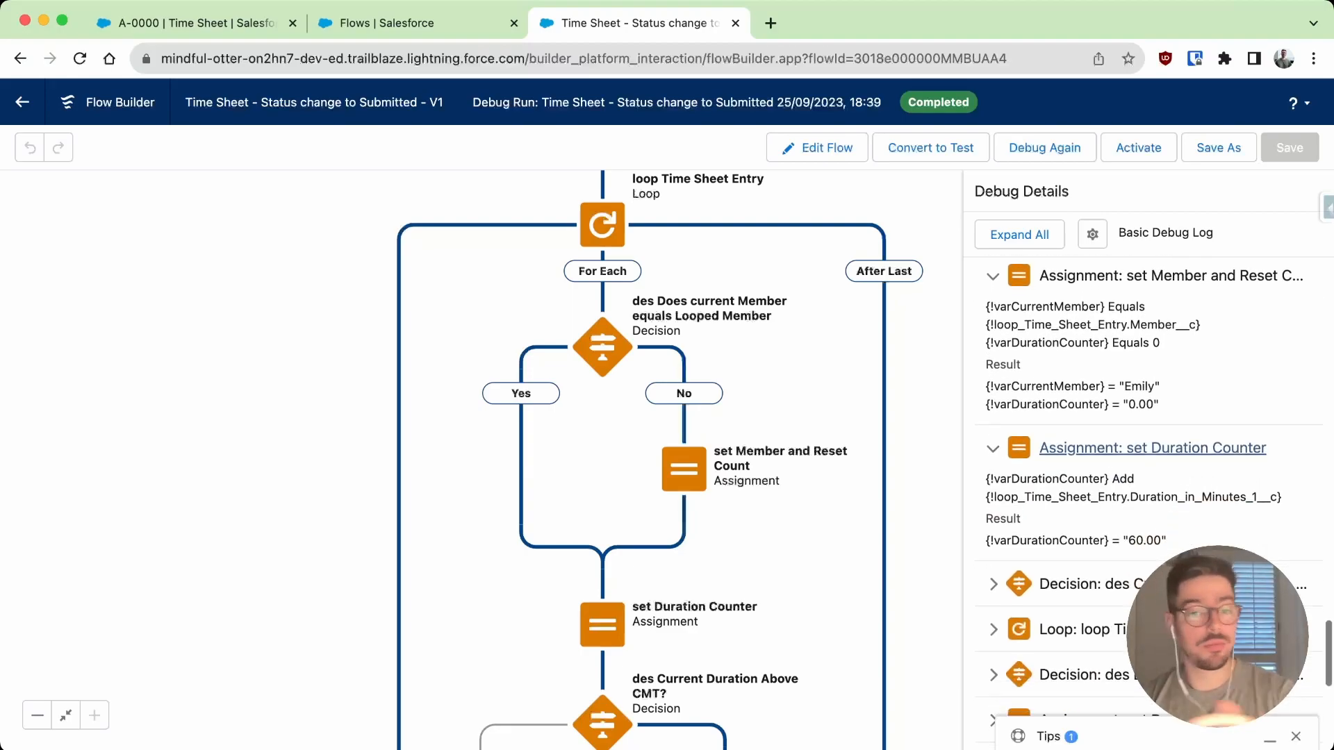
scroll(1149, 498, down, 1)
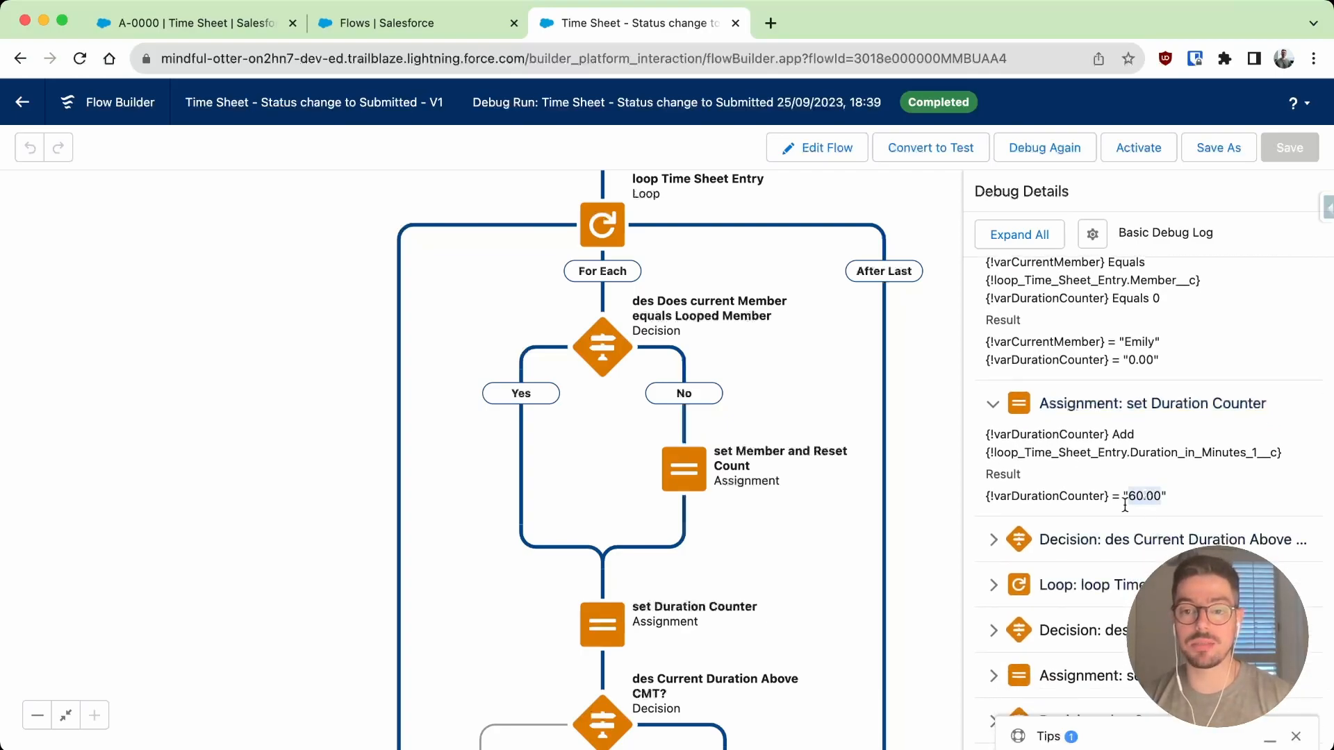
click(994, 540)
scroll(997, 542, down, 5)
- Examine the fifth iteration's member comparison decision, checking the current member against the looped Time Sheet Entry member
scroll(994, 542, down, 3)
click(990, 553)
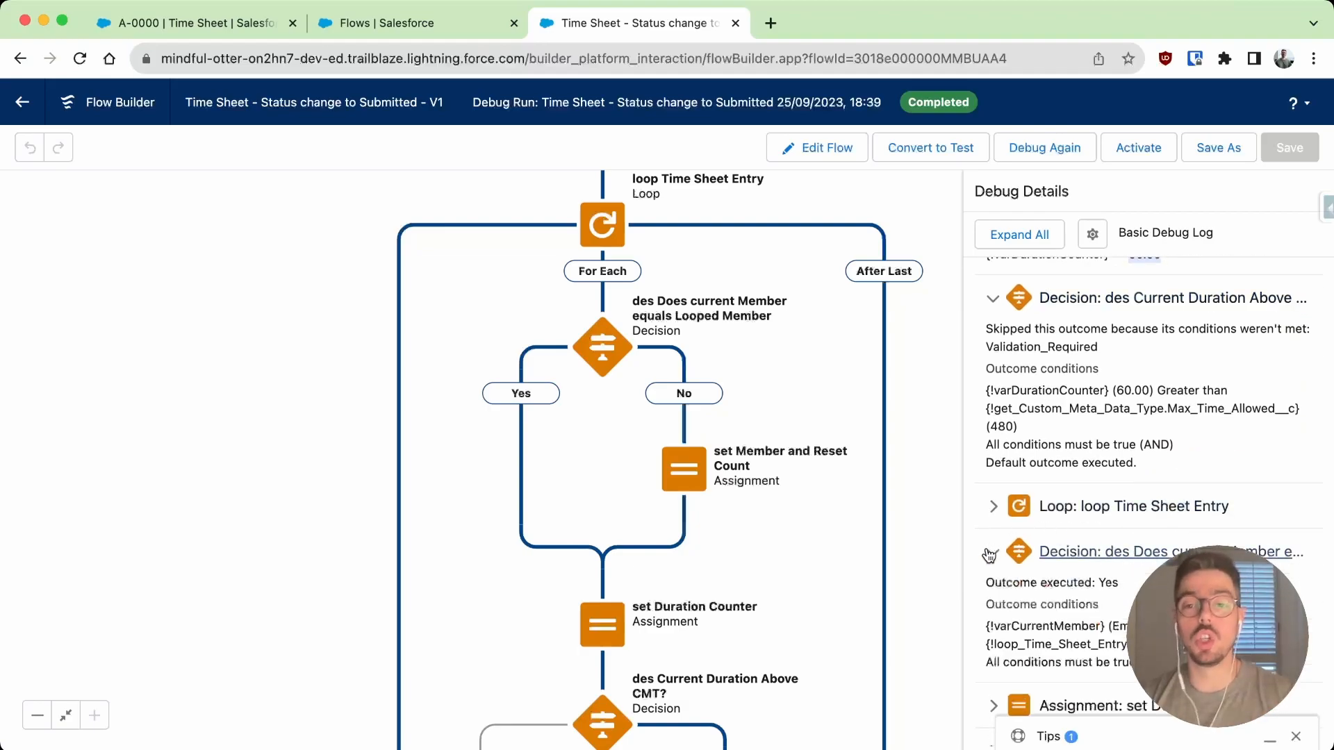
scroll(991, 553, down, 3)
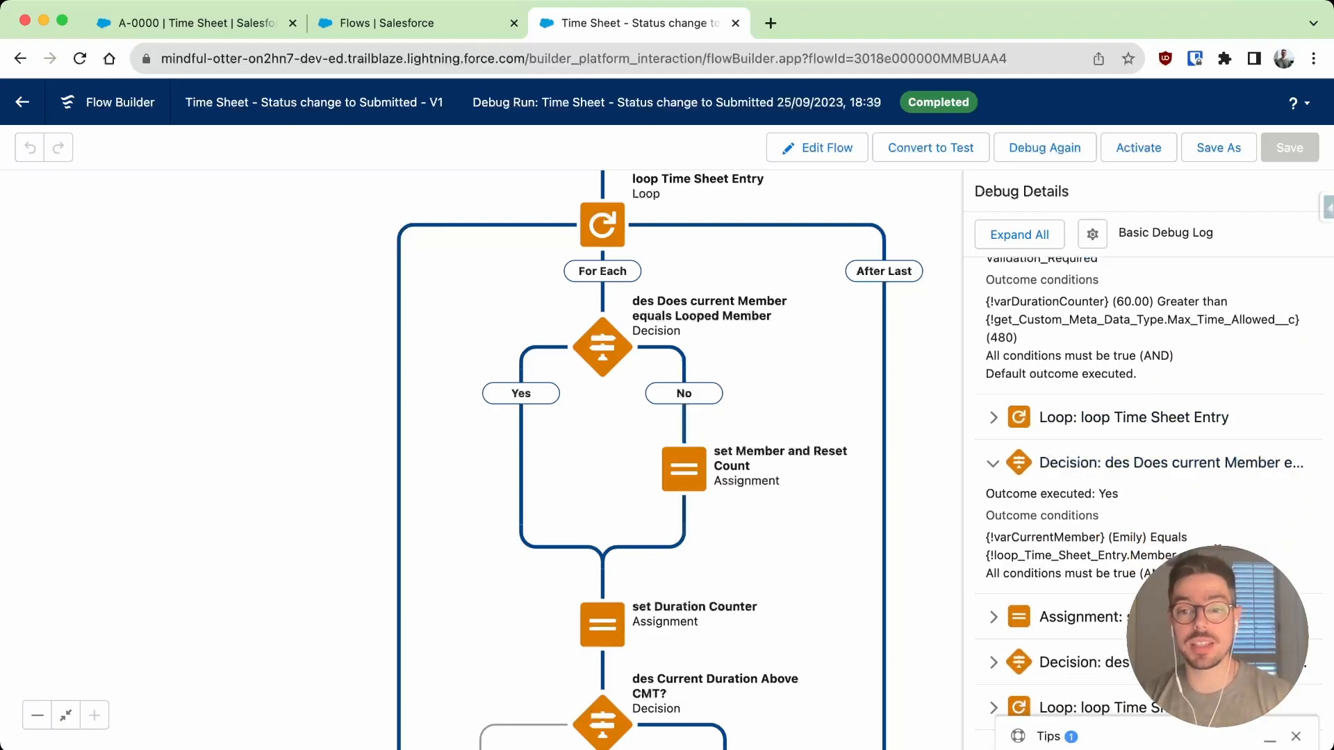
scroll(1164, 551, down, 5)
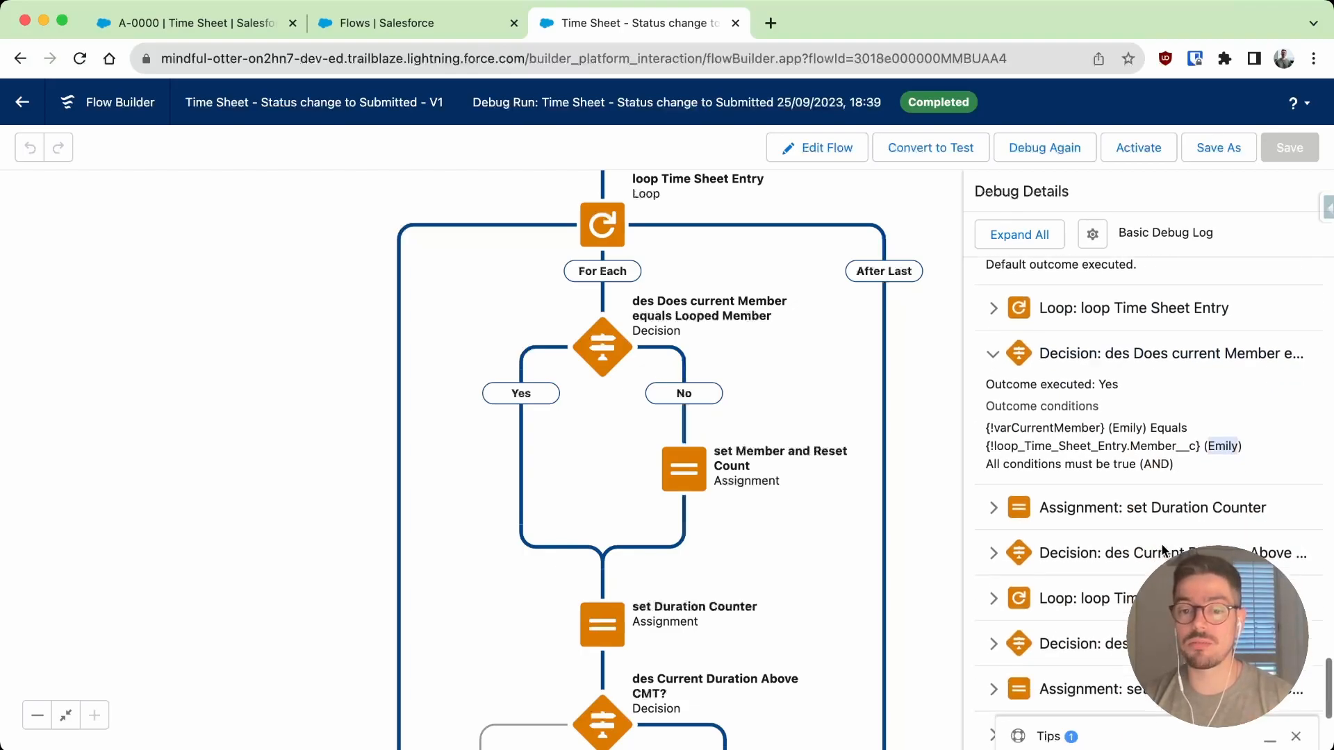
- Check the fifth iteration's set Duration Counter result and its des Current Duration Above CMT? decision against the maximum time allowed
click(1017, 479)
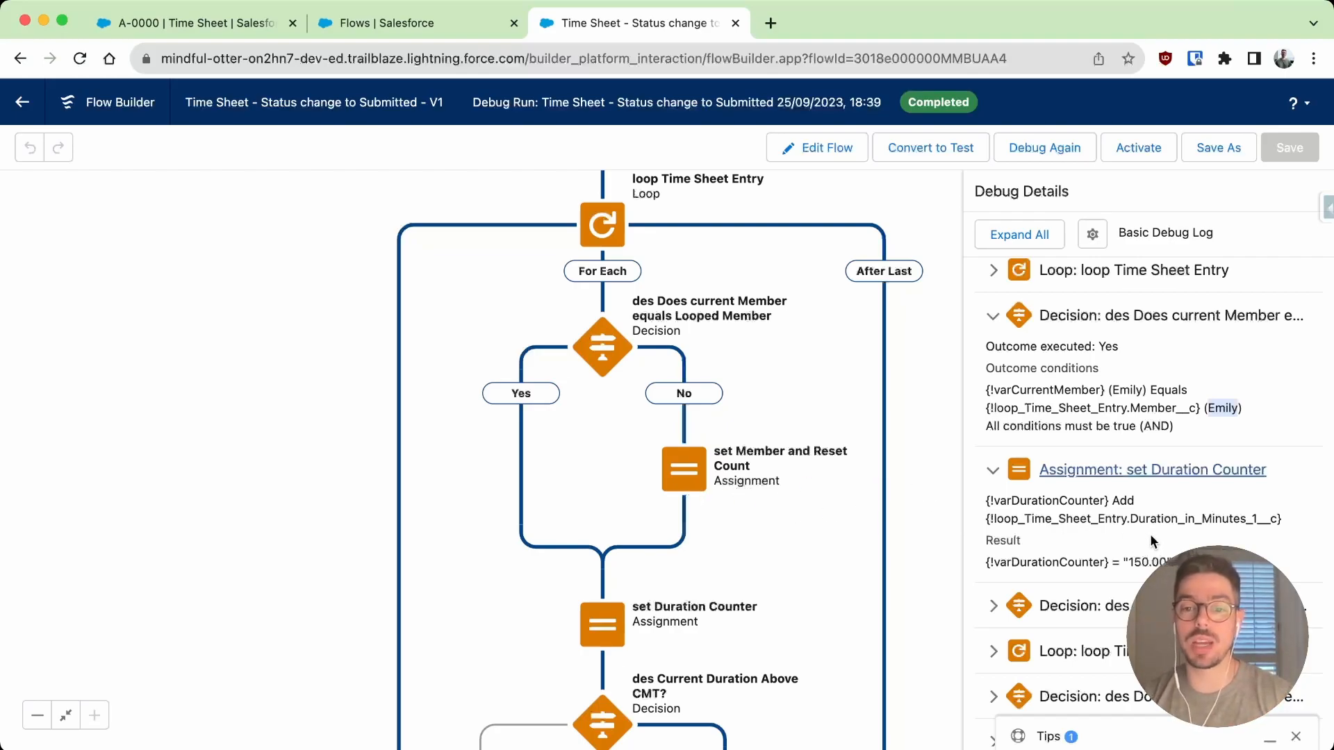
scroll(1188, 549, down, 3)
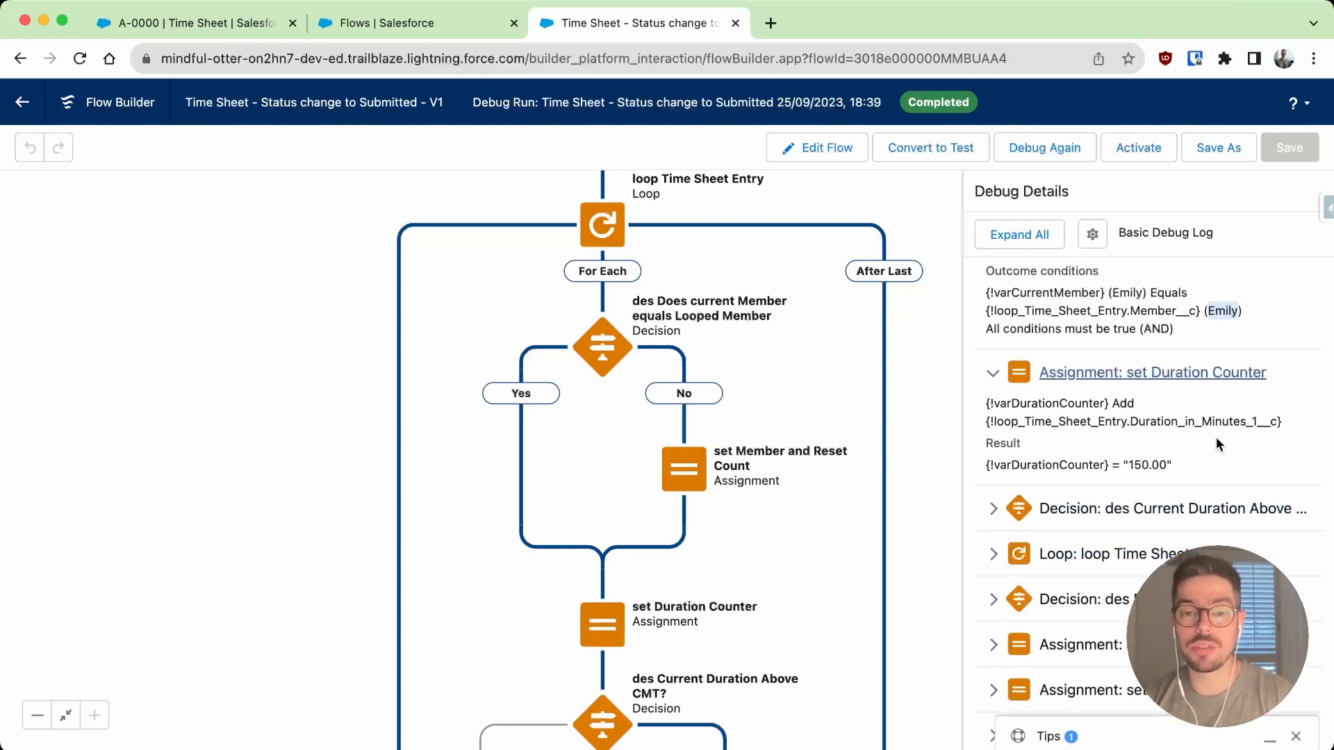
scroll(1158, 453, down, 2)
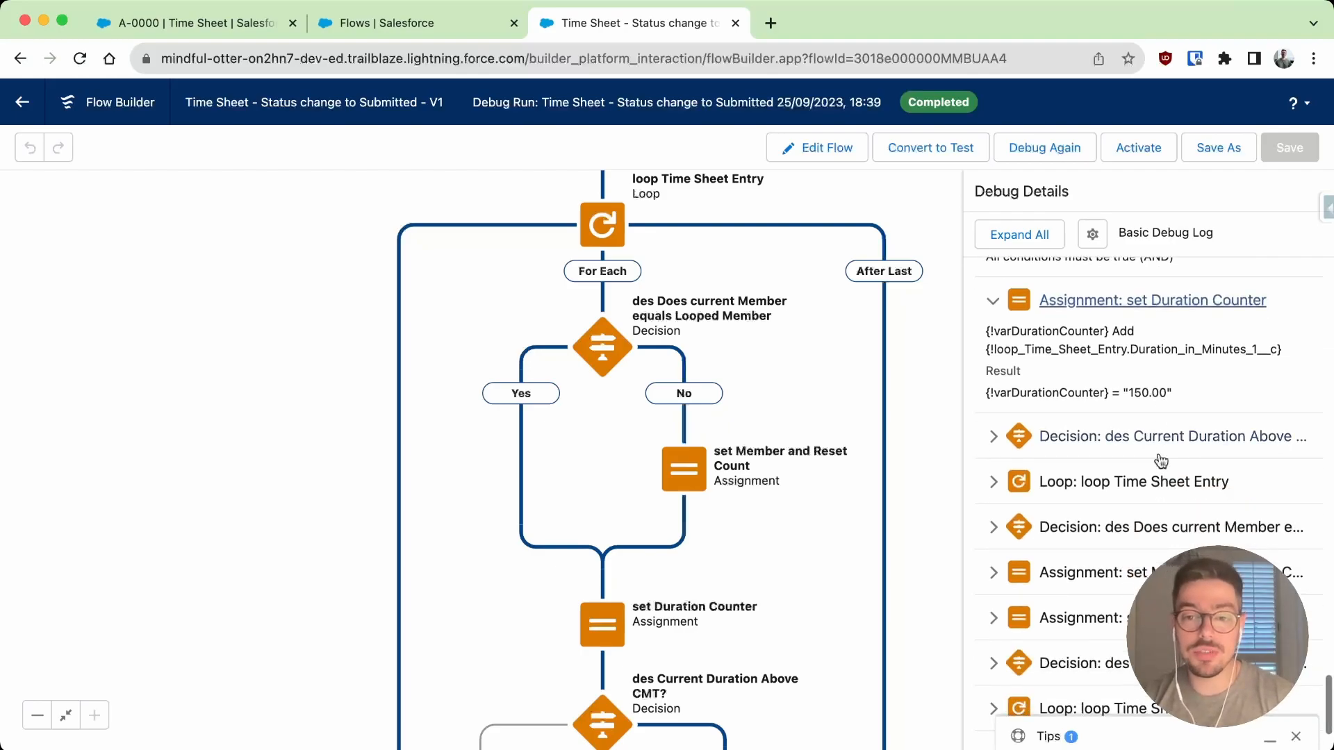
click(993, 436)
scroll(1063, 515, down, 3)
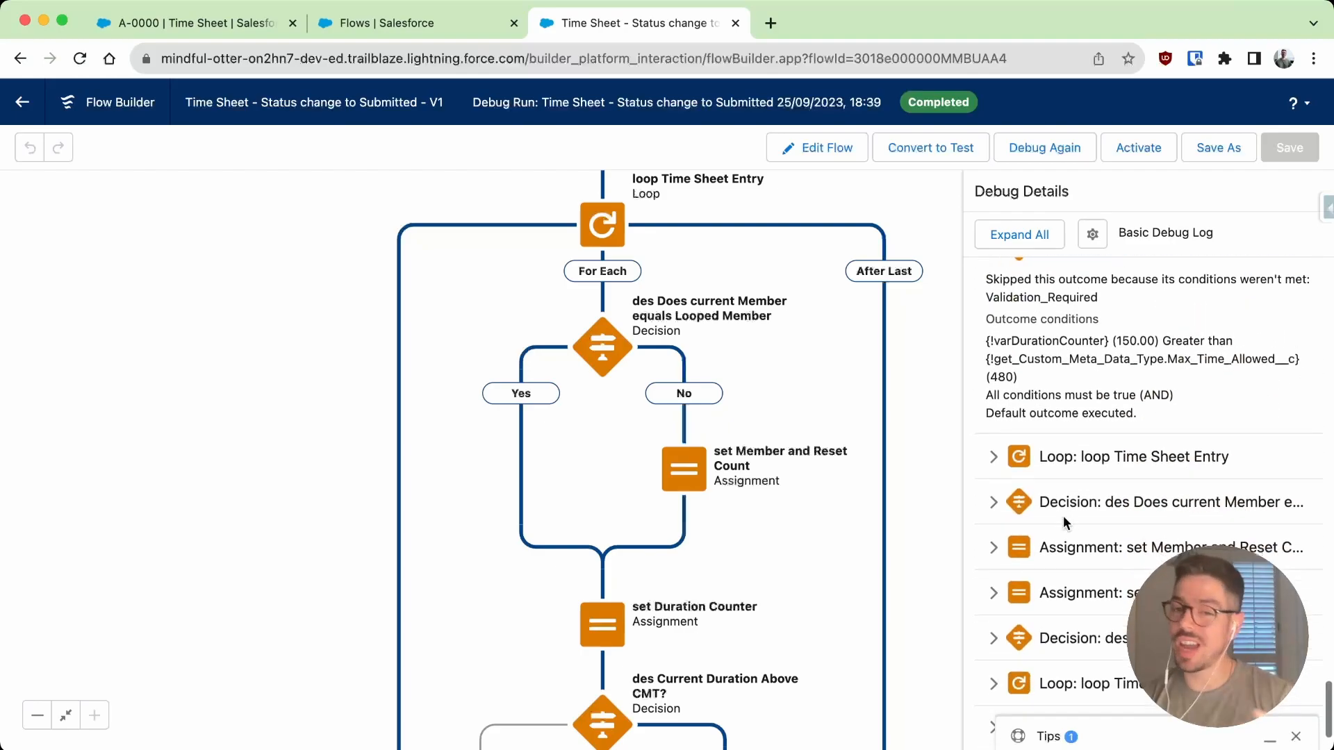
- Examine the sixth iteration's member comparison decision, checking the looped Time Sheet Entry member against the current member
click(994, 479)
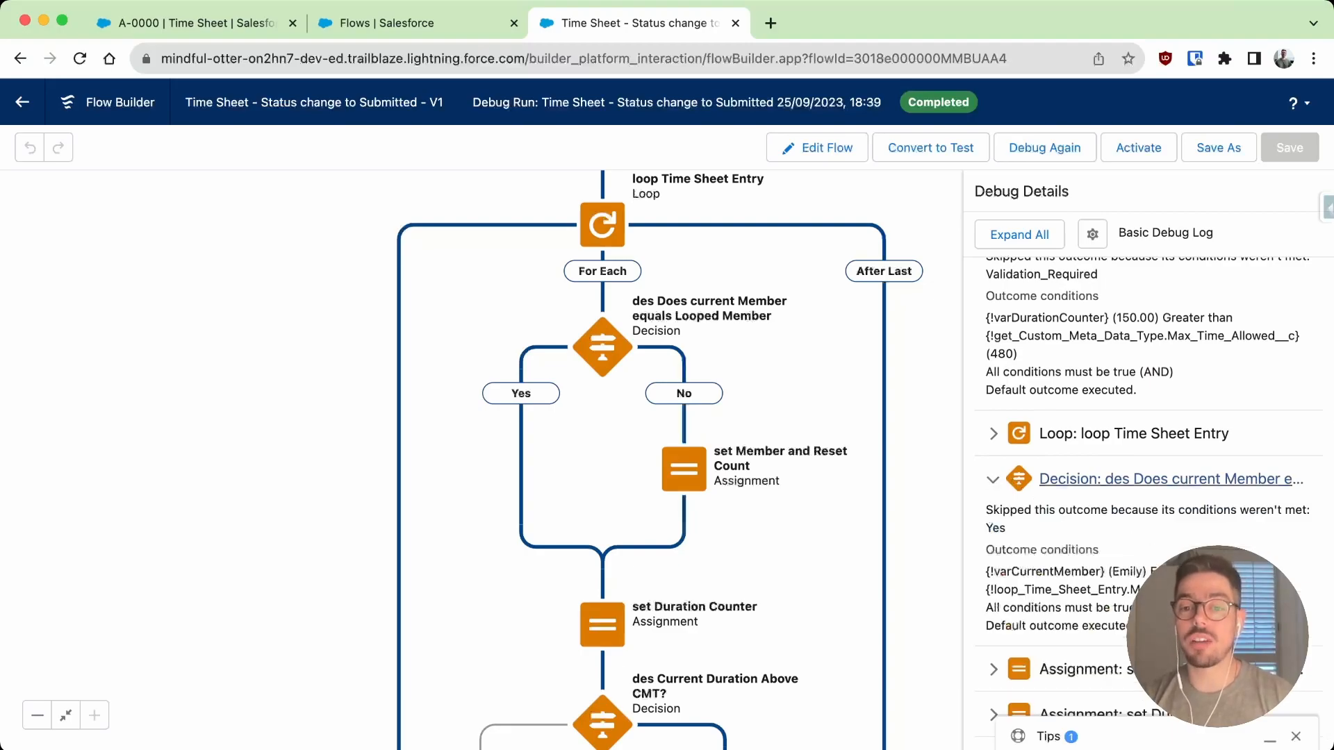
scroll(1003, 480, down, 2)
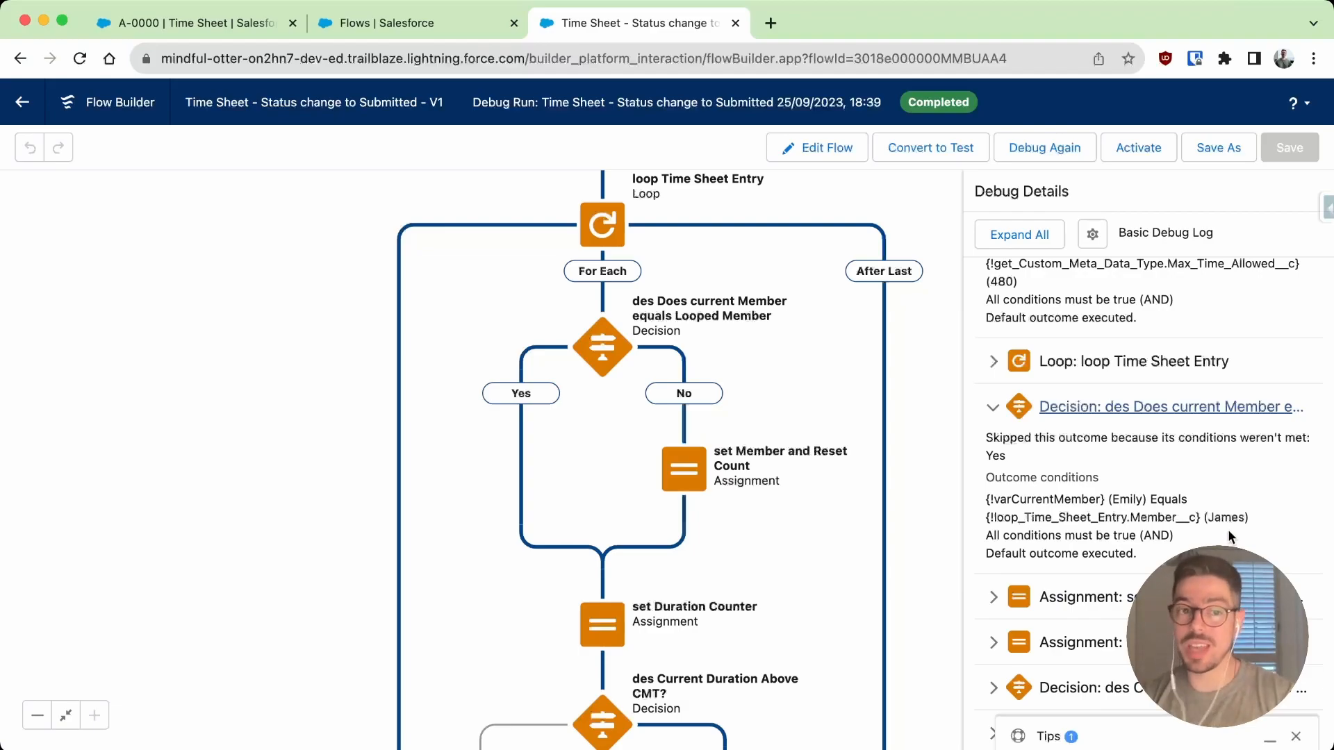
scroll(1228, 529, down, 1)
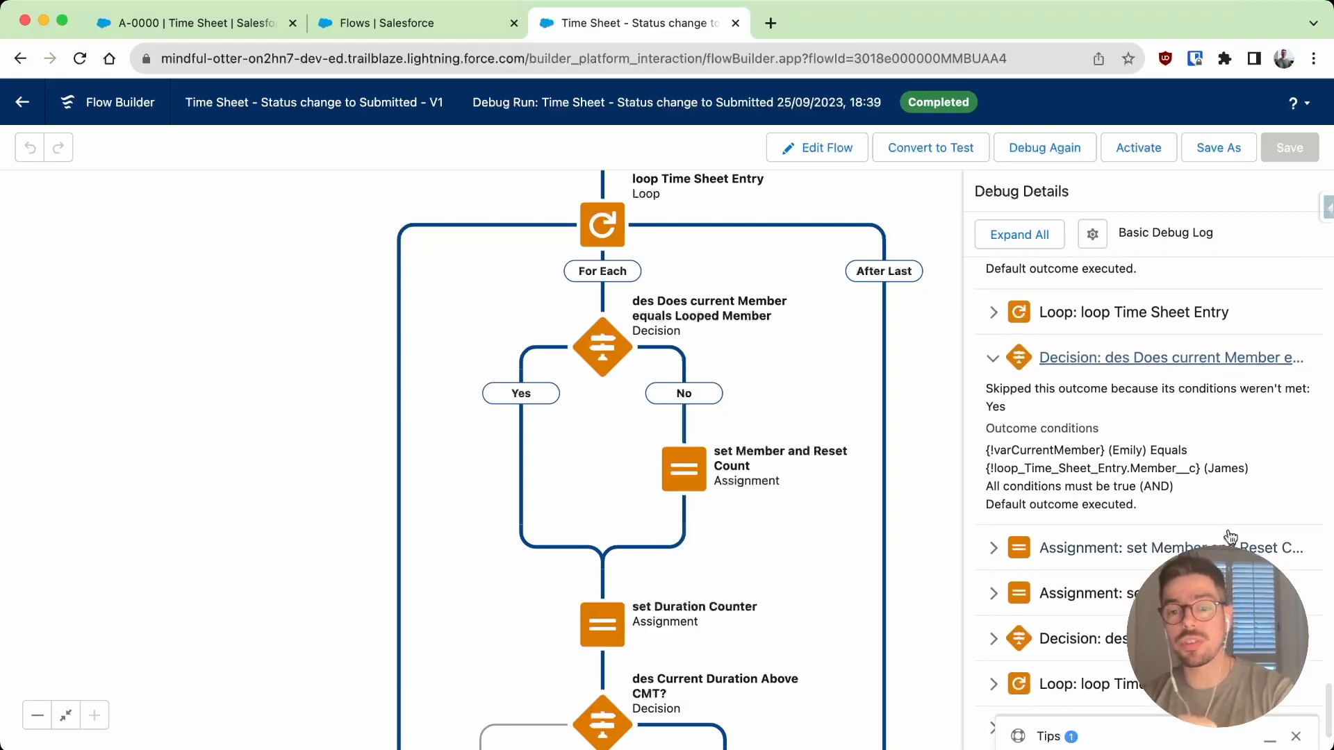
double_click(1227, 468)
scroll(1198, 470, down, 1)
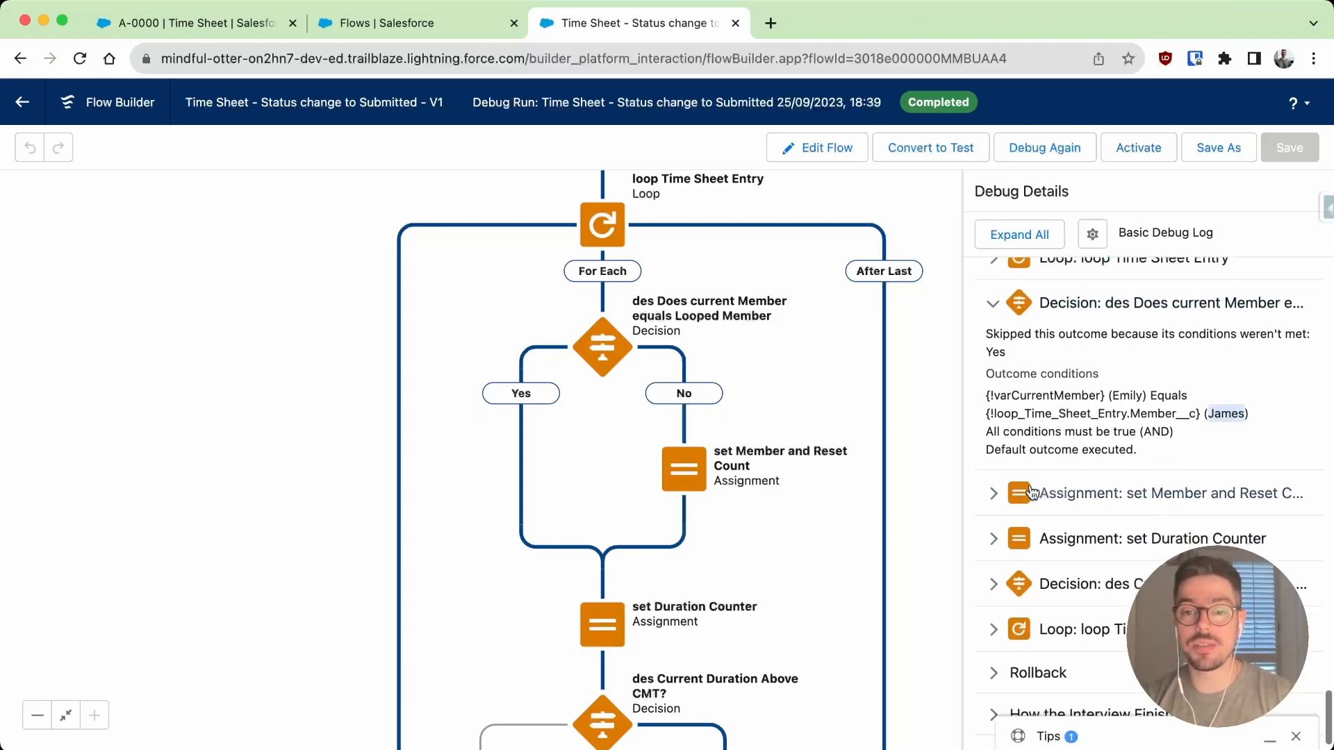
- Examine the sixth iteration's set Member and Reset Count assignment, checking the resulting current member and duration counter
click(1185, 494)
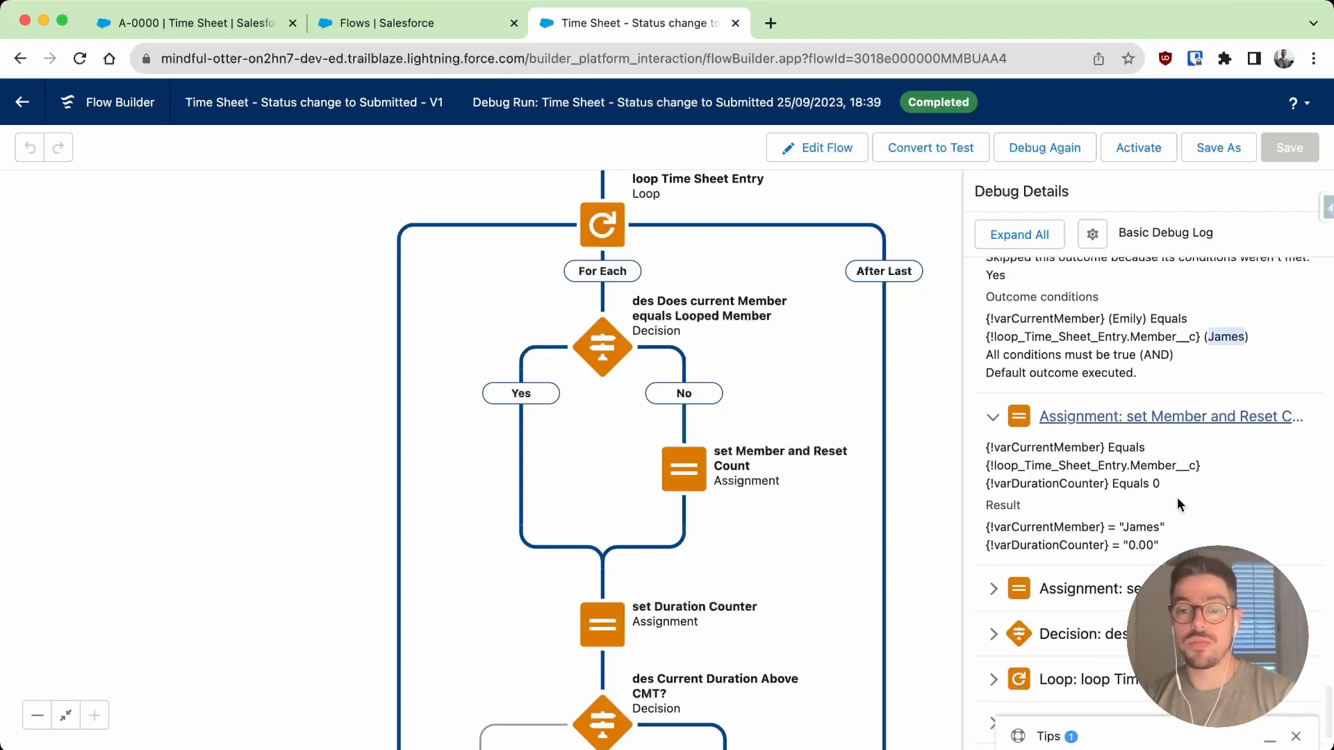
double_click(1149, 528)
click(1148, 544)
double_click(1148, 544)
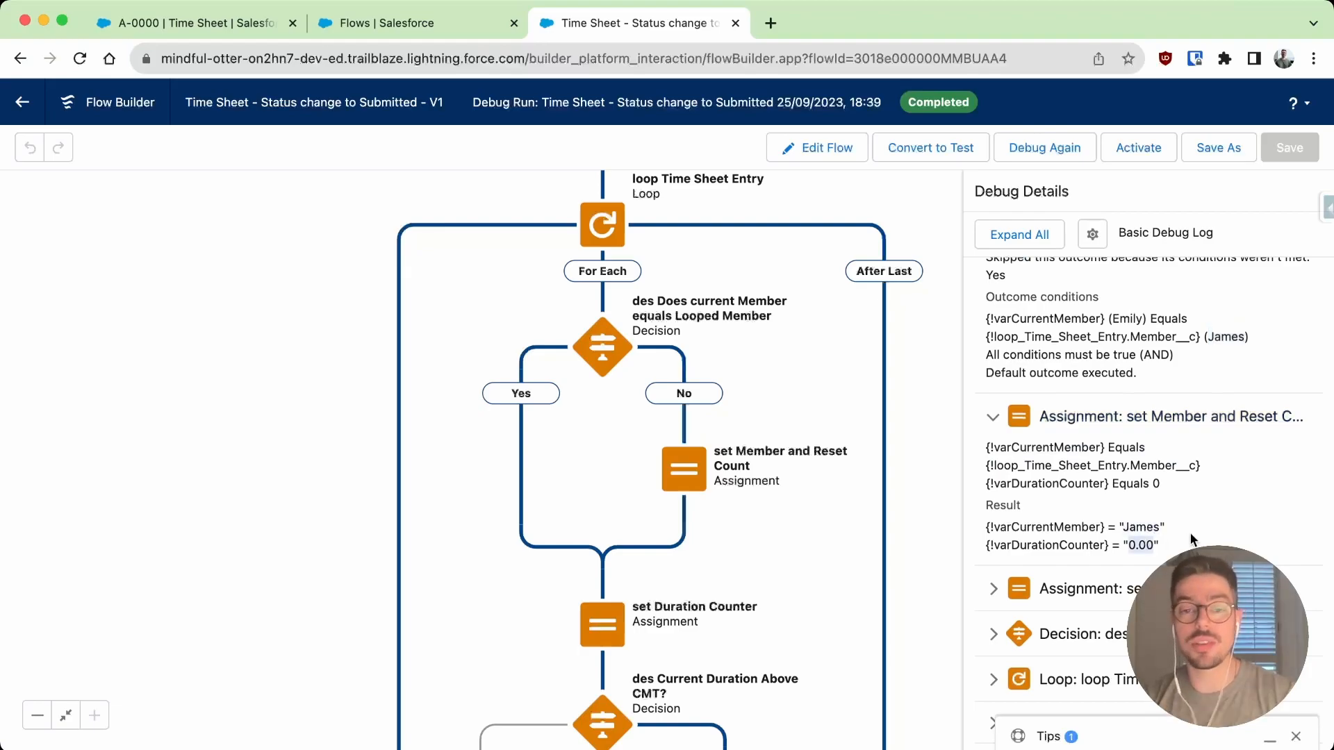
- Review the sixth iteration's set Duration Counter result and its des Current Duration Above CMT? decision
scroll(1148, 544, down, 1)
click(993, 539)
scroll(994, 539, down, 1)
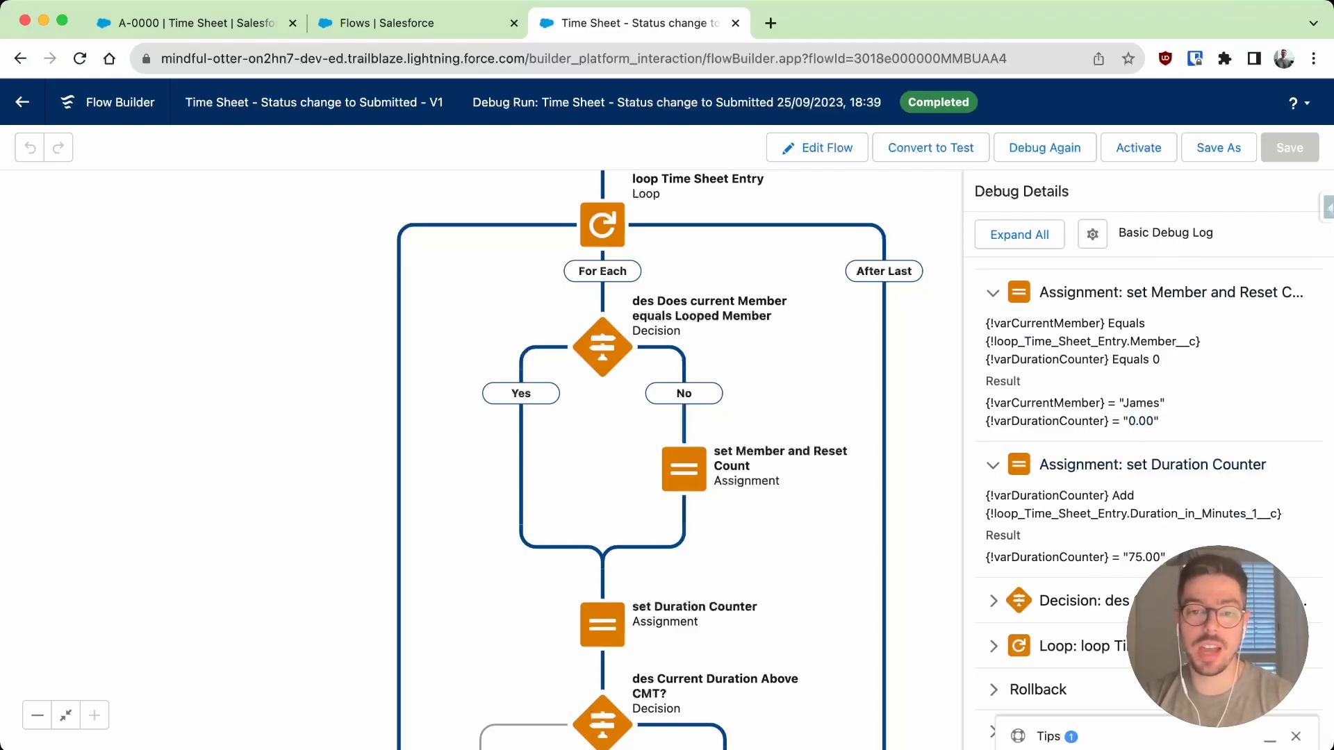
scroll(994, 584, down, 1)
click(992, 586)
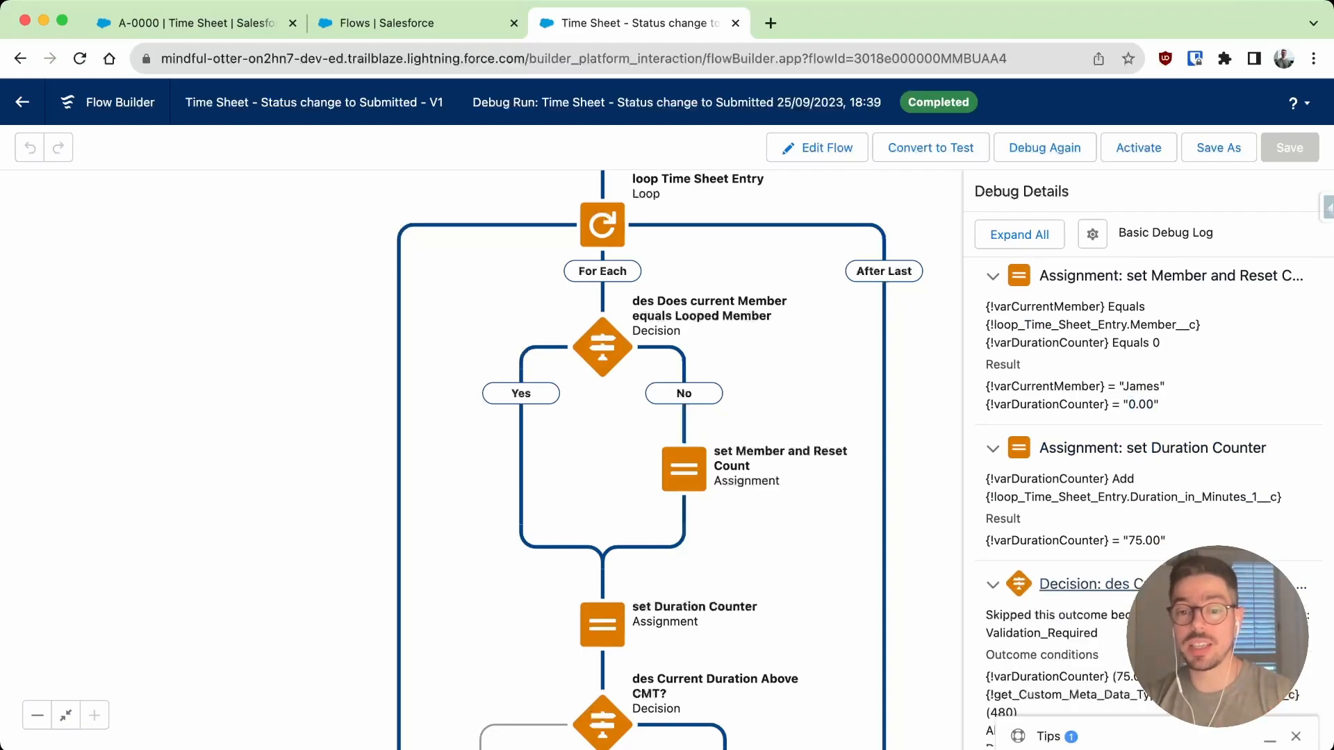
scroll(993, 586, down, 2)
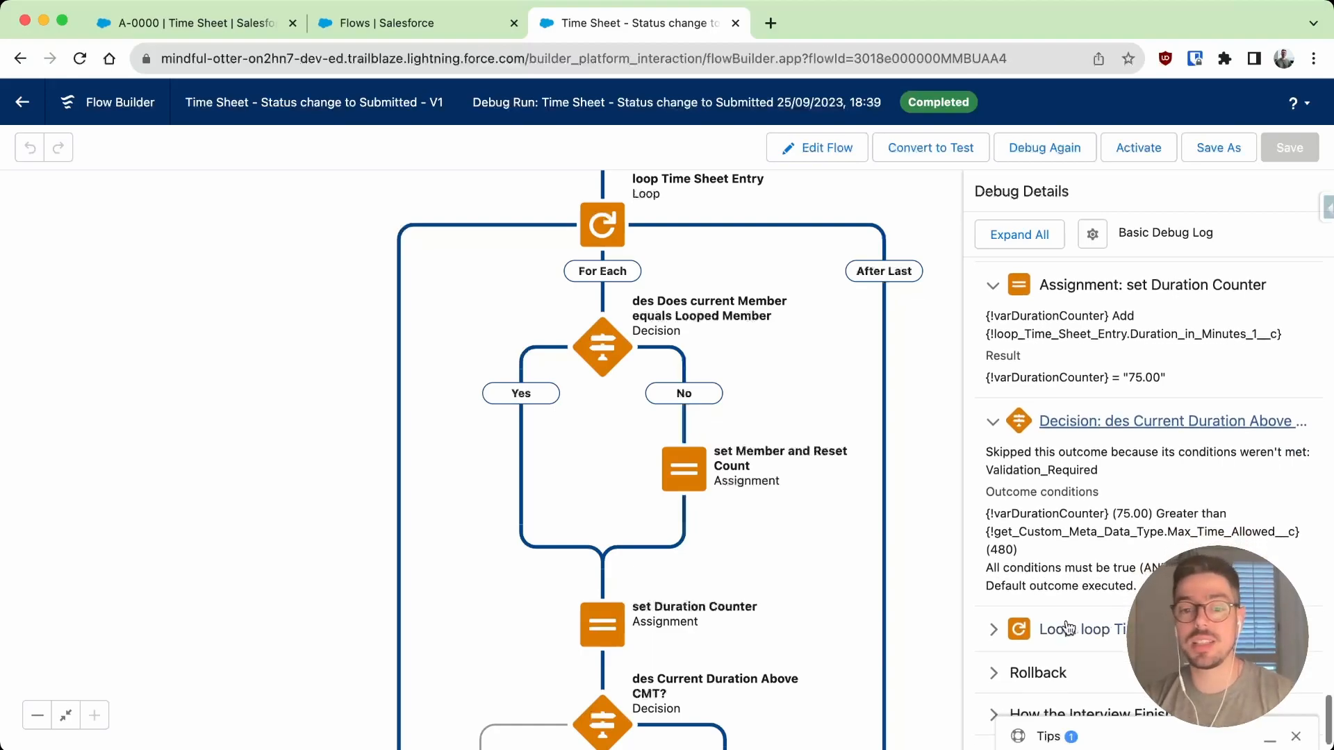
- Check the final loop Time Sheet Entry record in the debug log and skim the rest of the log
click(994, 636)
scroll(994, 636, down, 1)
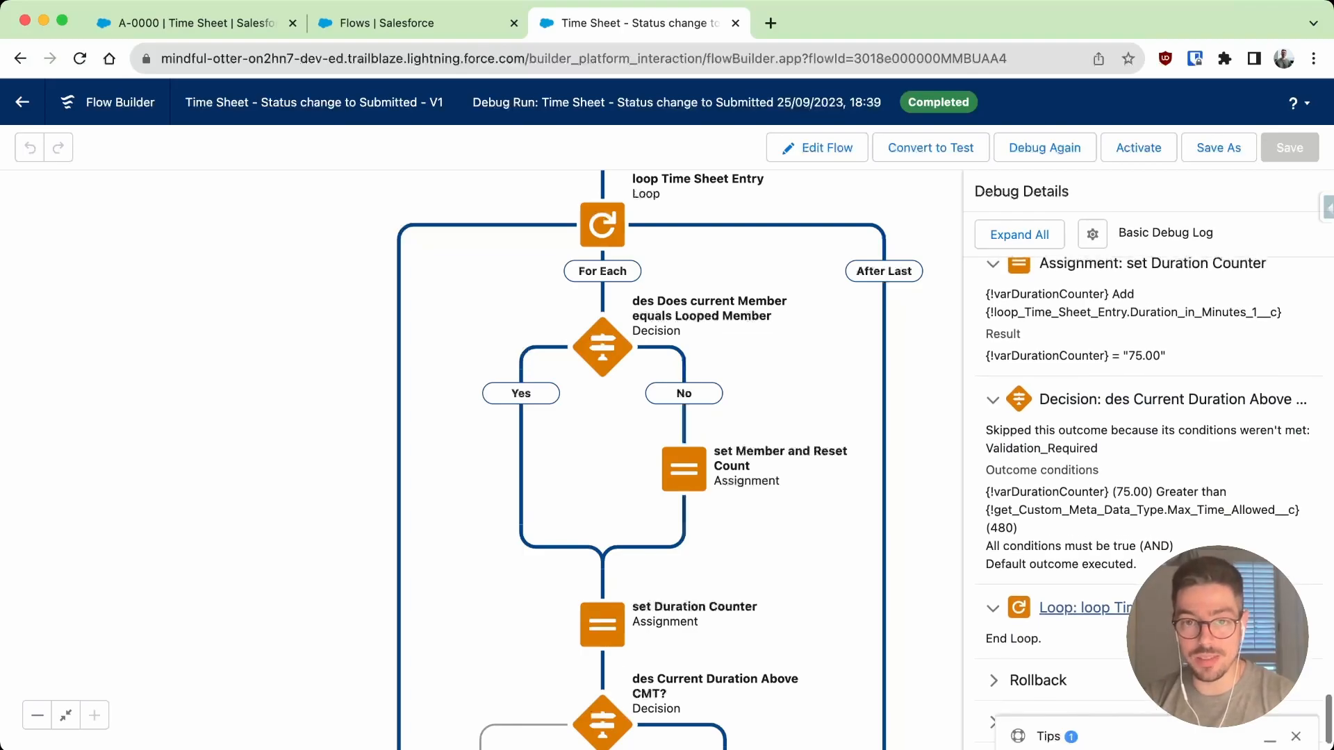
scroll(1147, 486, down, 5)
scroll(1112, 417, down, 10)
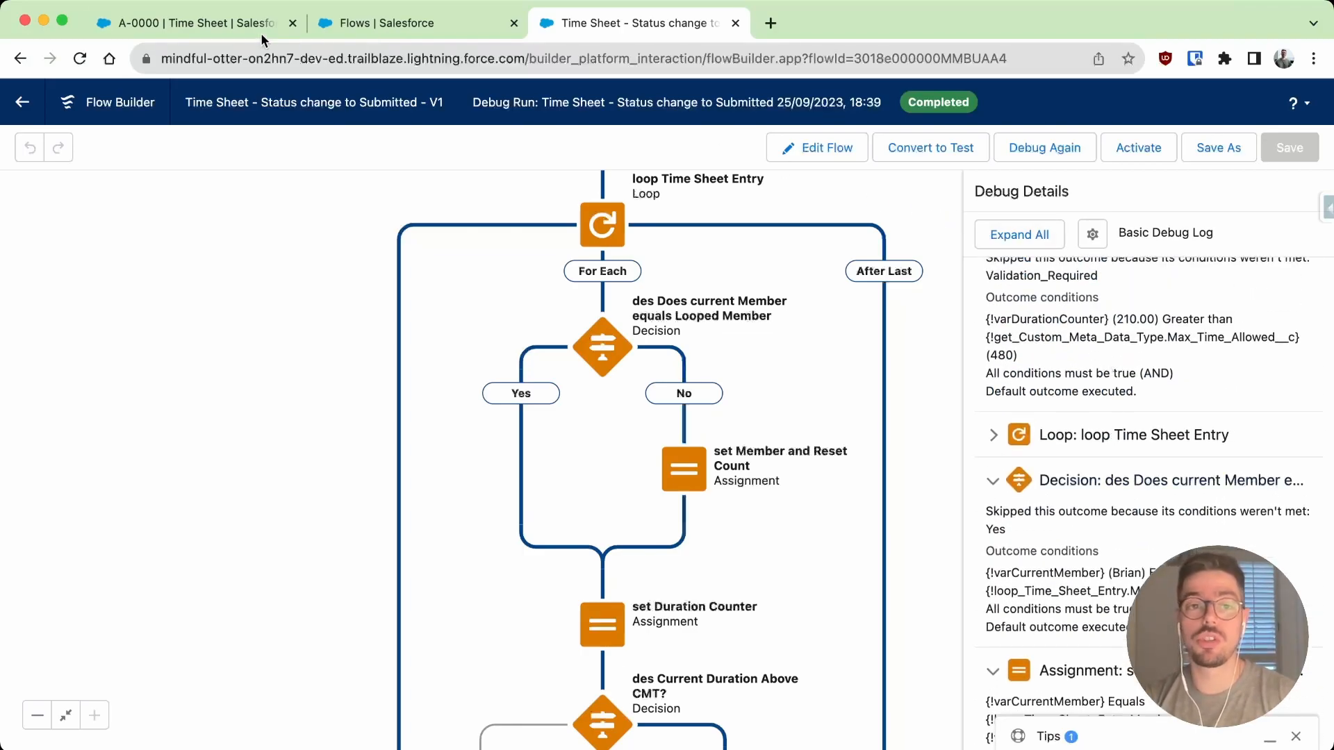
- Edit Time Sheet Entry A-0005 on Time Sheet A-0000 and set its start time to 08:30
click(206, 23)
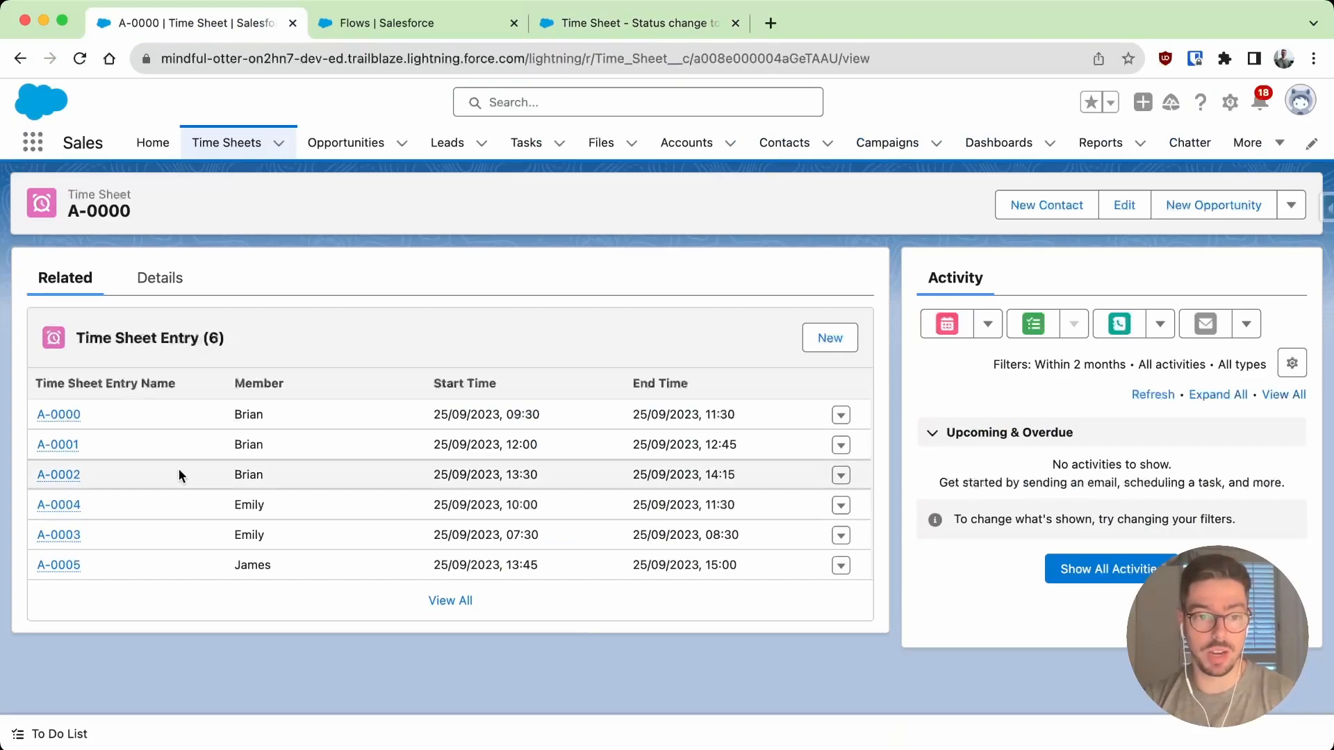
mouse_move(70, 567)
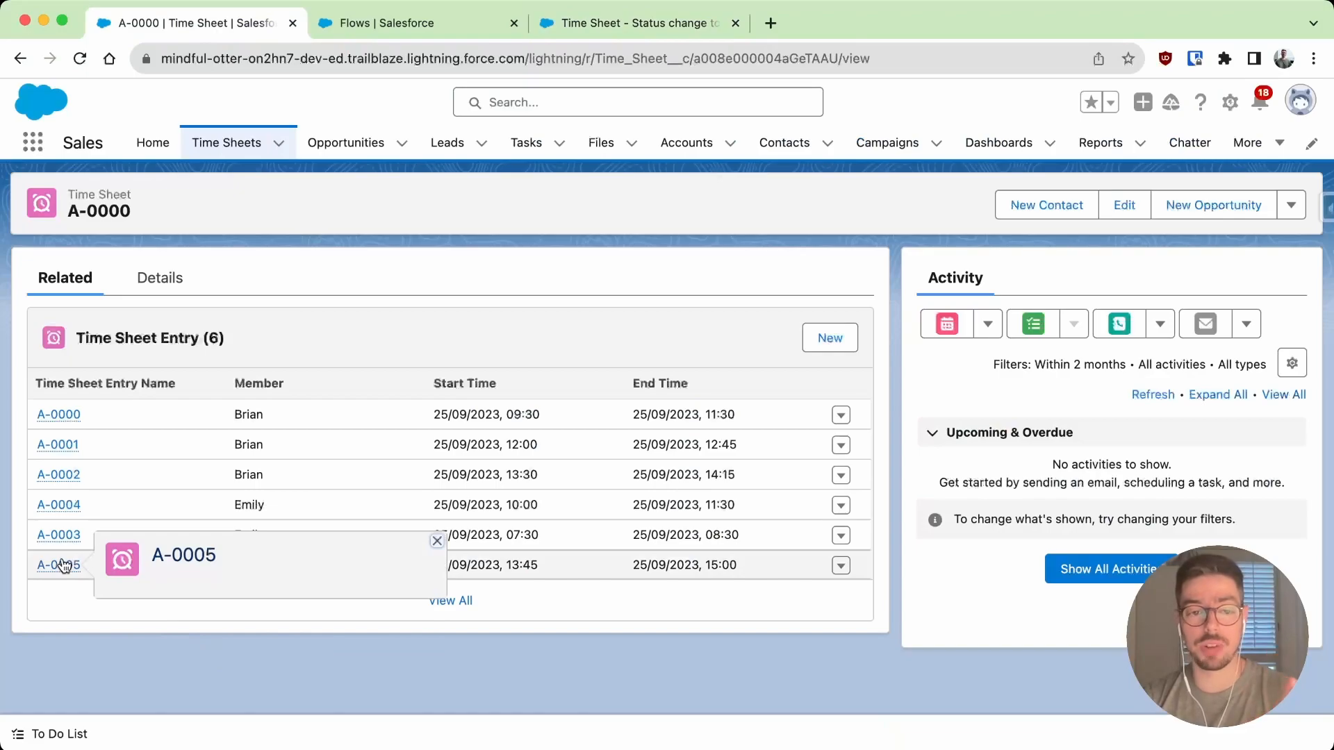
click(841, 565)
click(798, 523)
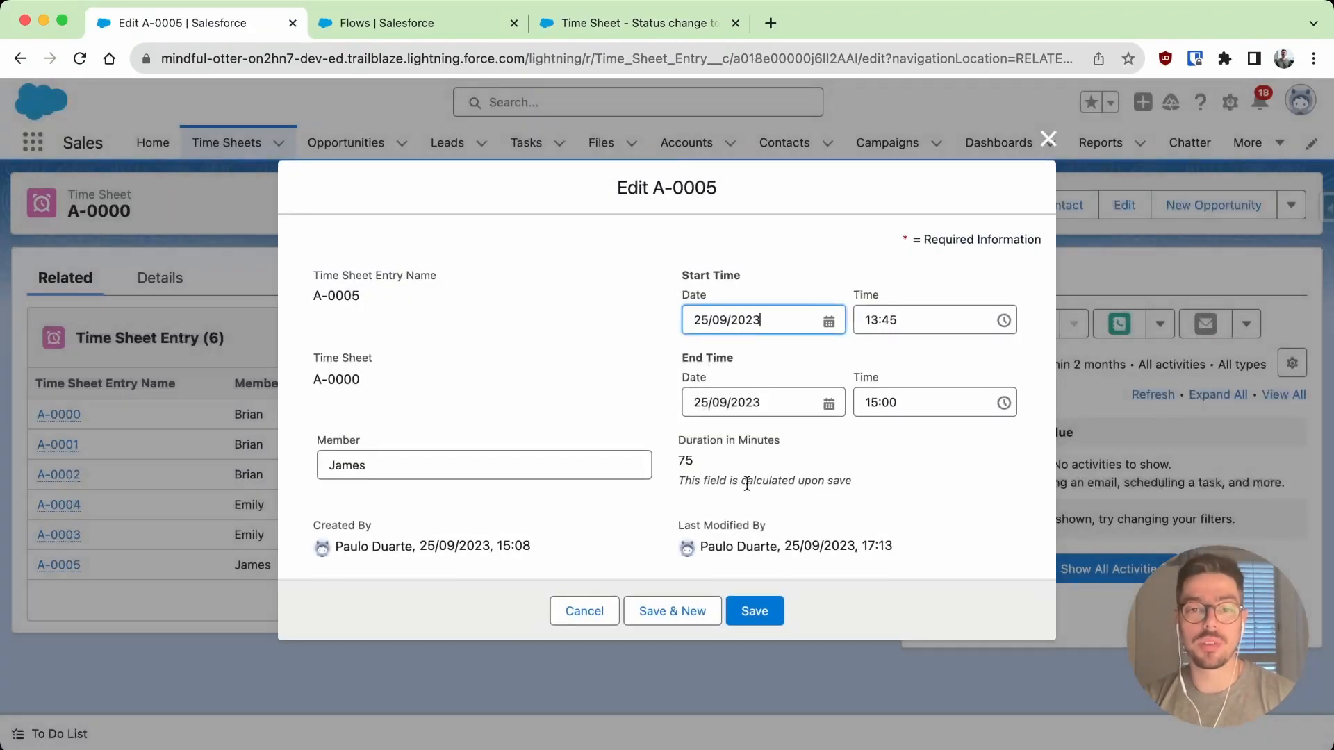
click(912, 330)
scroll(931, 423, up, 10)
click(926, 361)
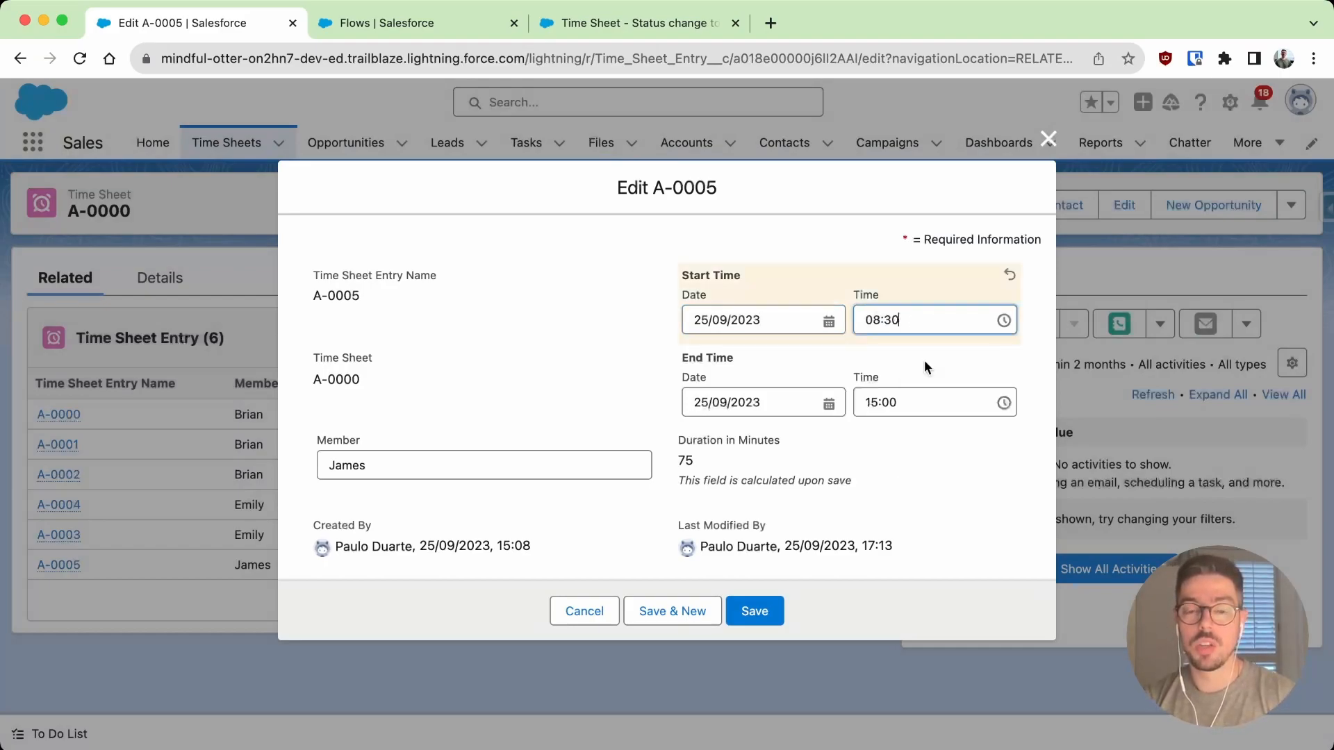
- Set the entry's end time to 19:00 and save the Time Sheet Entry
click(936, 413)
scroll(939, 492, down, 5)
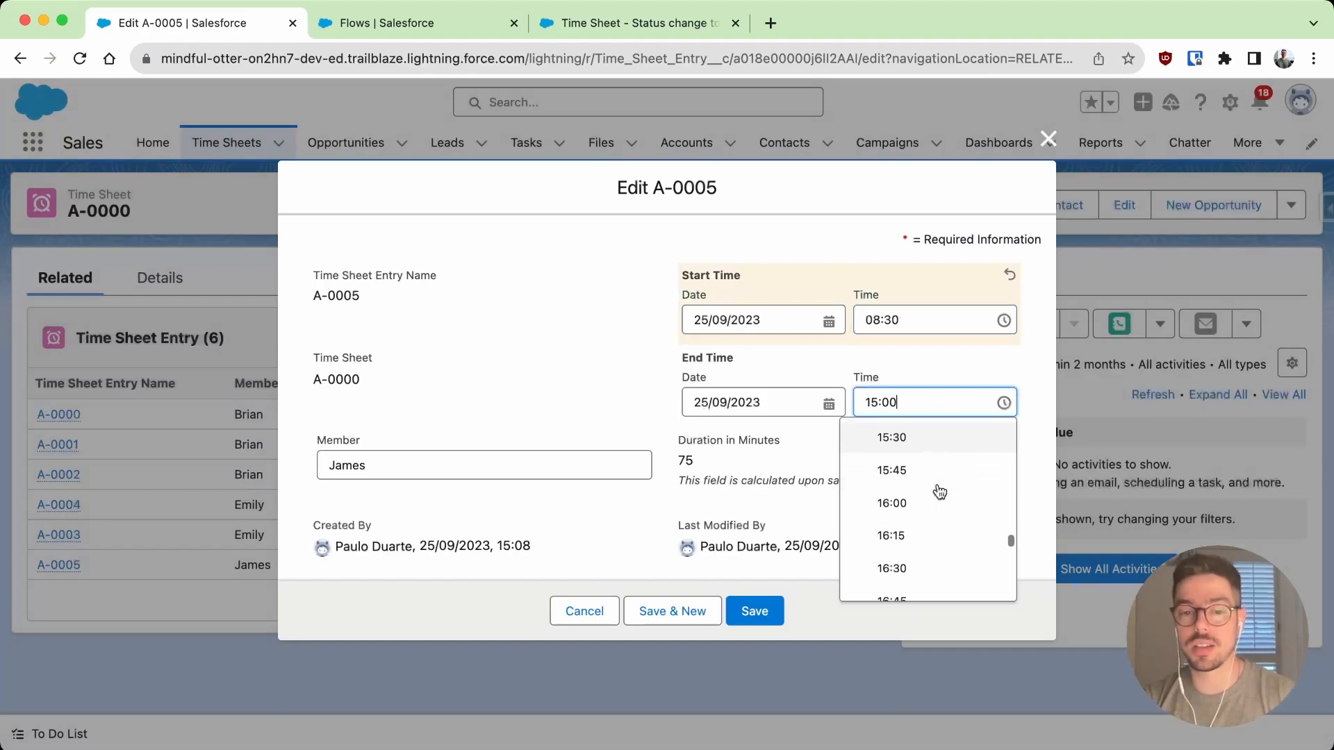
scroll(940, 492, down, 6)
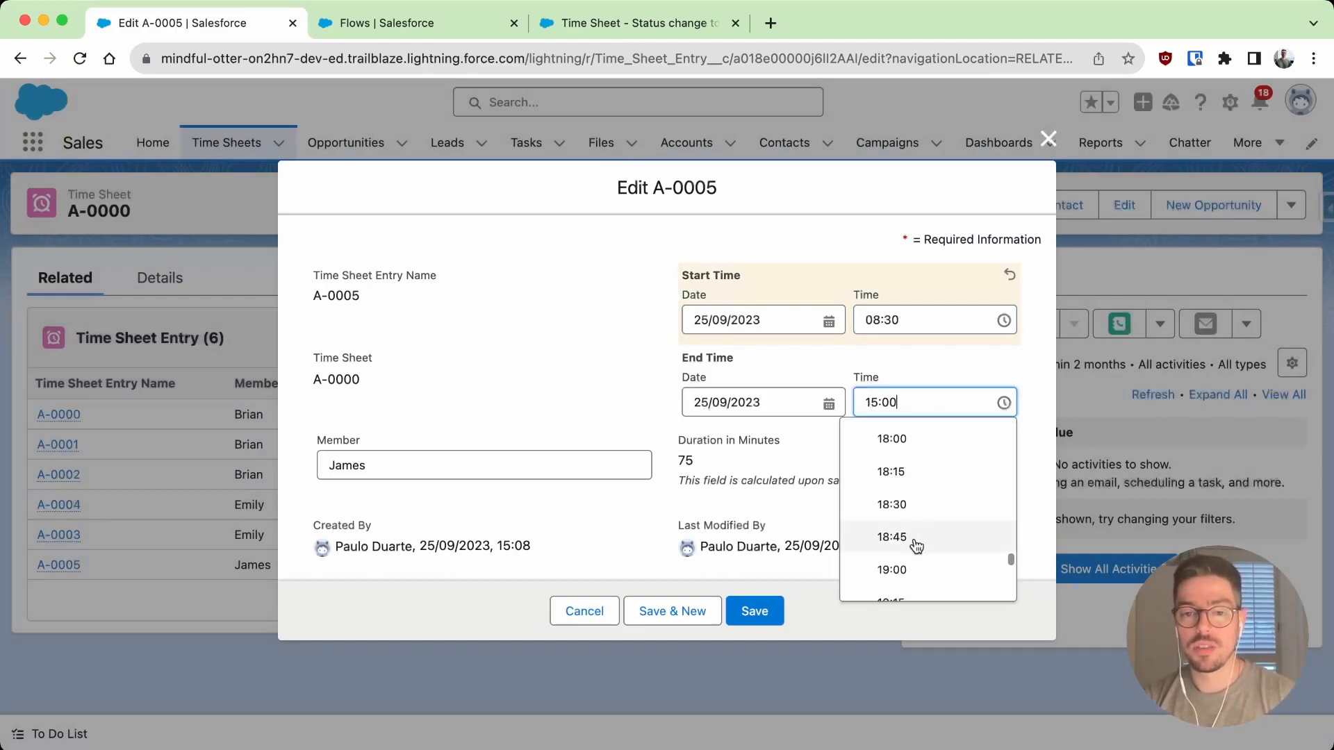
click(930, 542)
click(756, 611)
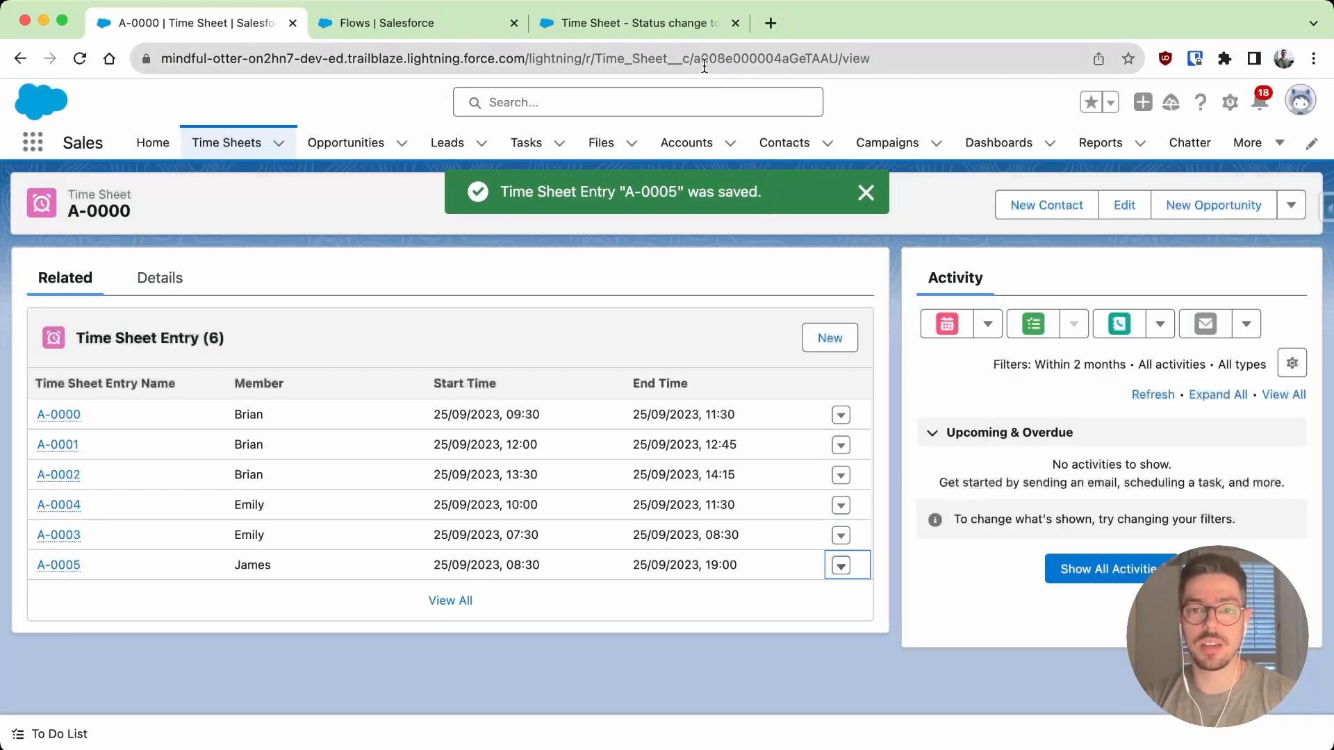
- Debug the Time Sheet - Status change to Submitted flow again with the triggering record's Status set to Submitted
click(702, 23)
click(1040, 149)
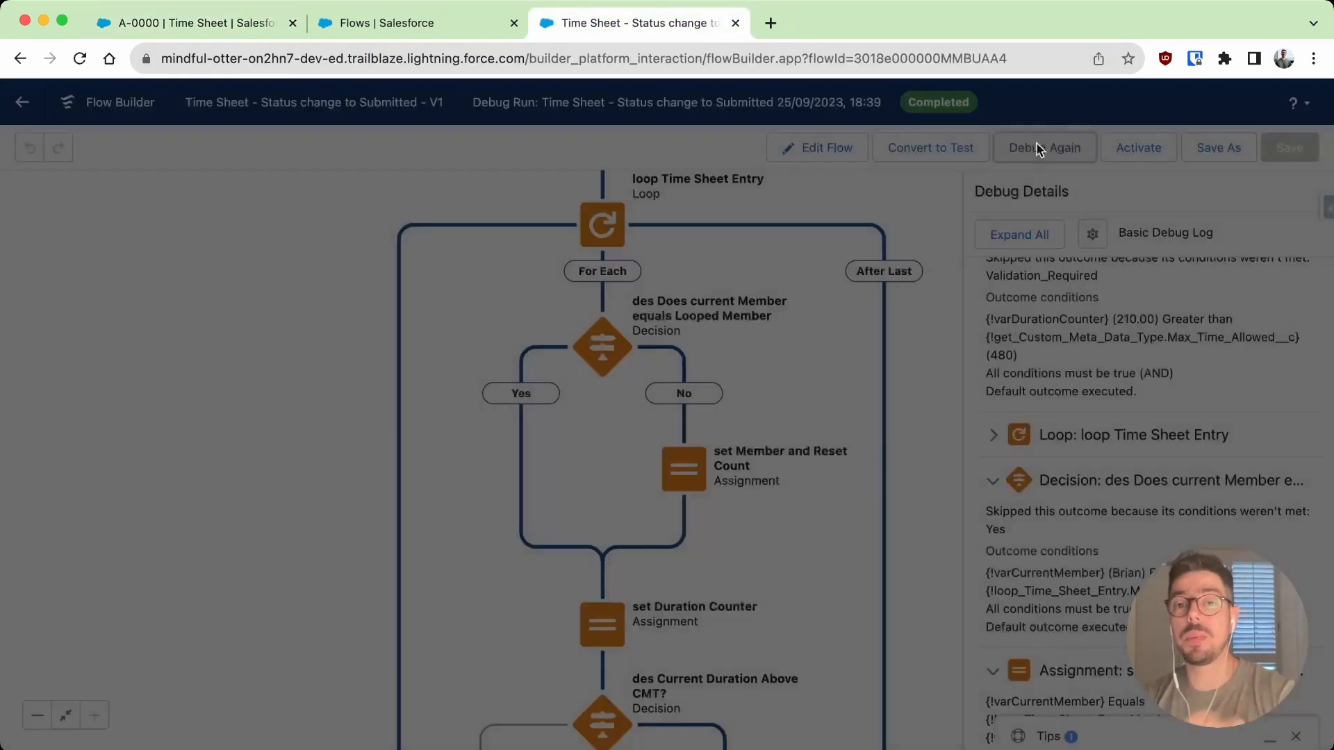
scroll(696, 419, down, 10)
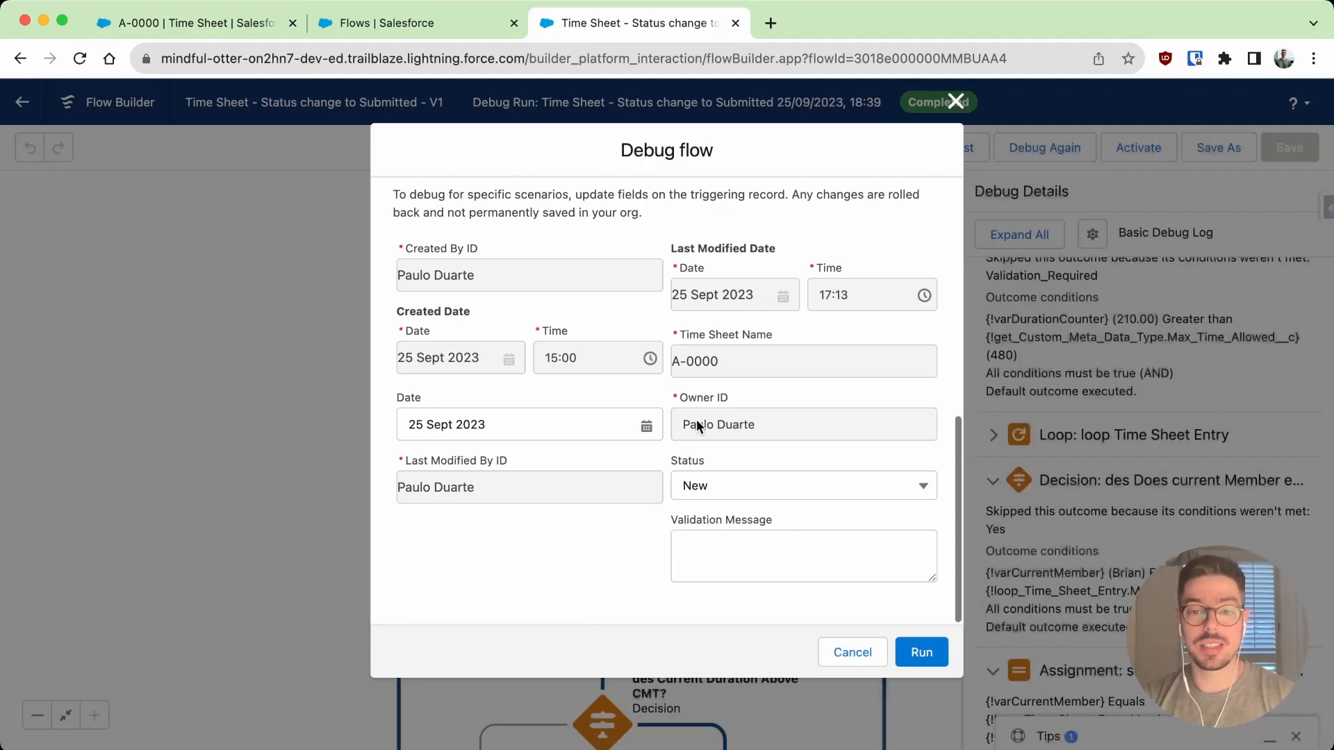
click(725, 484)
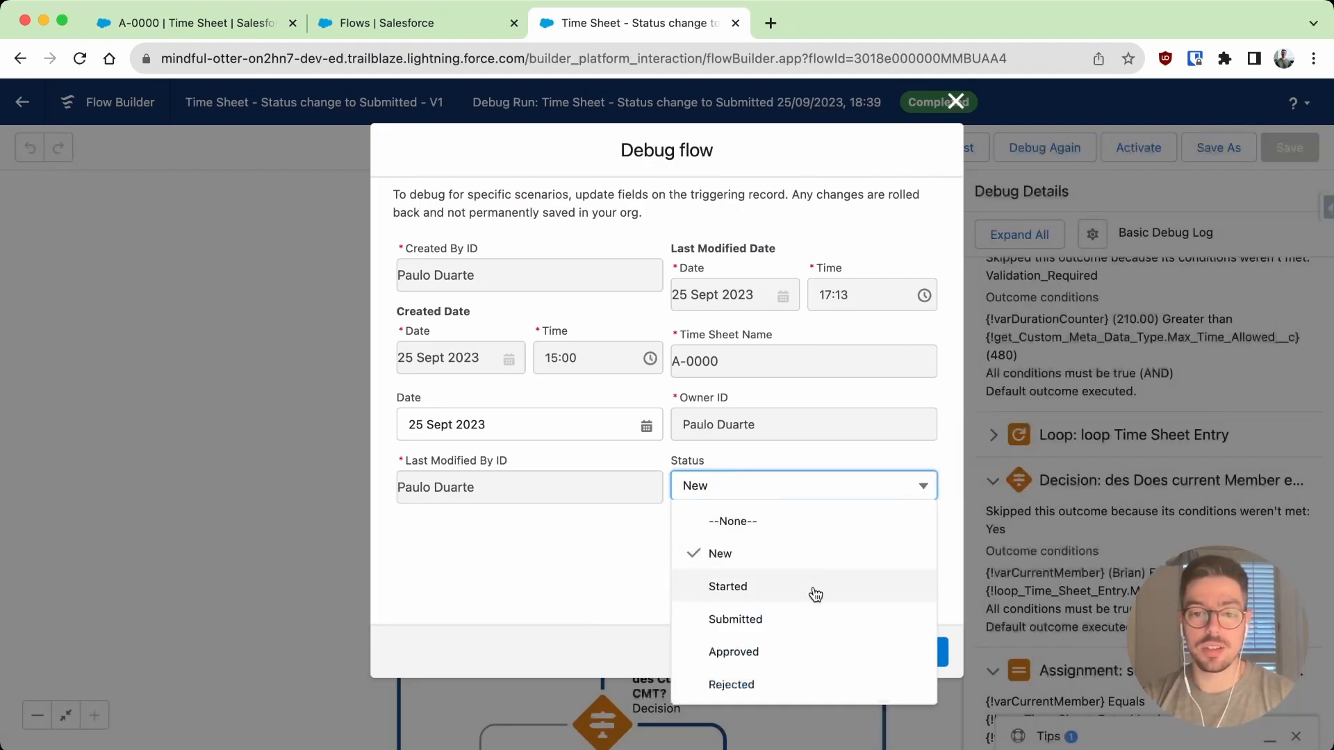
click(815, 615)
click(922, 655)
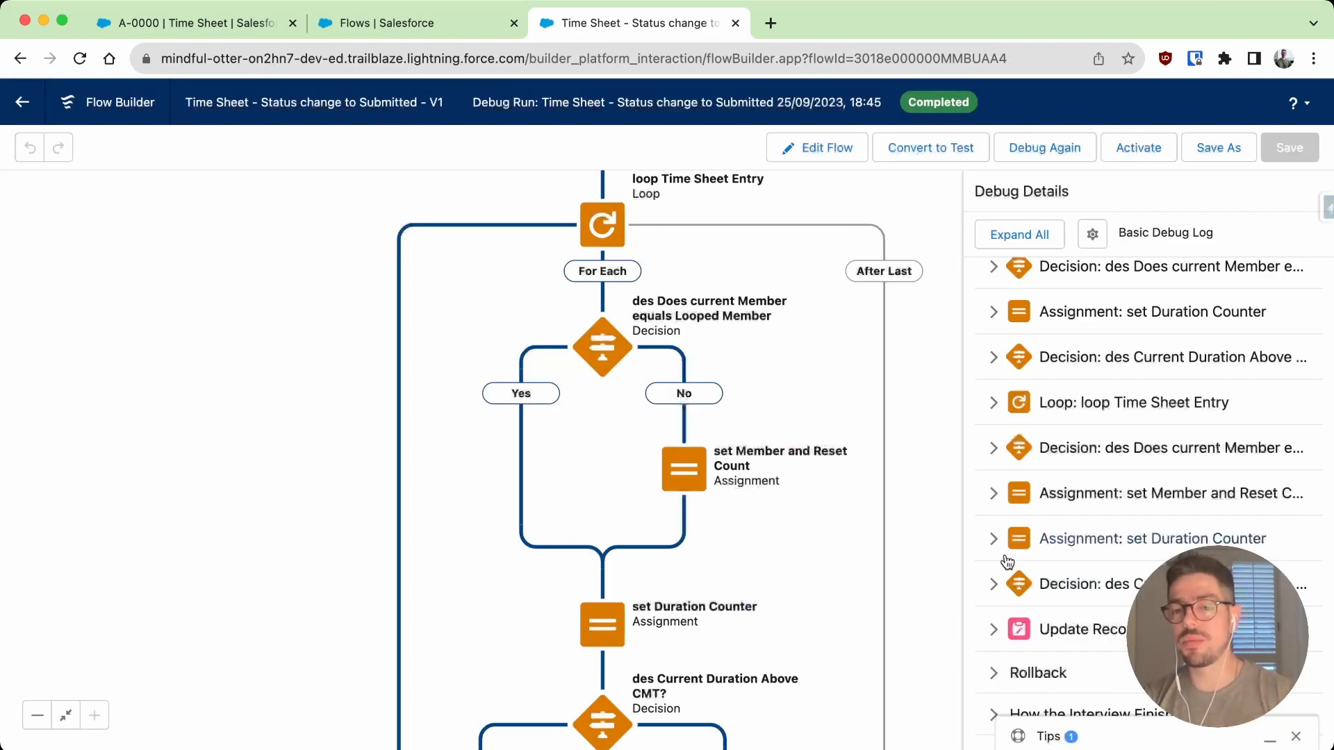
- Examine the first iteration's member comparison decision in the new debug run, checking the looped Time Sheet Entry member
scroll(1092, 511, down, 10)
scroll(1091, 512, up, 10)
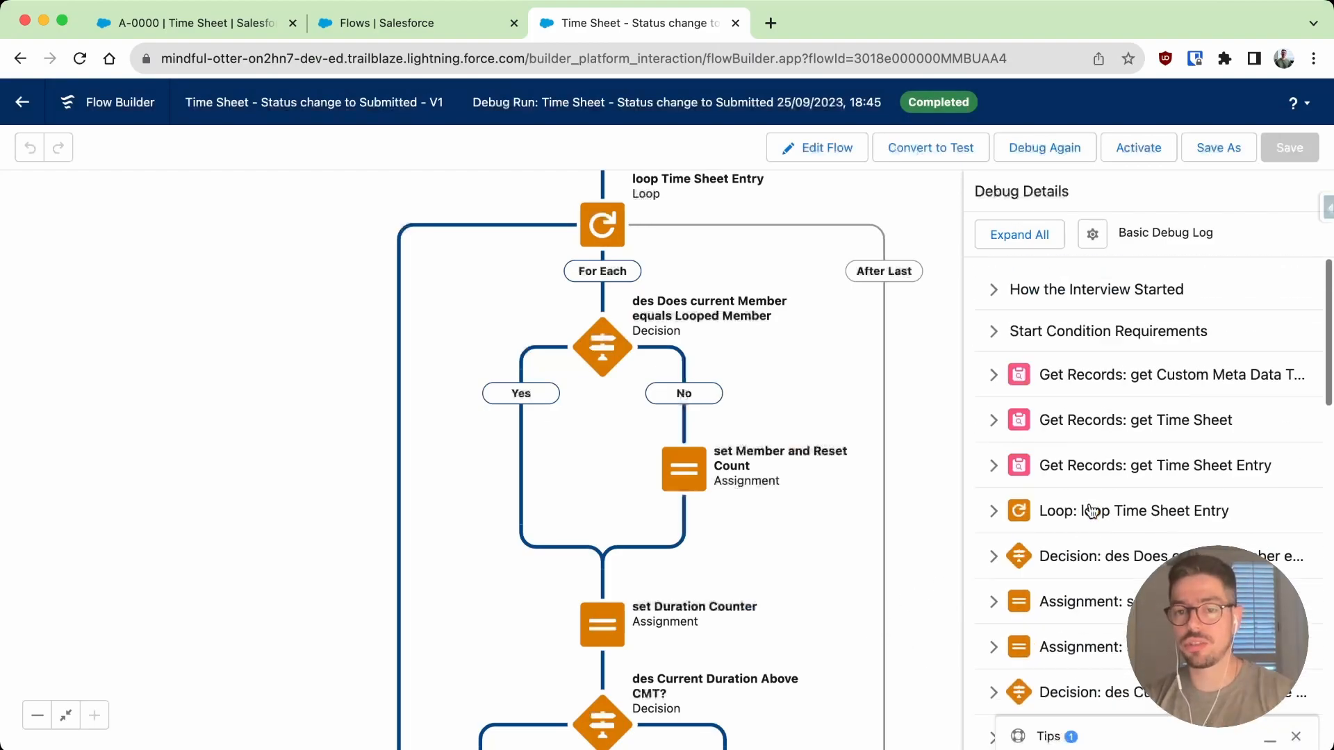
scroll(1091, 511, down, 3)
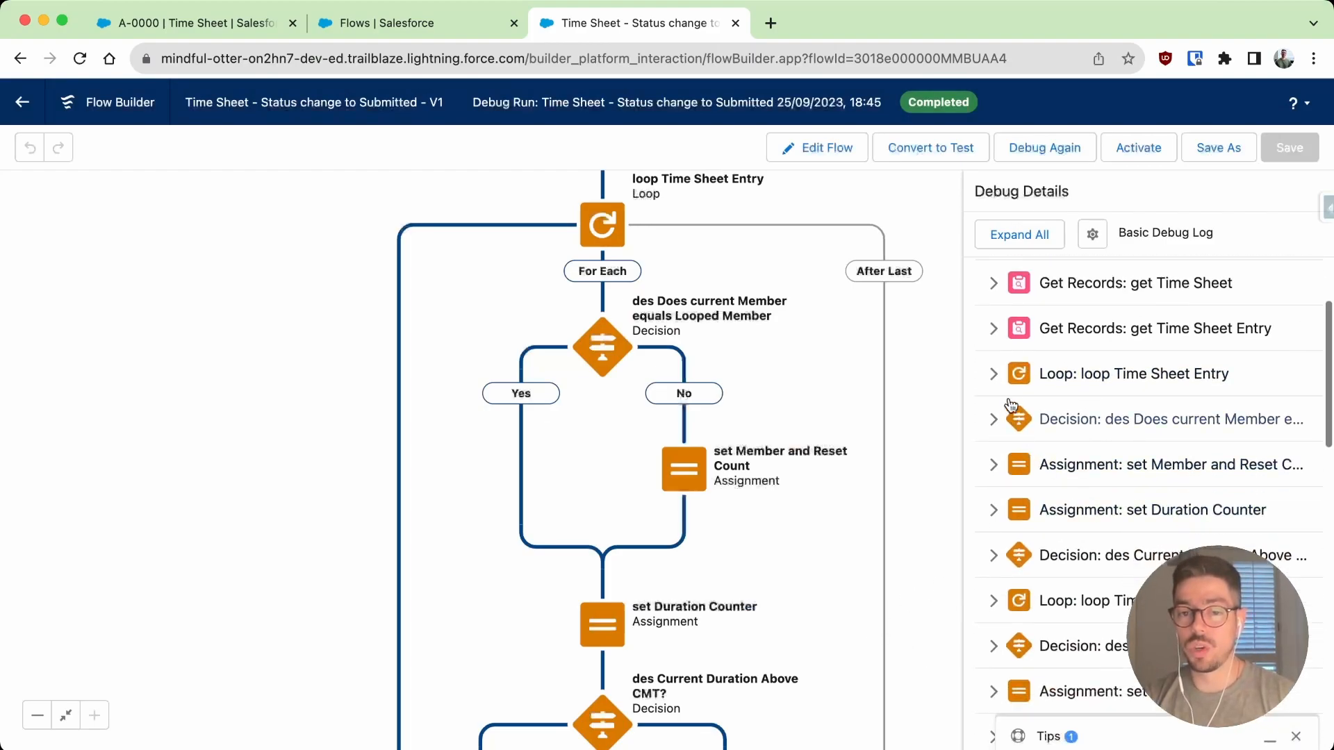
click(994, 422)
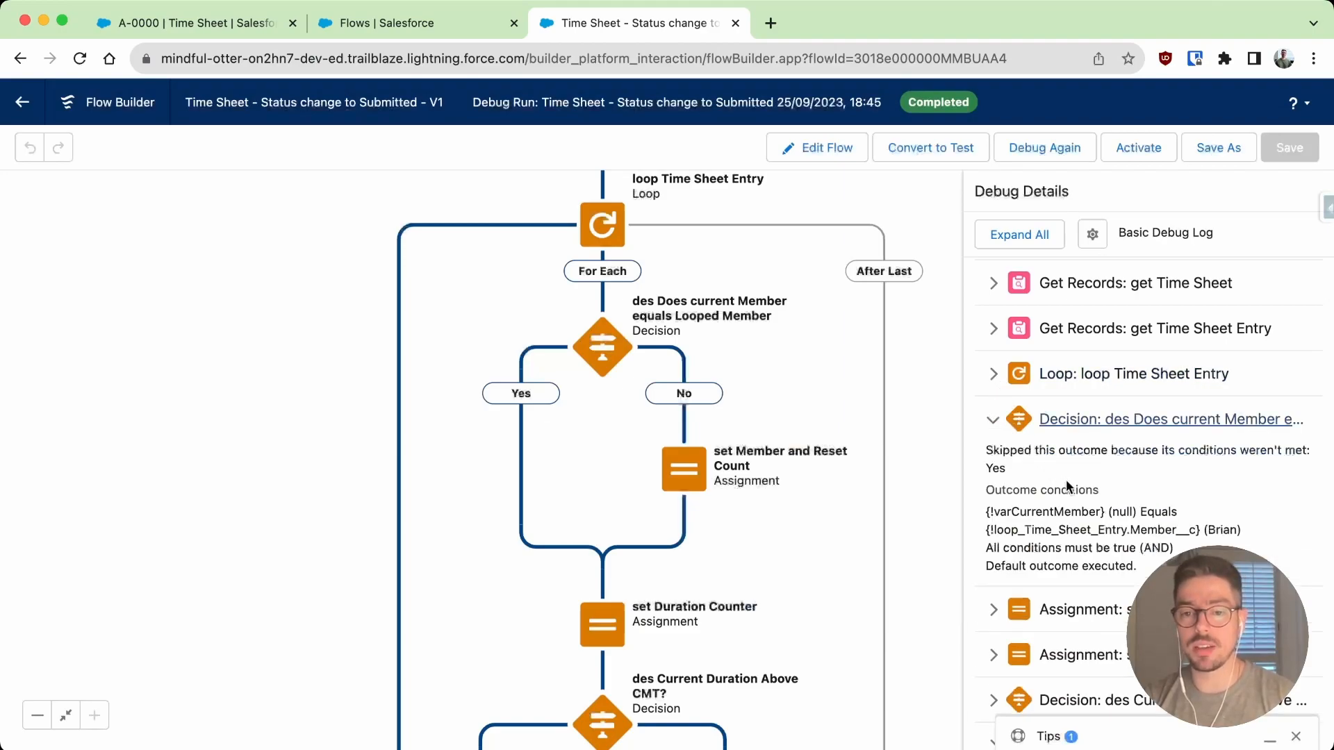
scroll(1066, 479, down, 2)
double_click(1208, 453)
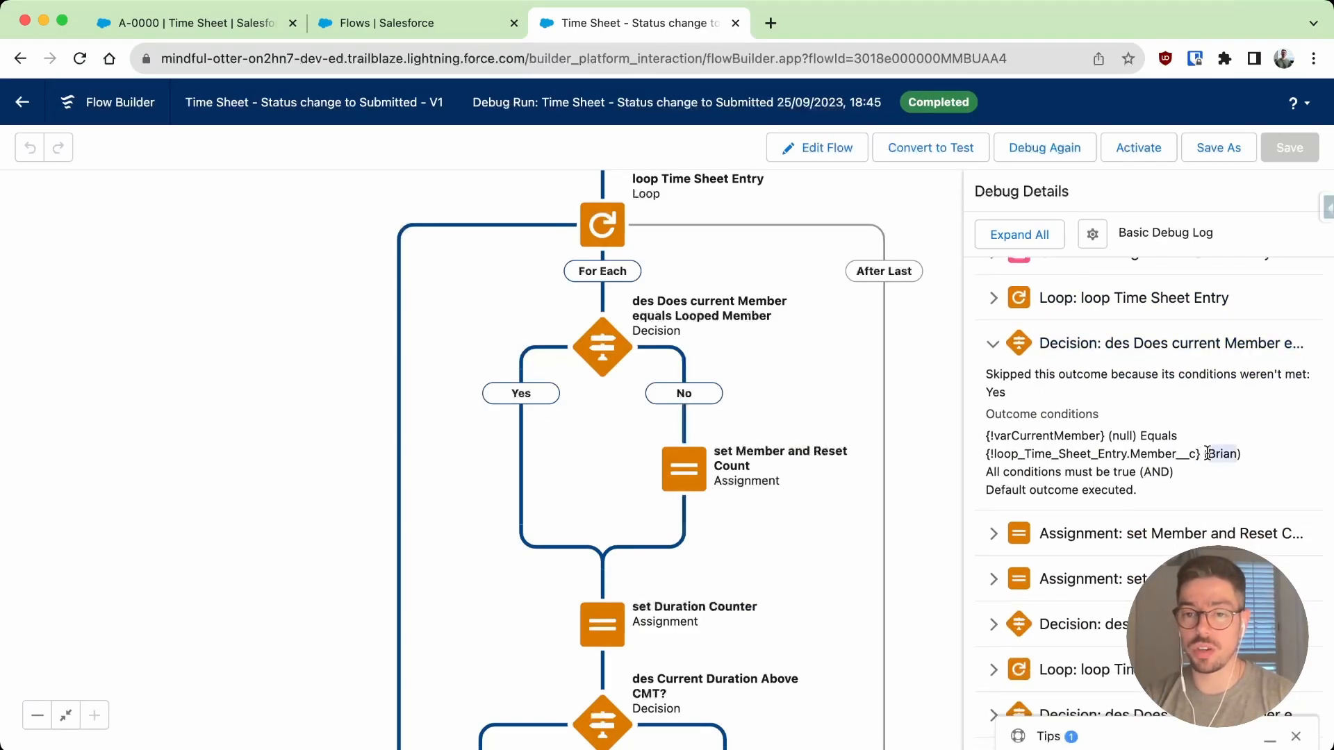
- Check the first iteration's set Member and Reset Count results for the current member and duration counter
click(1098, 534)
scroll(1160, 556, down, 2)
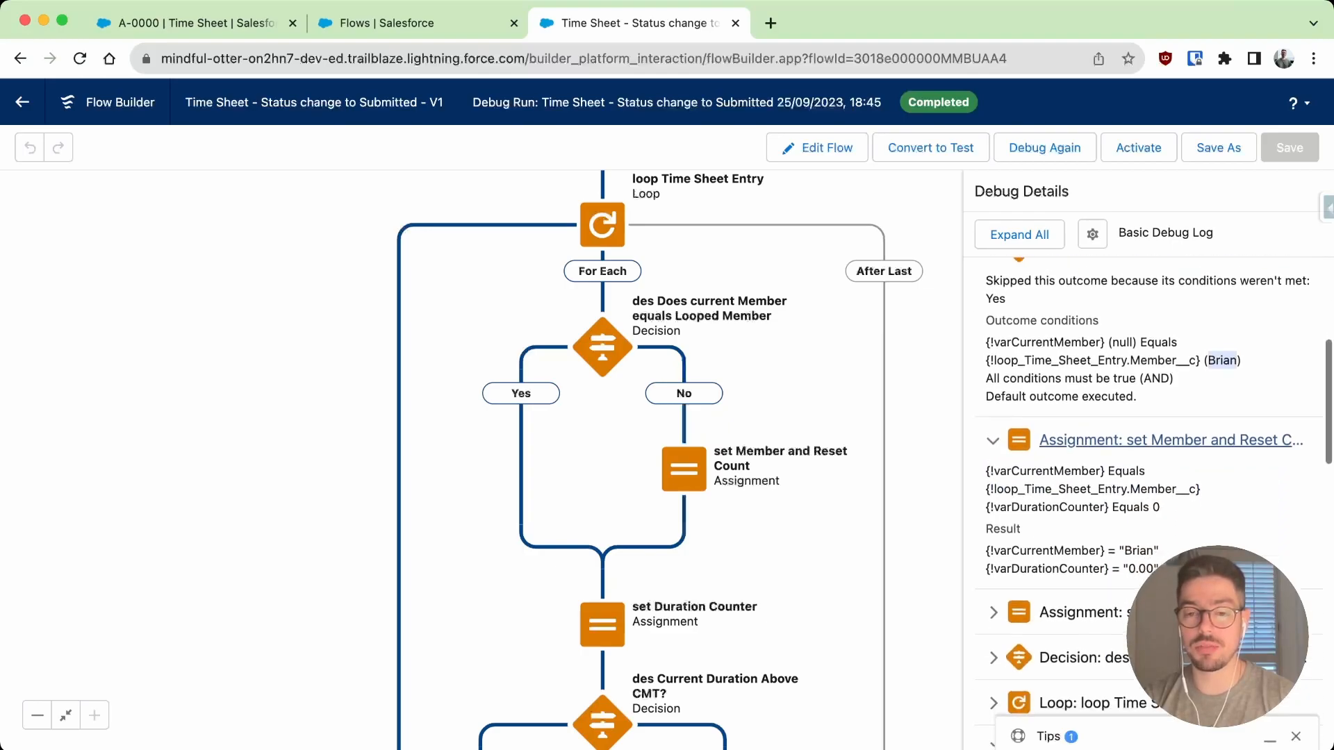
click(1144, 548)
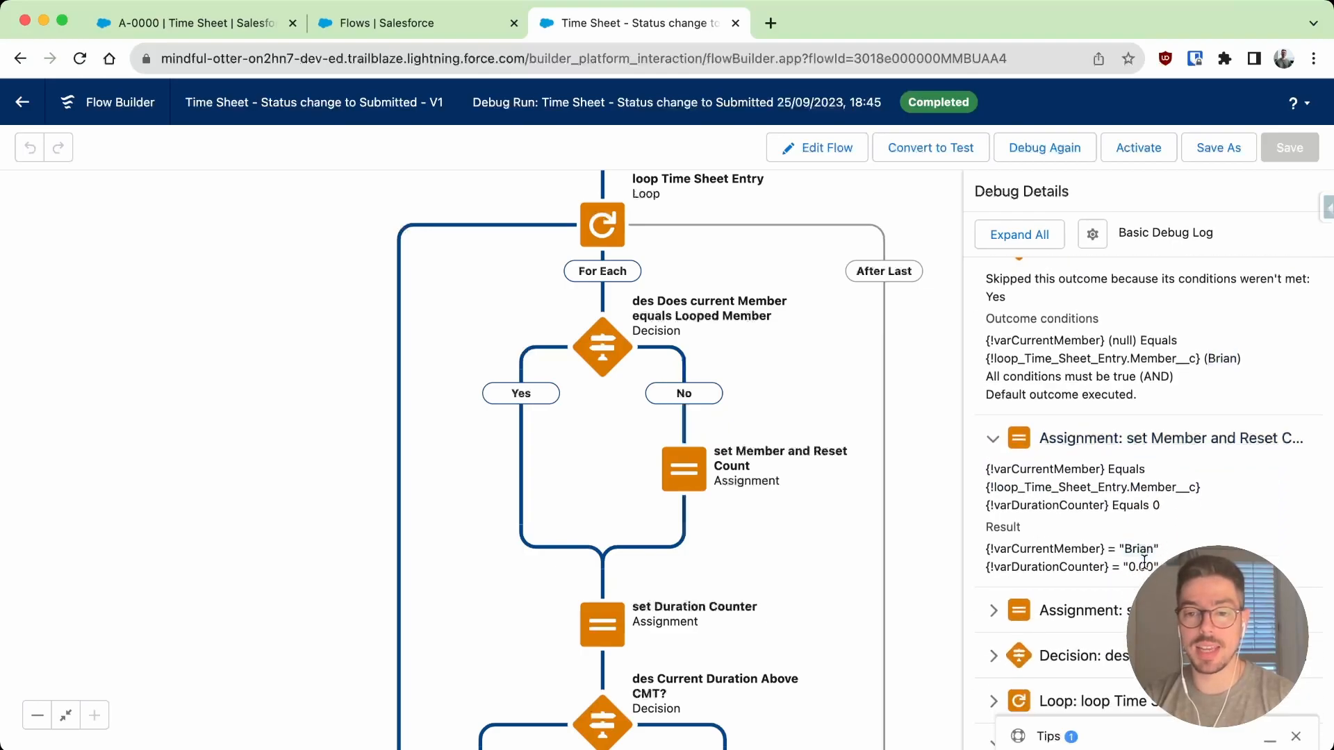
drag(1145, 562, 1157, 558)
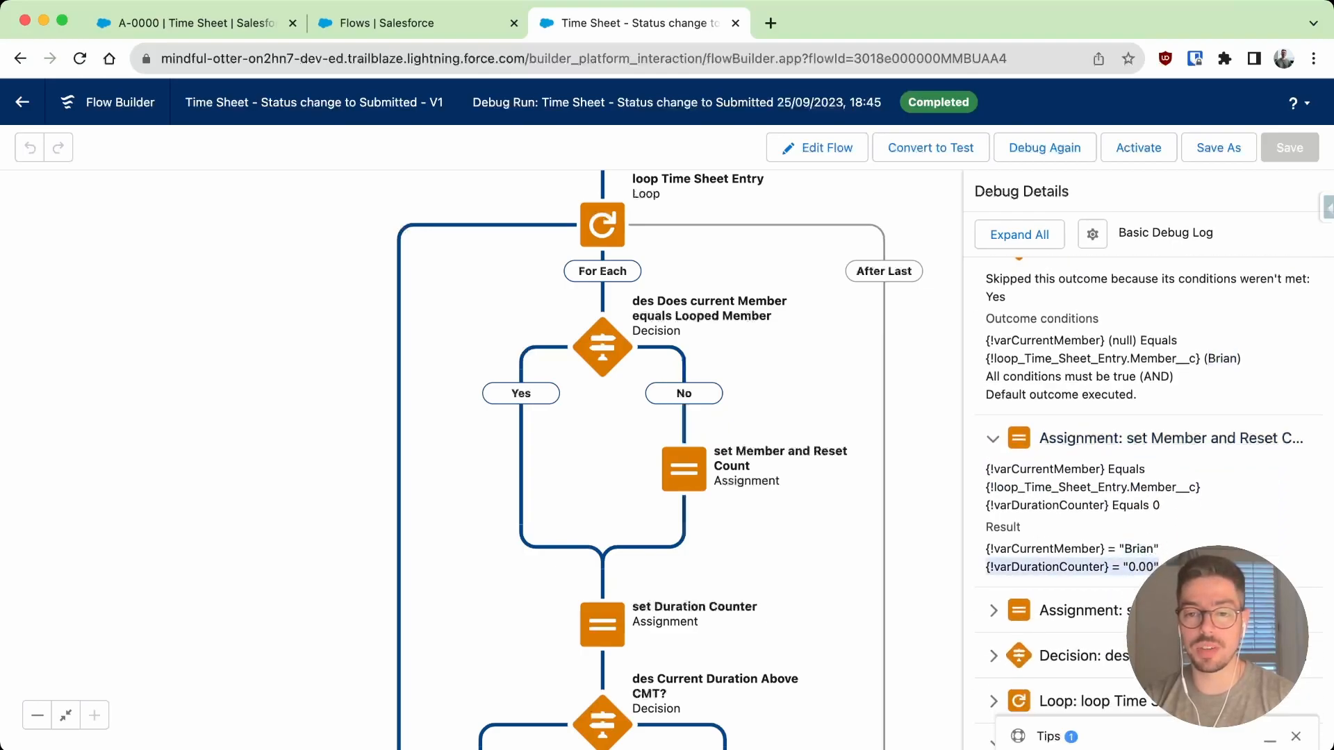
- Compare the set Duration Counter results of the first and second iterations
scroll(1146, 528, down, 2)
click(1084, 493)
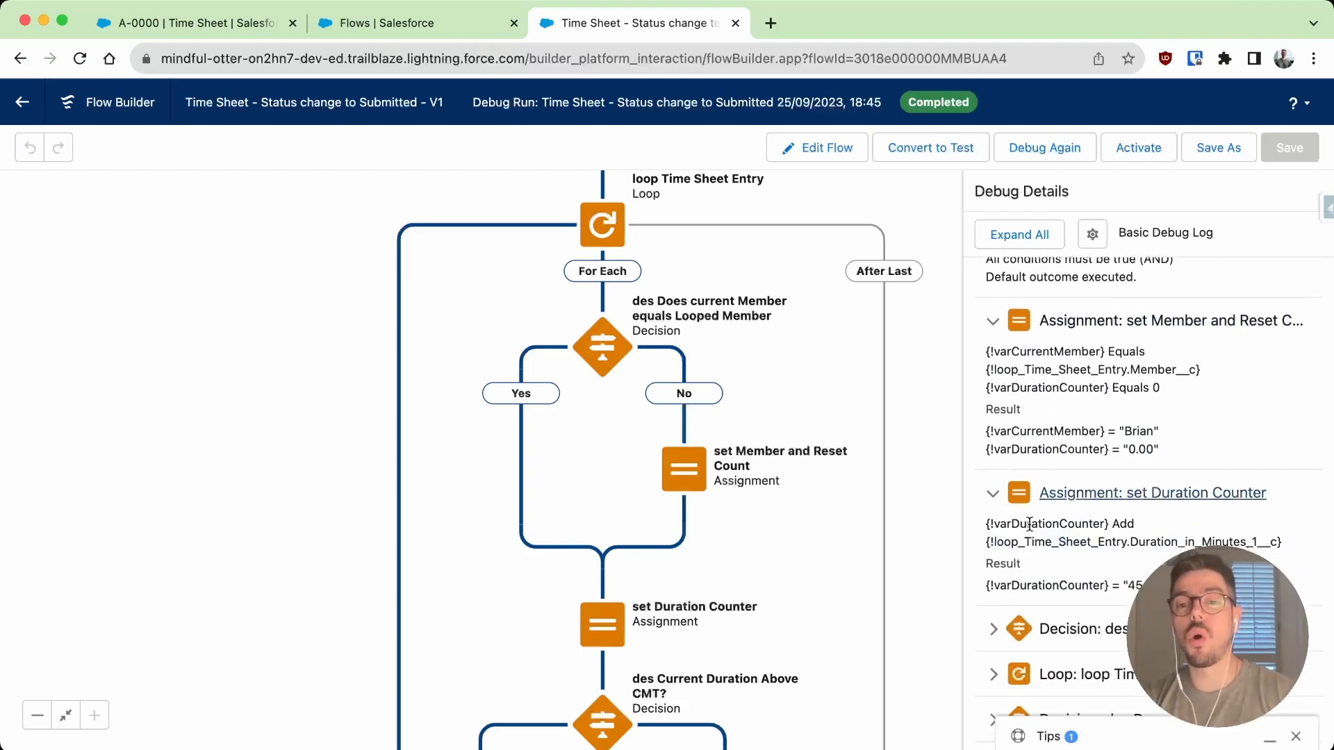
scroll(1030, 523, down, 4)
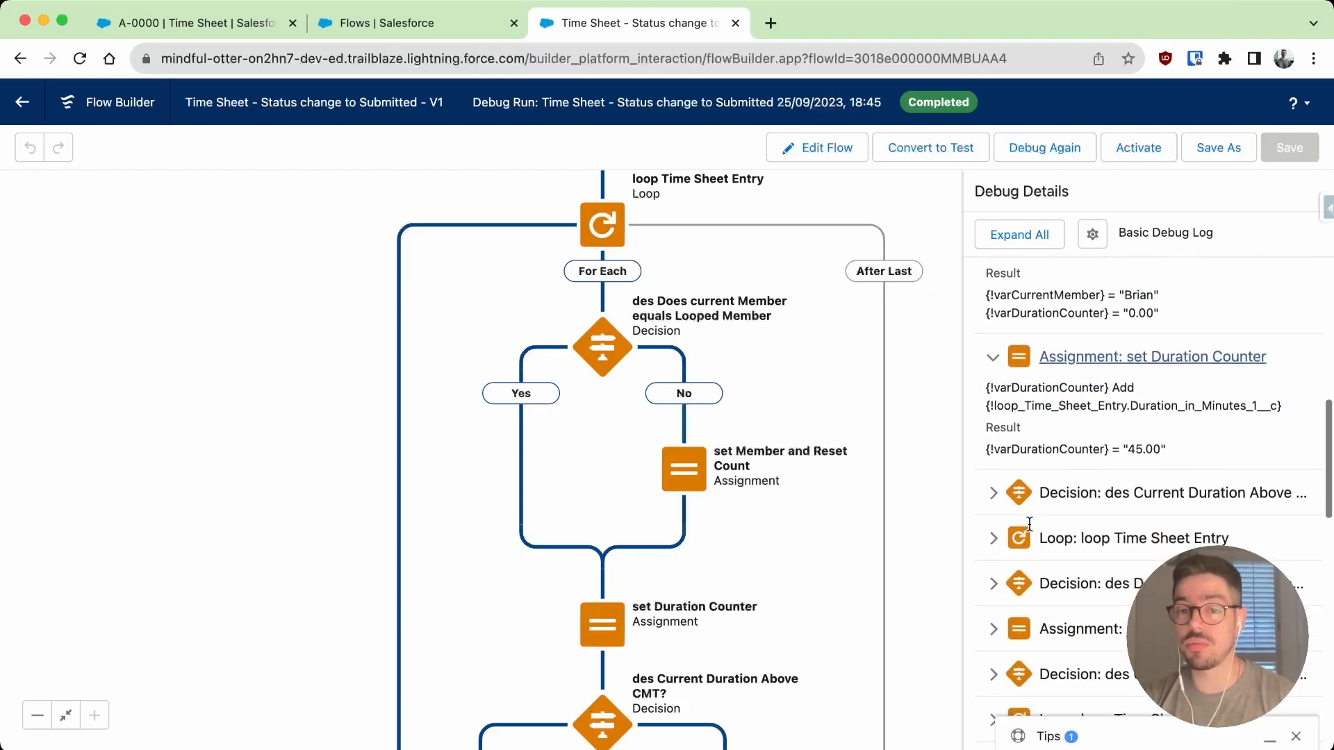
scroll(1022, 524, down, 2)
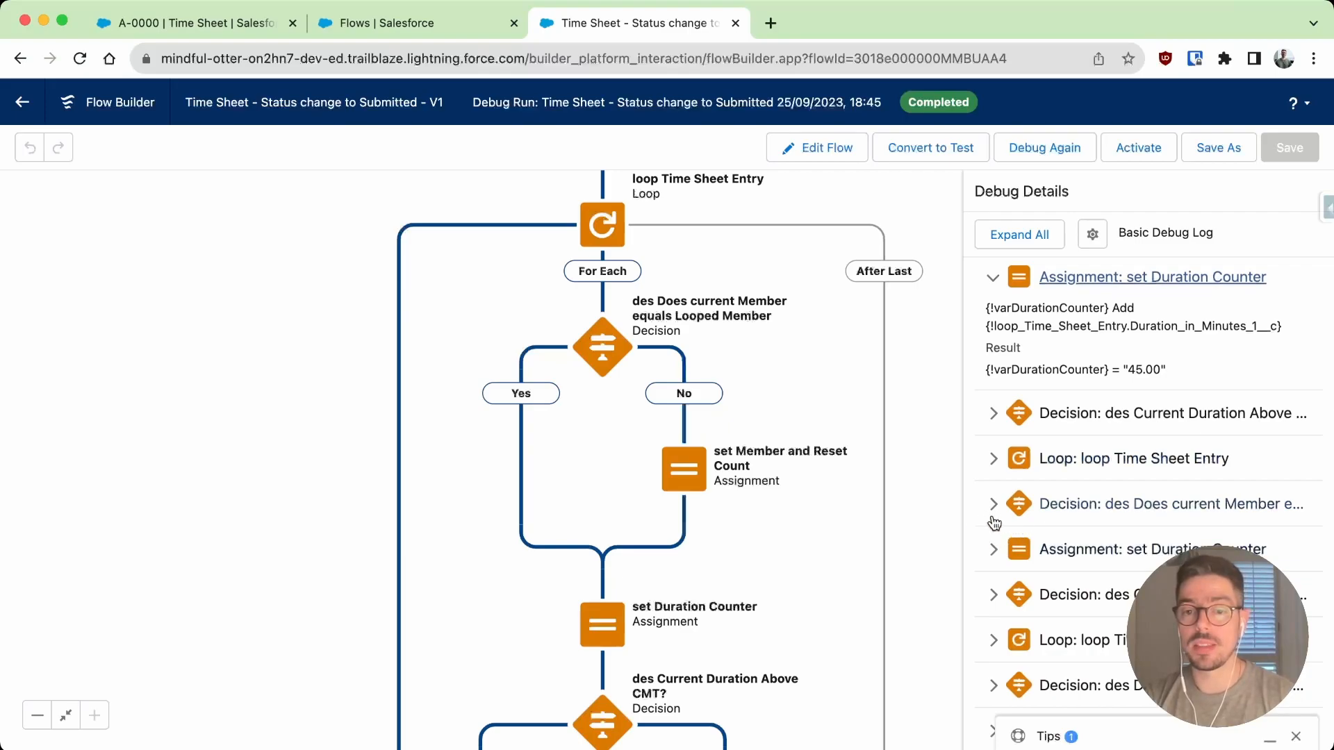
click(992, 549)
scroll(993, 549, down, 6)
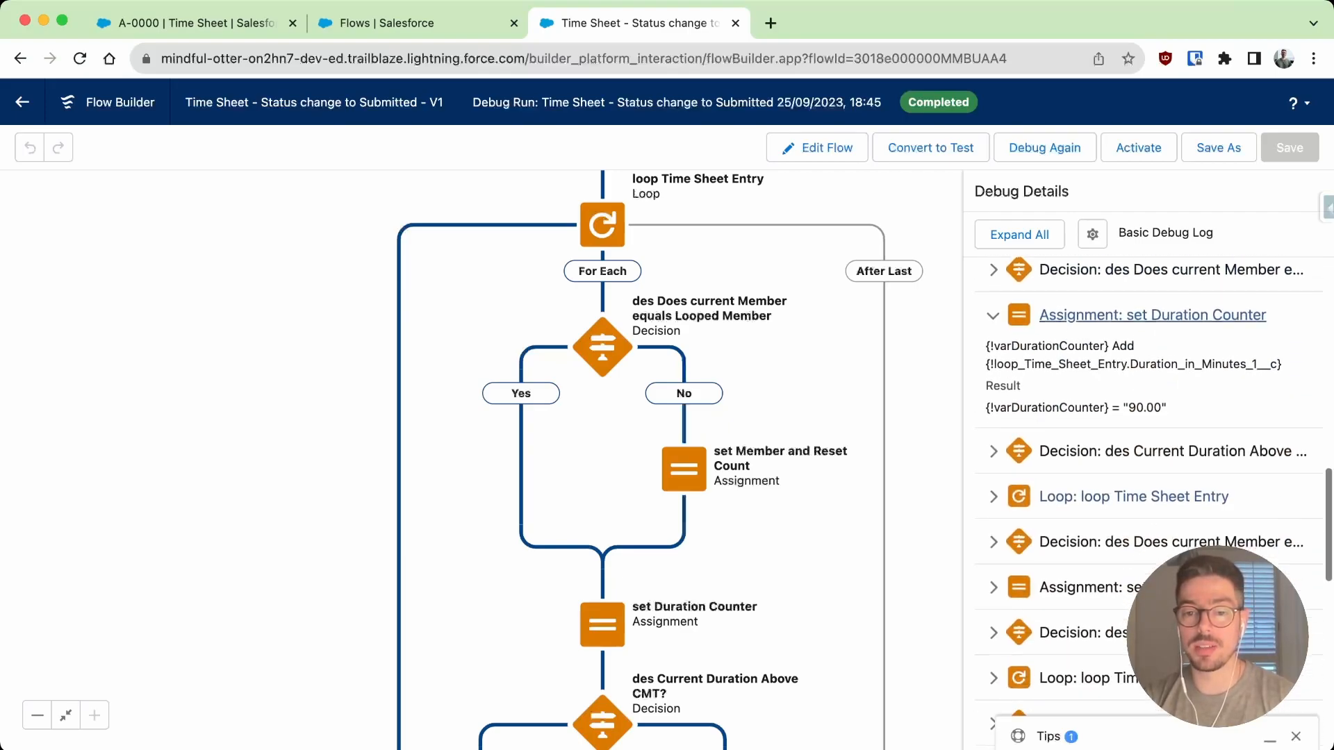
- Check the third iteration's set Duration Counter result and its des Current Duration Above CMT? decision against the maximum time allowed
scroll(1022, 528, down, 2)
click(993, 532)
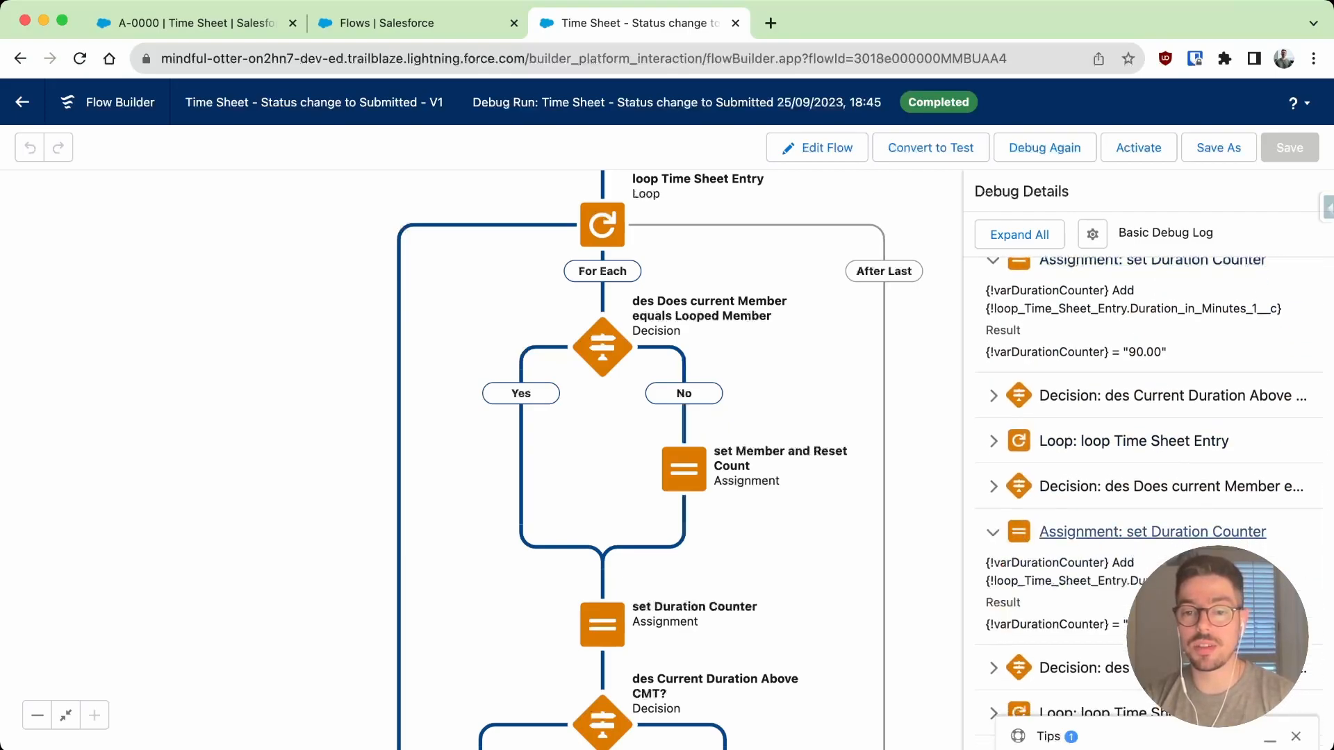
scroll(1172, 479, down, 6)
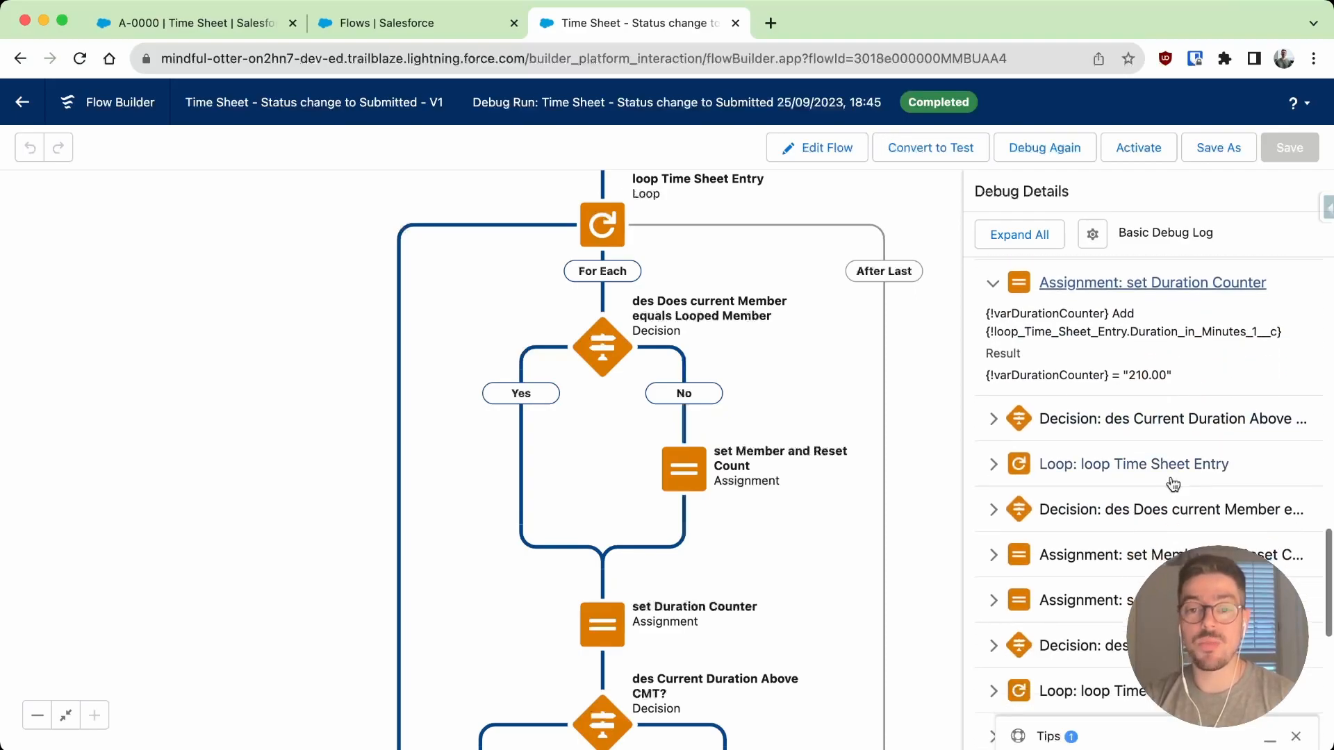
click(995, 420)
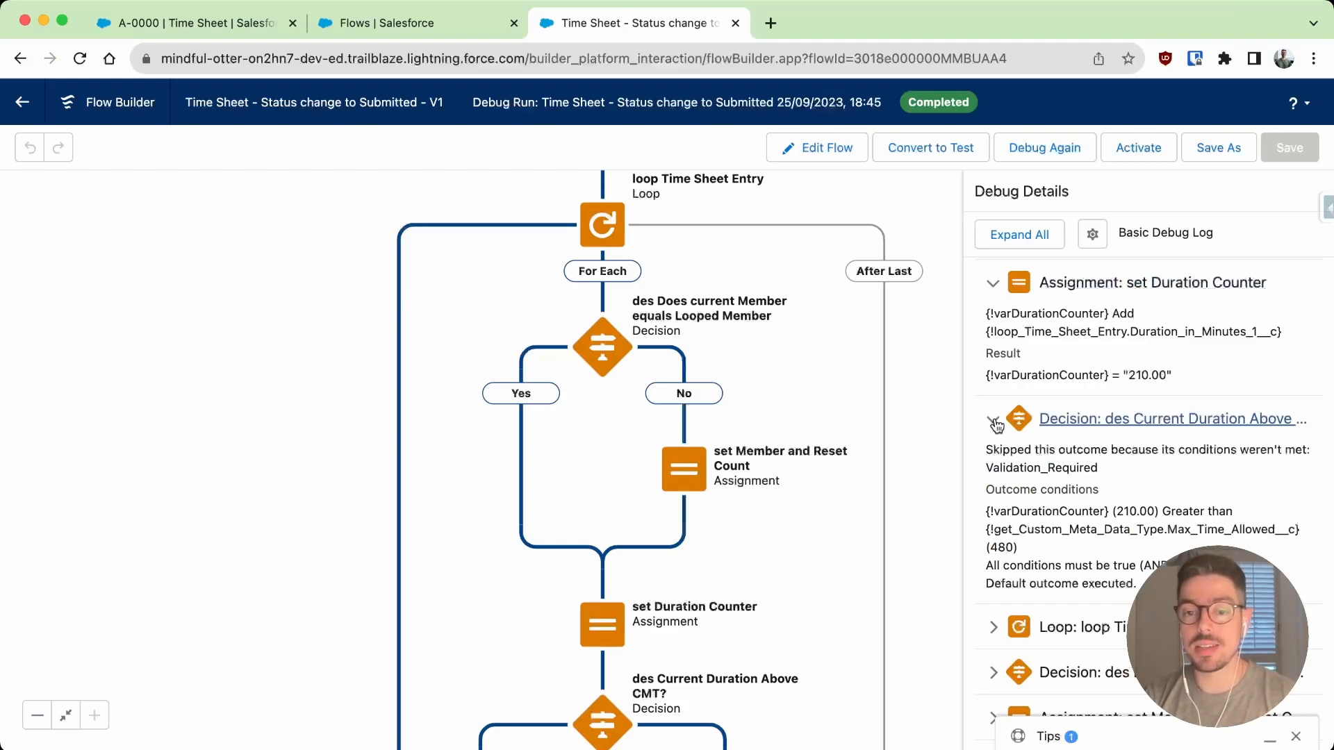
click(995, 421)
- Examine the fourth iteration's set Member and Reset Count results in the new debug run
scroll(1102, 506, down, 3)
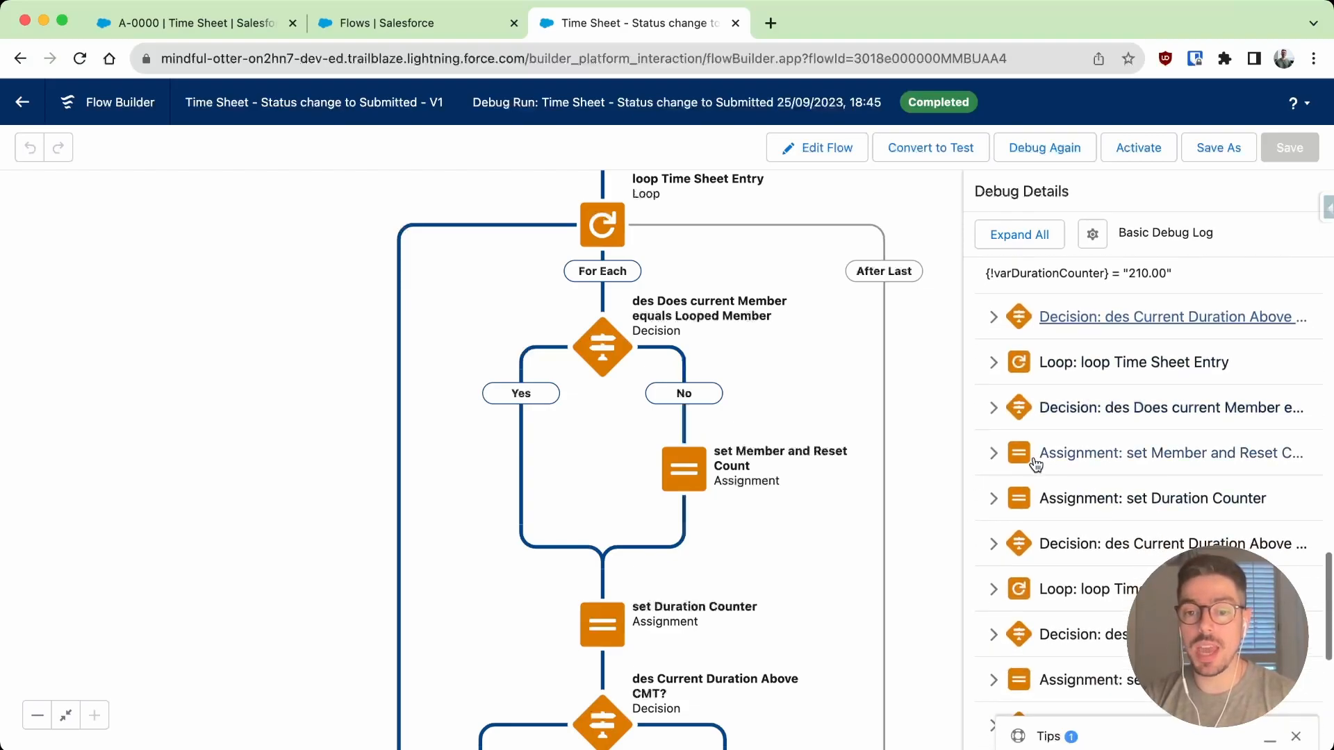
click(994, 454)
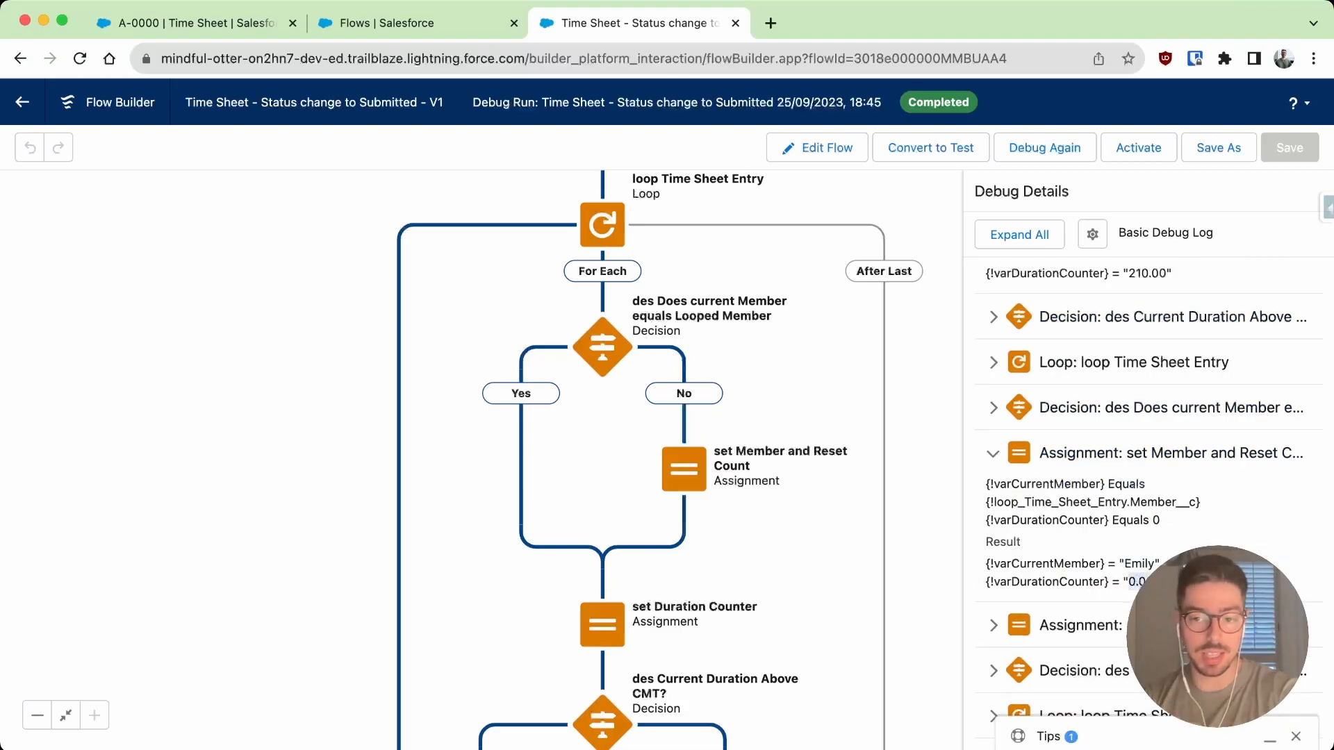
scroll(1136, 581, down, 2)
scroll(1137, 581, down, 1)
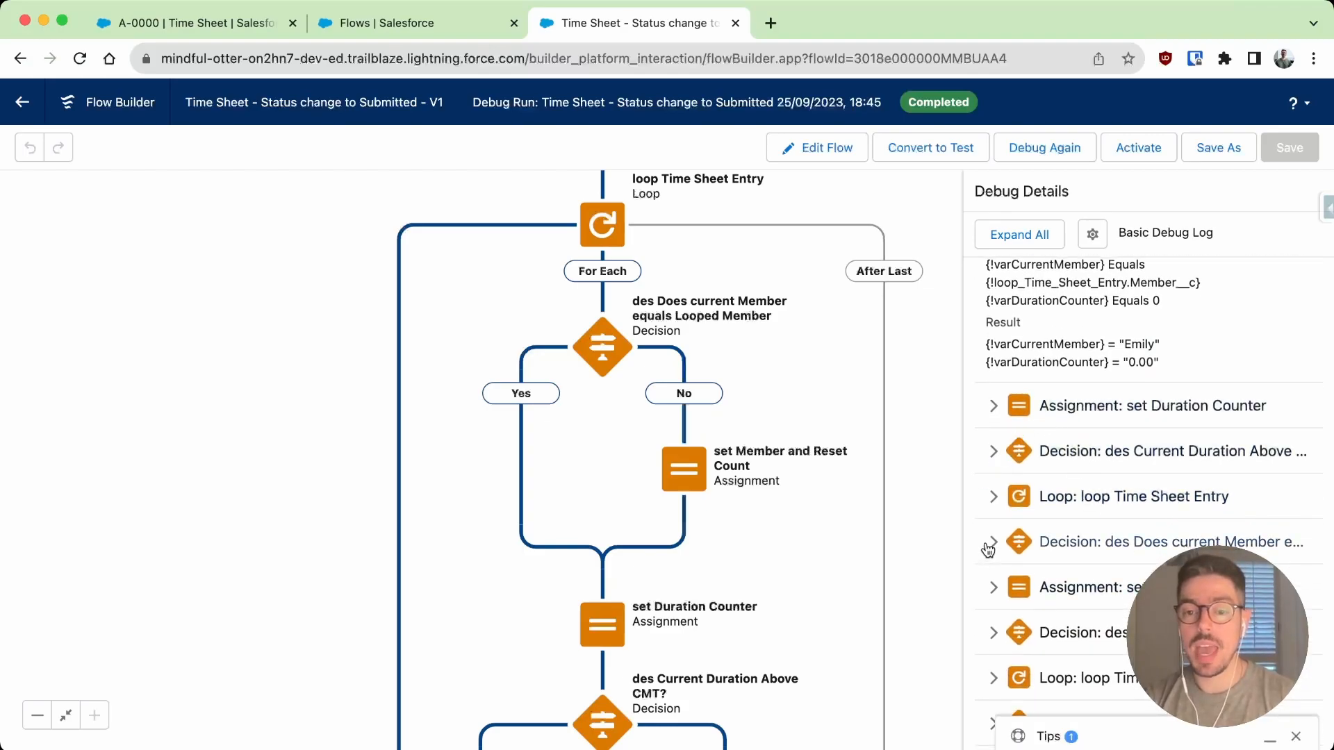
- Check the fifth iteration's set Duration Counter result in the debug details
click(993, 588)
scroll(993, 587, down, 2)
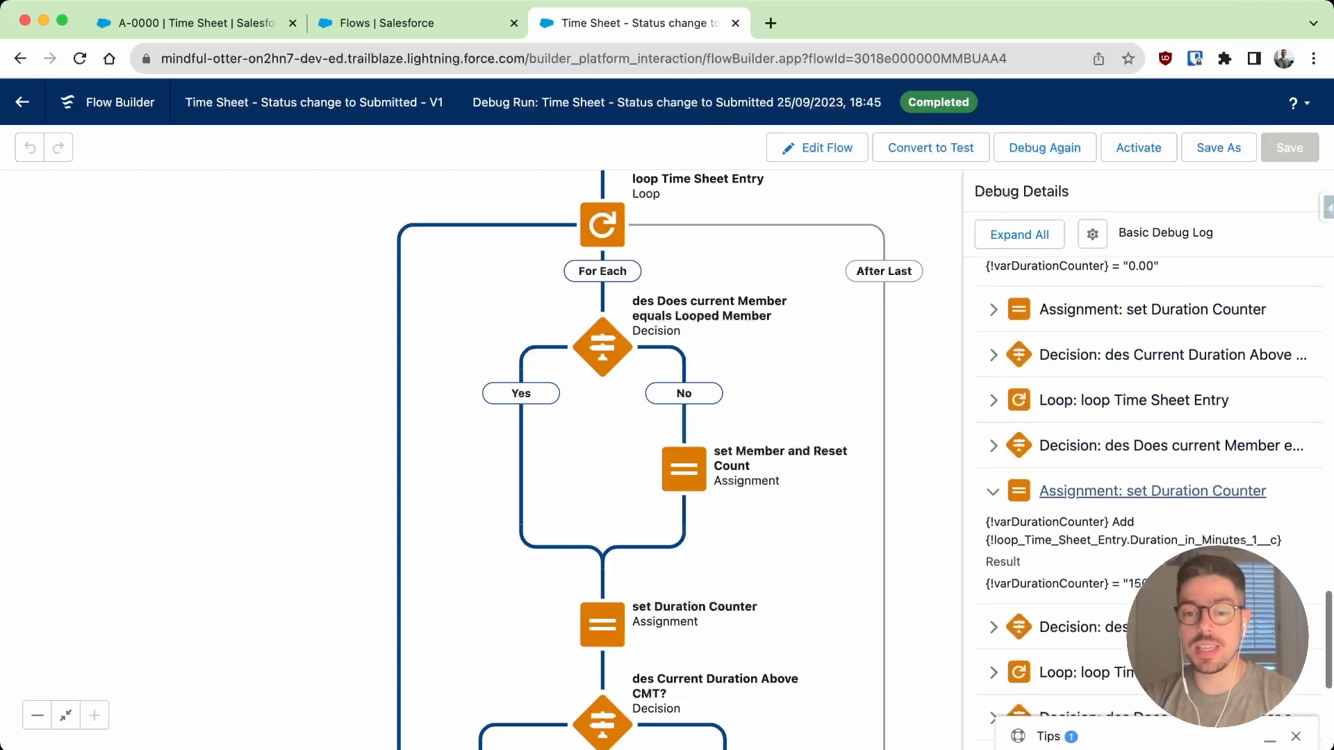
scroll(1178, 503, down, 3)
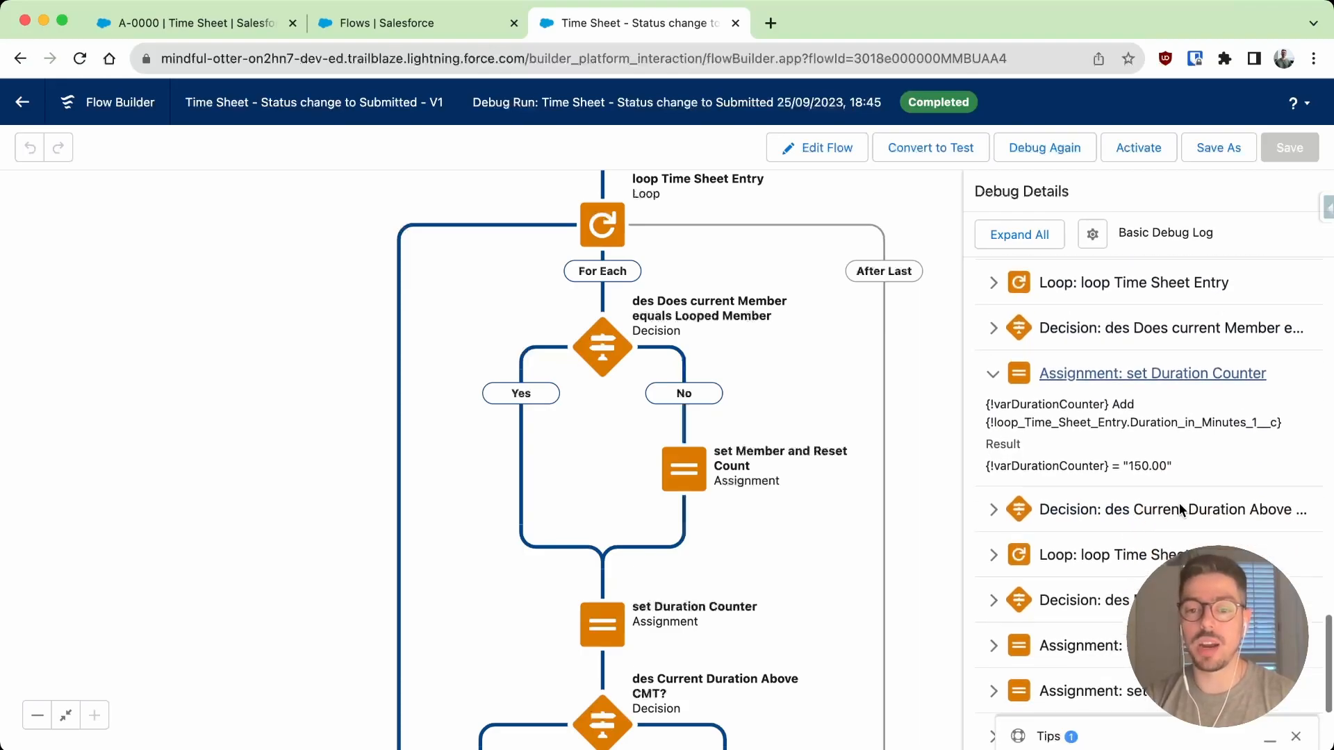
- Examine the sixth iteration's des Does current Member equals Looped Member decision and its set Member and Reset Count results
scroll(1181, 511, down, 2)
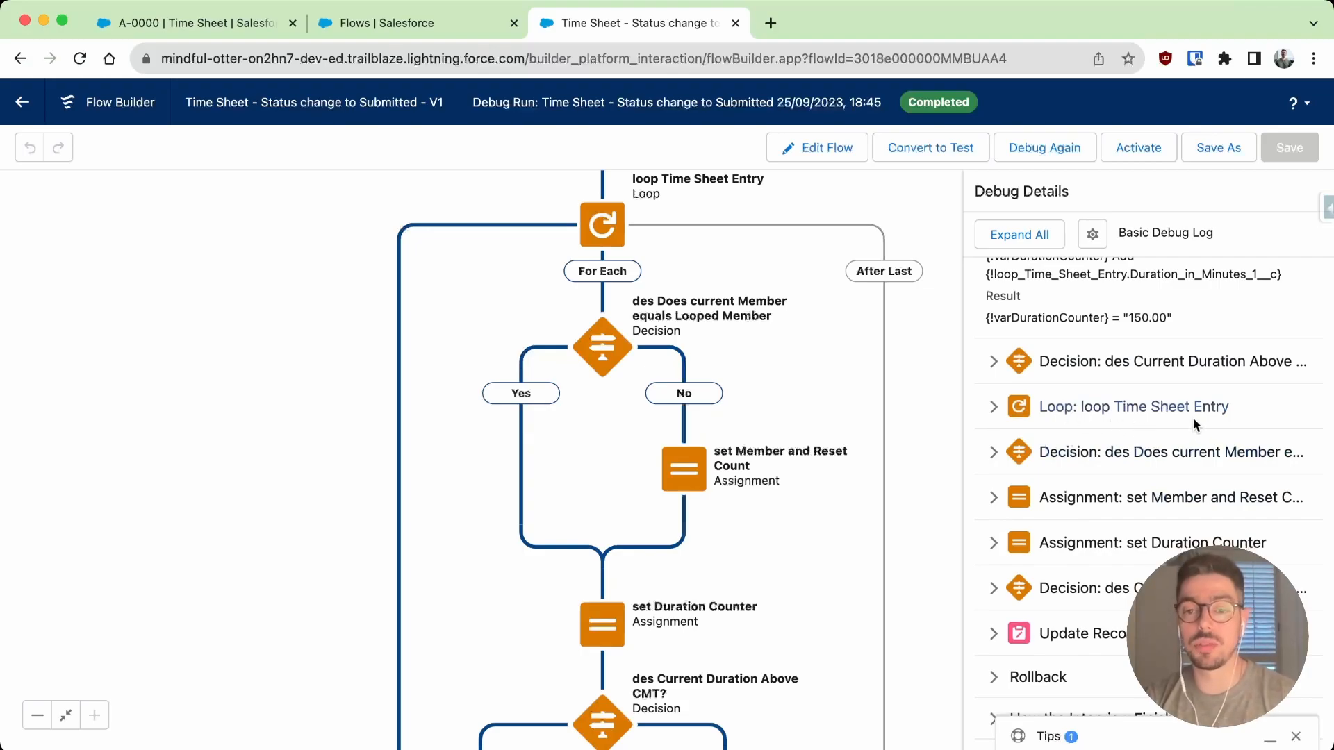
click(994, 453)
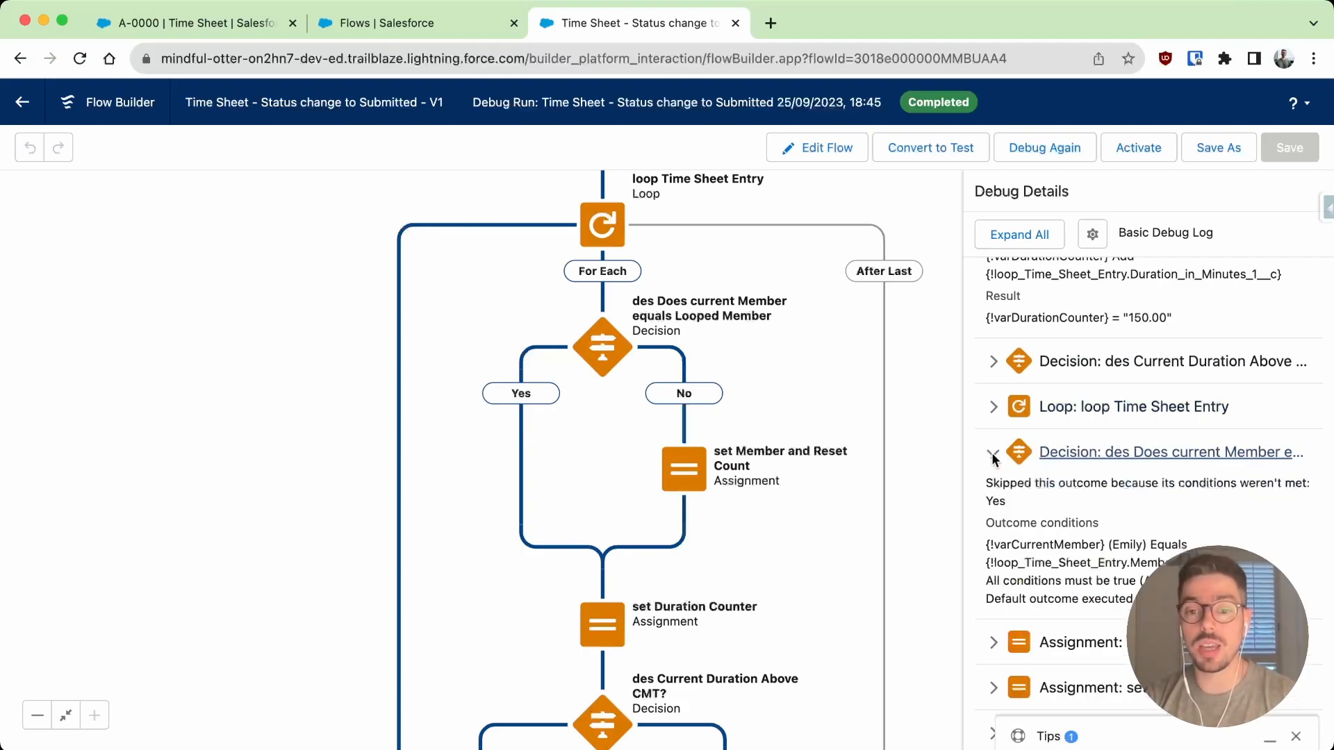
scroll(1148, 526, down, 1)
click(994, 554)
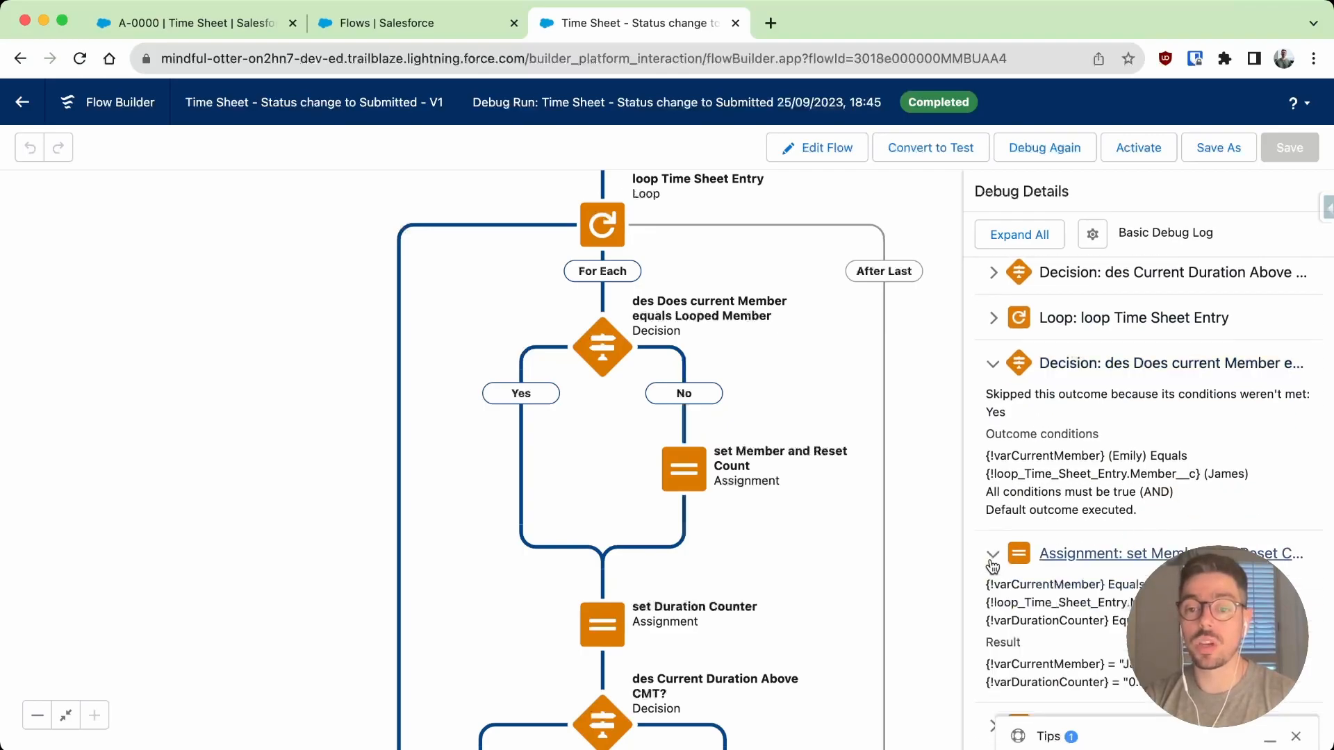
scroll(993, 554, down, 1)
scroll(1030, 577, down, 2)
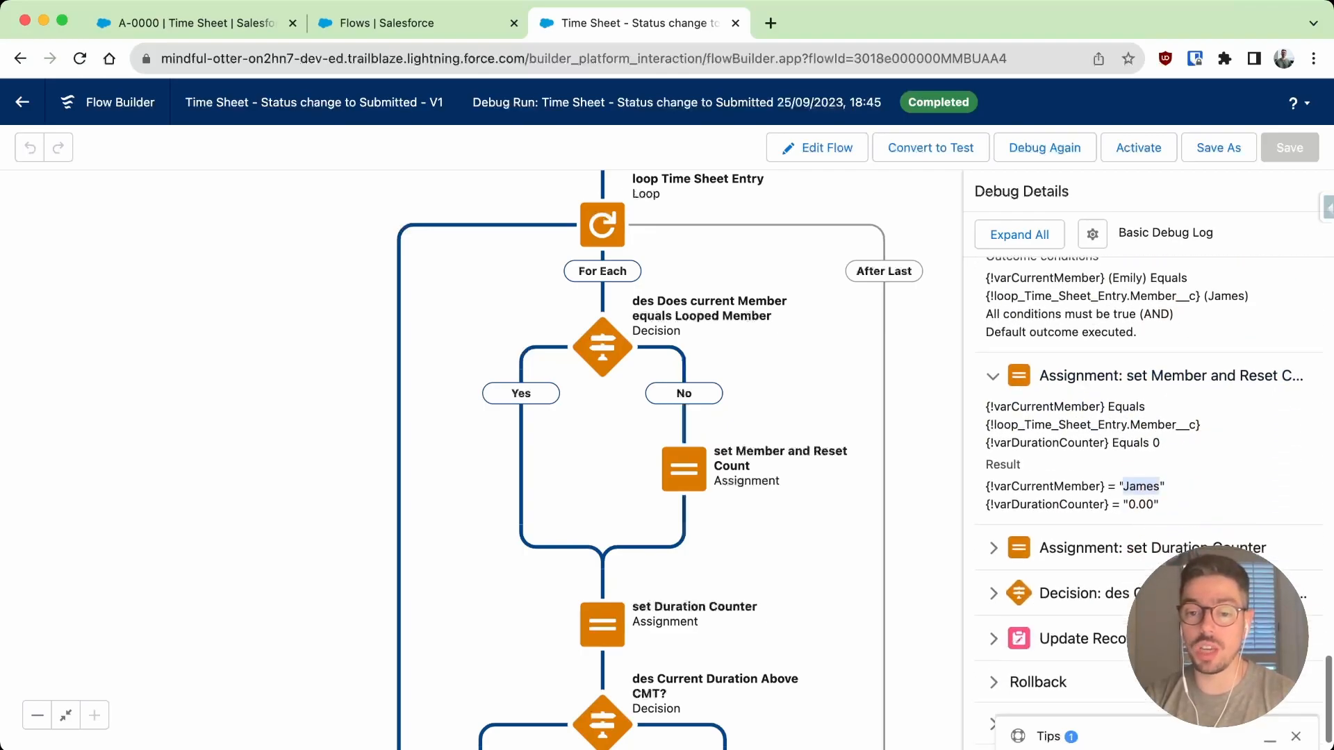
- Check the sixth iteration's set Duration Counter result and its des Current Duration Above CMT? decision against the maximum time allowed
click(994, 540)
scroll(1148, 496, down, 1)
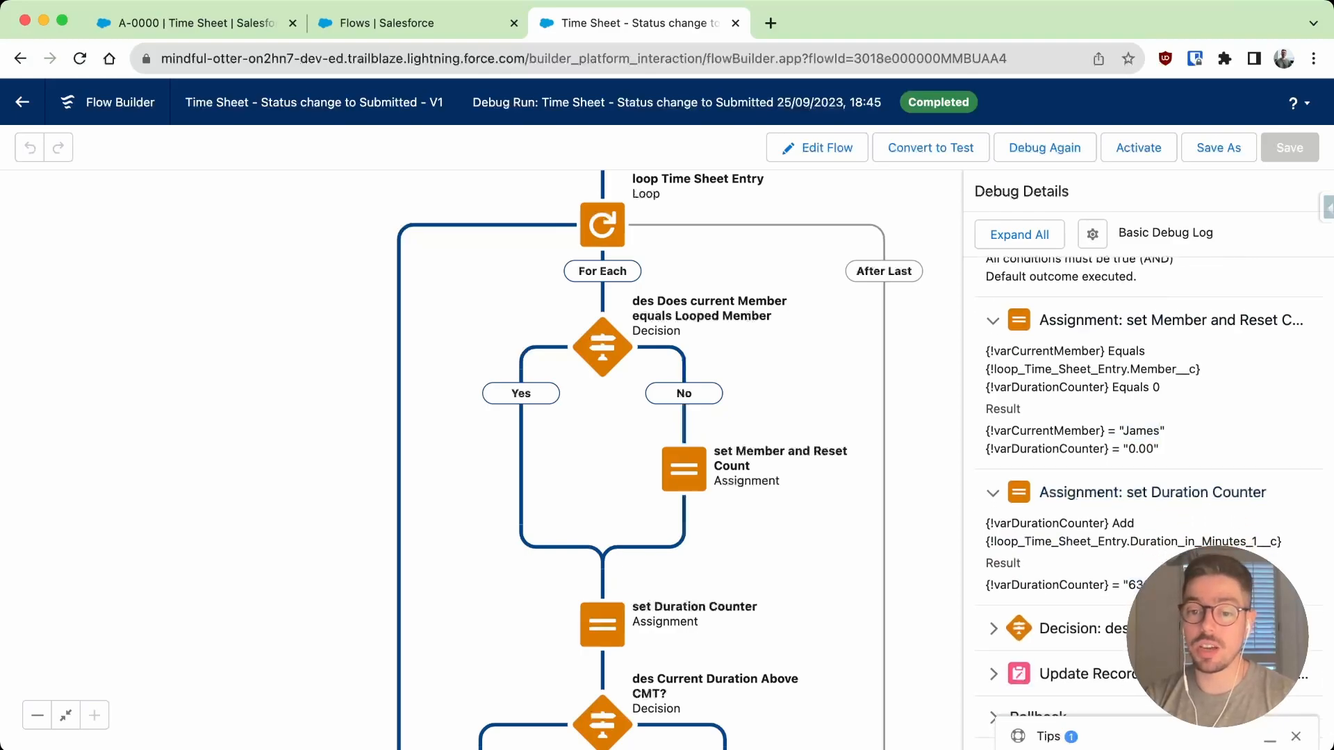
scroll(987, 587, down, 1)
click(993, 590)
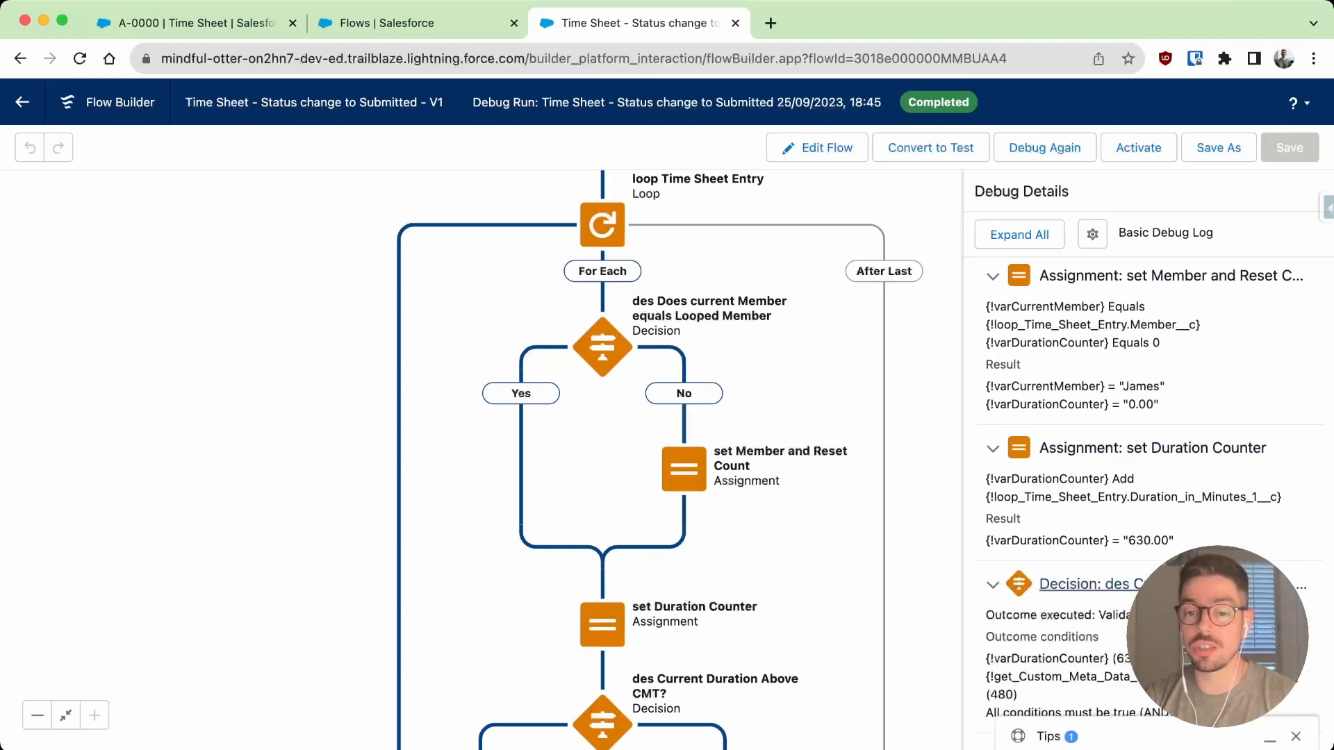
scroll(993, 590, down, 3)
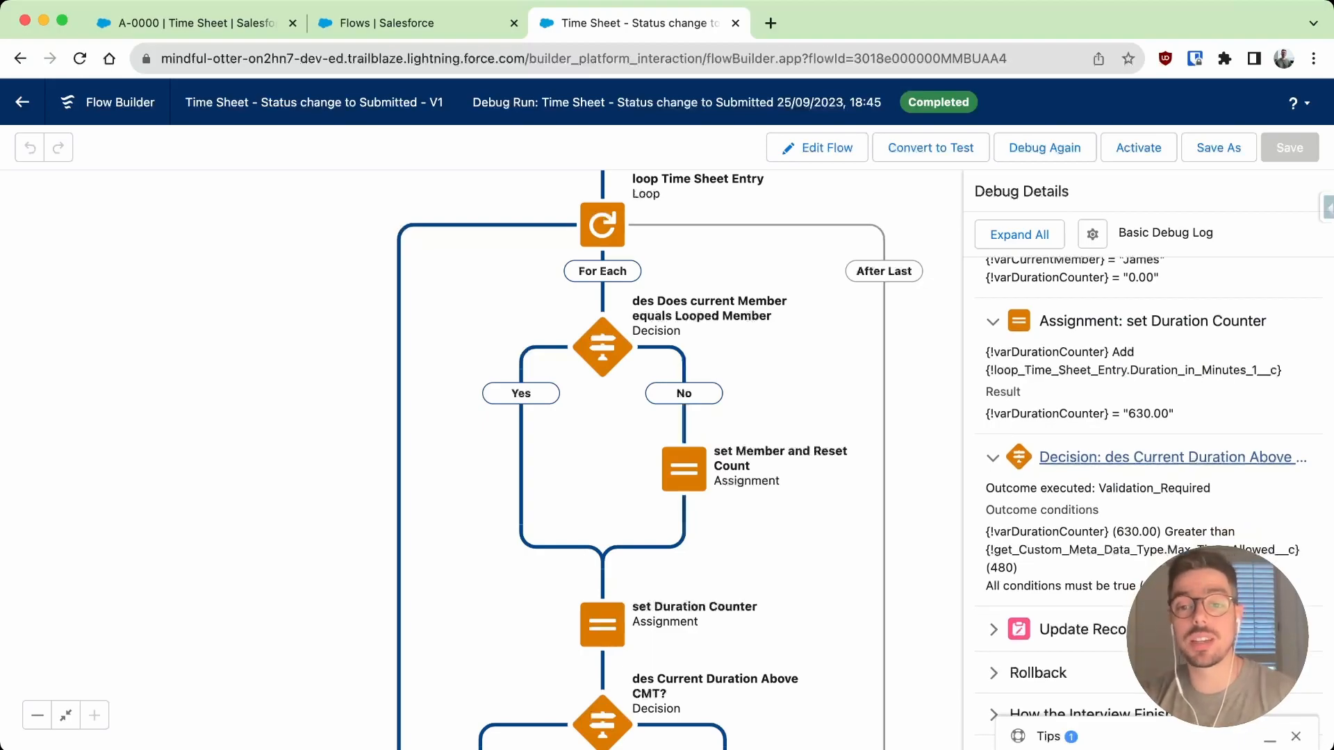
- Review the update Validation Message details in the debug log, including the field values written to the triggering Time Sheet
click(993, 629)
scroll(994, 630, down, 3)
scroll(1149, 498, down, 3)
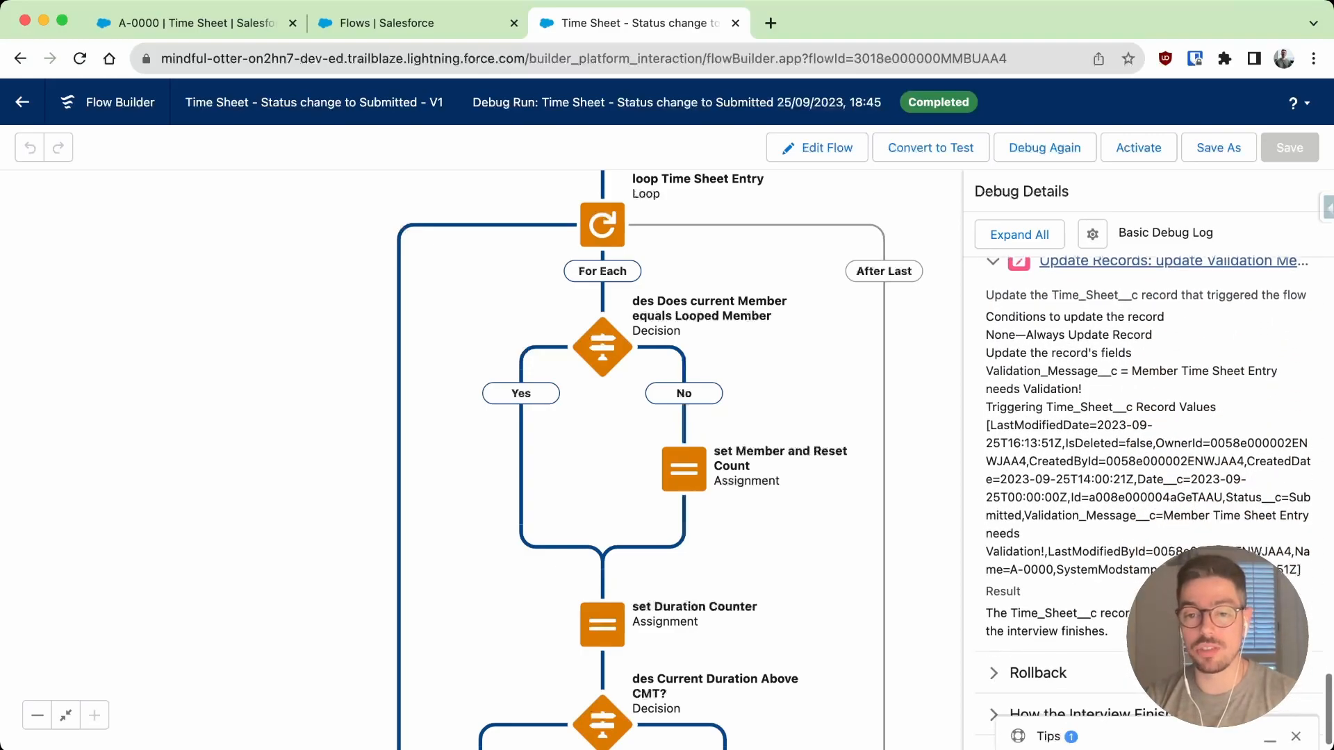
- Activate the Time Sheet - Status change to Submitted flow
drag(809, 582, 879, 330)
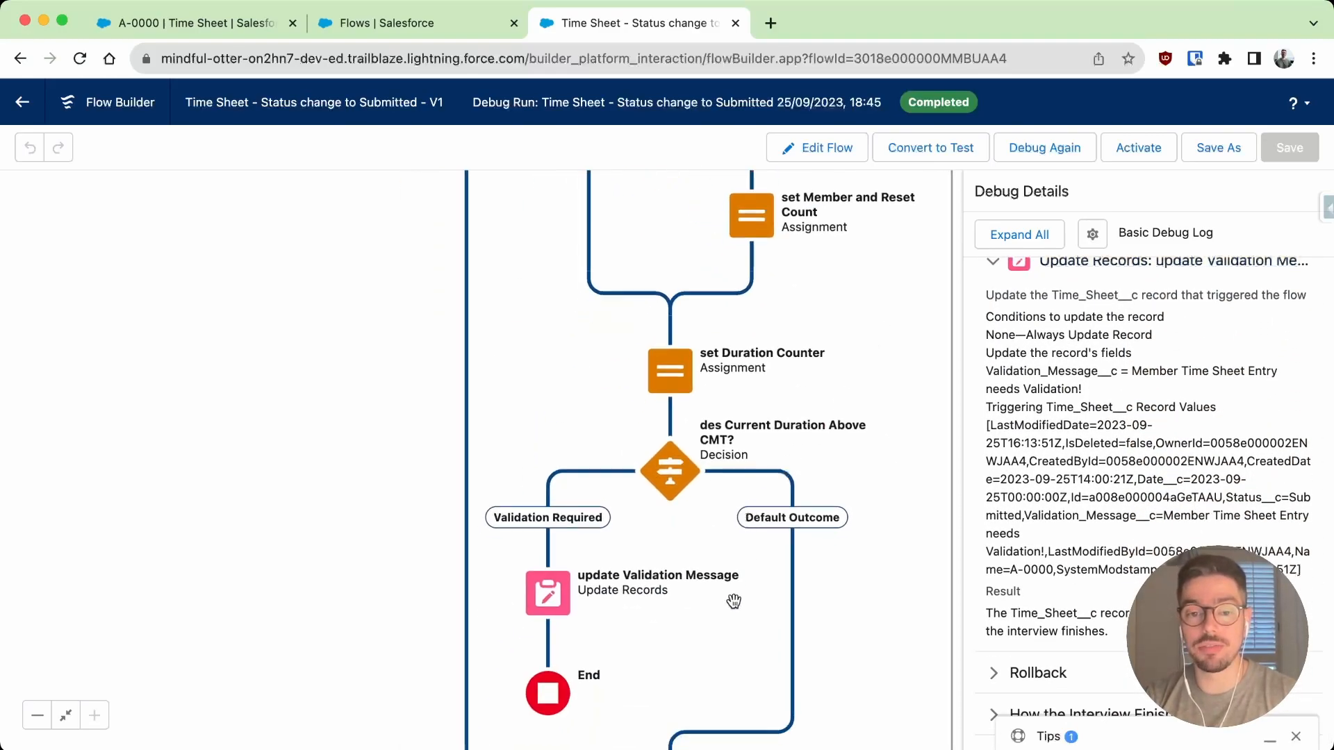
drag(733, 602, 665, 565)
click(1131, 150)
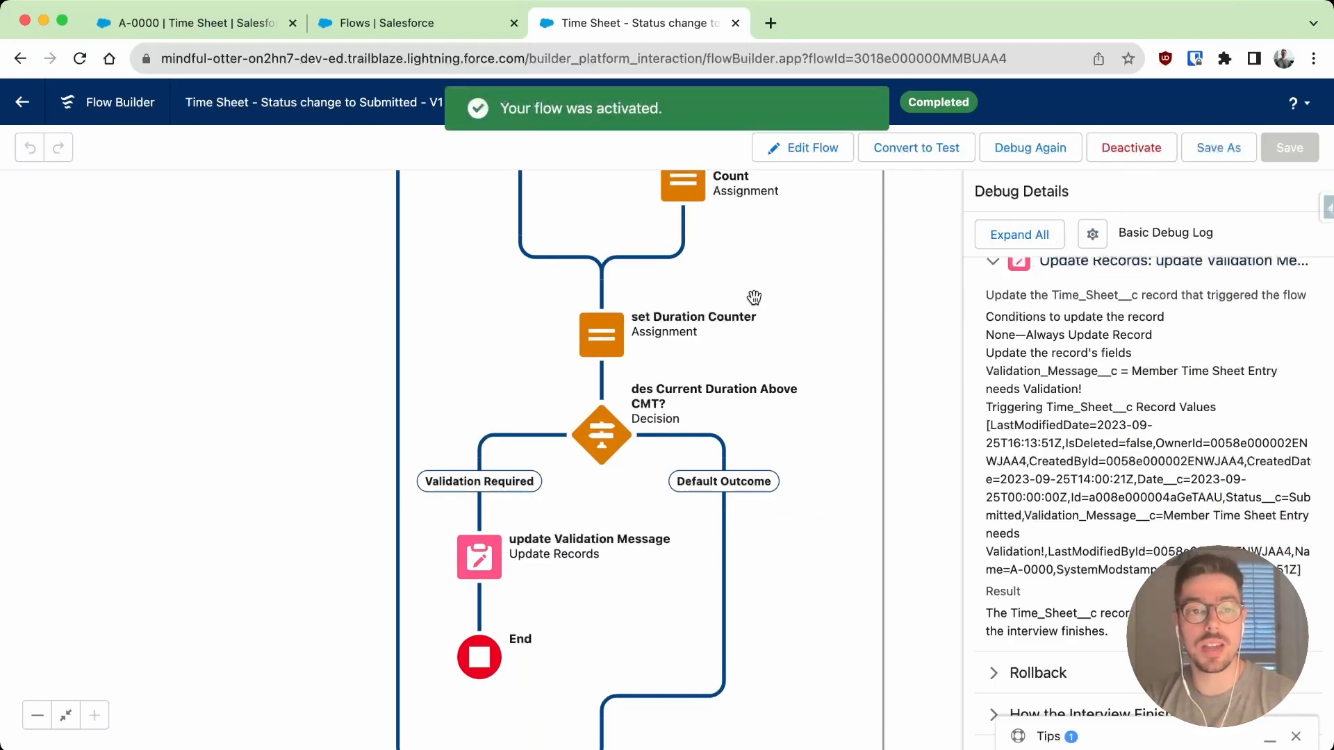
- Set the Status of Time Sheet record A-0000 to Submitted, save it, and return to its related Time Sheet entries
click(249, 26)
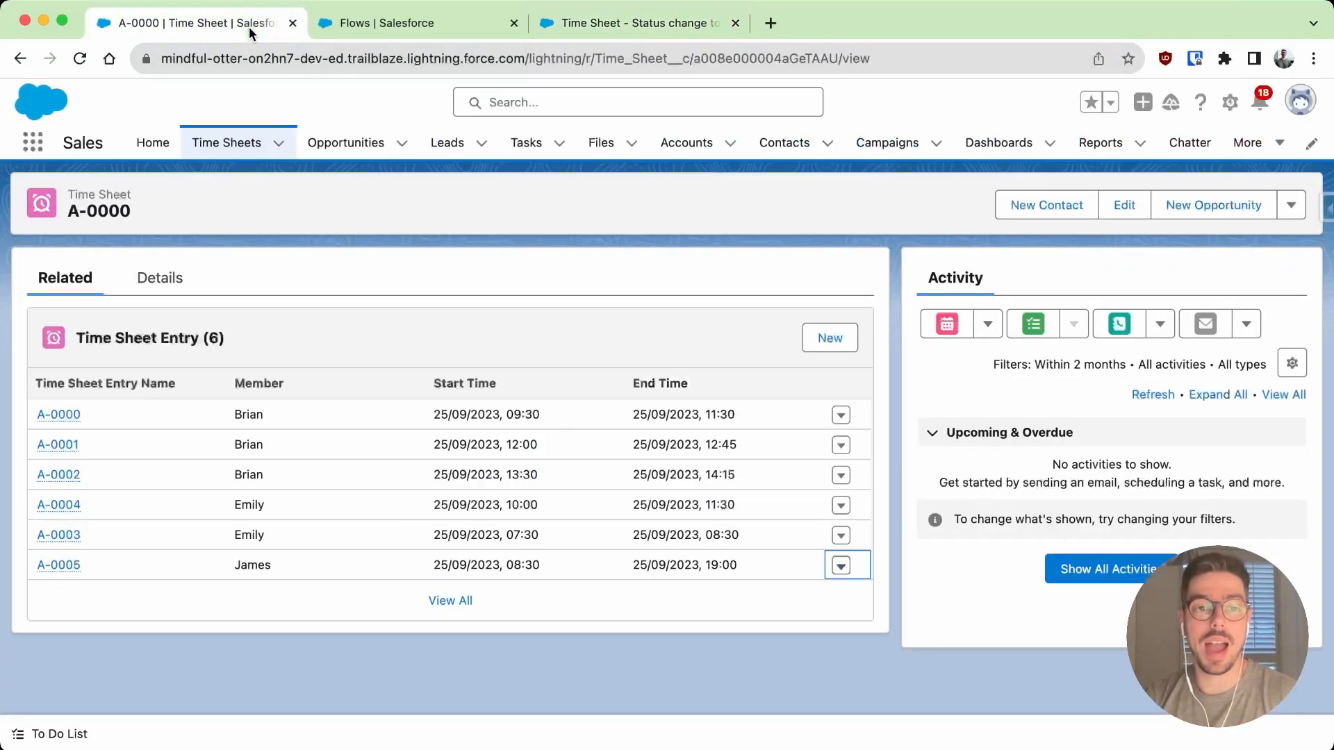
click(193, 273)
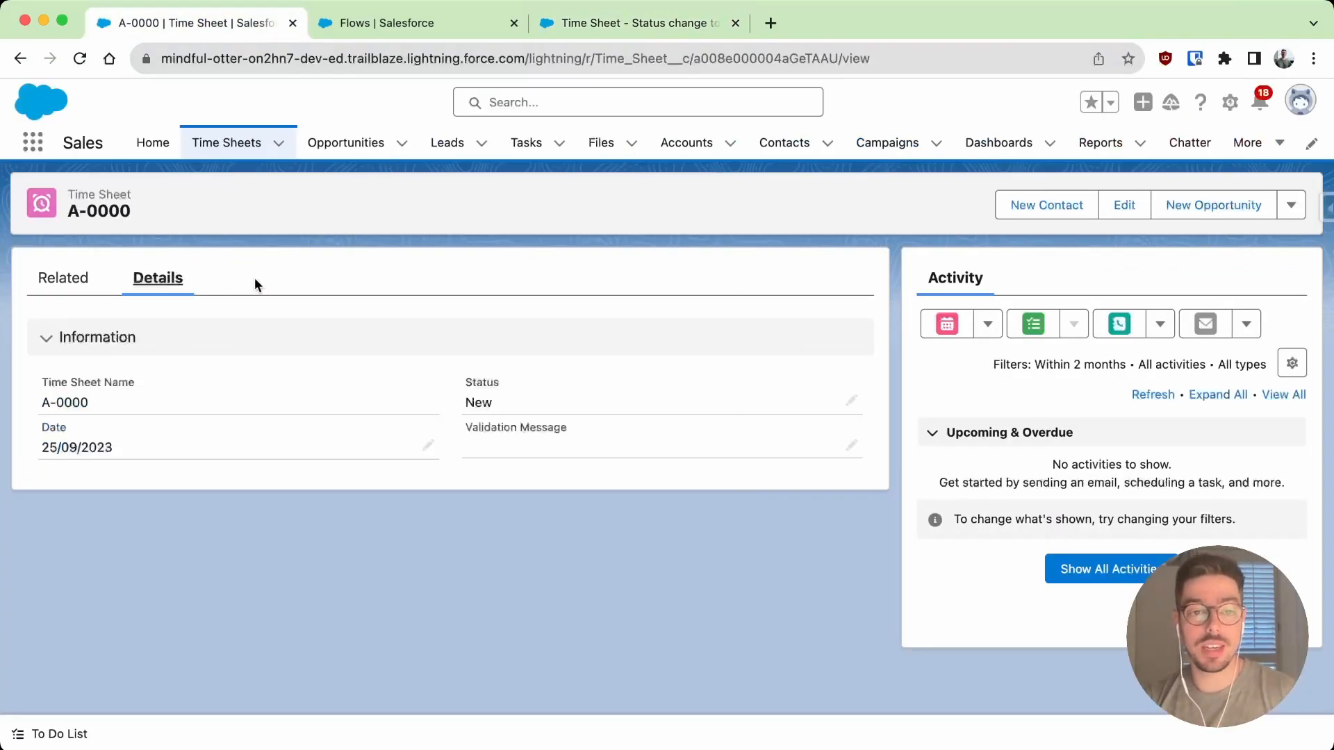
key(super+r)
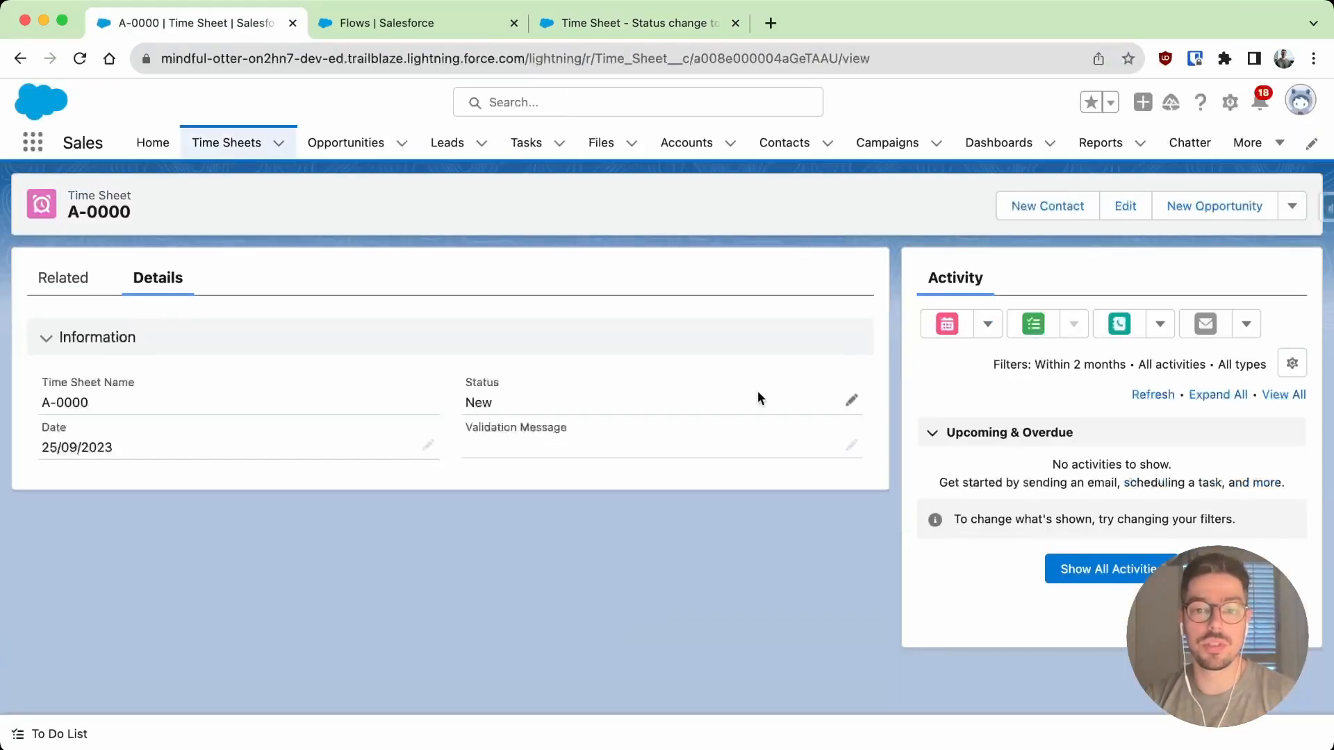
click(849, 403)
click(841, 415)
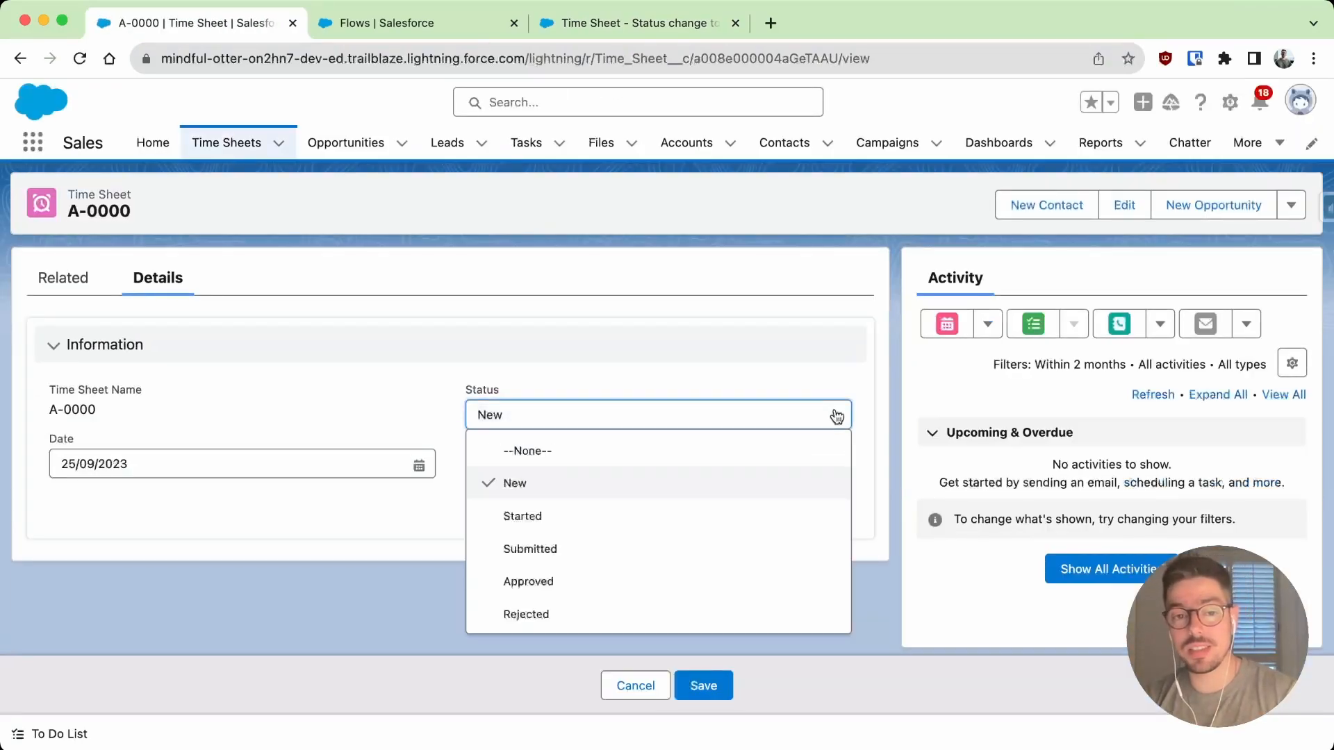
click(634, 548)
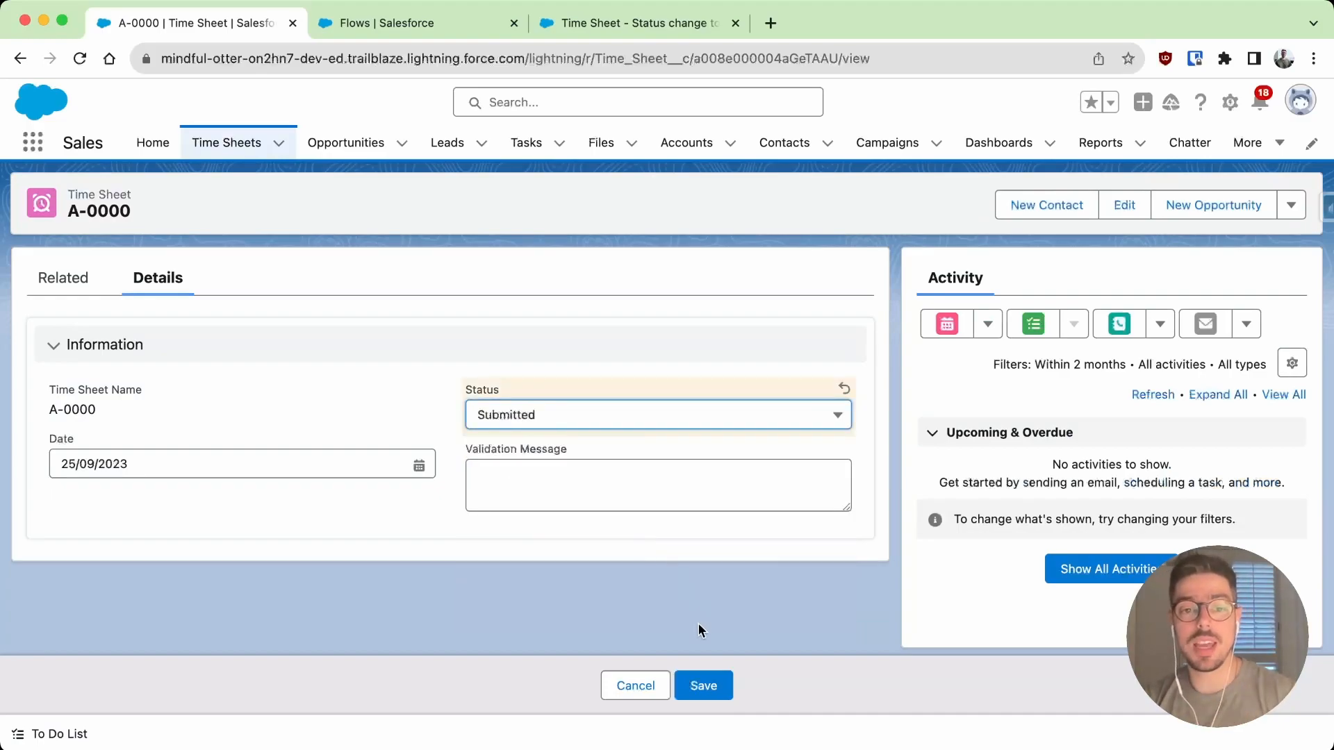
click(704, 685)
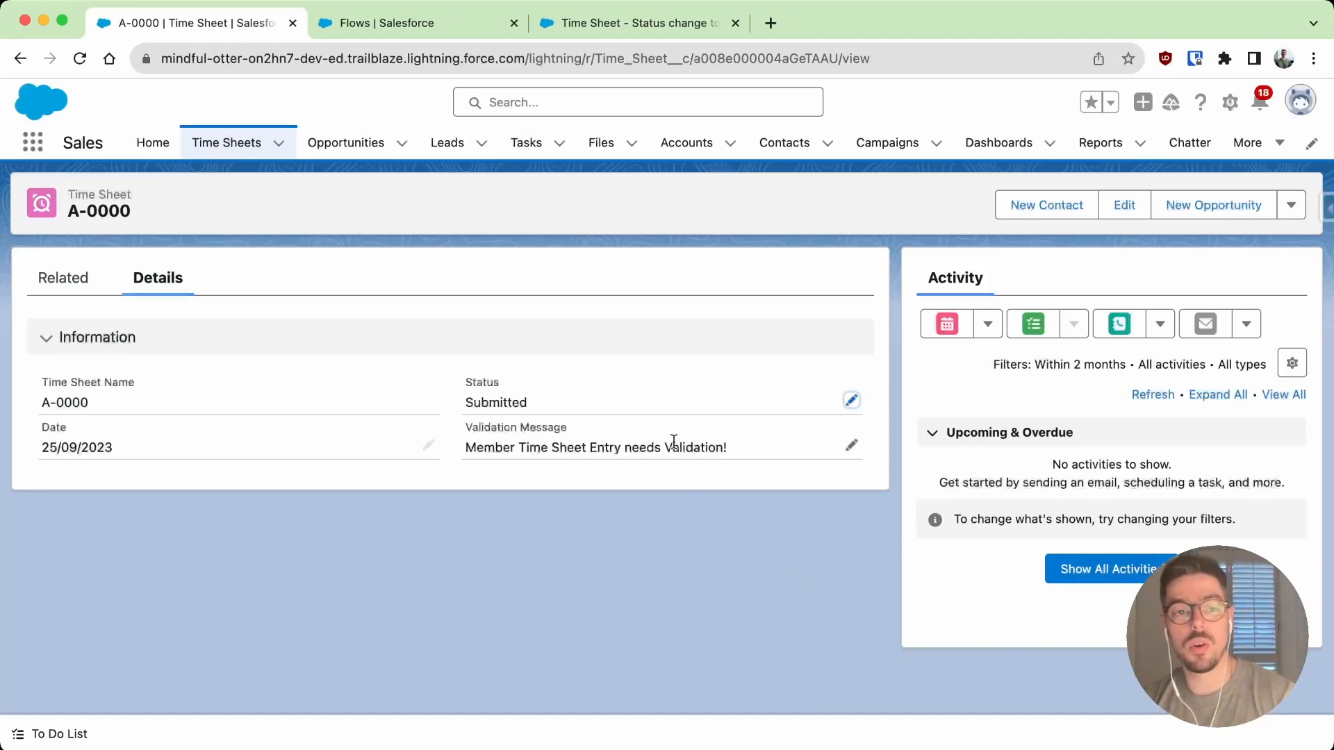
click(81, 281)
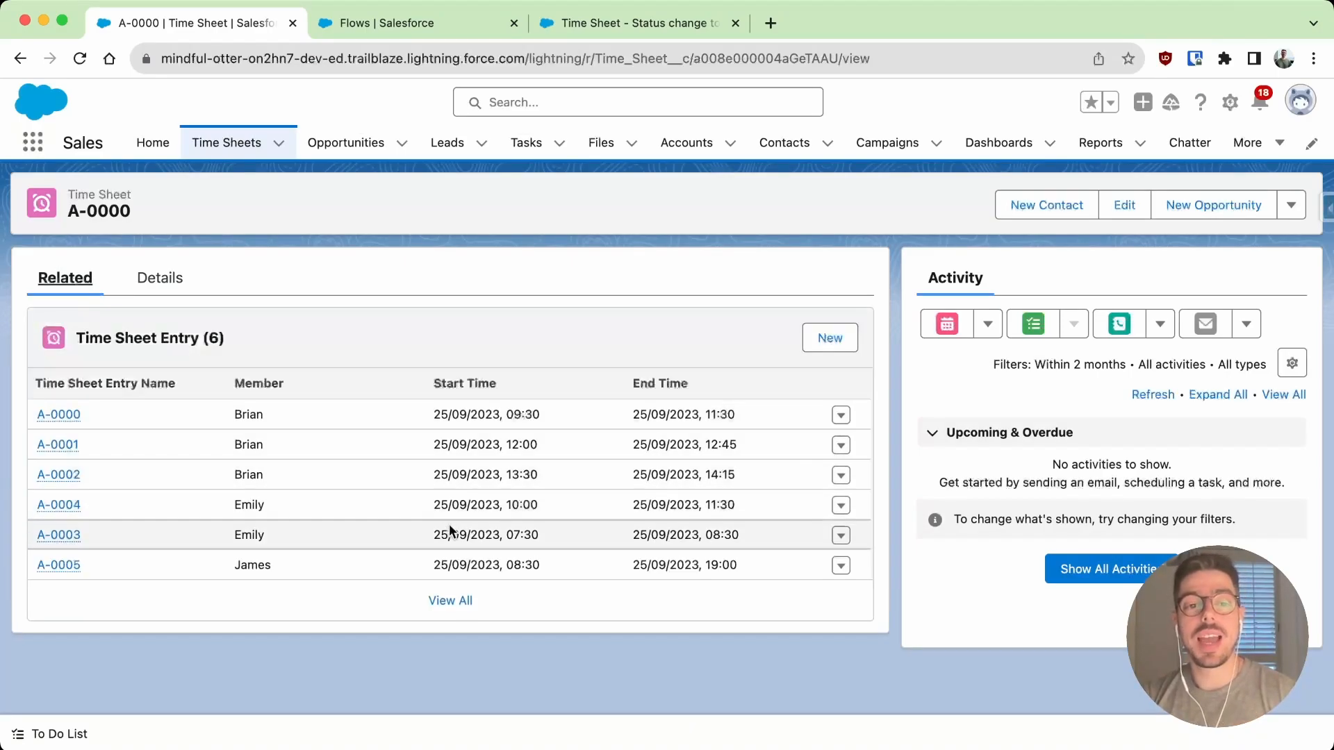